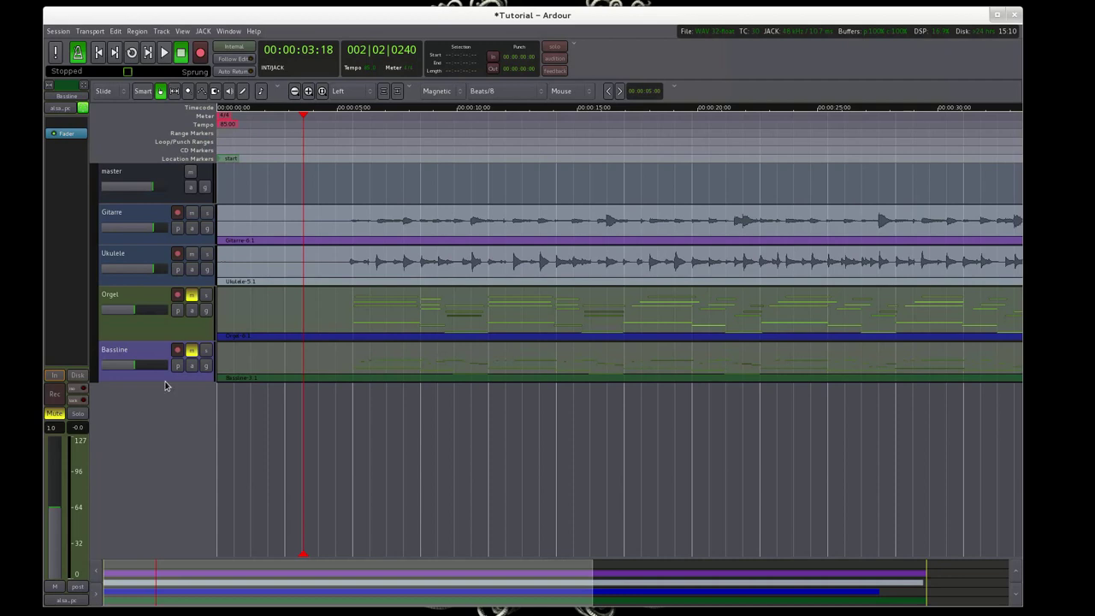
- Add one stereo audio track named Bass below the Bassline track
double_click(176, 418)
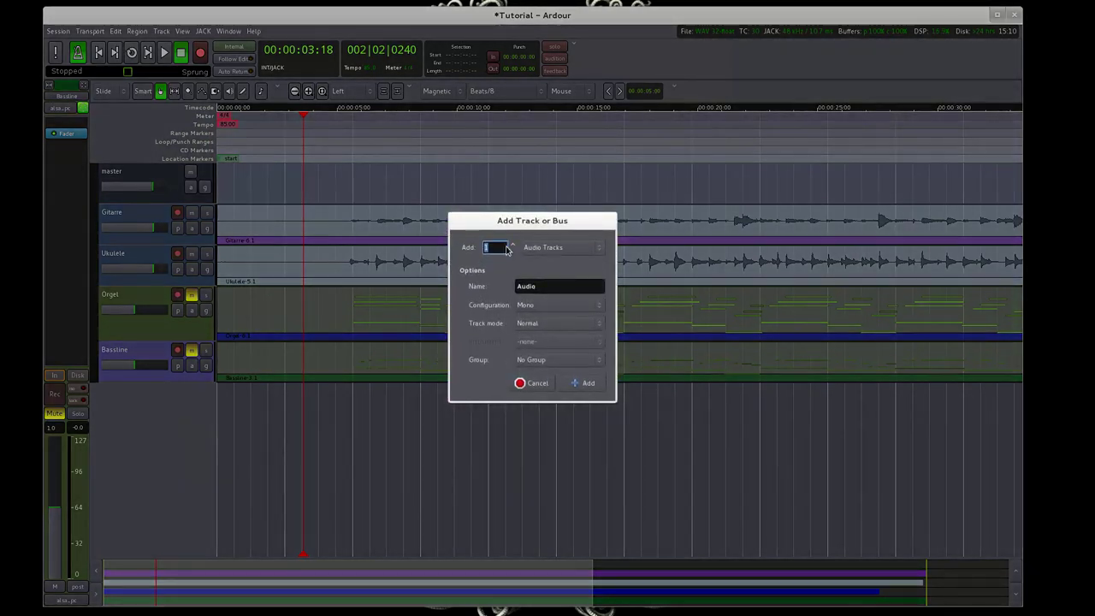
left_click(550, 306)
left_click(544, 319)
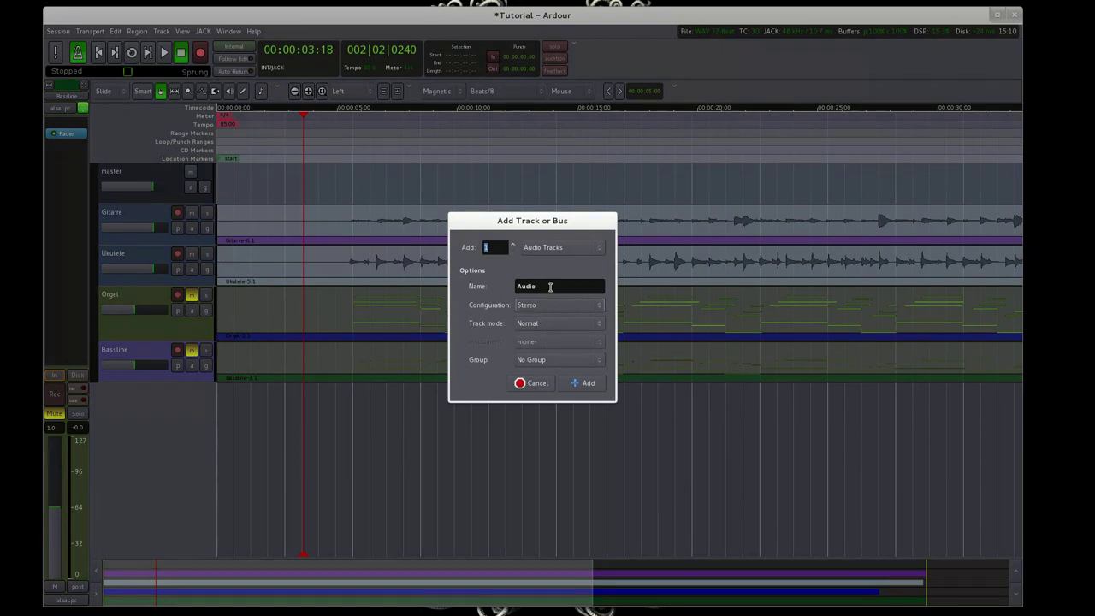
double_click(550, 286)
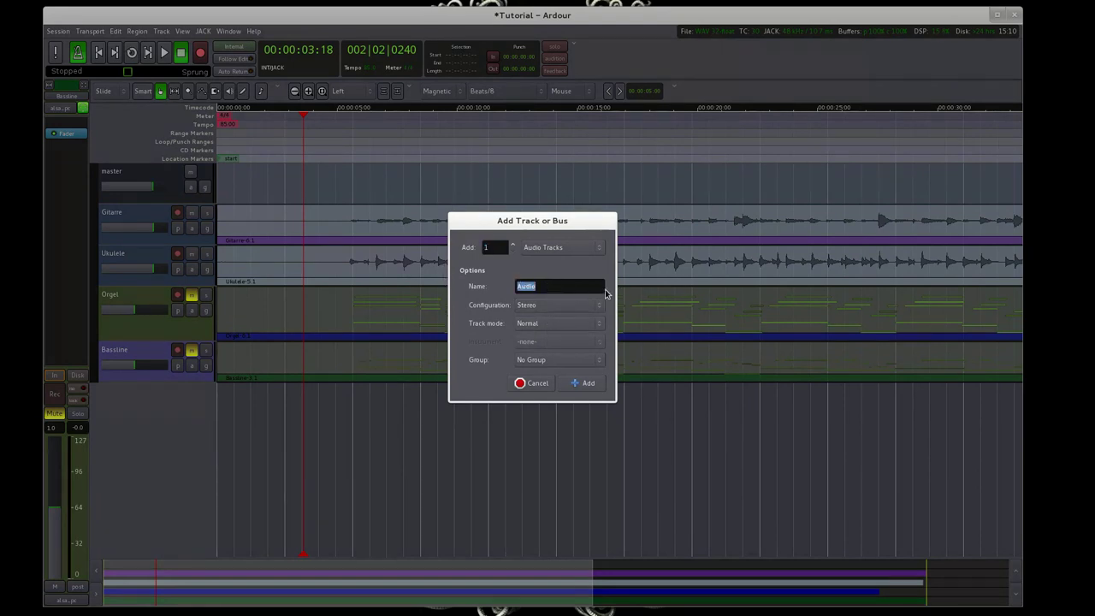
type("Bass")
left_click(584, 384)
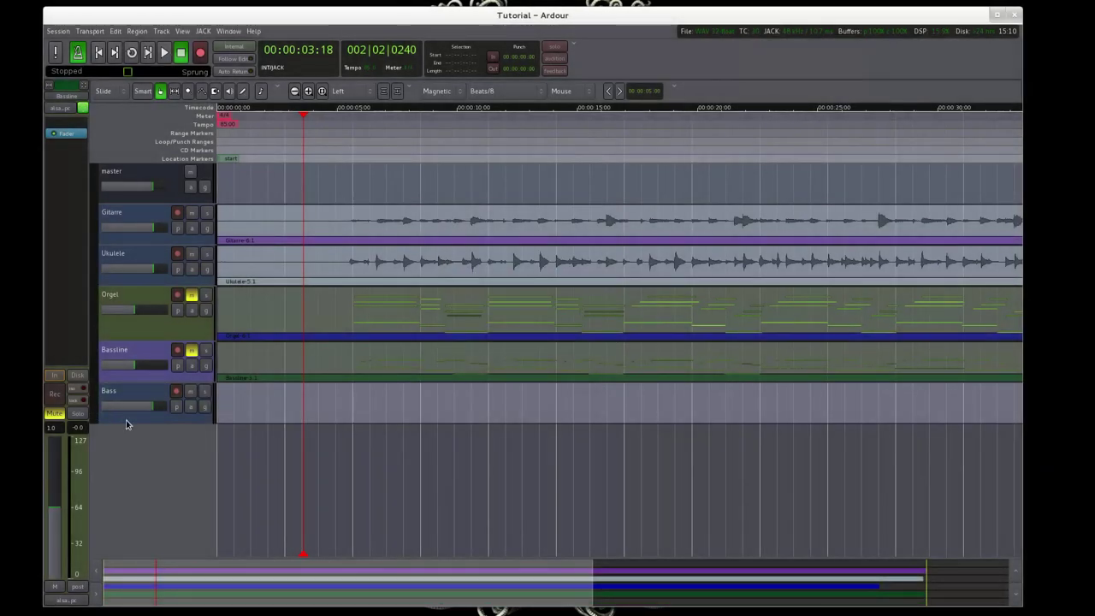
- Arm the Bass track and record the bassline into it from bar 2 (00:00:02:24) until just past the end marker
left_click(177, 391)
left_click(128, 398)
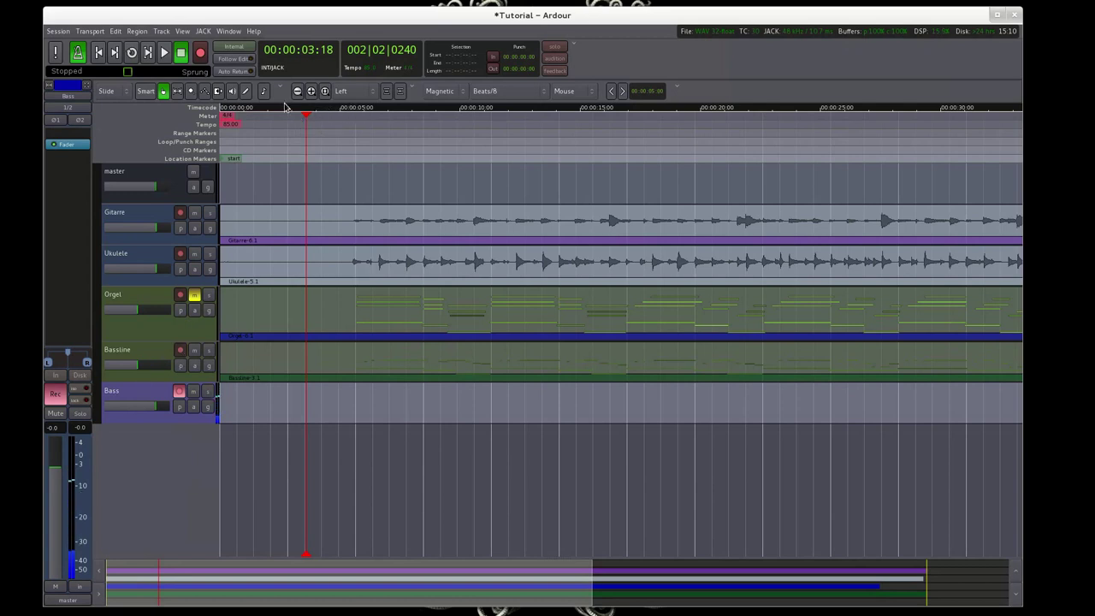
left_click_drag(305, 130, 288, 112)
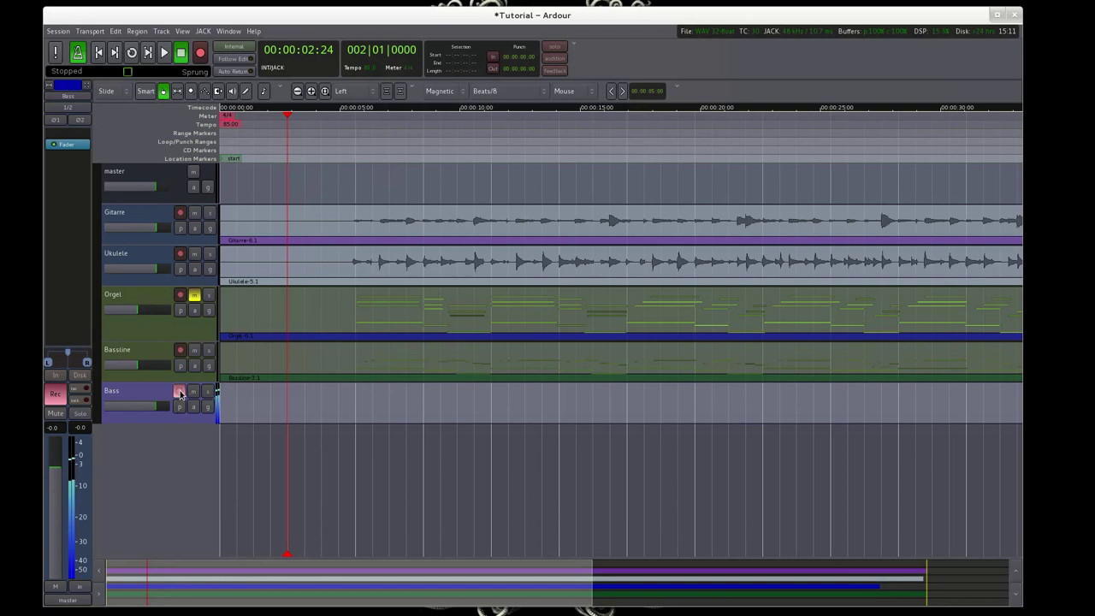
left_click(179, 392)
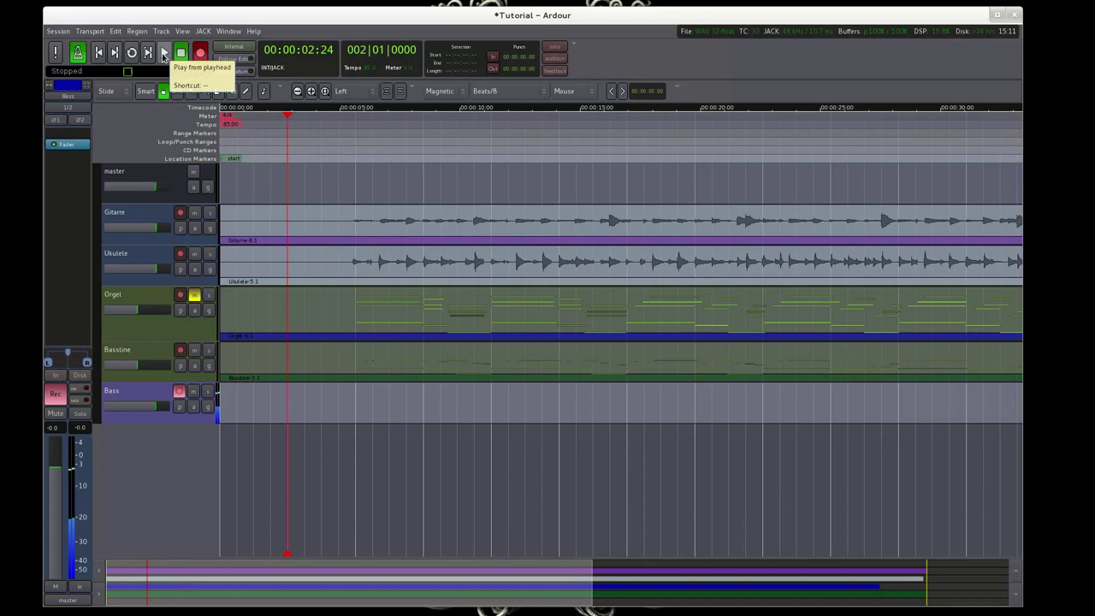
left_click(163, 54)
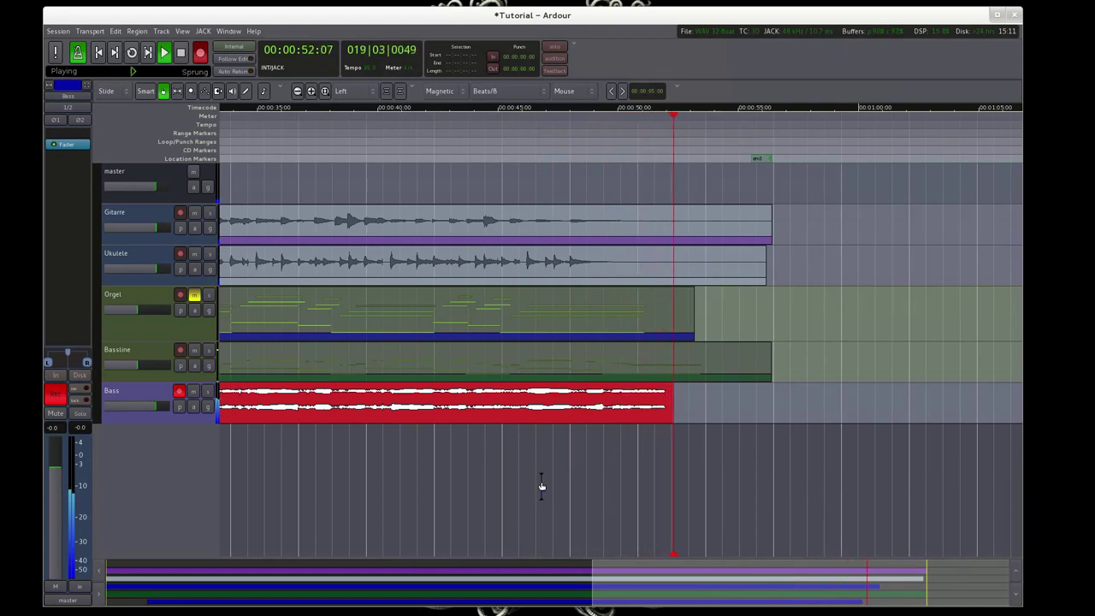
left_click(181, 53)
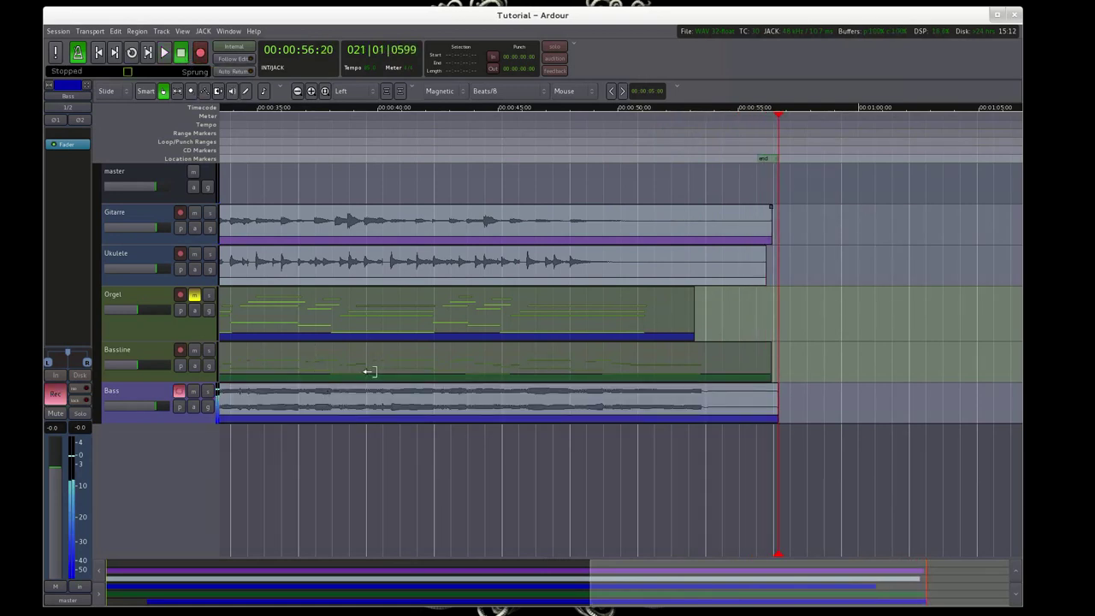
- With the playhead back at the session start, disarm the Bass track and mute the Bassline MIDI track
left_click(100, 53)
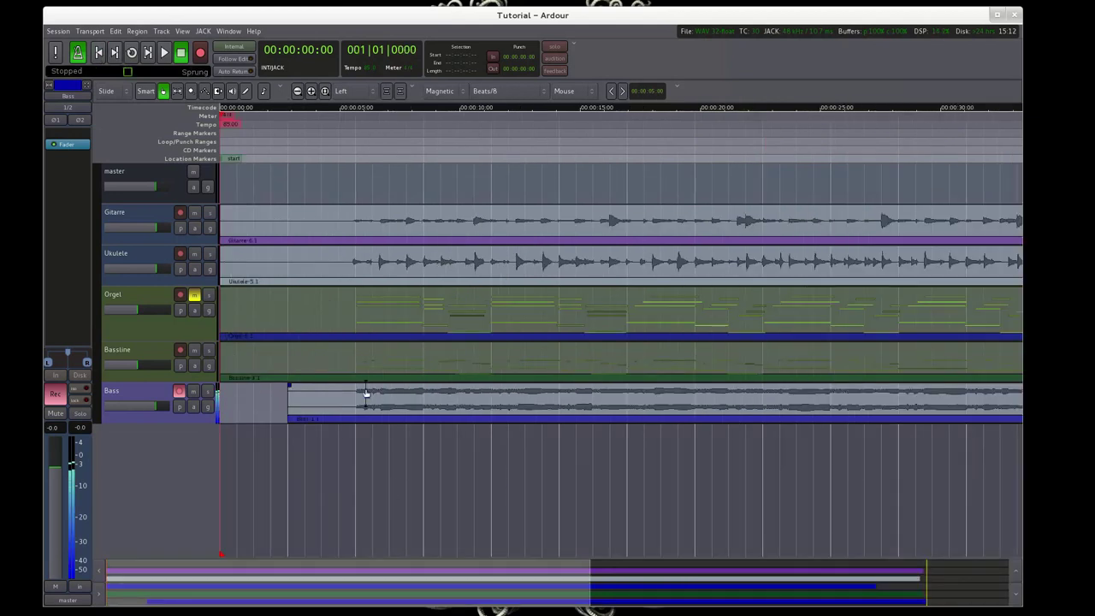
left_click(179, 391)
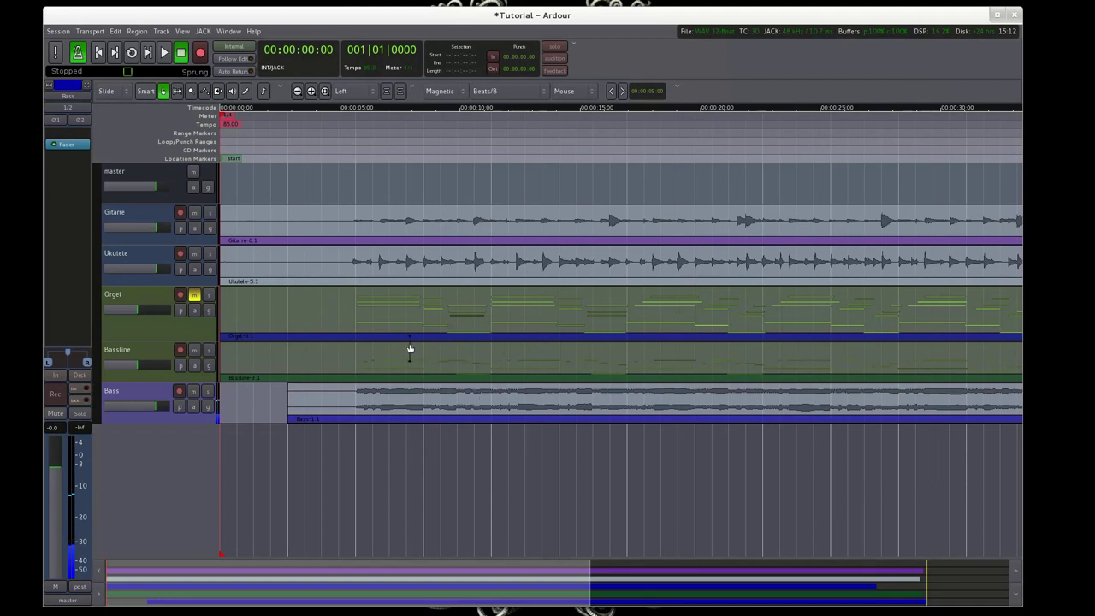
left_click(194, 350)
- Add one stereo audio track named Orgel below the Bass track
double_click(153, 455)
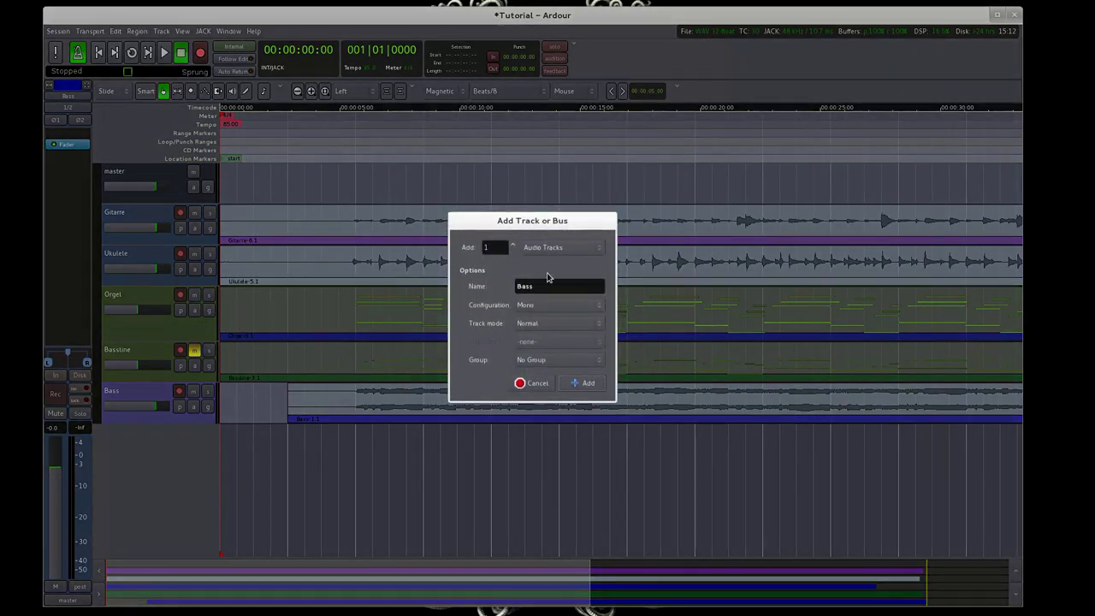
left_click(547, 307)
left_click(546, 322)
double_click(545, 285)
type("Orgel")
left_click(588, 384)
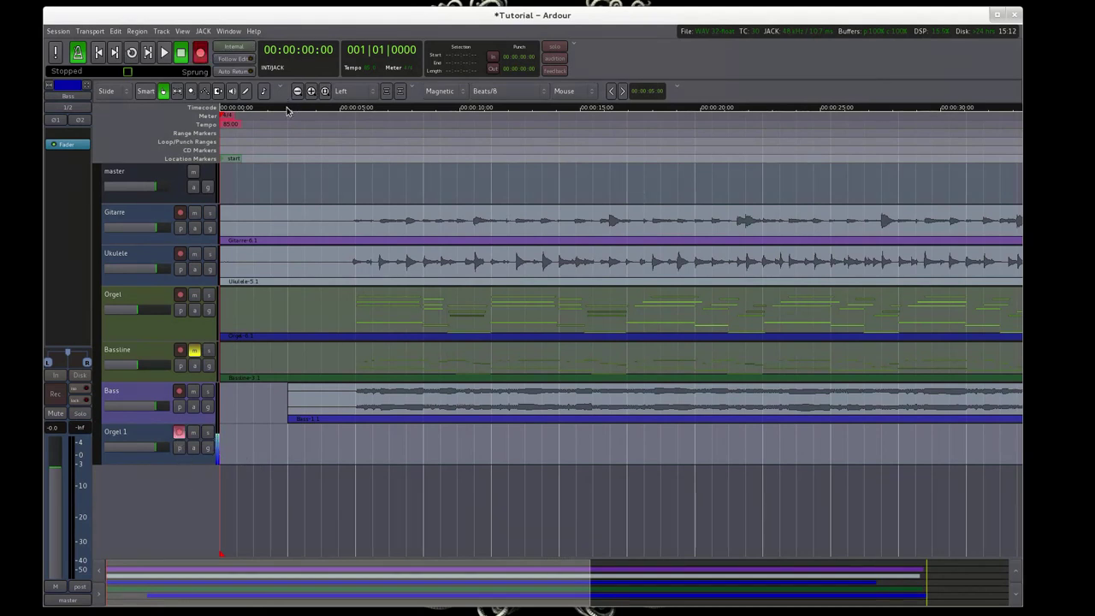
mouse_move(287, 111)
left_mouse_down()
mouse_move(335, 111)
mouse_move(288, 112)
left_mouse_up()
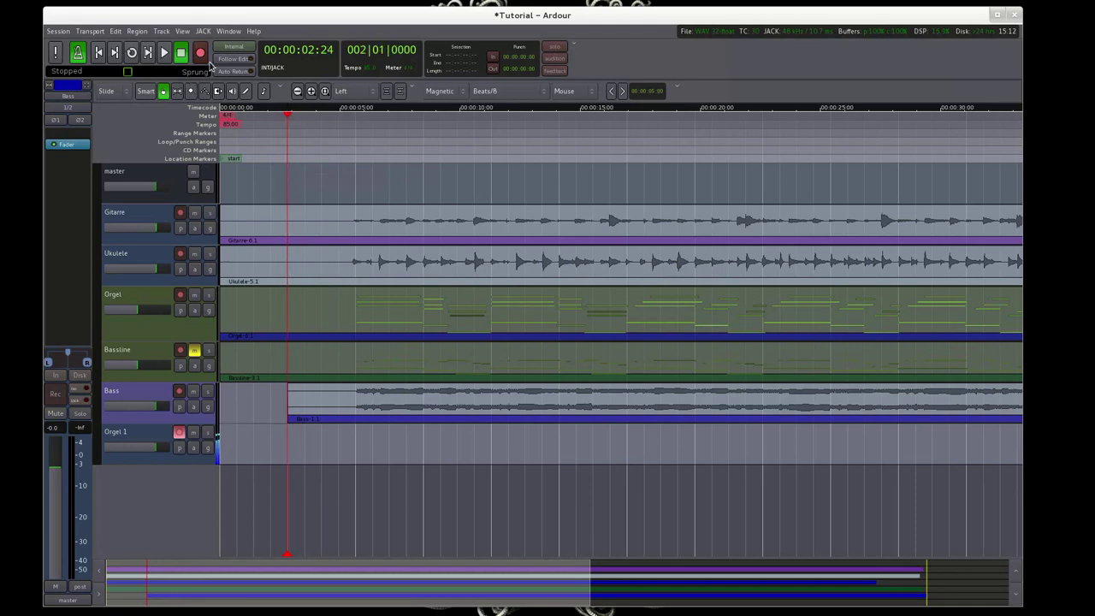
left_click(165, 55)
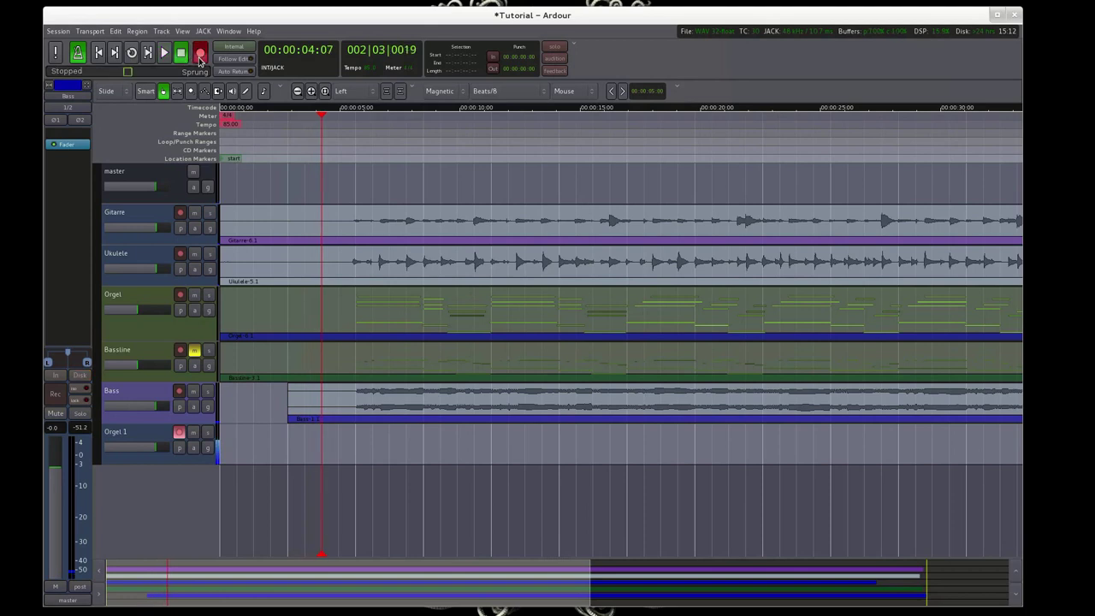
left_click_drag(300, 113, 287, 114)
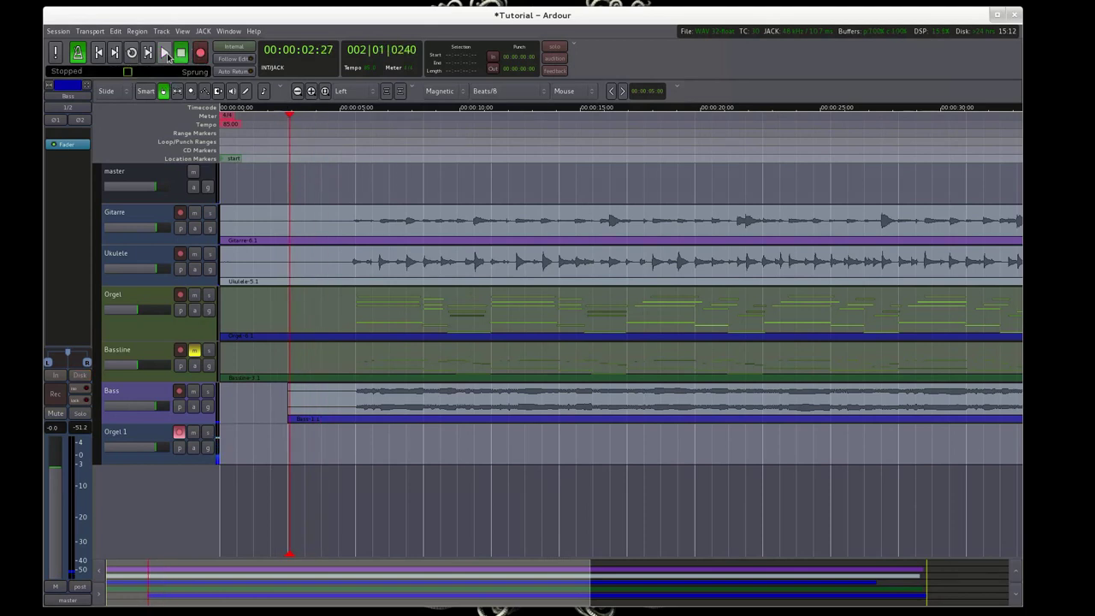
left_click(167, 54)
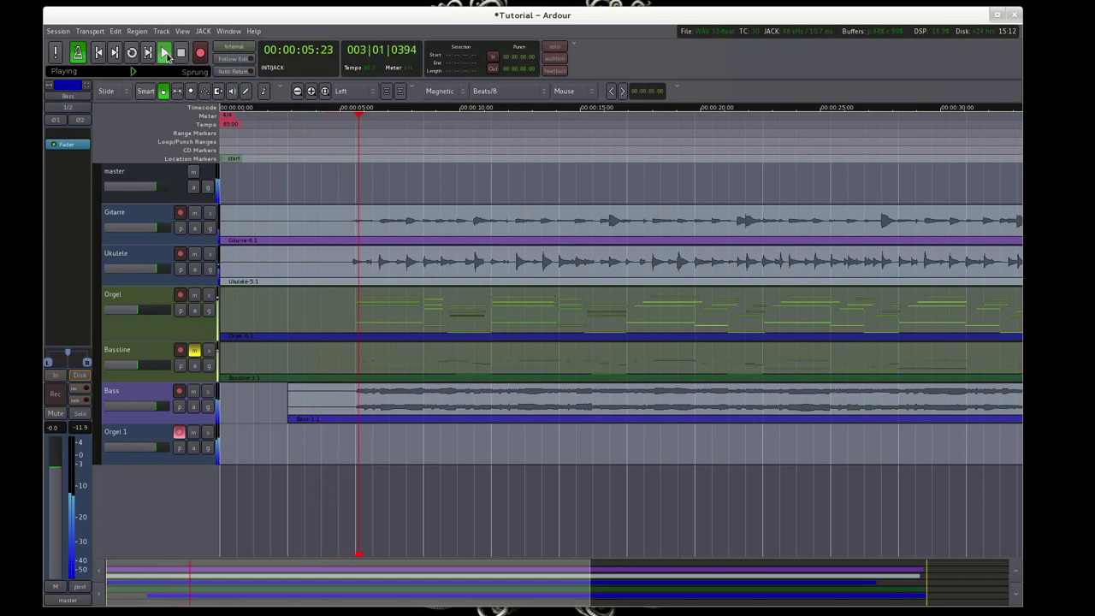
left_click(198, 53)
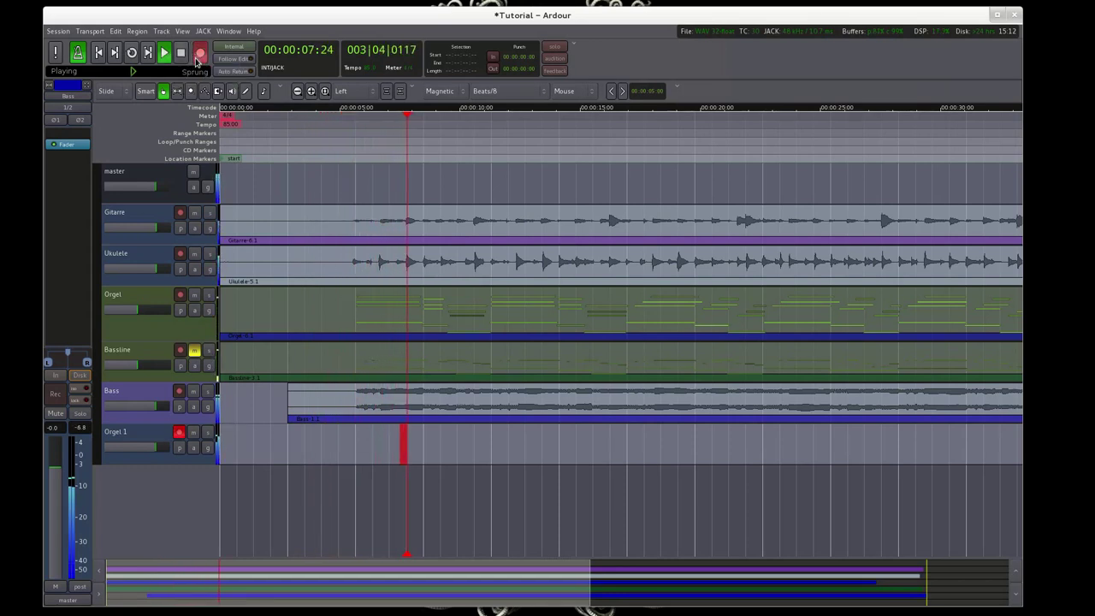
key("space")
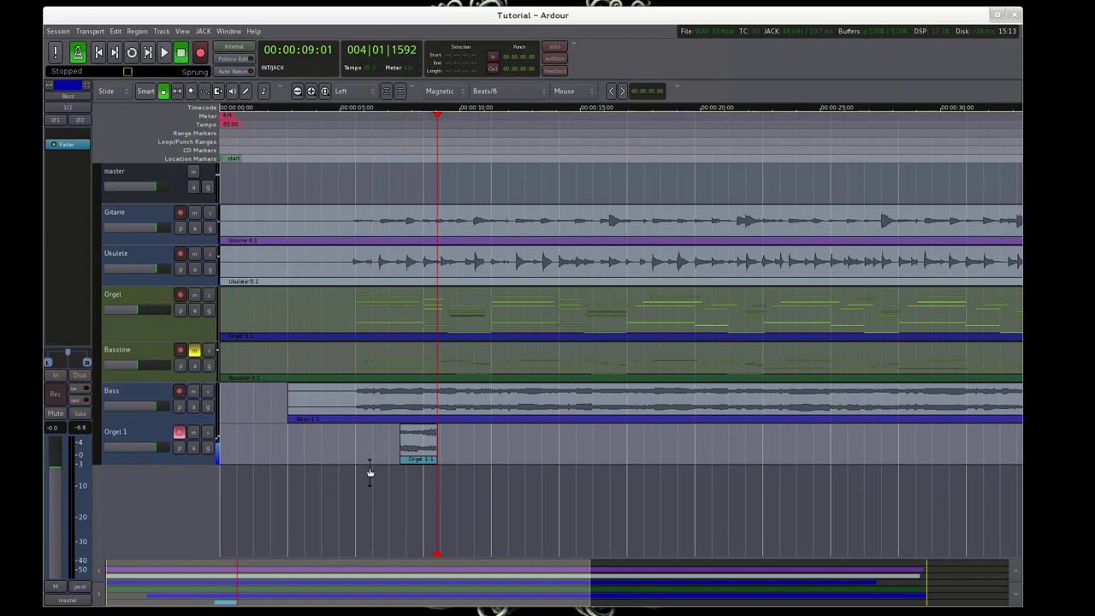
left_click_drag(385, 446, 500, 458)
key("Delete")
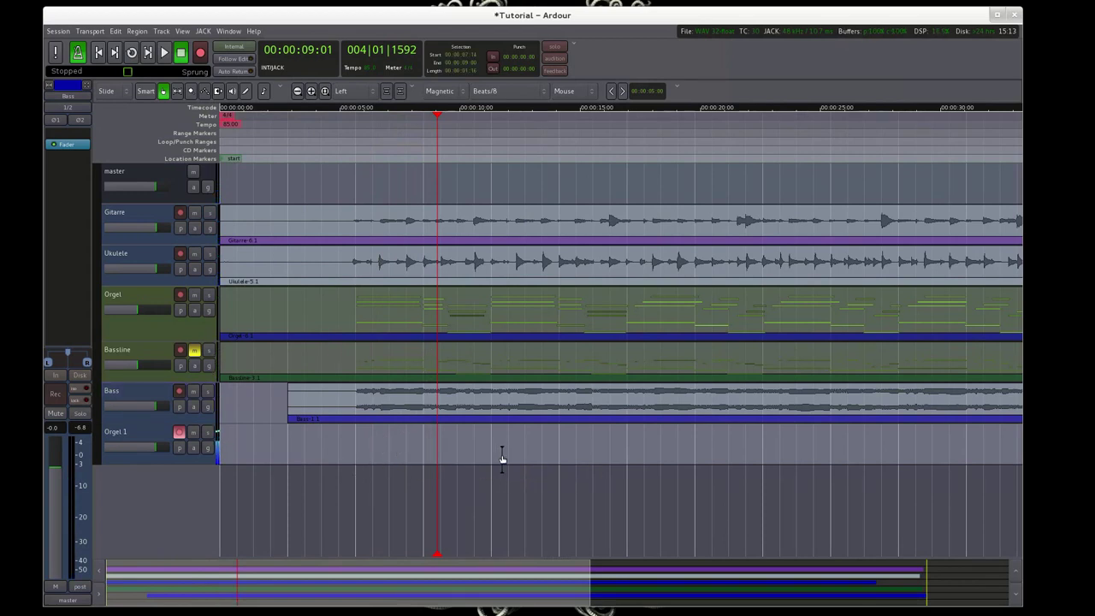
- Record the organ part onto the armed Orgel.1 track from bar 2 (00:00:02:24) to about 00:00:52:21
left_click_drag(290, 108, 287, 108)
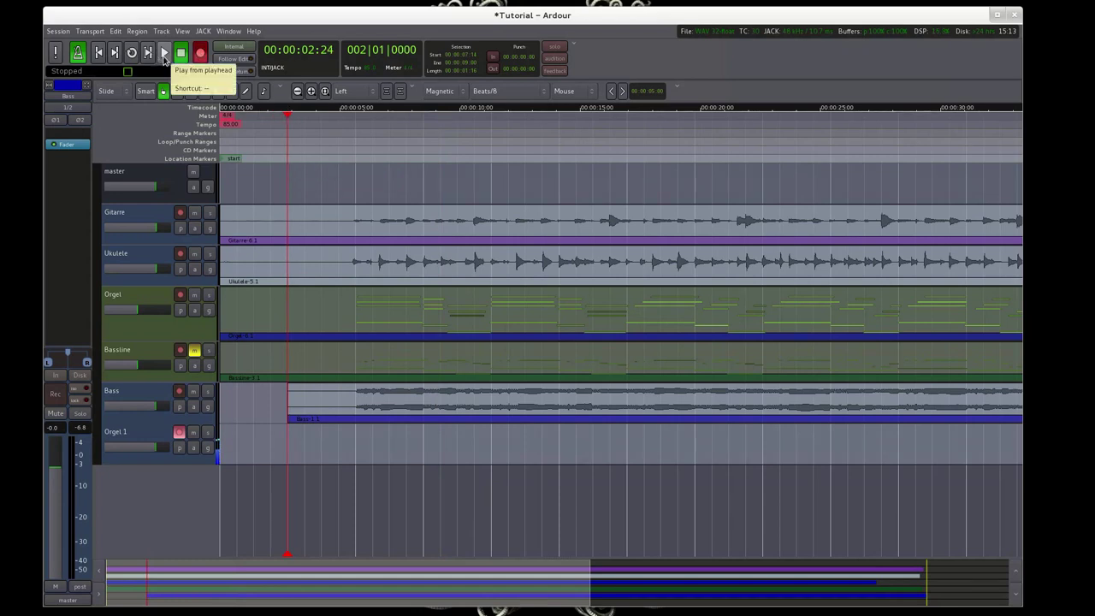
left_click(165, 58)
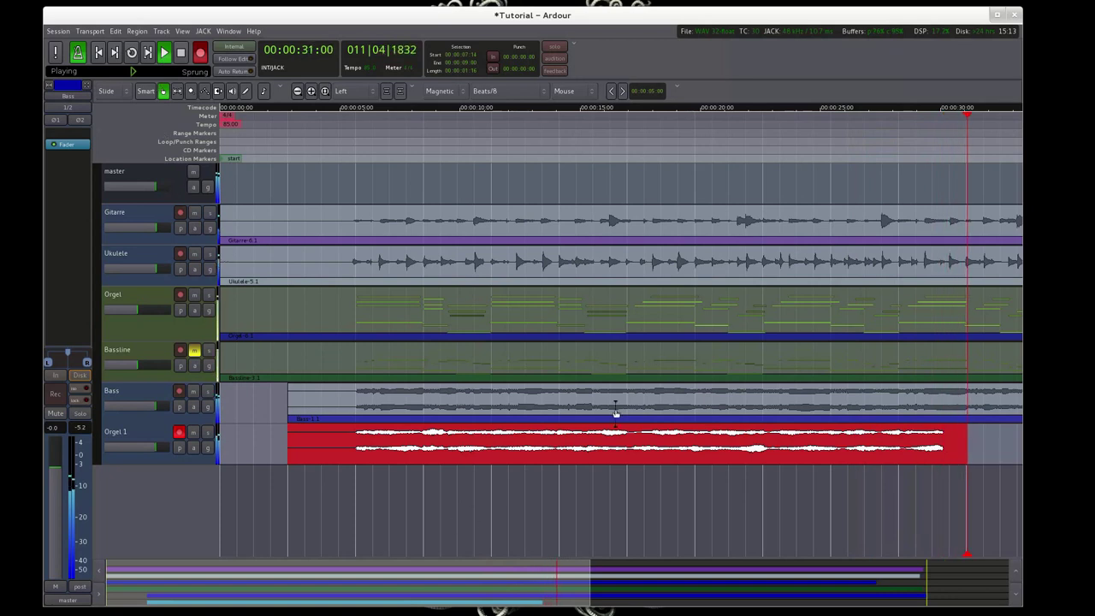
key("minus")
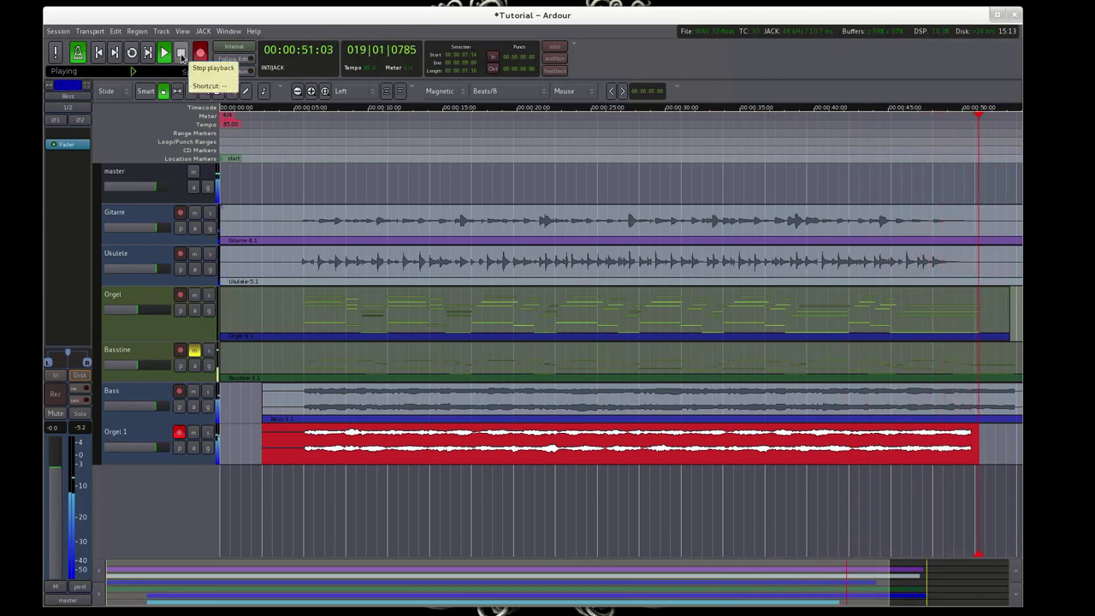
left_click(182, 54)
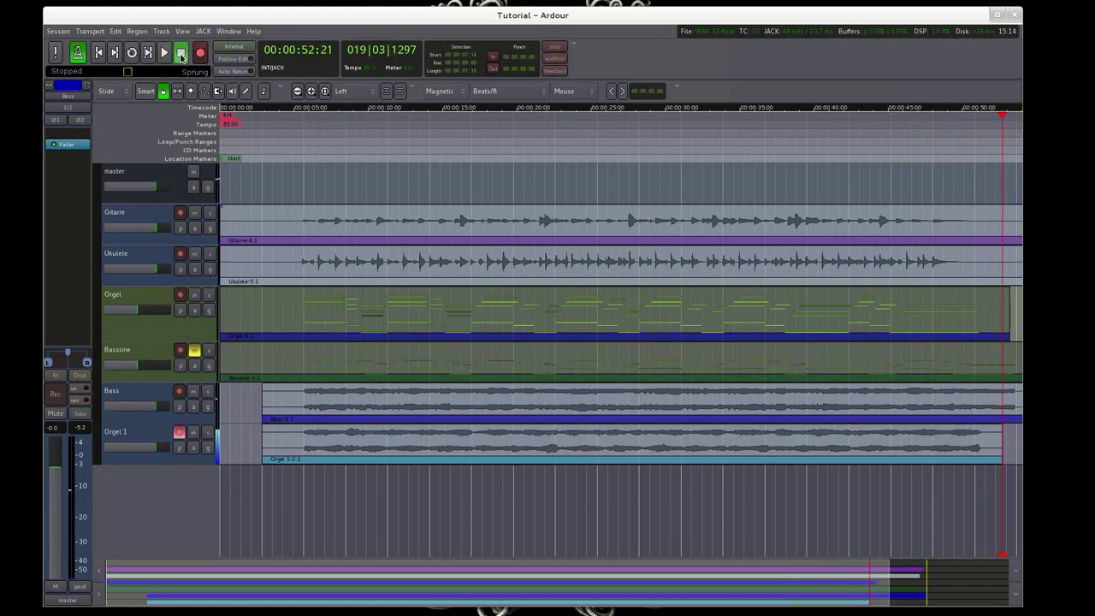
- Disarm the Orgel.1 track and mute the Orgel MIDI track, with the playhead back at the session start
left_click(179, 432)
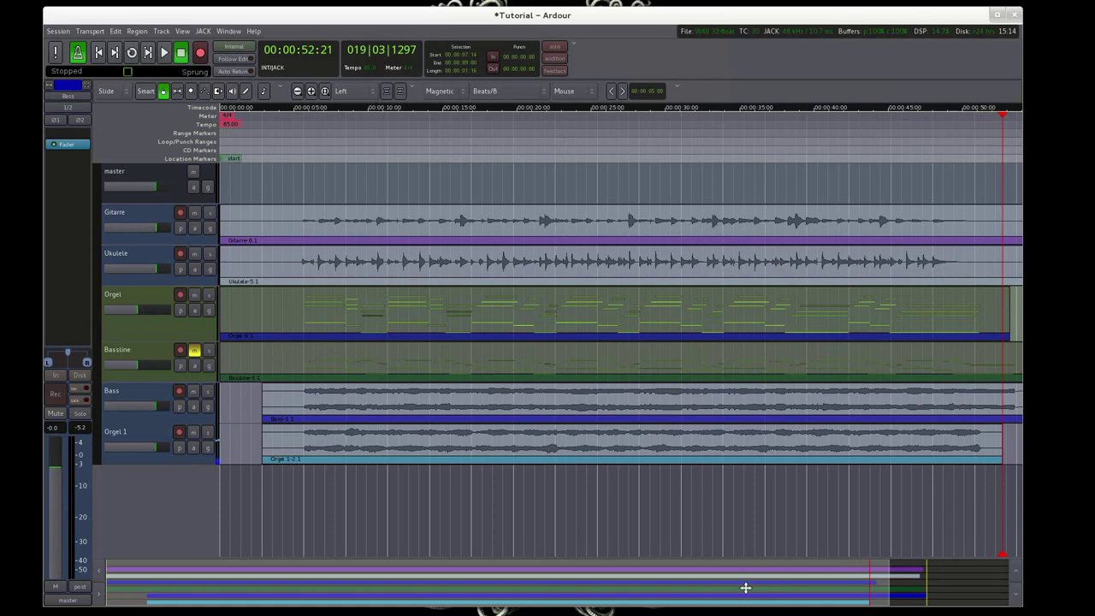
left_click(98, 52)
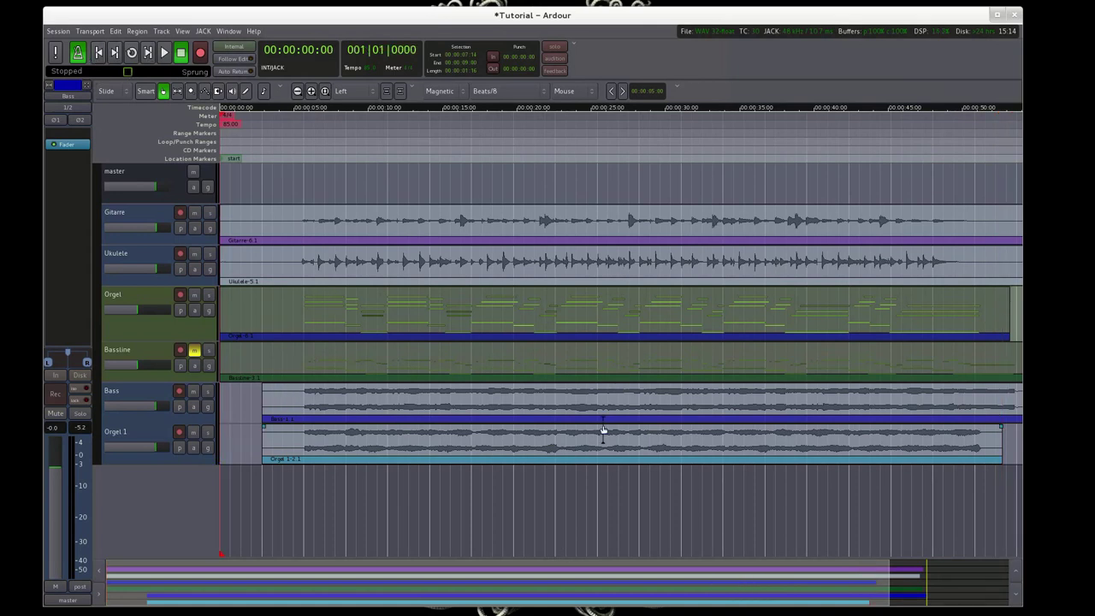
left_click(194, 295)
left_click(144, 440)
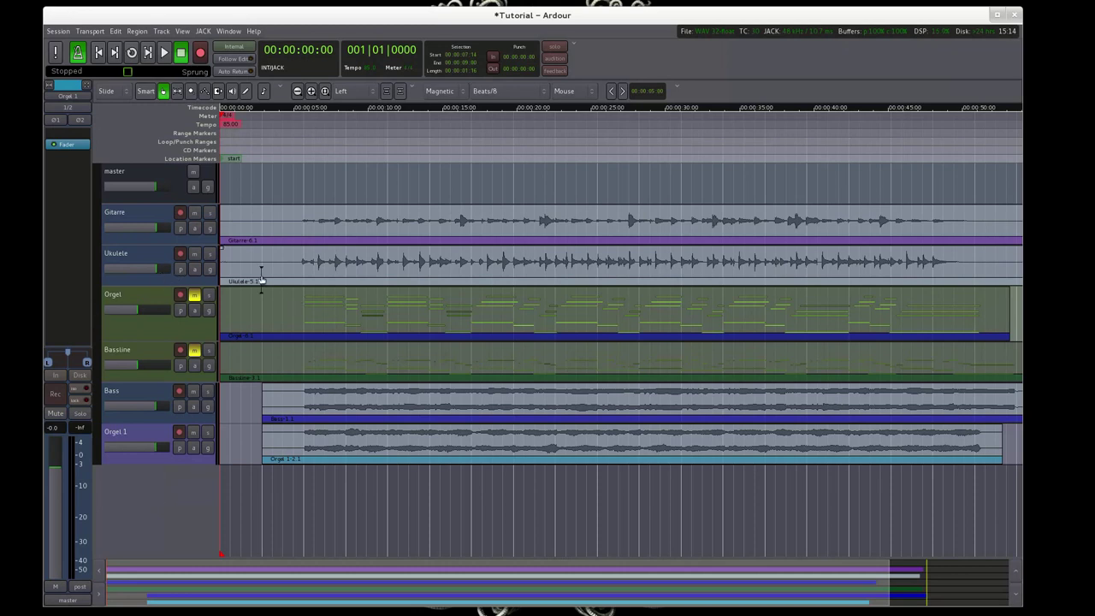
left_click(195, 296)
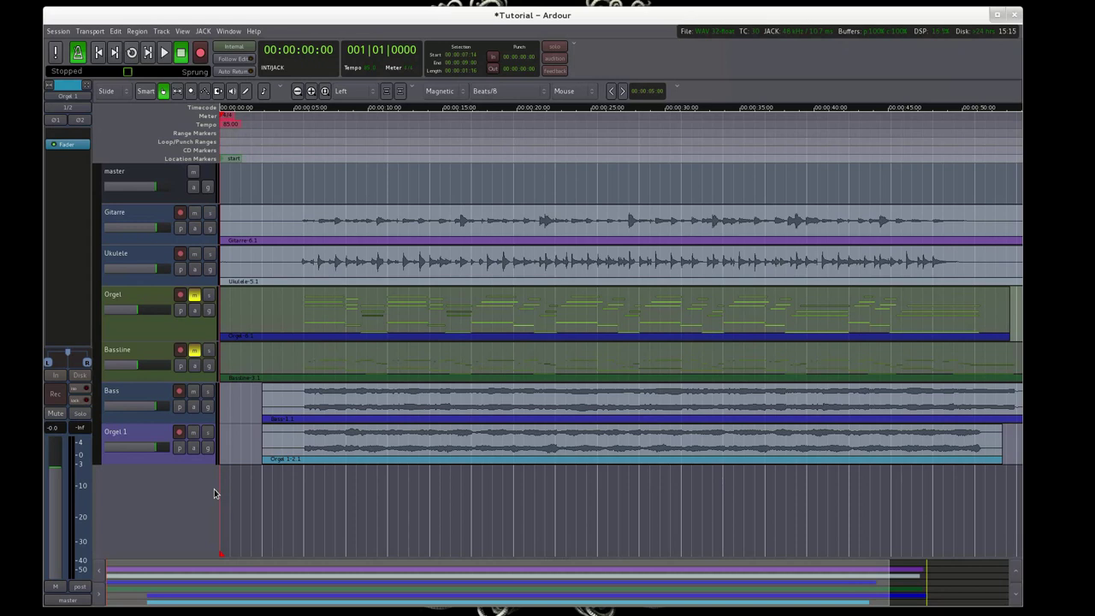
- Add one stereo audio track named E-Piano and arm it for recording
double_click(154, 503)
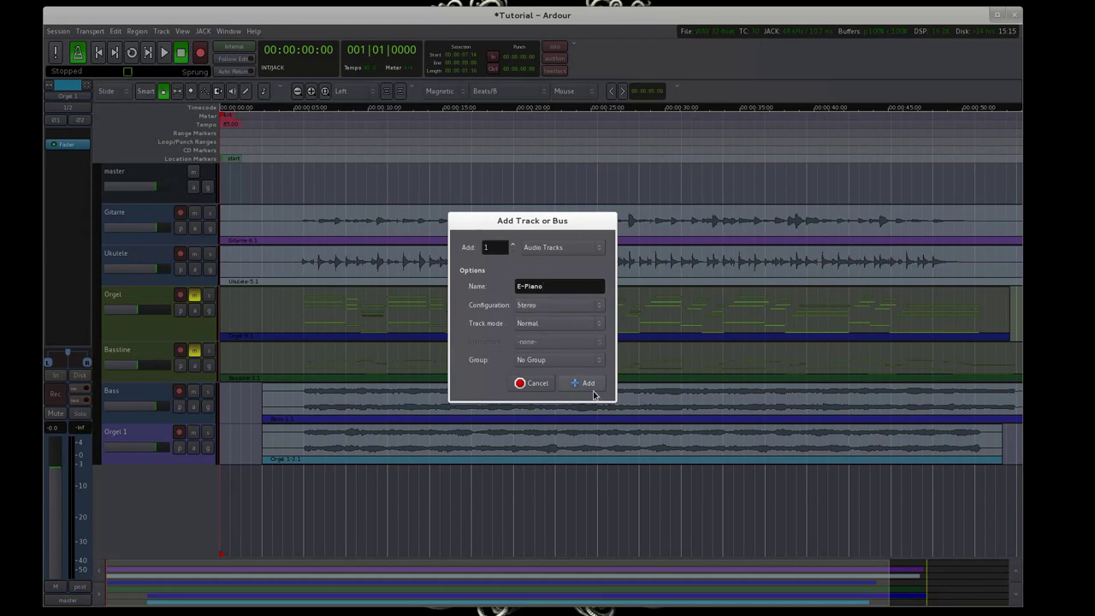
left_click(590, 383)
left_click(179, 472)
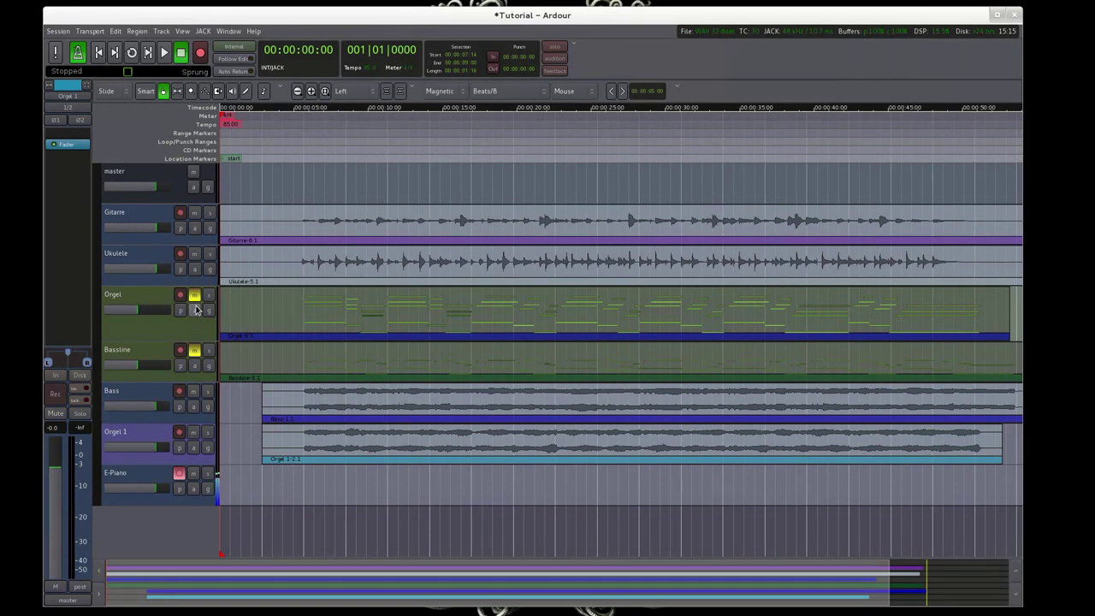
- Unmute the Orgel MIDI track and select the E-Piano track
left_click(194, 294)
left_click(148, 476)
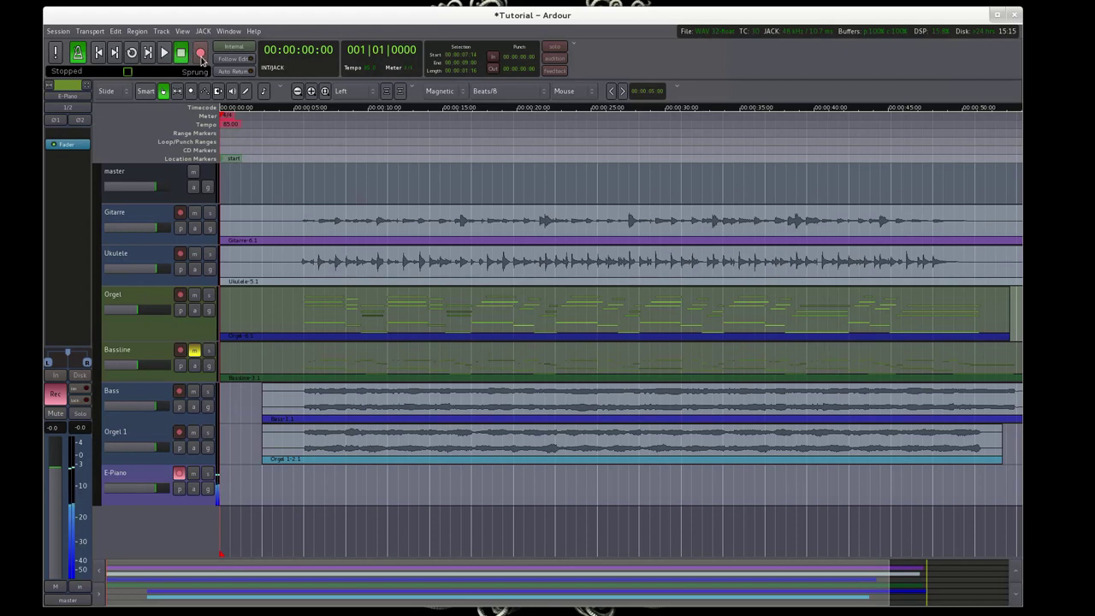
left_click(164, 54)
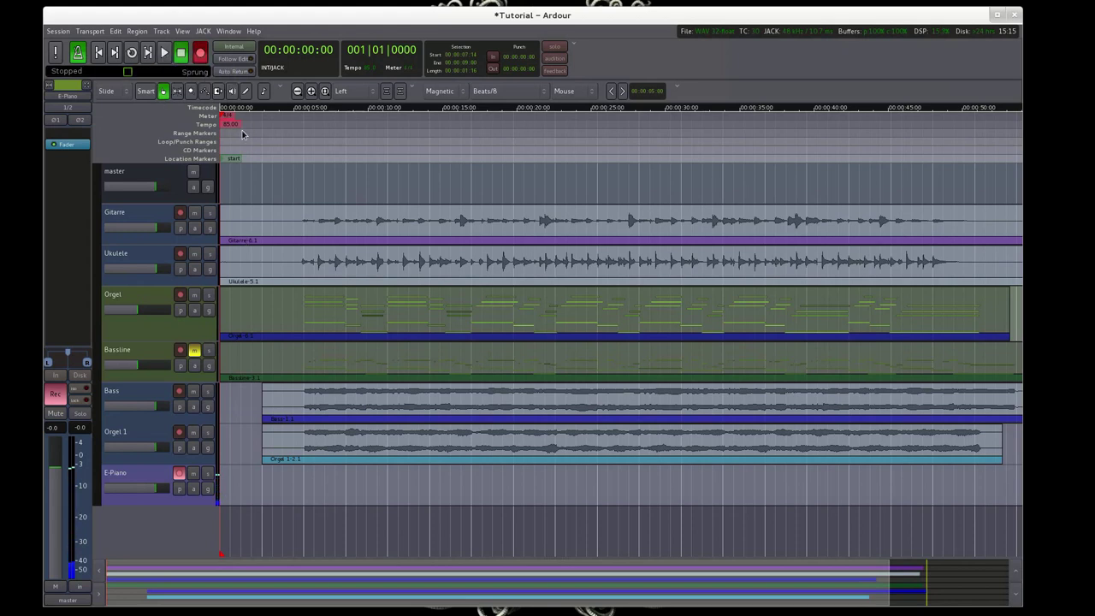
left_click(165, 54)
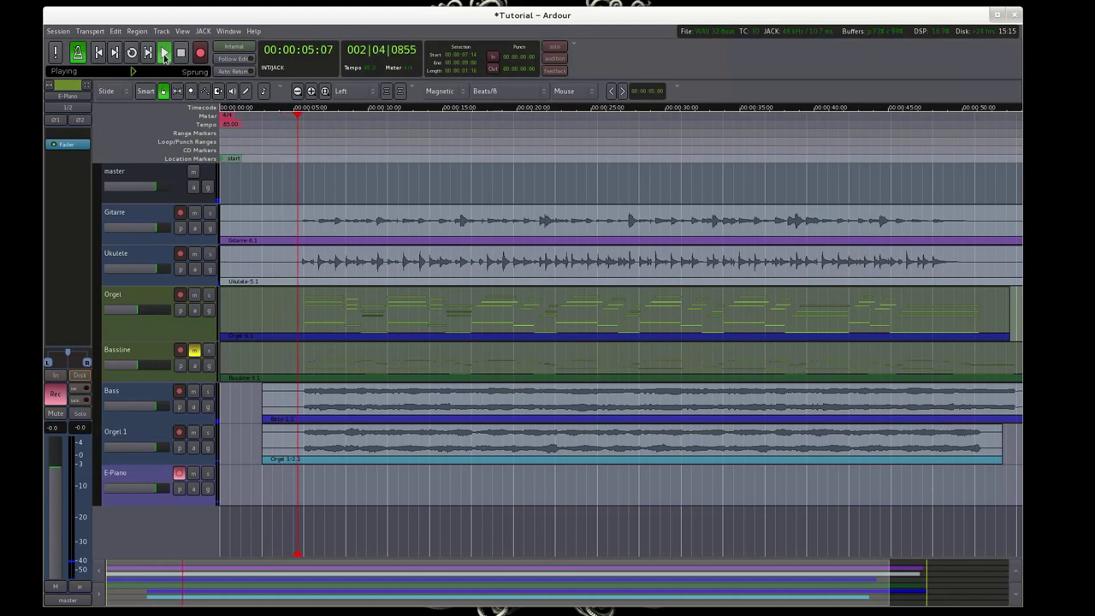
left_click(181, 55)
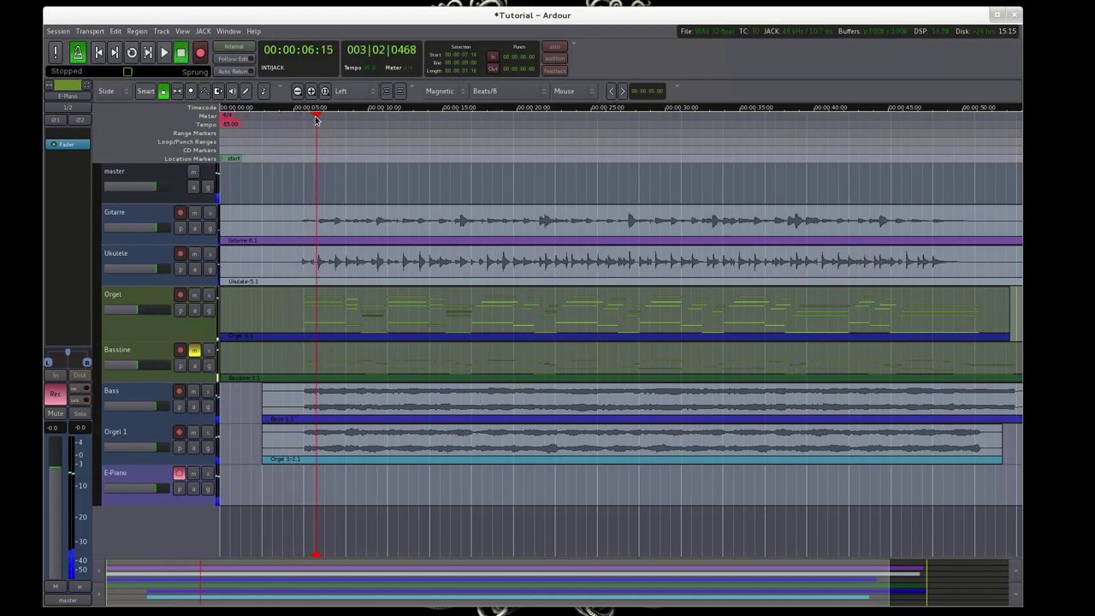
- Record the e-piano part onto the armed E-Piano track from bar 2 (00:00:02:27) to about 00:00:53:28, and disarm the track
left_click(263, 110)
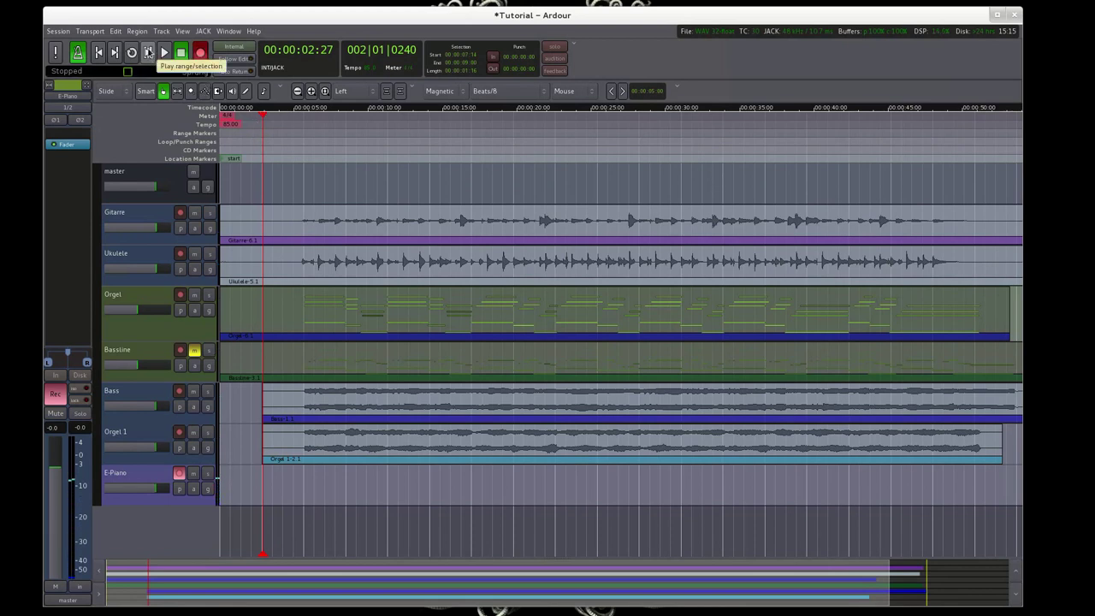
left_click(165, 53)
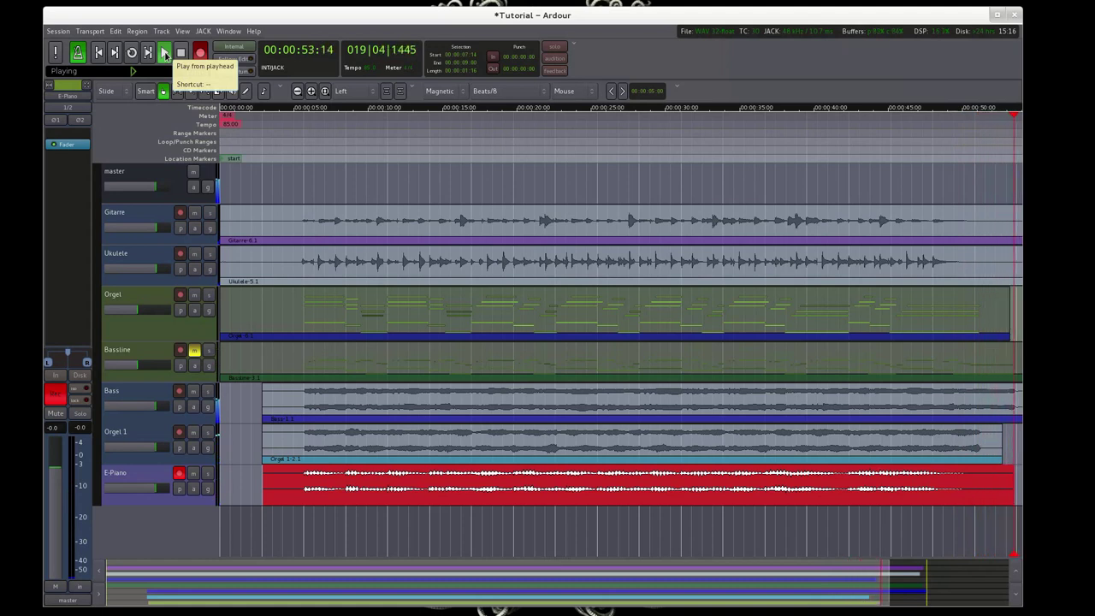
key("space")
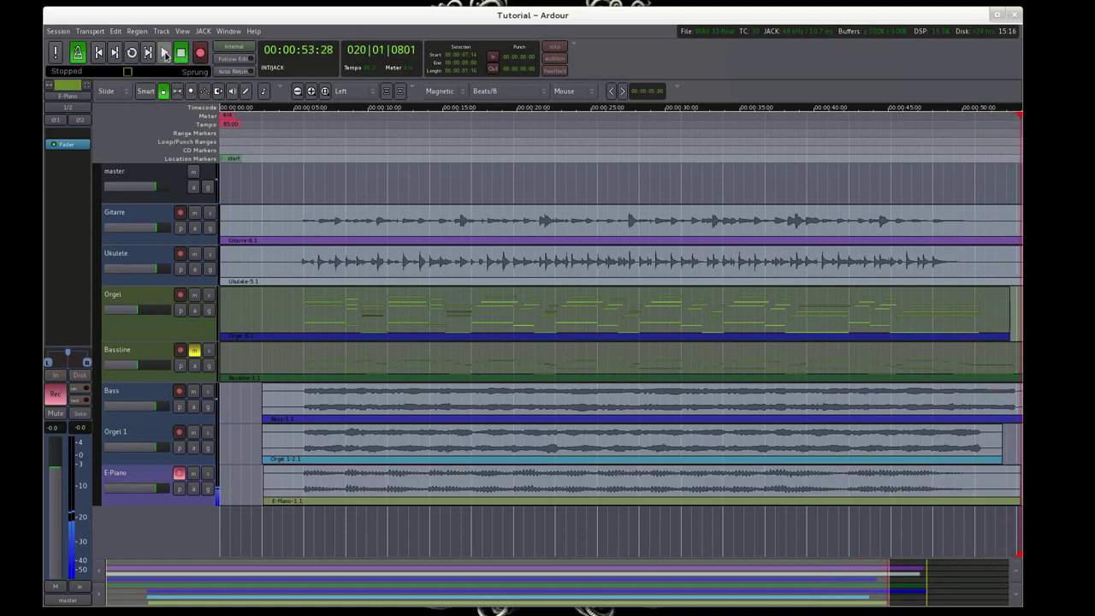
left_click(180, 476)
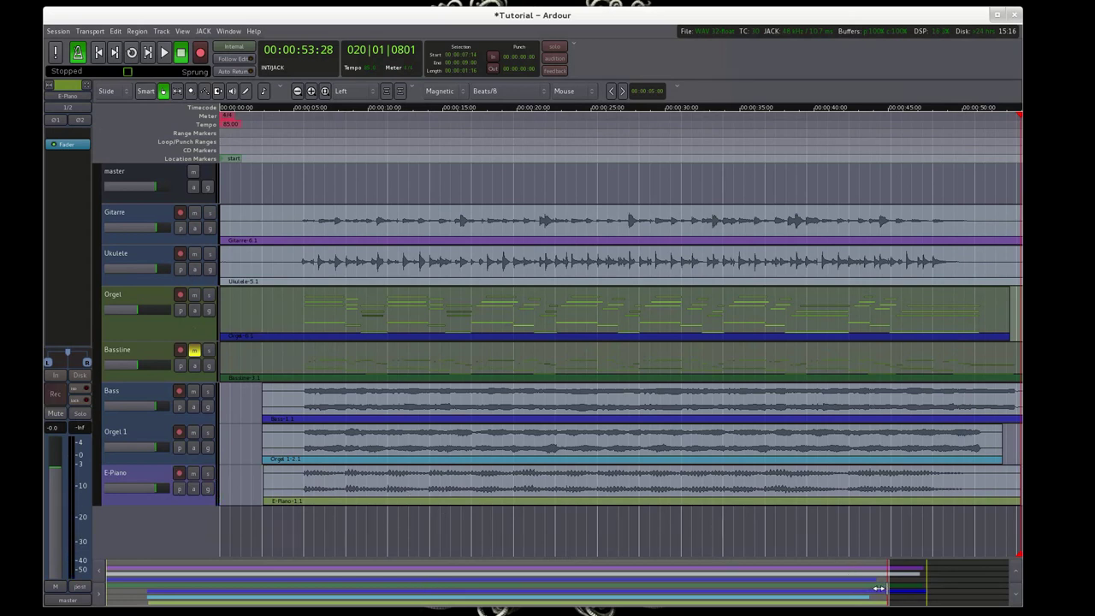
- Mute the Orgel MIDI track and hide the Bassline and Orgel MIDI tracks from the editor, with the editor list closed again
left_click_drag(878, 588, 943, 593)
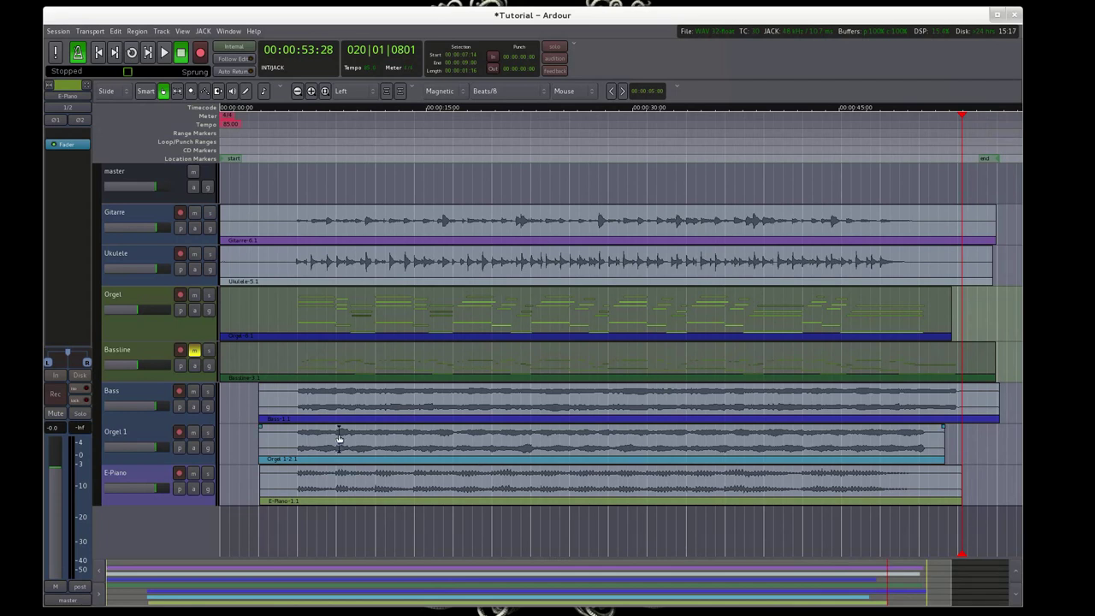
left_click(195, 295)
left_click(182, 31)
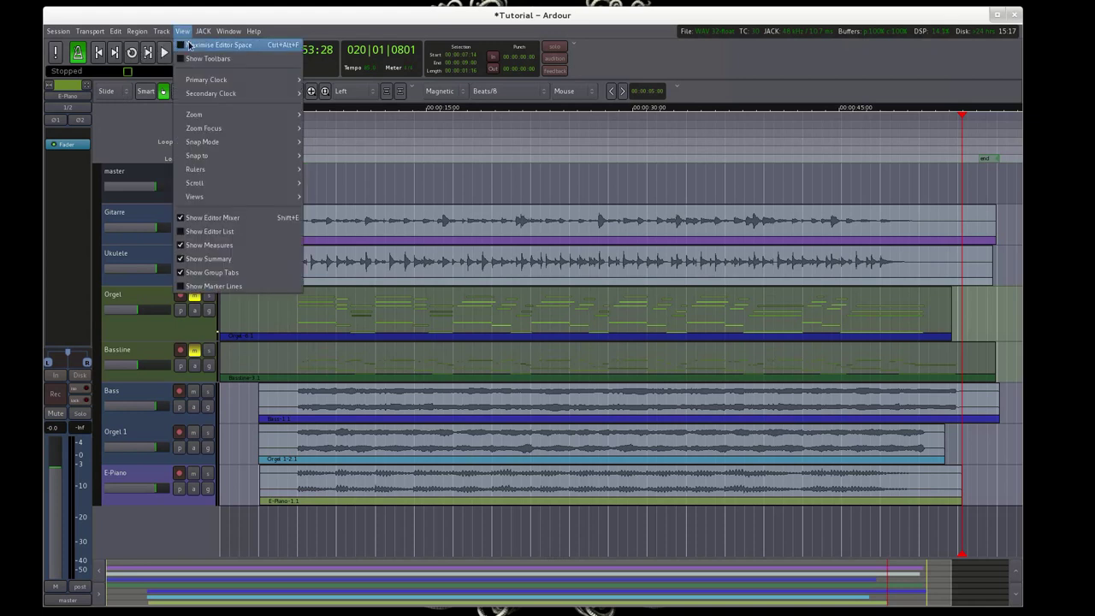
left_click(210, 231)
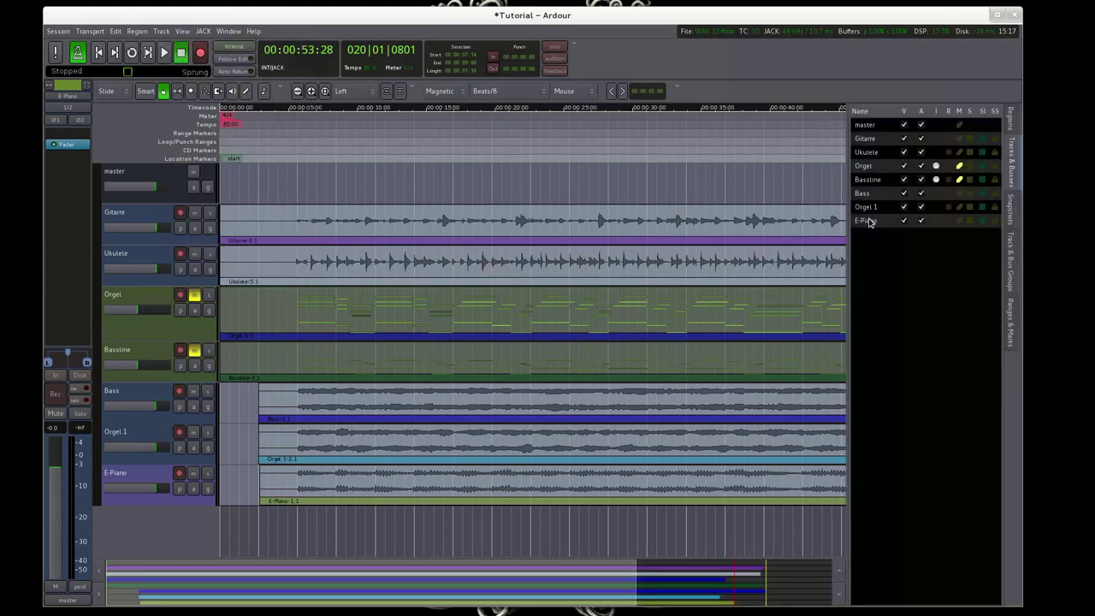
left_click(904, 179)
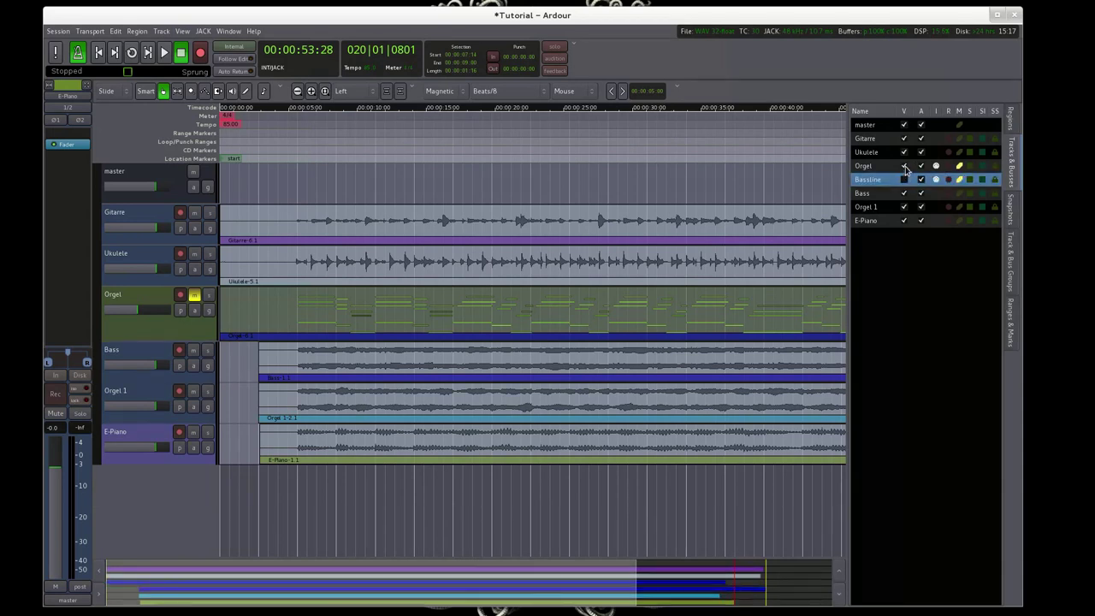
left_click(904, 166)
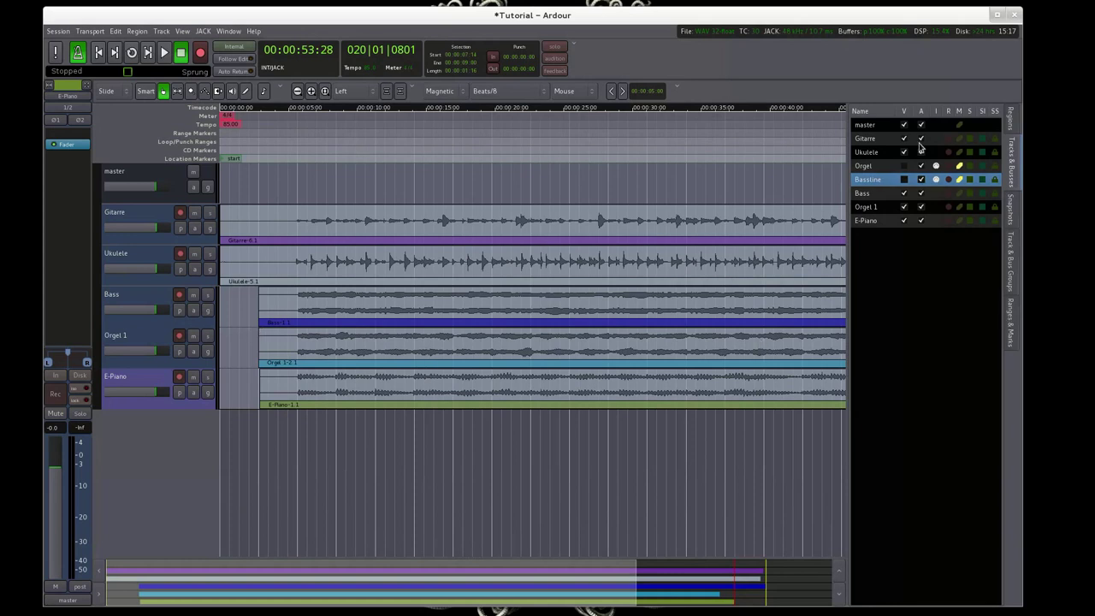
left_click_drag(847, 120, 1023, 142)
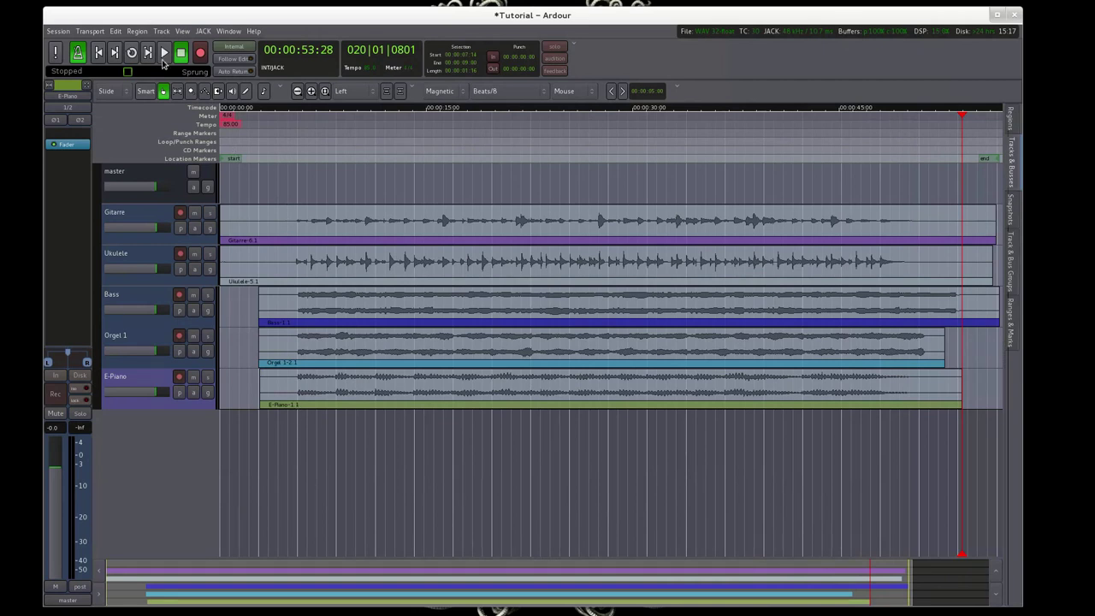
- Play the recorded audio tracks from about 00:00:05:03, stop, and return the playhead to 00:00:04:09
left_click(257, 109)
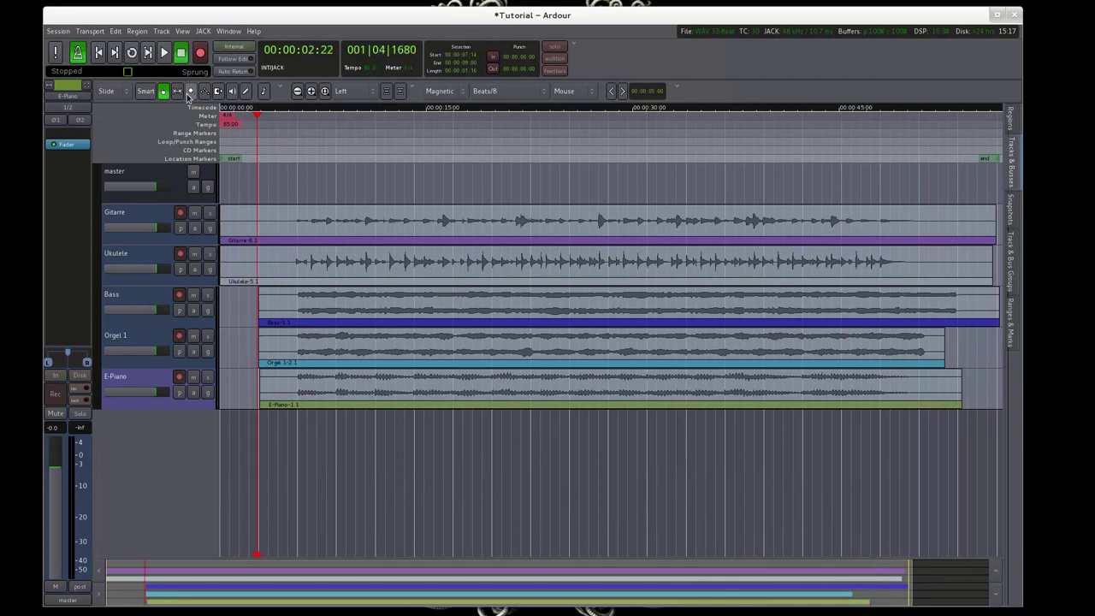
left_click(295, 107)
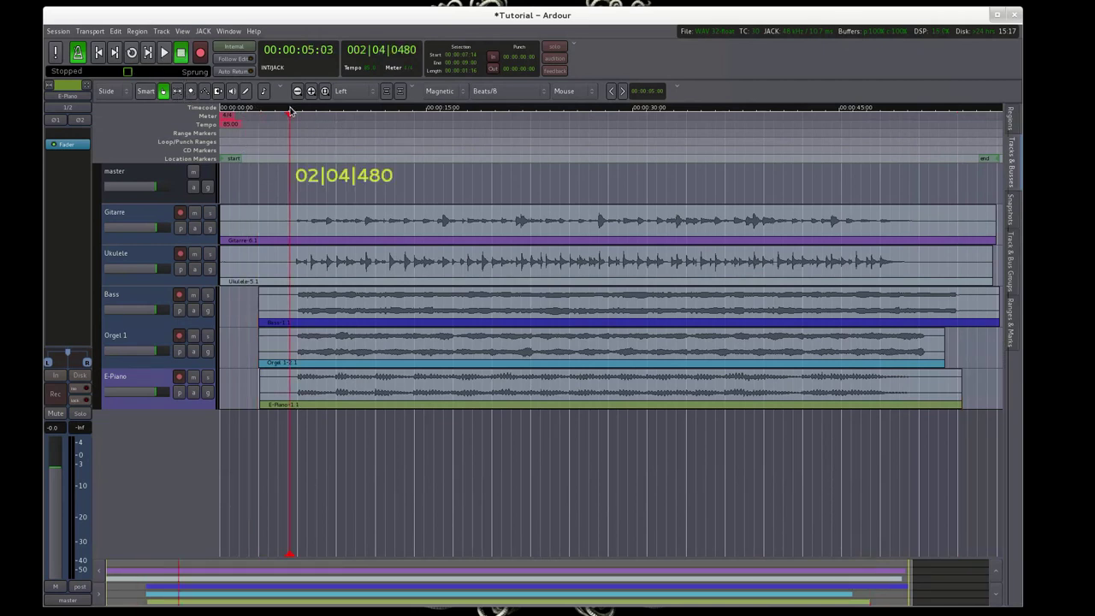
key("space")
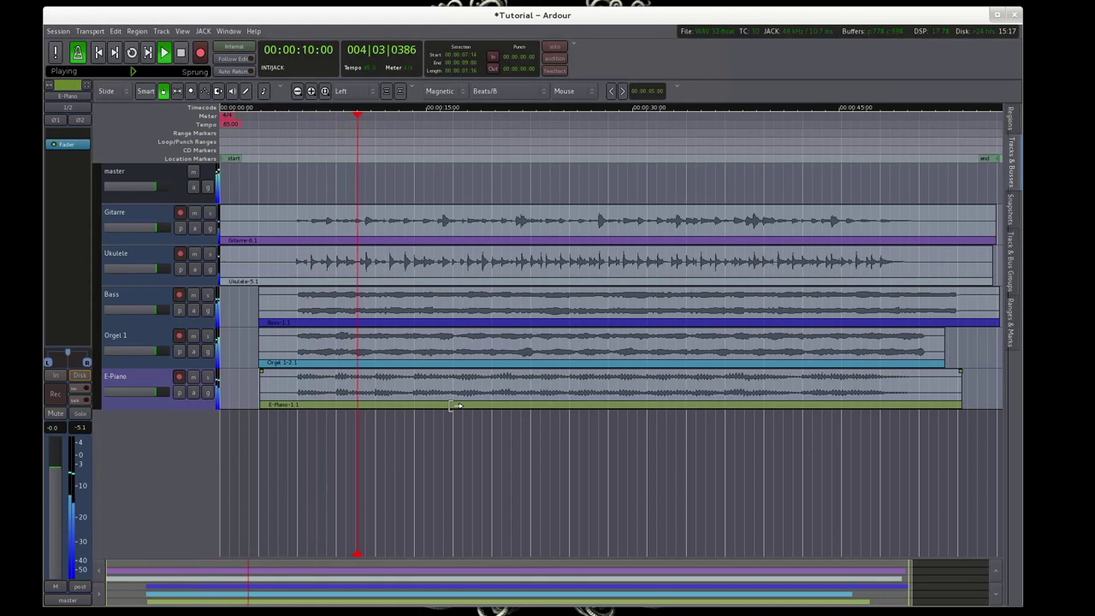
key("space")
left_click_drag(291, 109, 278, 112)
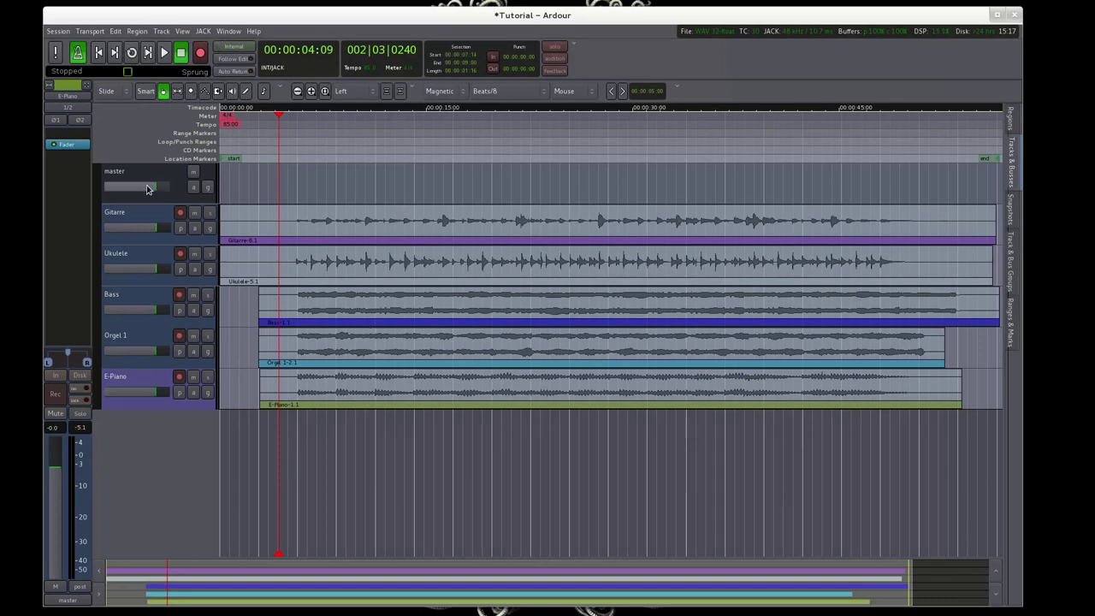
- Open the Mixer window, enlarge it over the editor, and hide the Bassline and Orgel MIDI strips
left_click(227, 31)
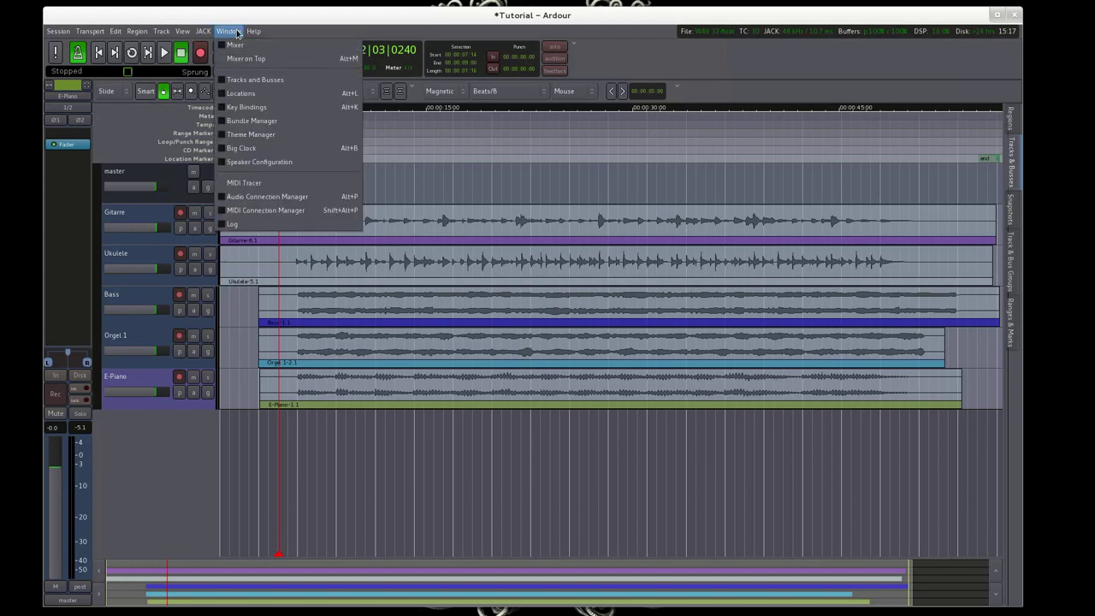
left_click(236, 45)
left_click_drag(166, 7, 275, 51)
left_click_drag(381, 511, 922, 569)
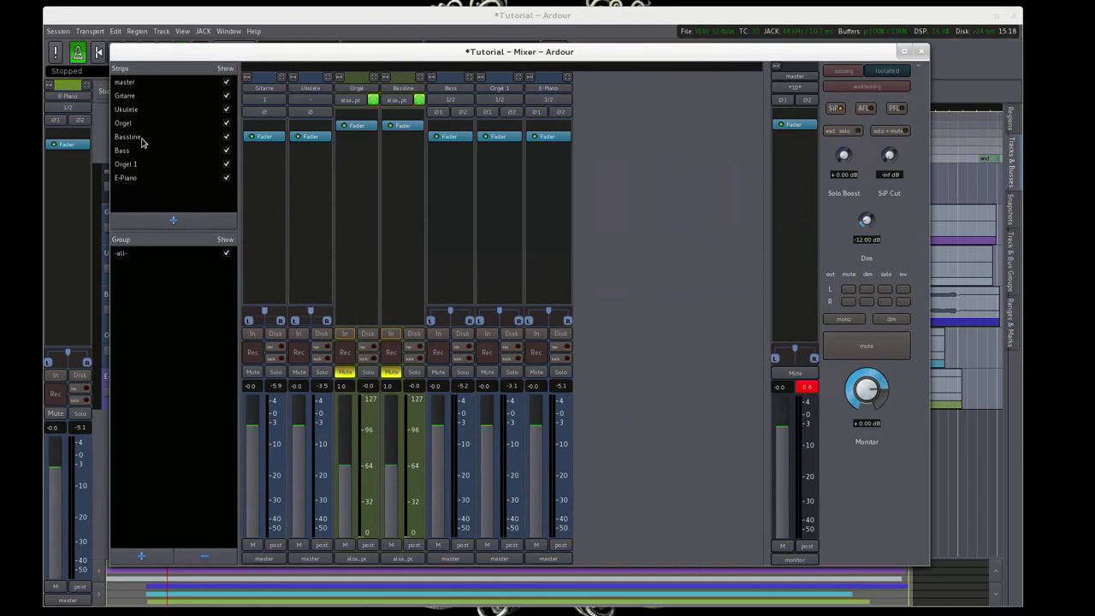
left_click(225, 137)
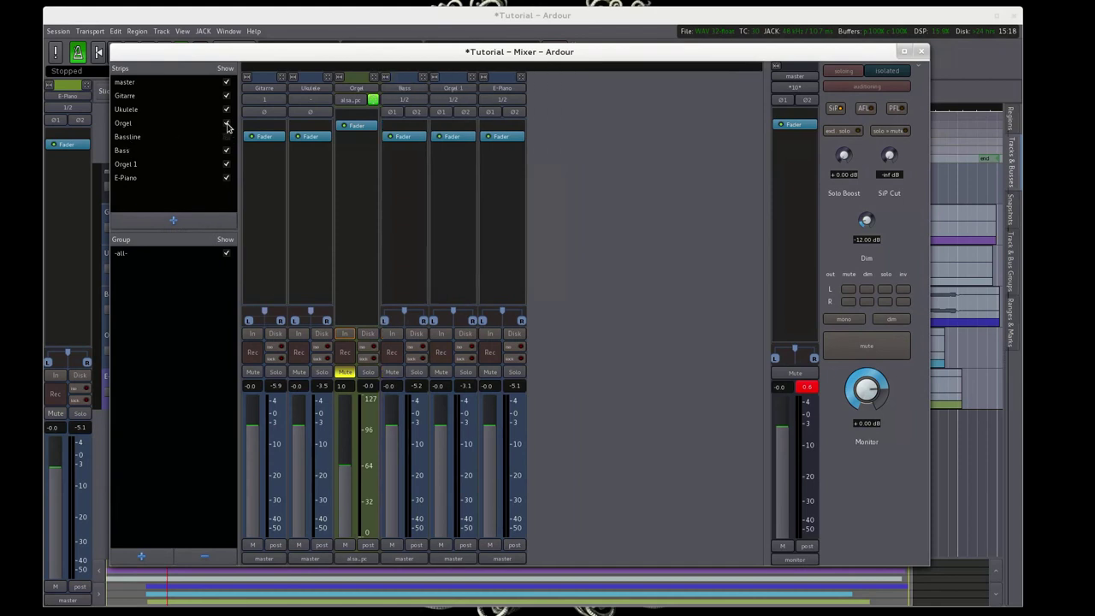
left_click(225, 123)
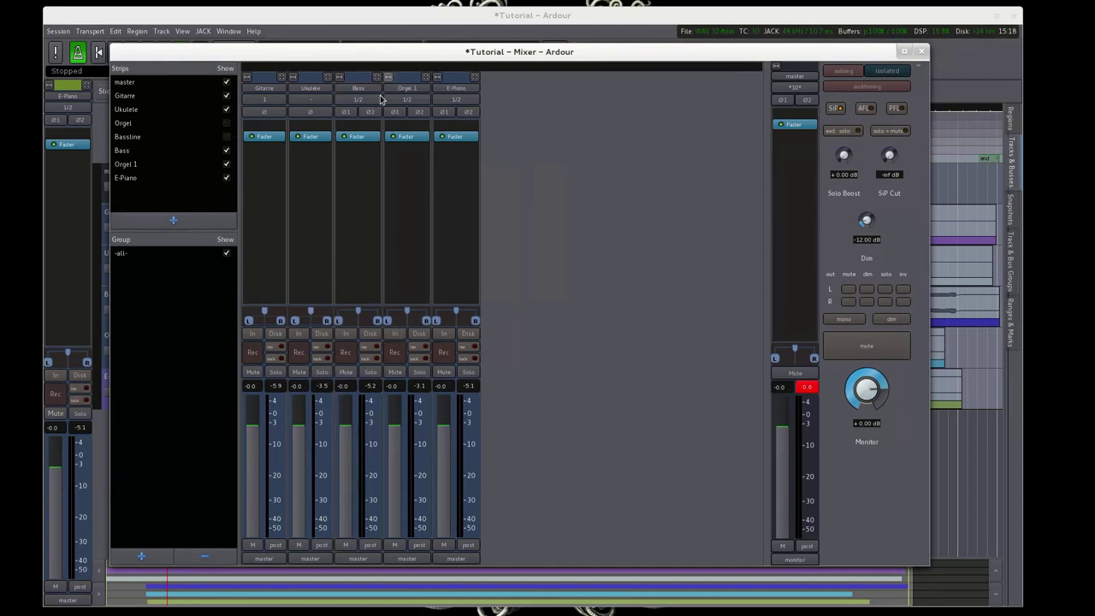
left_click_drag(390, 53, 398, 42)
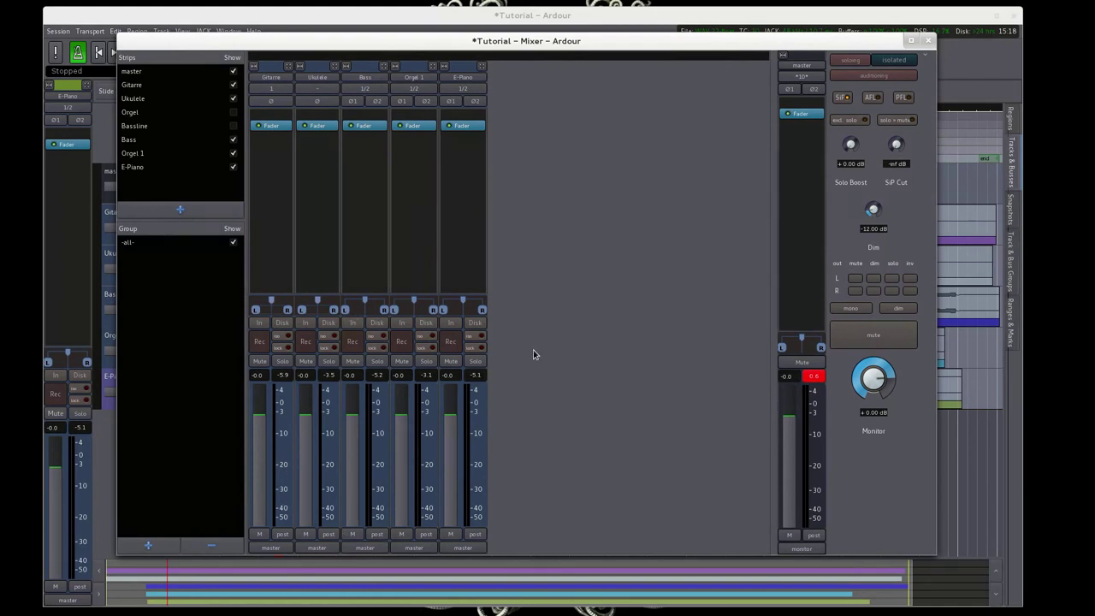
- Lower the faders of Bass to -5.0, Orgel 1 to -6.5 and E-Piano to -2.7, playing the mix before and after
key("space")
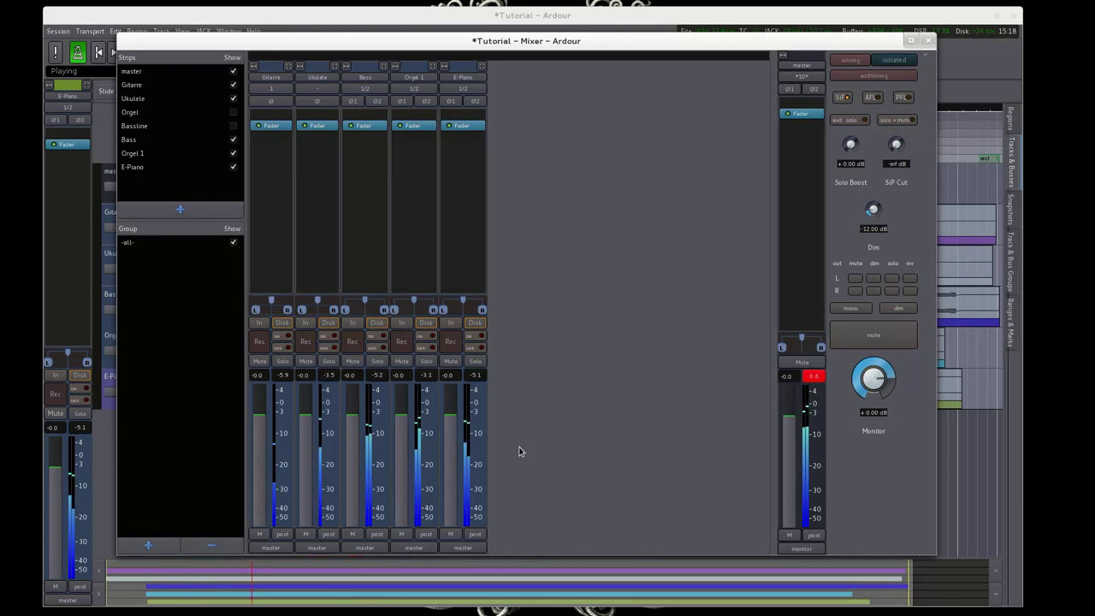
key("space")
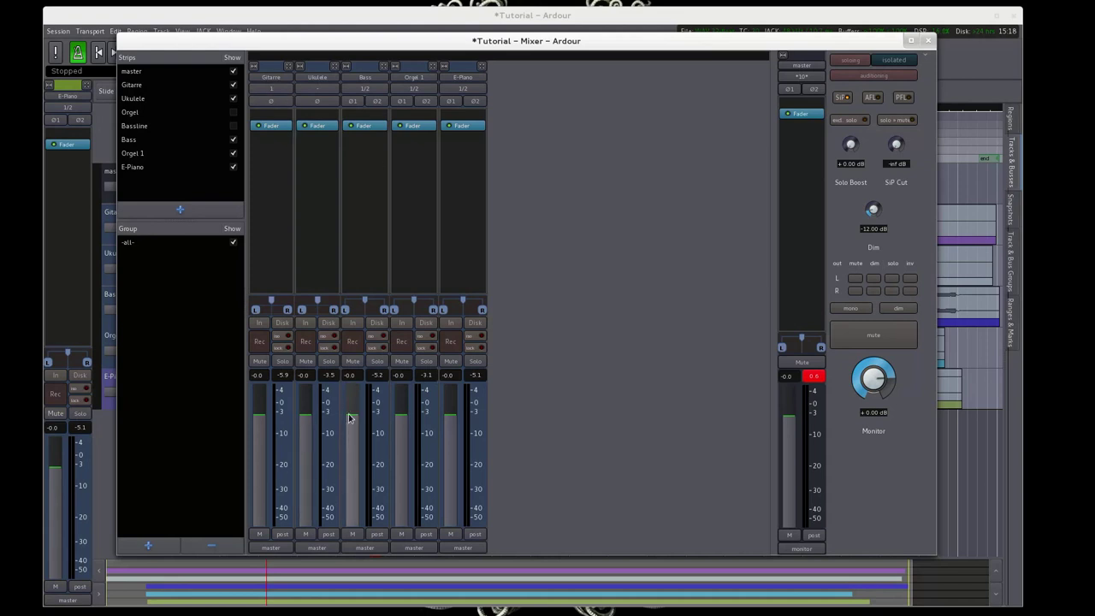
left_click_drag(348, 415, 409, 454)
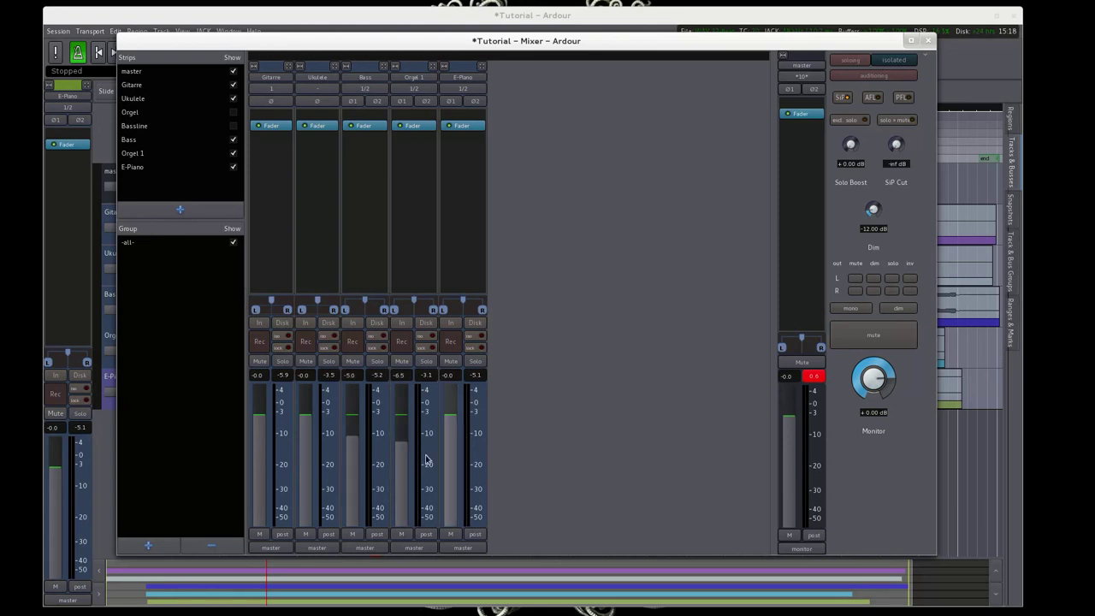
left_click_drag(451, 421, 451, 441)
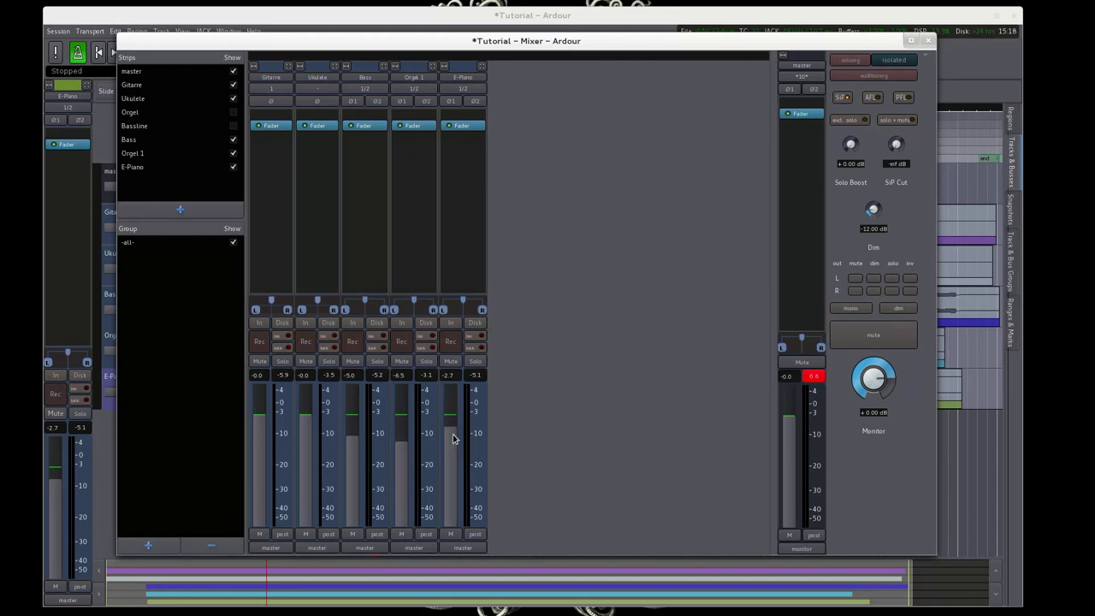
key("space")
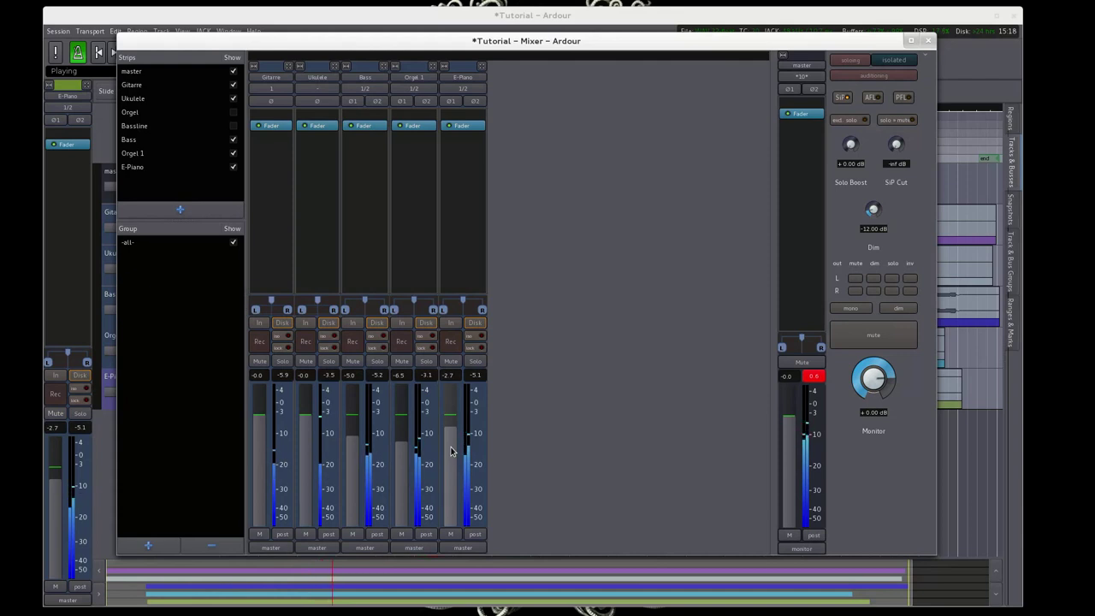
key("space")
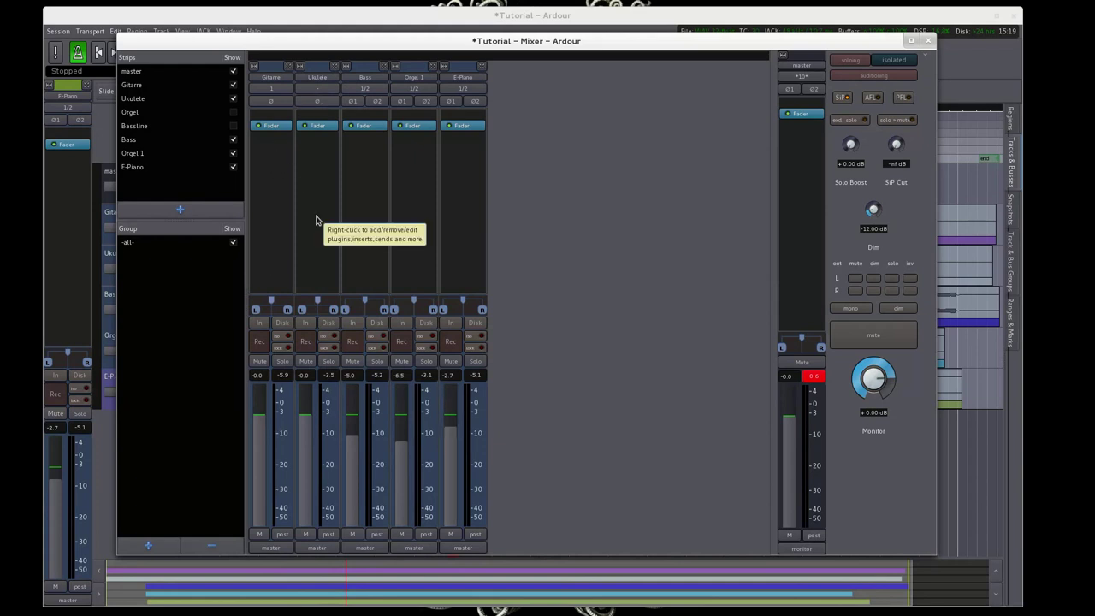
- Add the Calf Compressor to the Gitarre strip before the fader and open its control window beside the strips
right_click(267, 181)
mouse_move(322, 184)
mouse_move(419, 186)
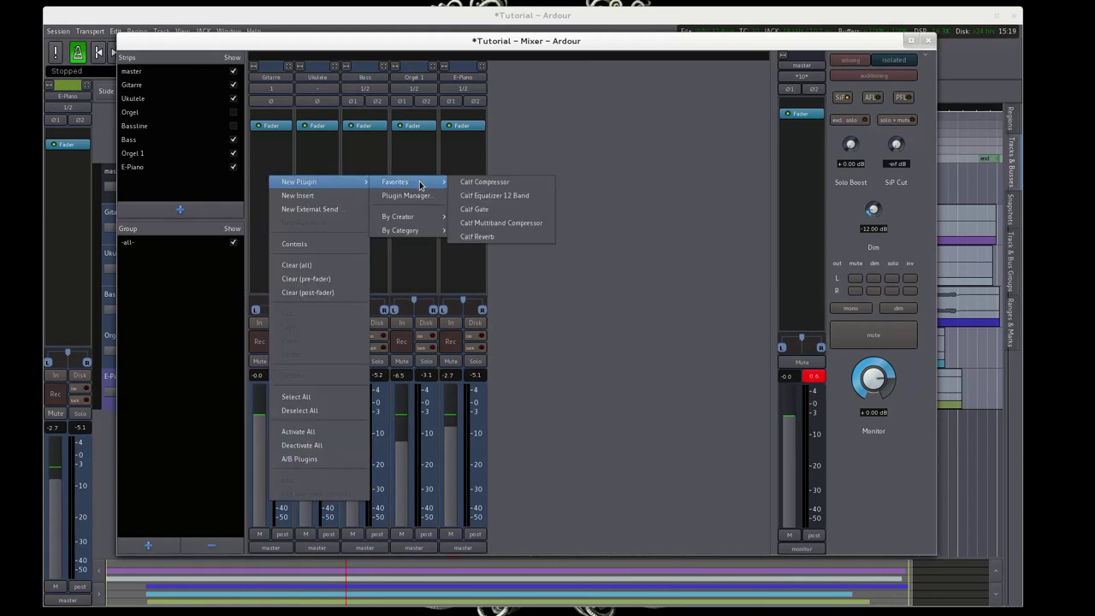
left_click(522, 183)
left_click_drag(275, 144, 278, 126)
double_click(277, 122)
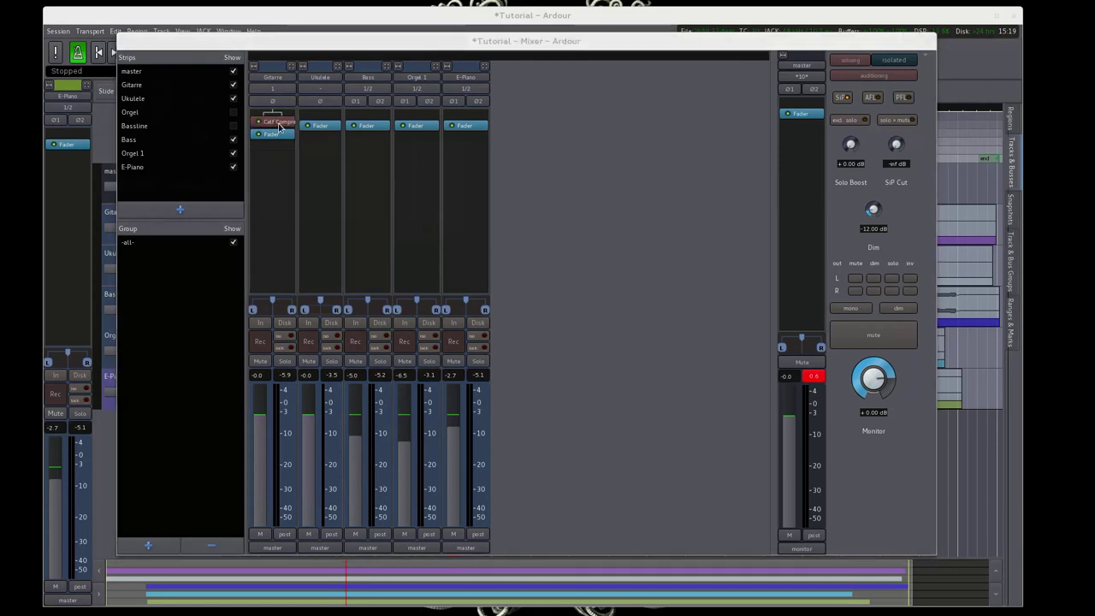
left_click_drag(243, 1, 745, 145)
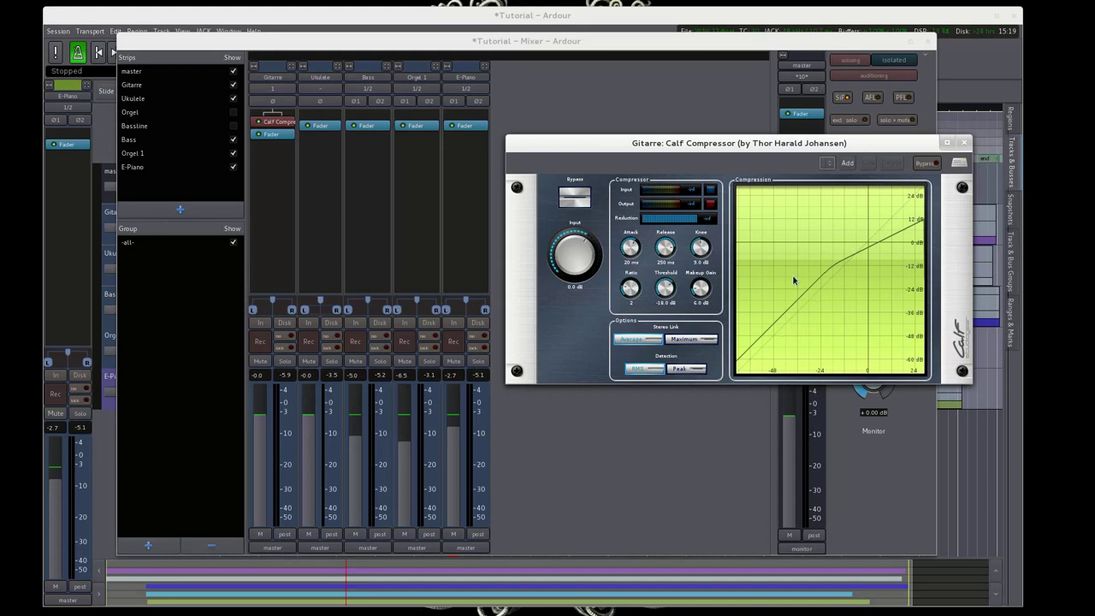
- Play the mix while watching the Gitarre compressor, close its window, and lower the monitor level to -13.40 dB
key("space")
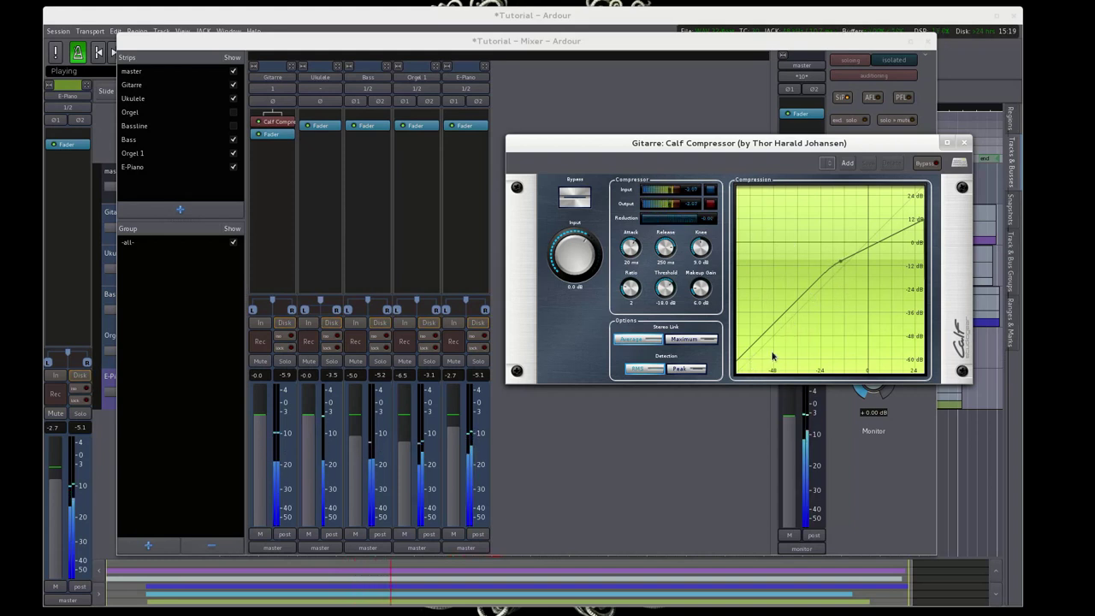
key("space")
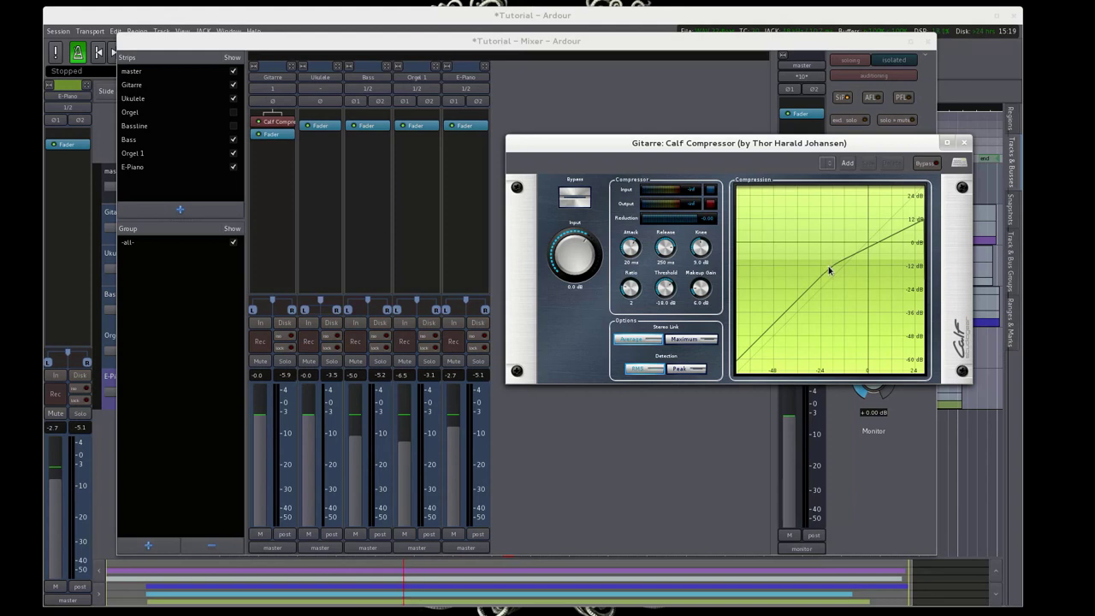
left_click_drag(752, 150, 493, 166)
key("space")
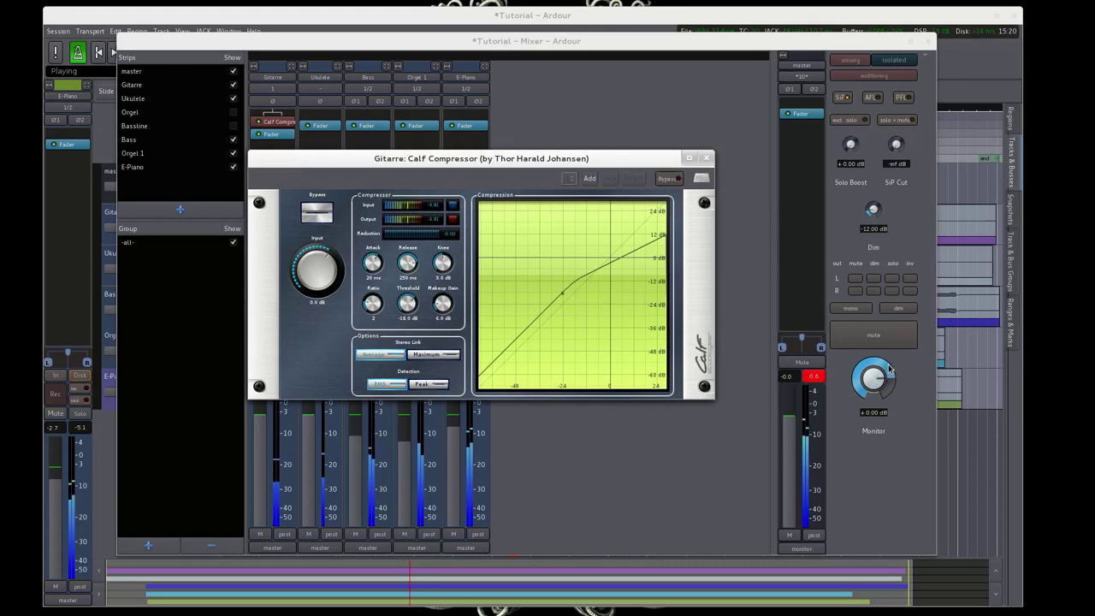
left_click(706, 158)
left_click_drag(873, 376, 874, 389)
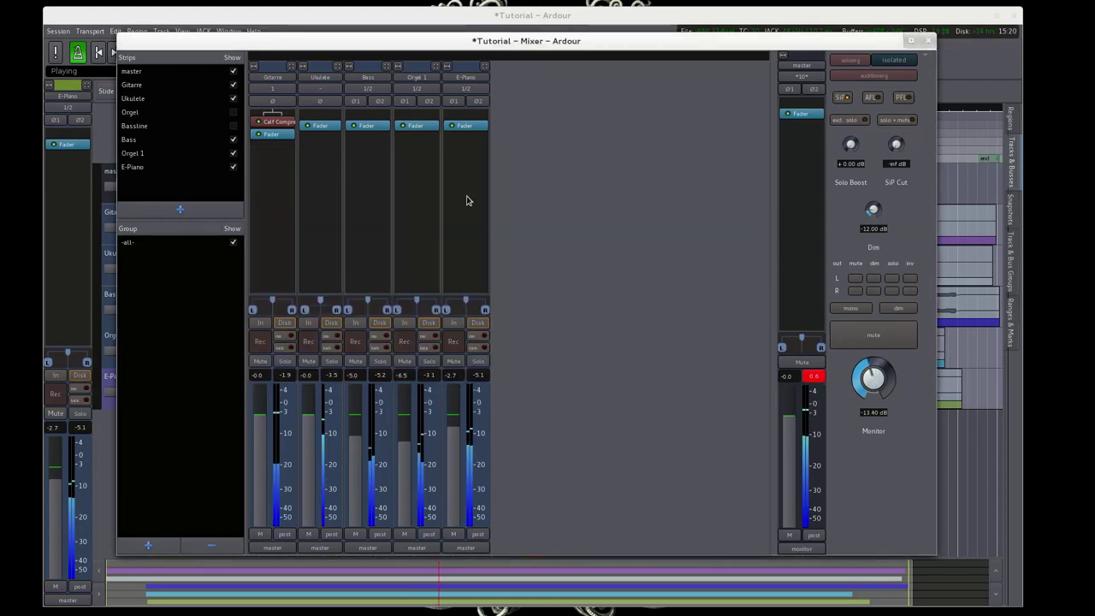
- Reopen the Gitarre compressor and set its makeup gain to about 9.6 dB and threshold to -20.4 dB during playback
mouse_move(74, 7)
left_click(286, 528)
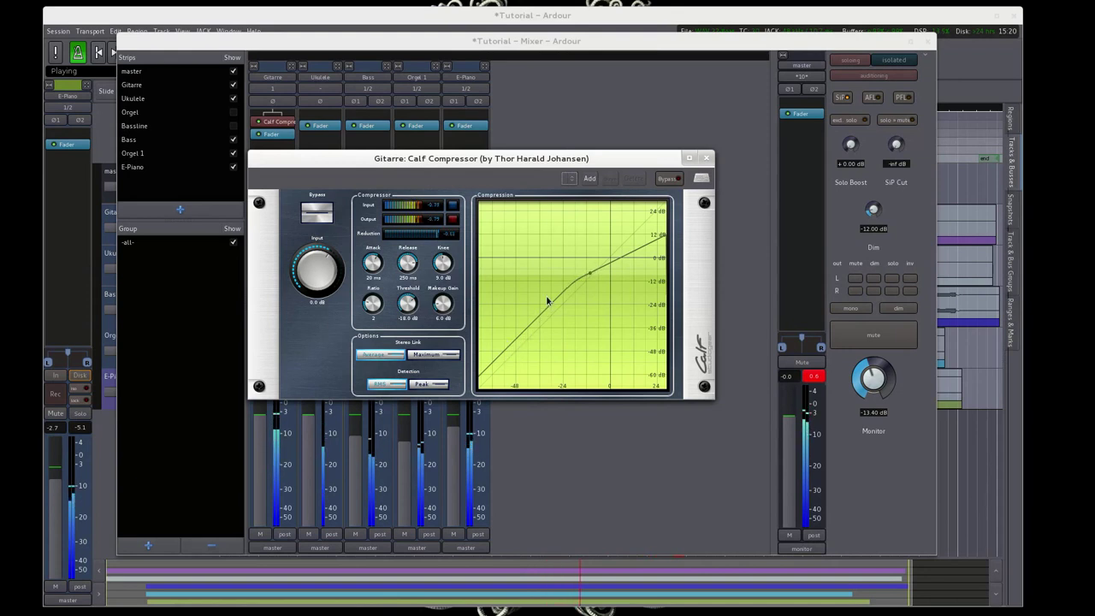
left_click_drag(444, 318, 440, 310)
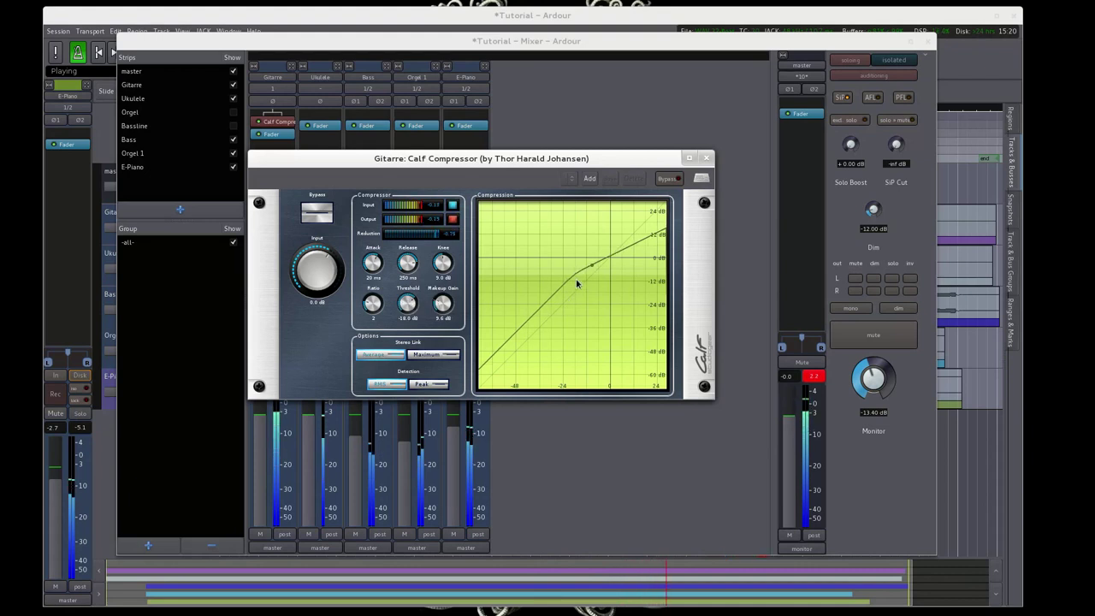
mouse_move(406, 310)
left_mouse_down()
mouse_move(400, 319)
mouse_move(403, 307)
left_mouse_up()
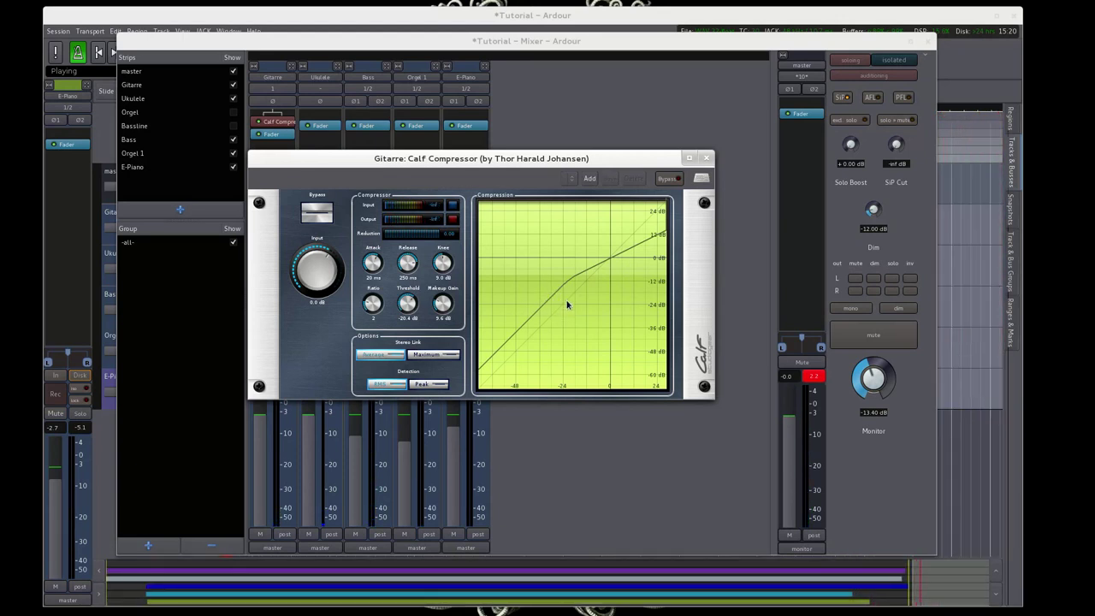
- Stop playback and set the Gitarre compressor's makeup gain to about 8.5 dB
key("space")
left_click_drag(370, 303, 368, 303)
mouse_move(443, 309)
left_mouse_down()
mouse_move(441, 322)
mouse_move(438, 305)
left_mouse_up()
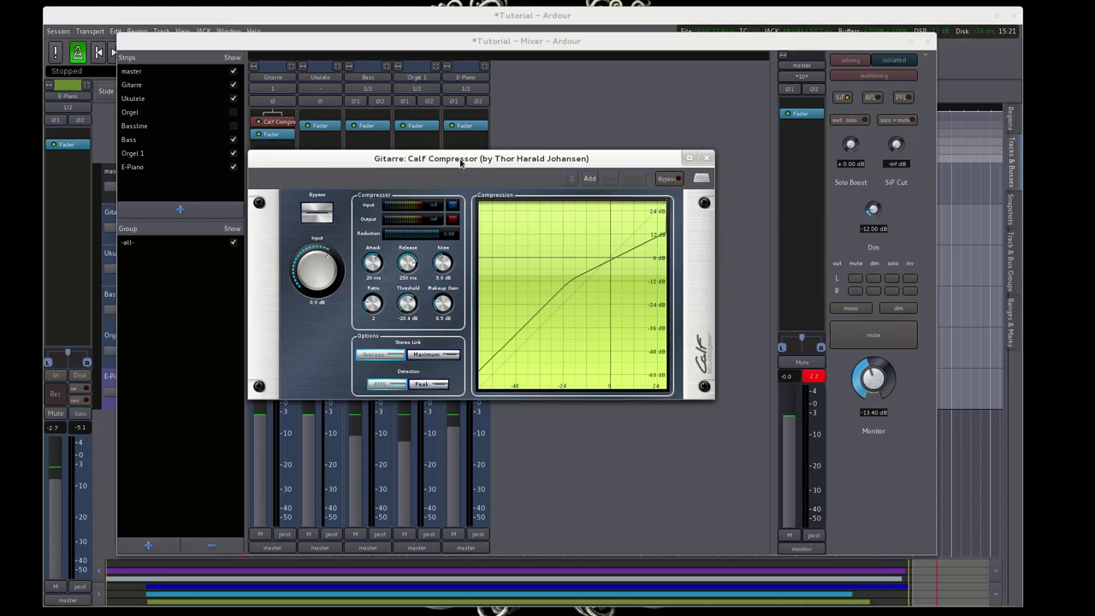
- Solo the Gitarre track and move its compressor window clear of the mixer strips
left_click_drag(460, 163, 482, 182)
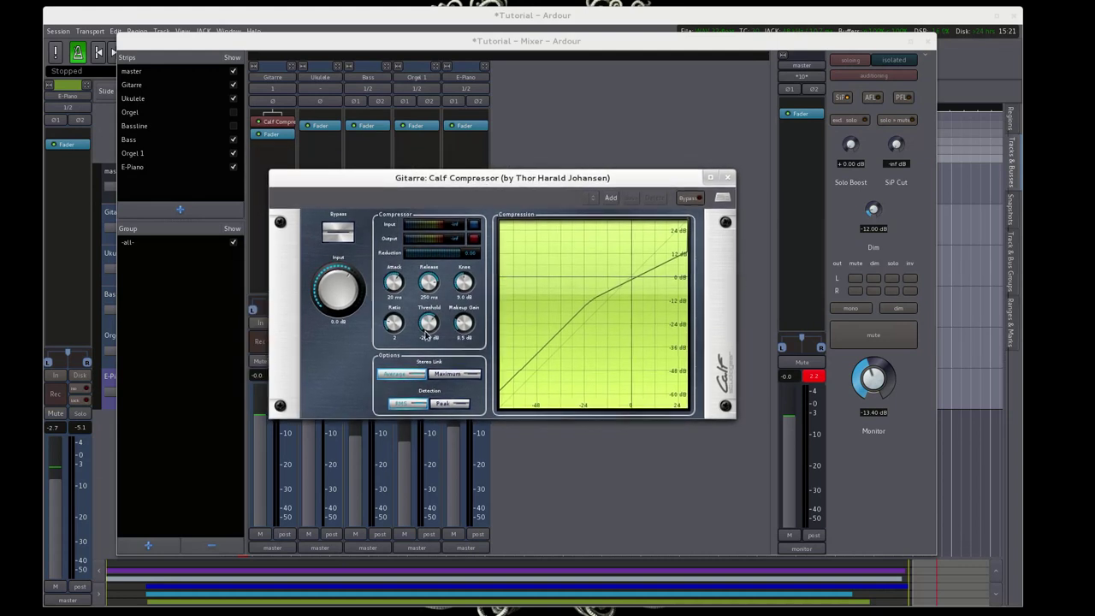
left_click_drag(352, 182, 492, 188)
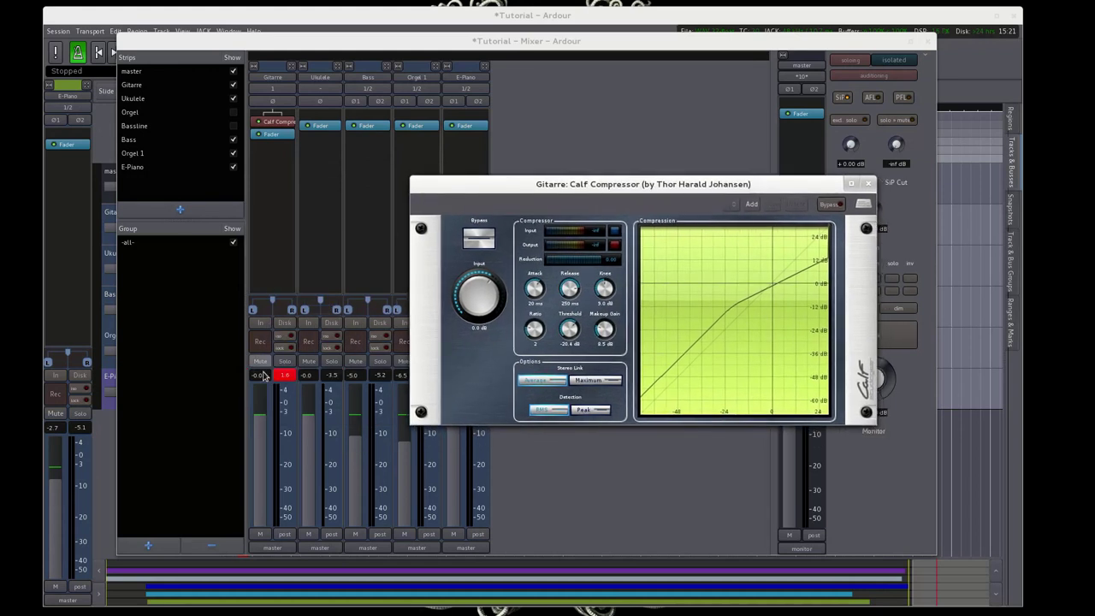
left_click(284, 361)
key("super")
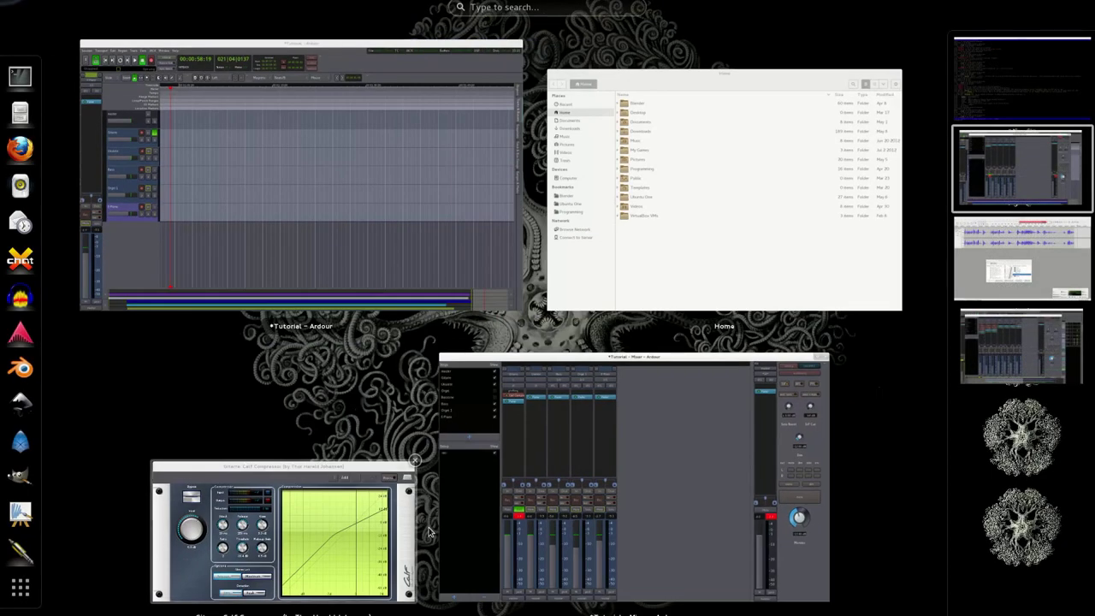
left_click(430, 532)
left_click_drag(586, 189, 674, 159)
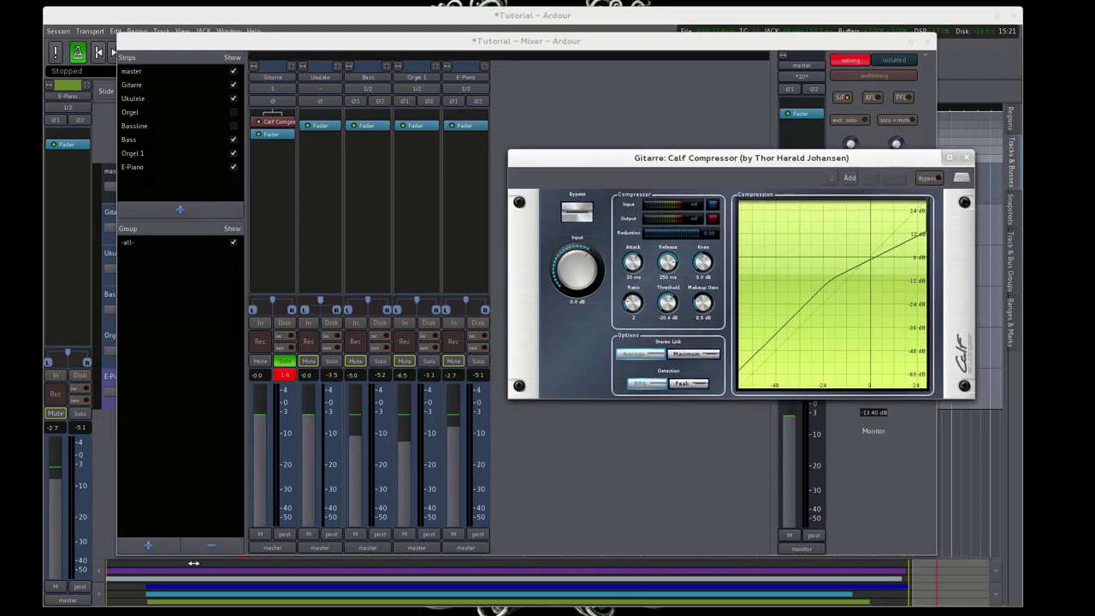
- Place the playhead in the editor at 00:00:05:19, where the recorded music starts
left_click(150, 577)
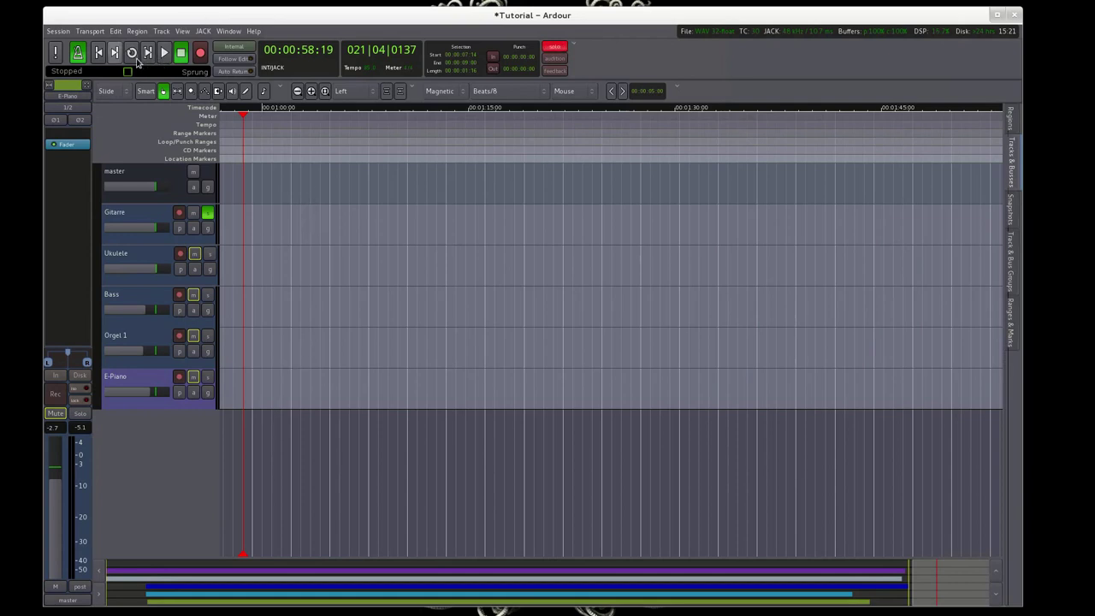
left_click(99, 52)
left_click(297, 119)
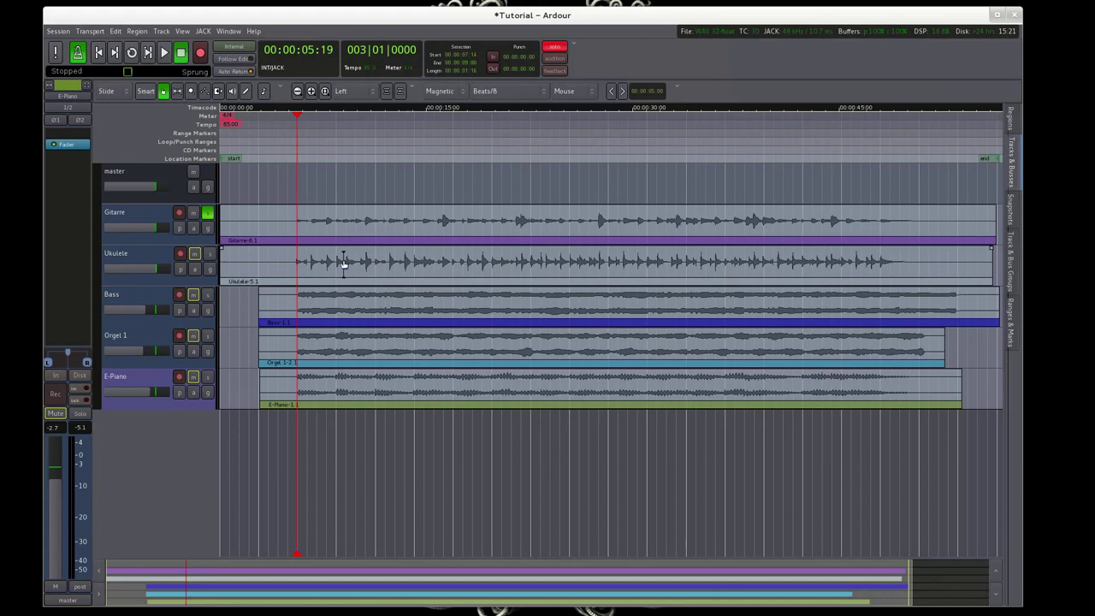
- Return to the Tutorial mixer and reopen the Gitarre compressor, placing its window beside the strips
key("alt+Tab")
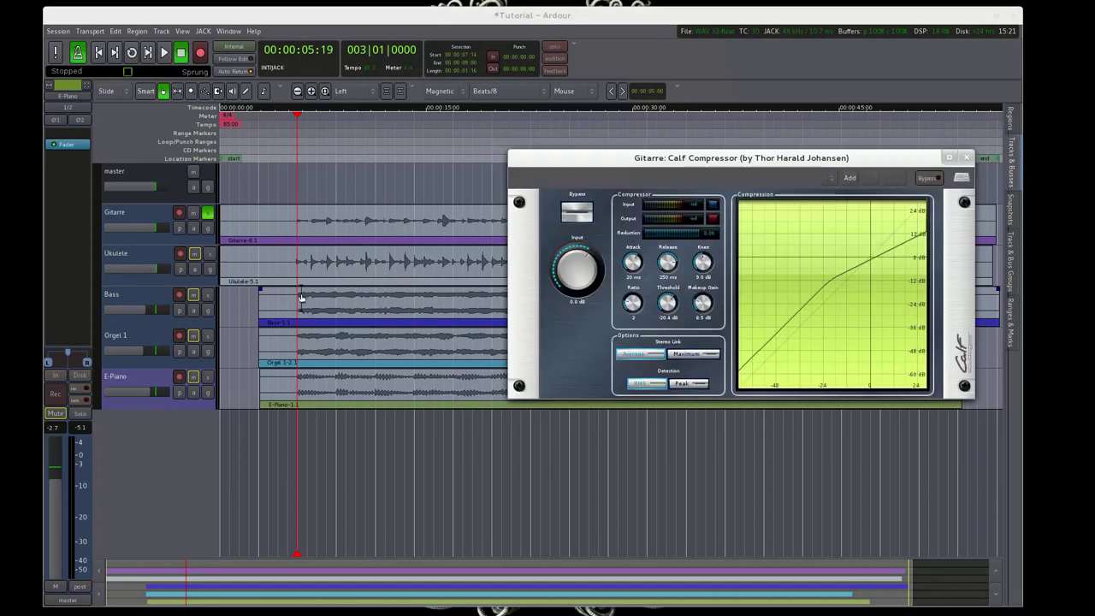
key("alt+Tab")
key("alt+Tab")
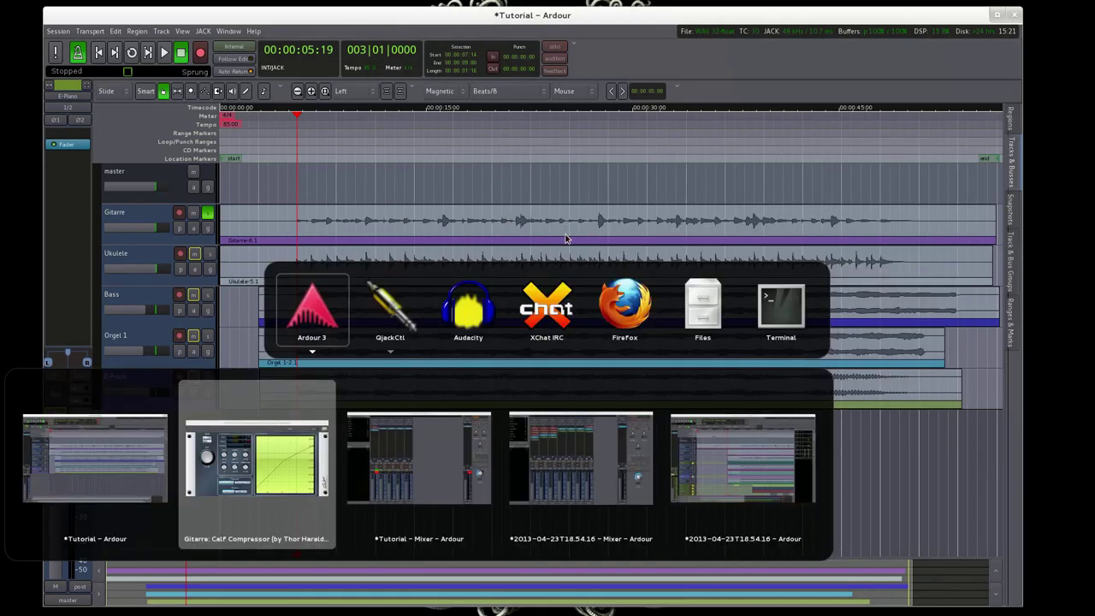
key("Left")
key("Right")
key("Right")
key("Right")
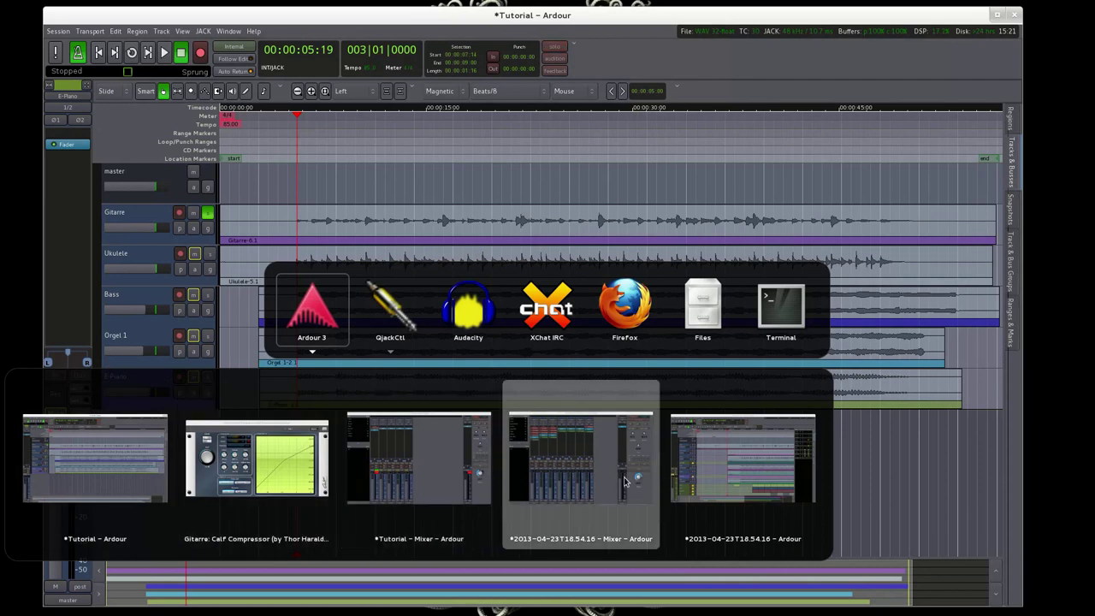
left_click(432, 471)
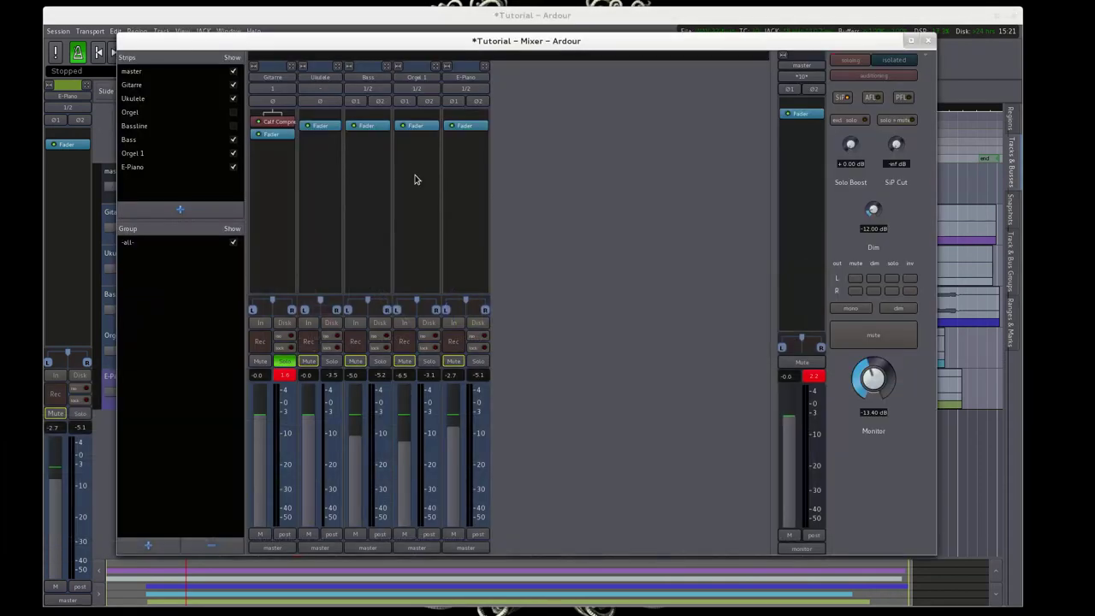
double_click(271, 124)
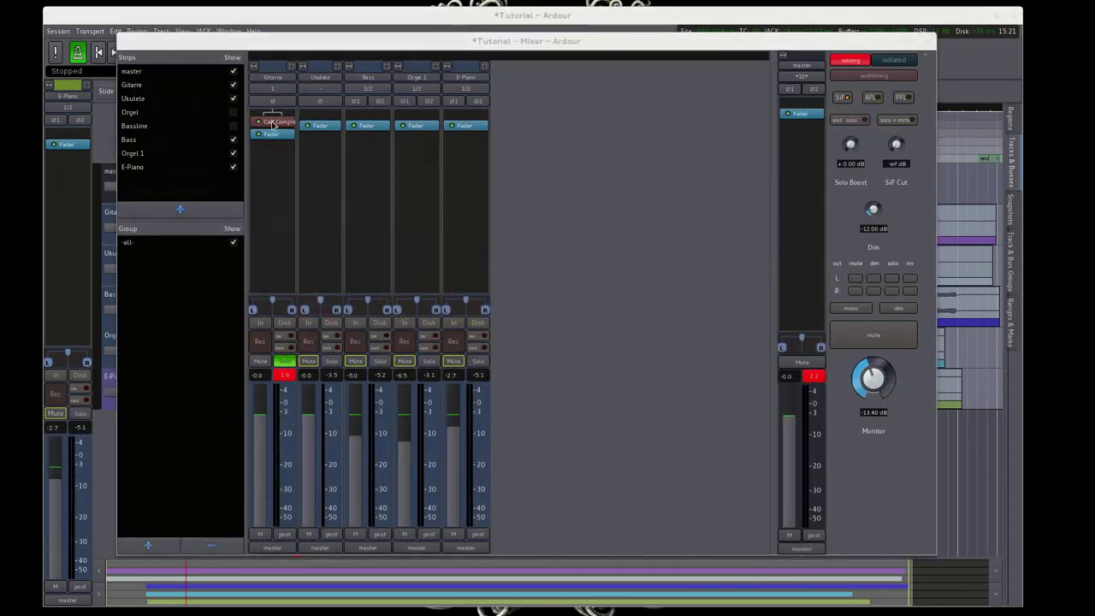
left_click_drag(409, 34, 838, 183)
- Play the soloed Gitarre track and compare its sound with the compressor bypassed and active
key("space")
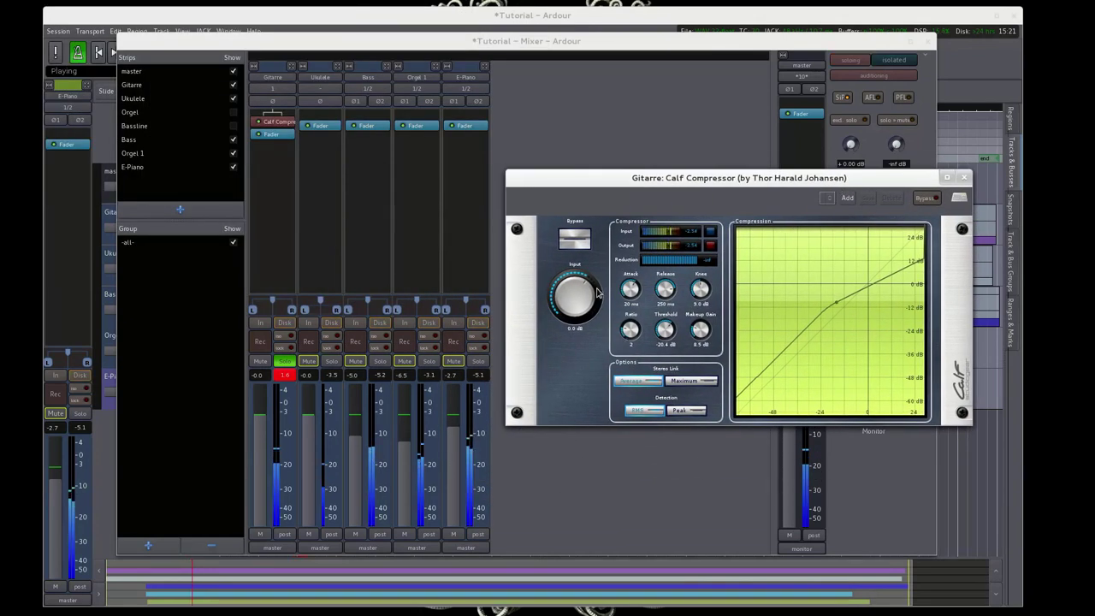
left_click(577, 244)
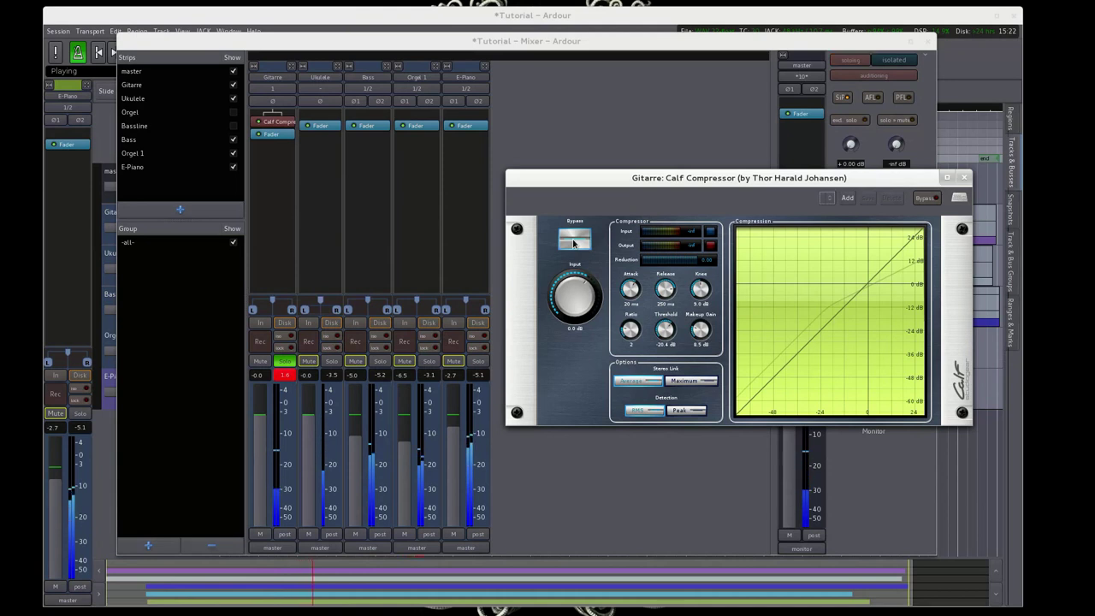
left_click(573, 243)
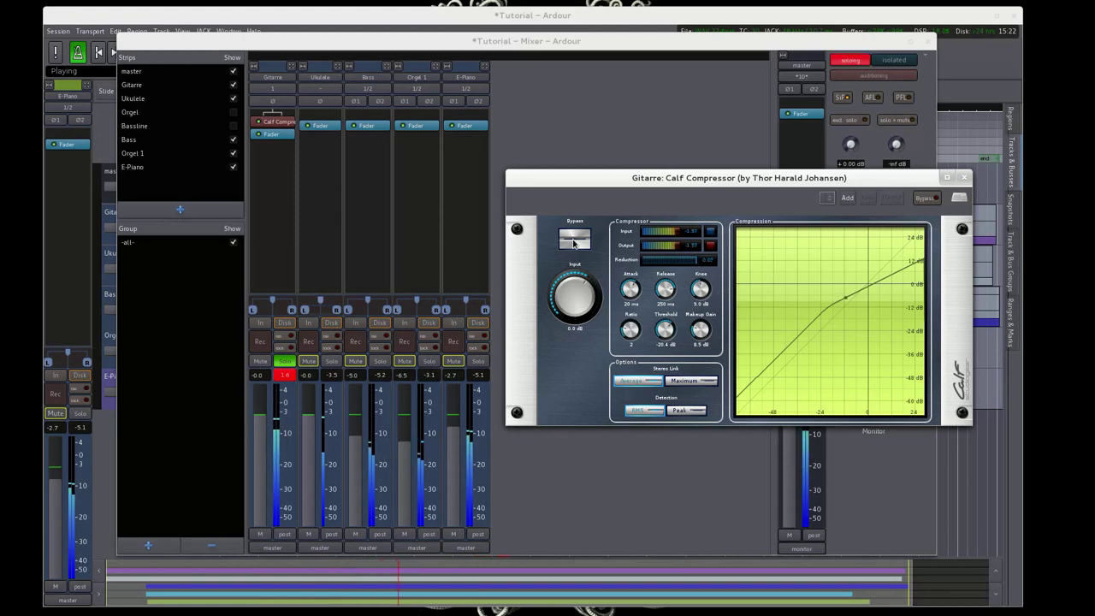
- Set the Gitarre compressor's attack to about 2 ms, release to about 10.5 ms, makeup gain to 10.3 dB and threshold to -18.6 dB
left_click_drag(666, 308, 629, 302)
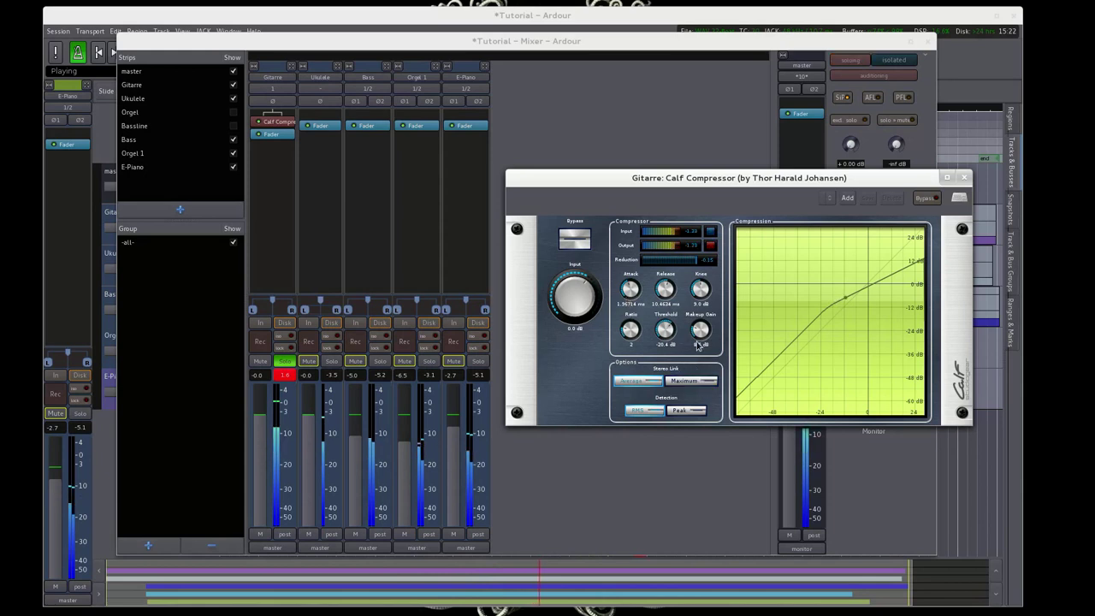
left_click_drag(696, 346, 696, 334)
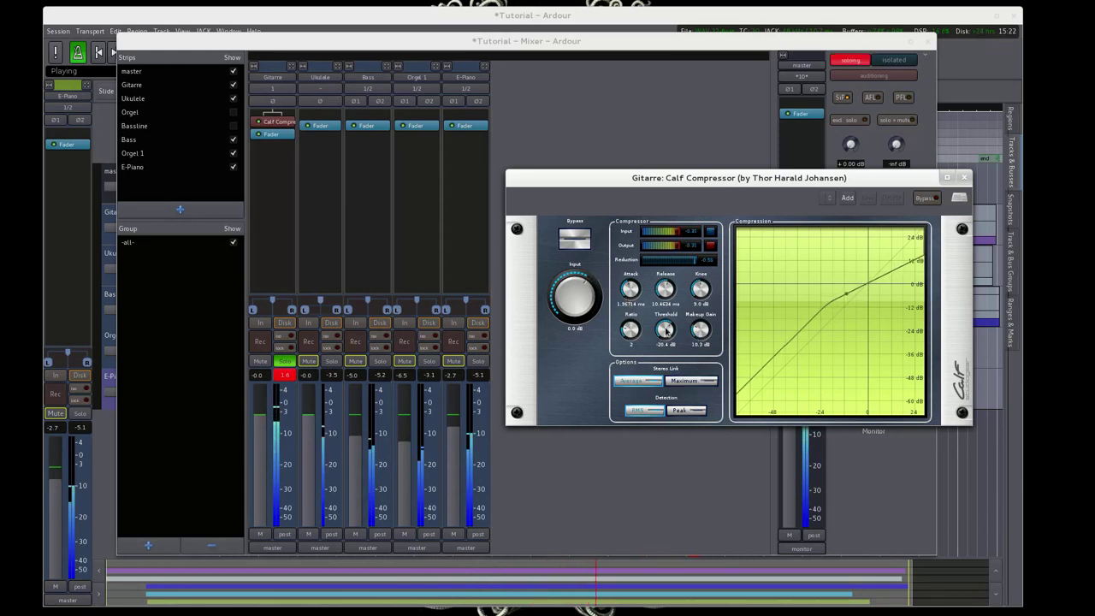
left_click_drag(665, 332, 666, 330)
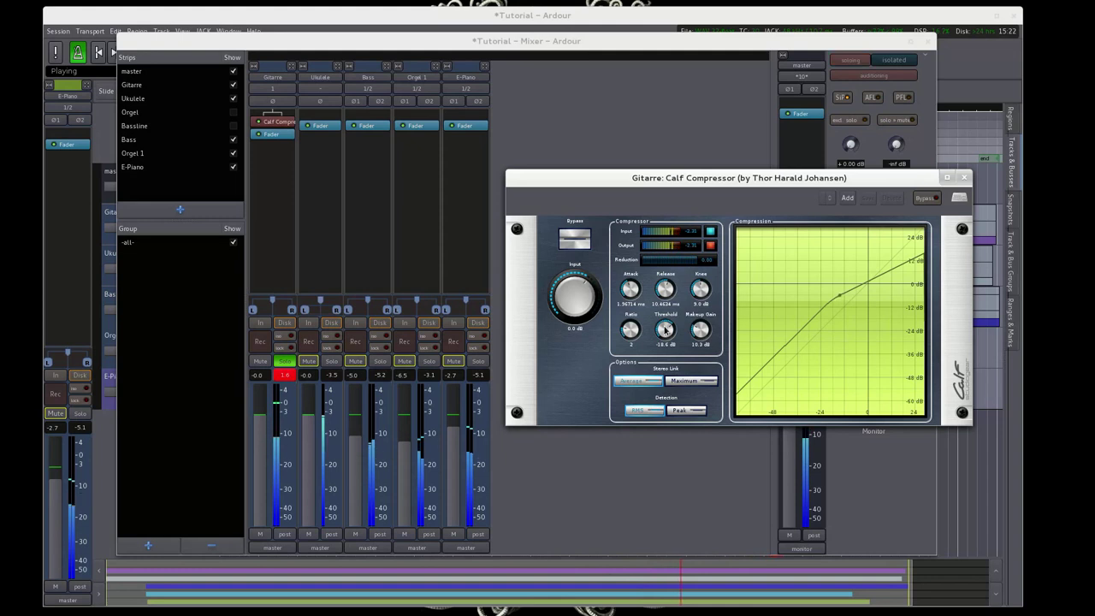
- Set the Gitarre compressor's ratio to about 3, knee to 18.0 dB and makeup gain to 11.4 dB during playback
left_click_drag(628, 336, 628, 330)
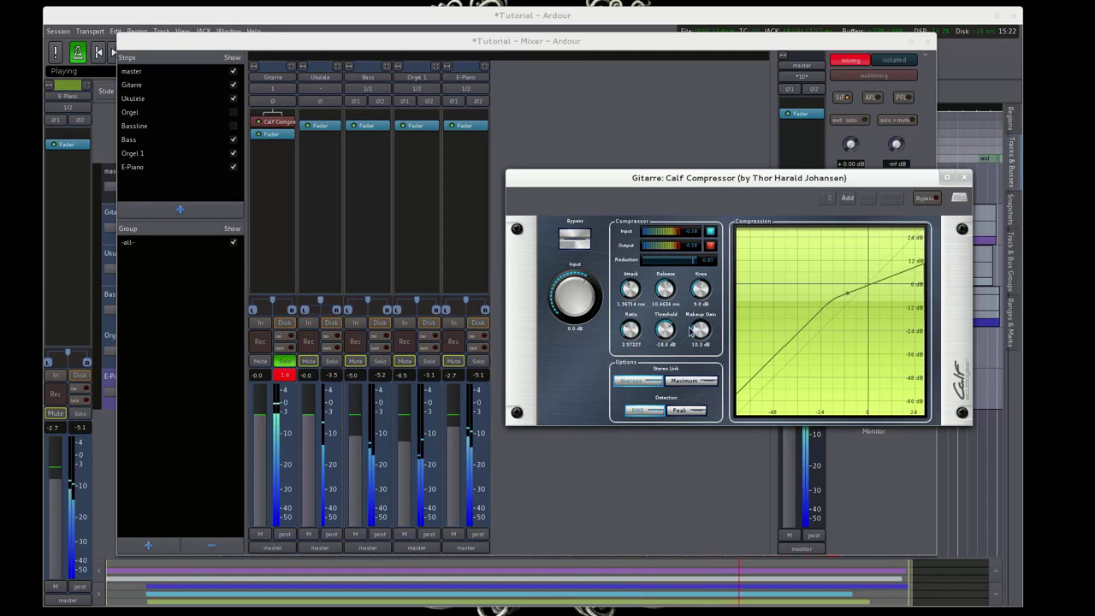
left_click_drag(627, 334, 630, 330)
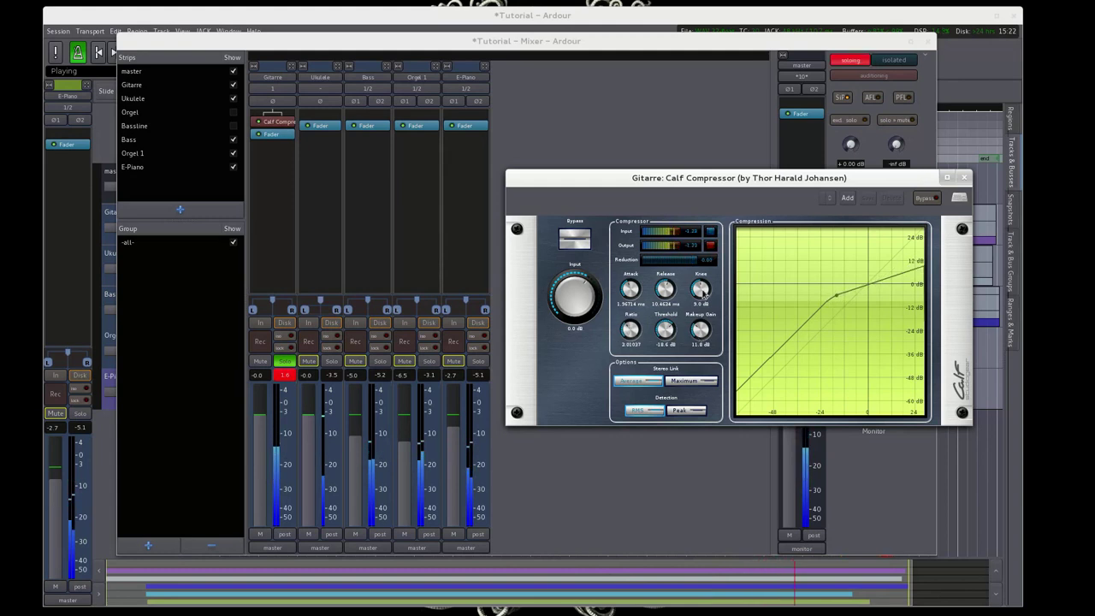
left_click_drag(700, 295, 699, 267)
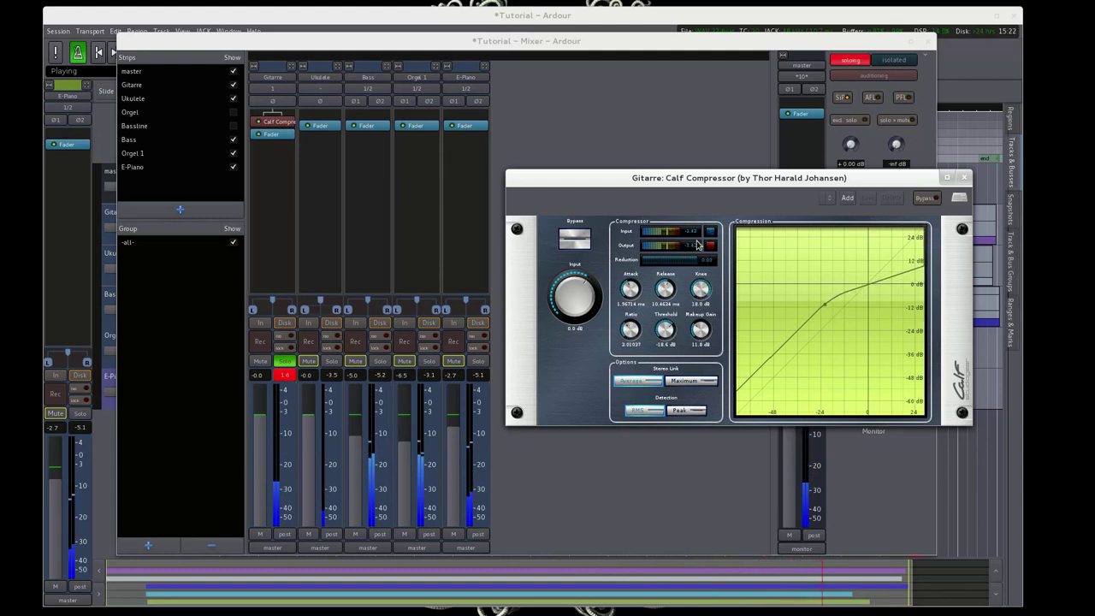
left_click_drag(697, 337, 695, 347)
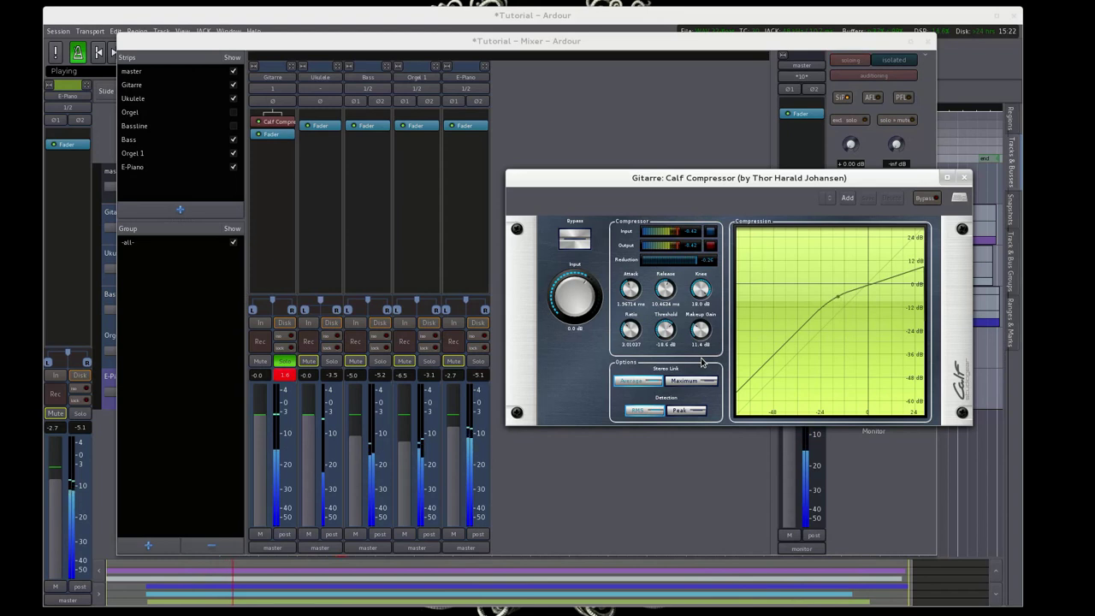
- Compare the adjusted Gitarre compression against bypass, reset the track's peak reading to check its level, and stop playback
left_click(574, 241)
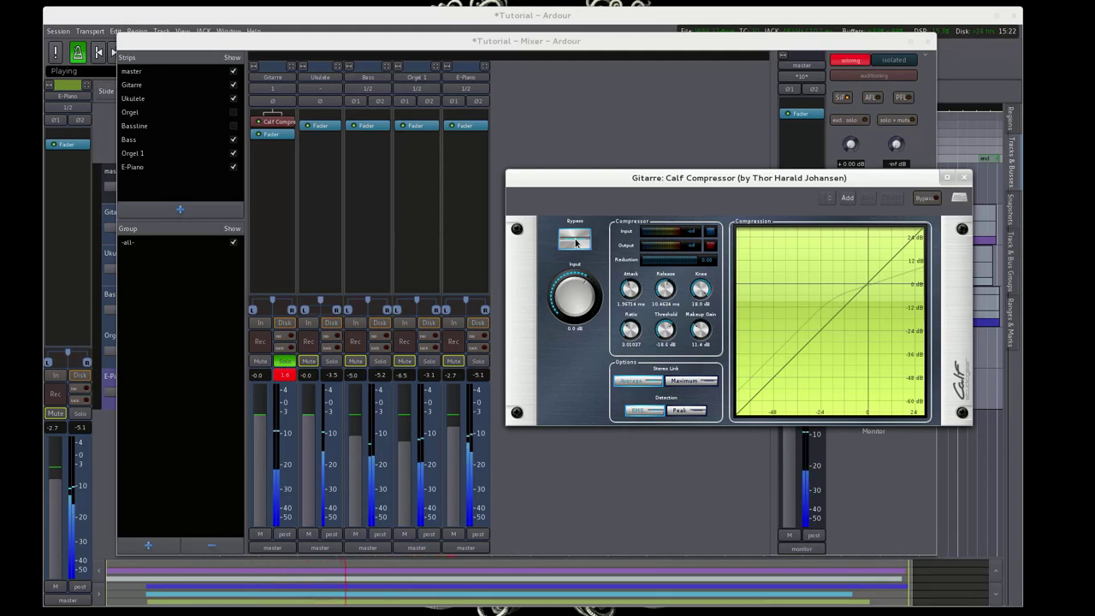
left_click(574, 240)
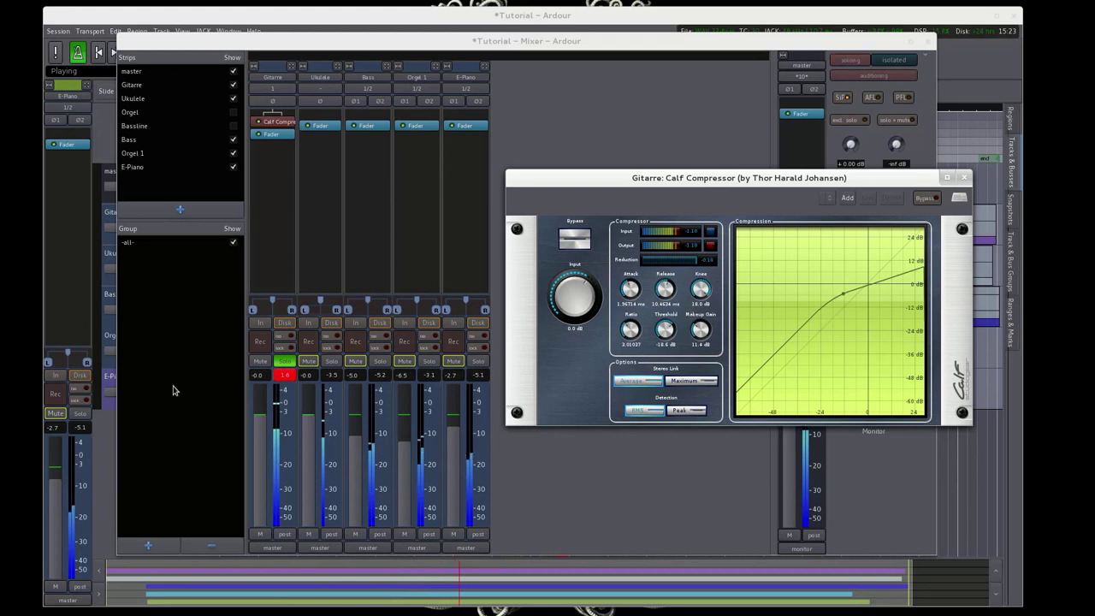
left_click(287, 377)
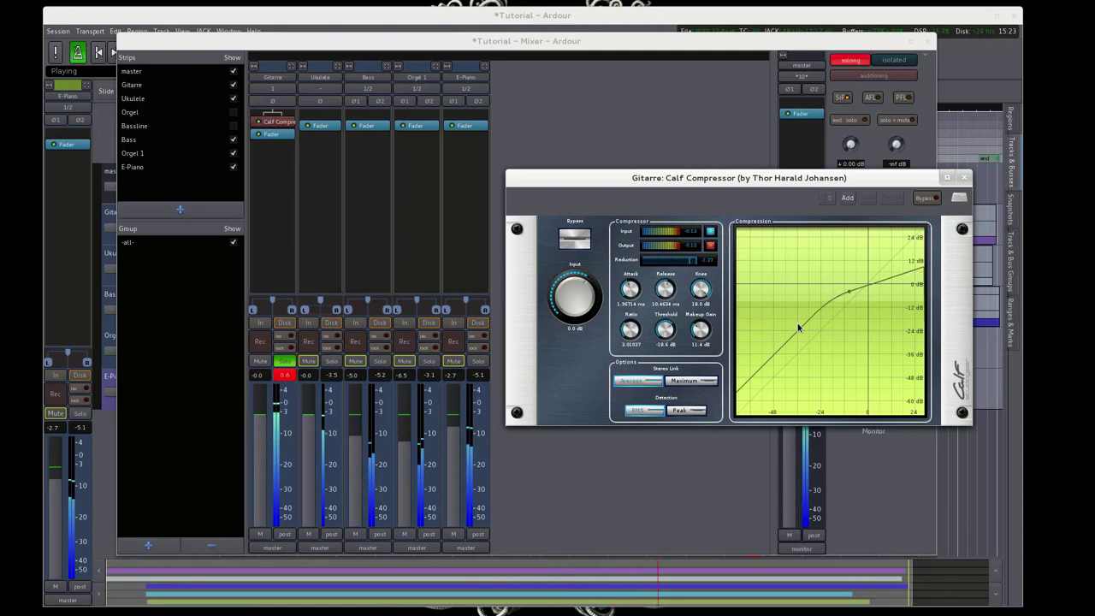
key("space")
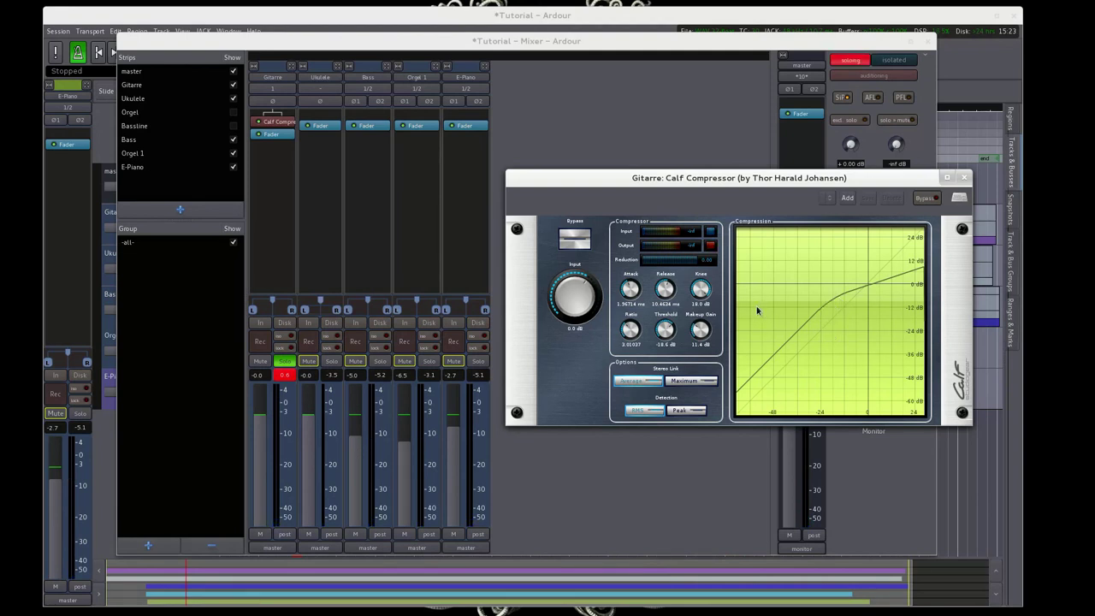
- Close the compressor window, copy the Gitarre compressor to the Ukulele strip before its fader, and turn off the Gitarre solo
left_click(965, 178)
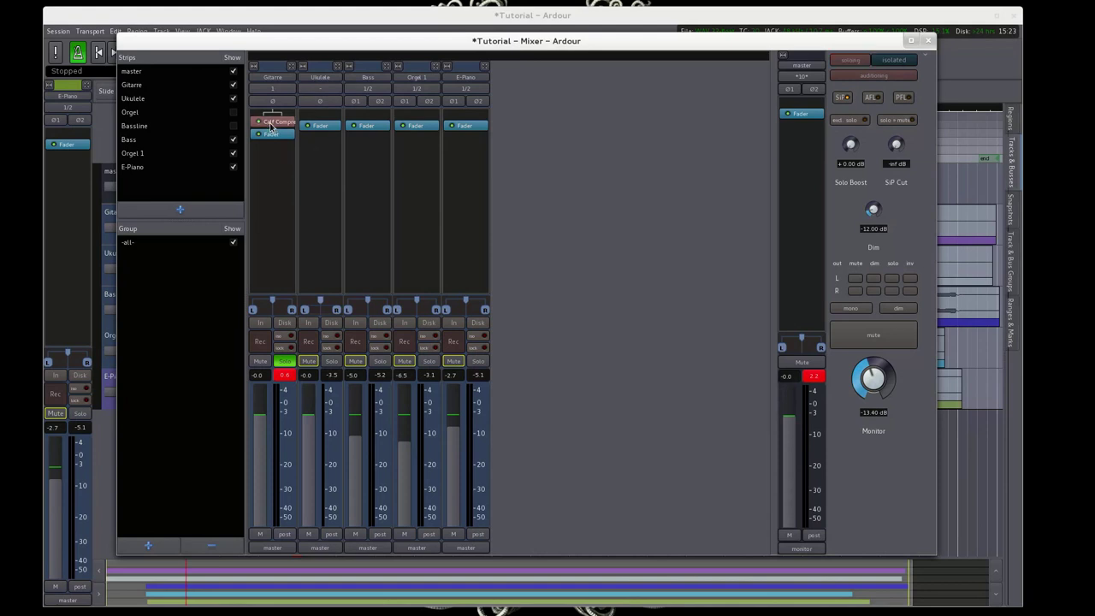
left_click_drag(272, 125, 324, 130)
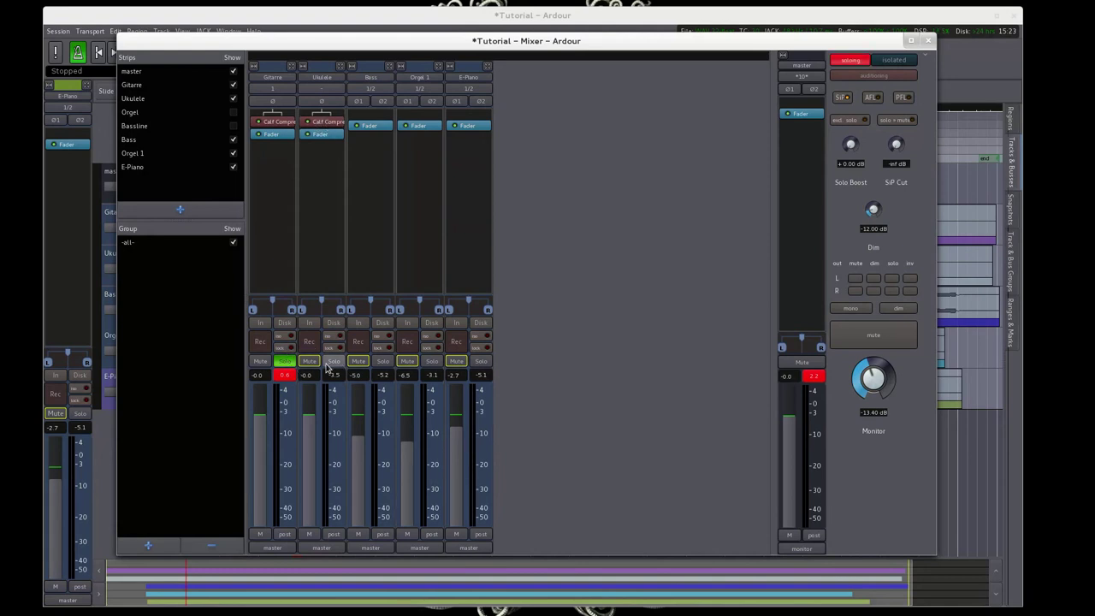
left_click(286, 366)
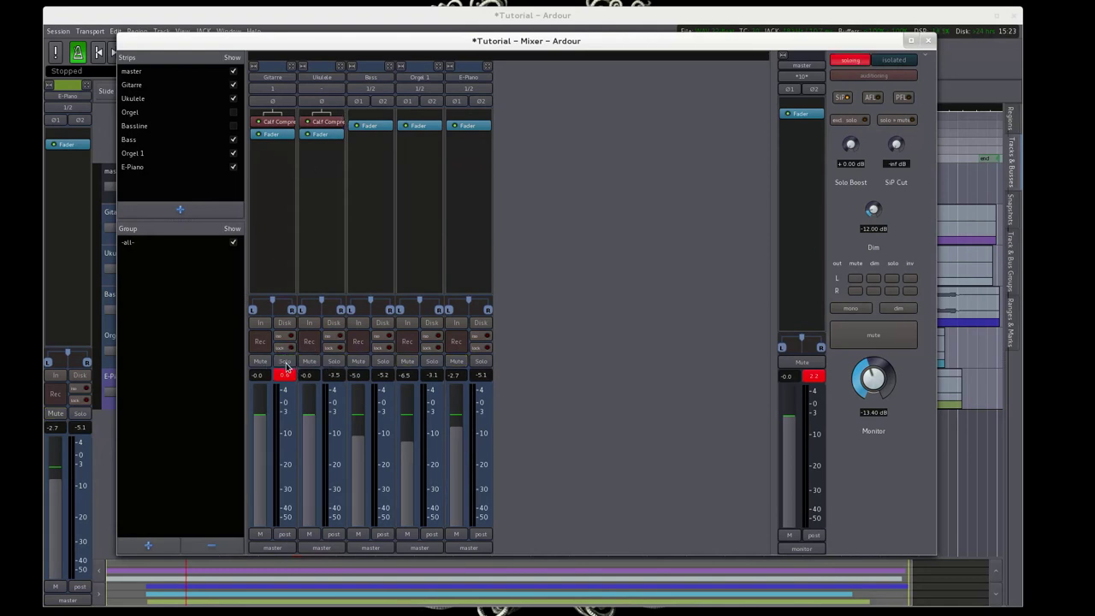
- Reset the Gitarre and master peak readings, lower the master fader to -2.3, and start playing the full mix
left_click(285, 376)
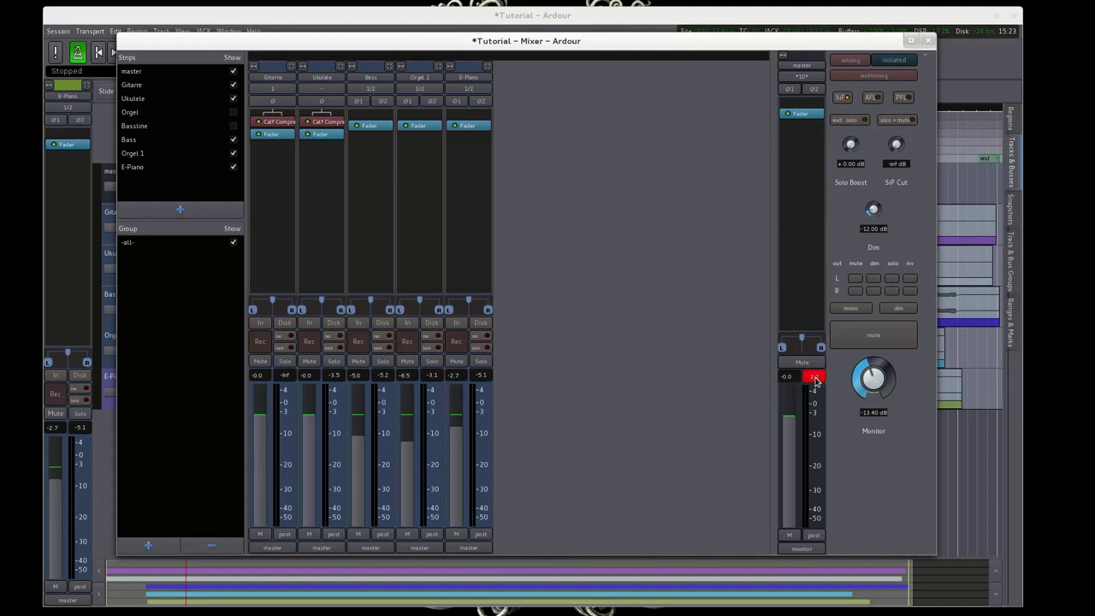
left_click(815, 378)
left_click_drag(789, 415, 789, 422)
key("space")
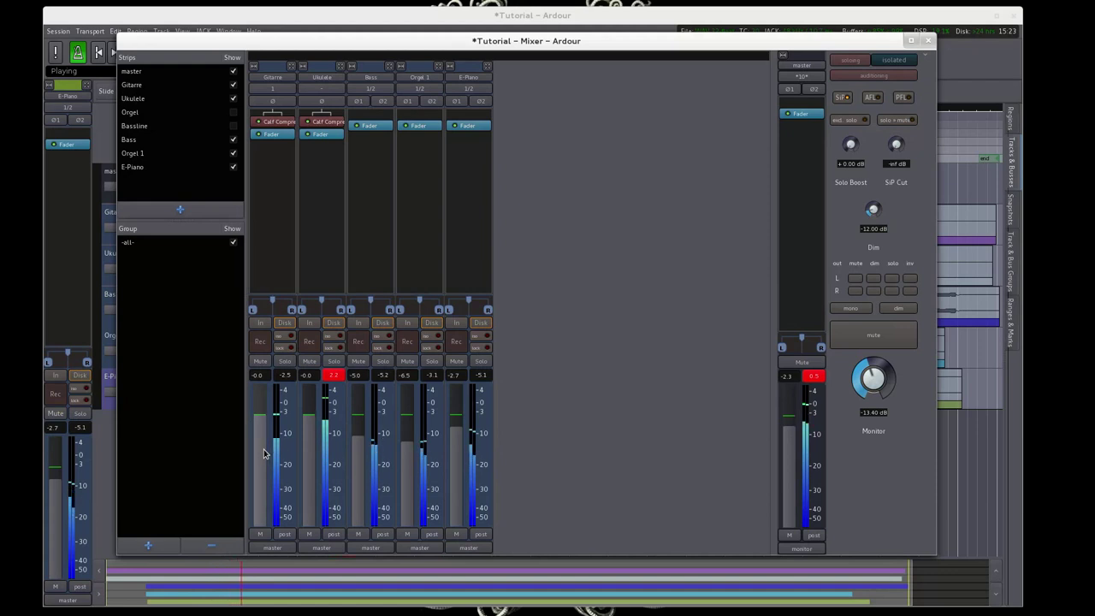
- Set the faders of Bass to -4.5, Orgel 1 to -6.2, E-Piano to -3.3 and Ukulele to -6.0, and reset the master peak reading
scroll(359, 467, "down", 3)
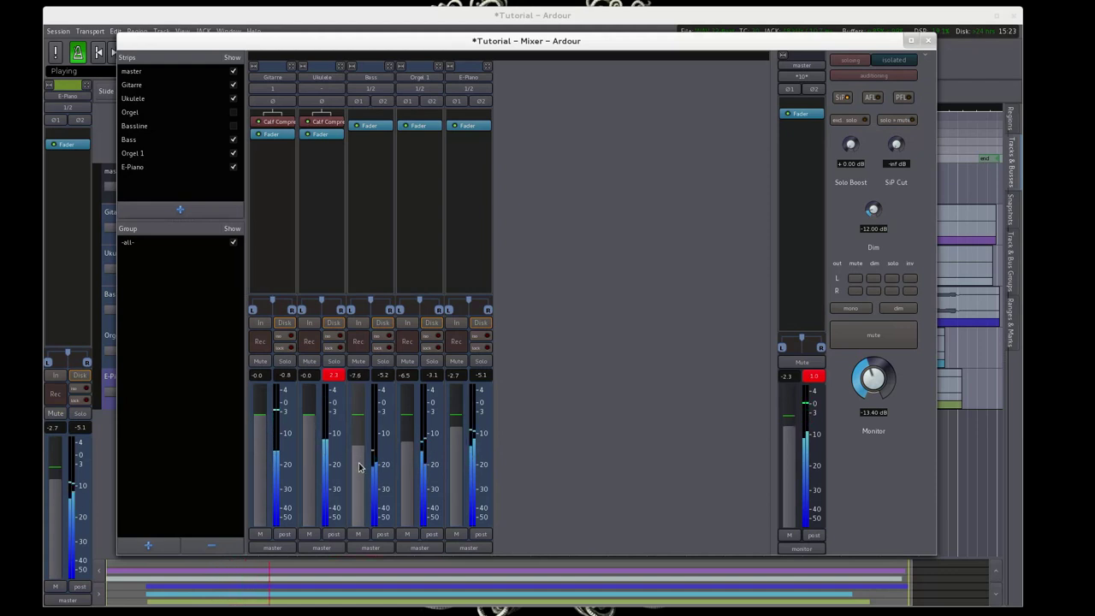
scroll(359, 467, "up", 3)
scroll(406, 453, "up", 1)
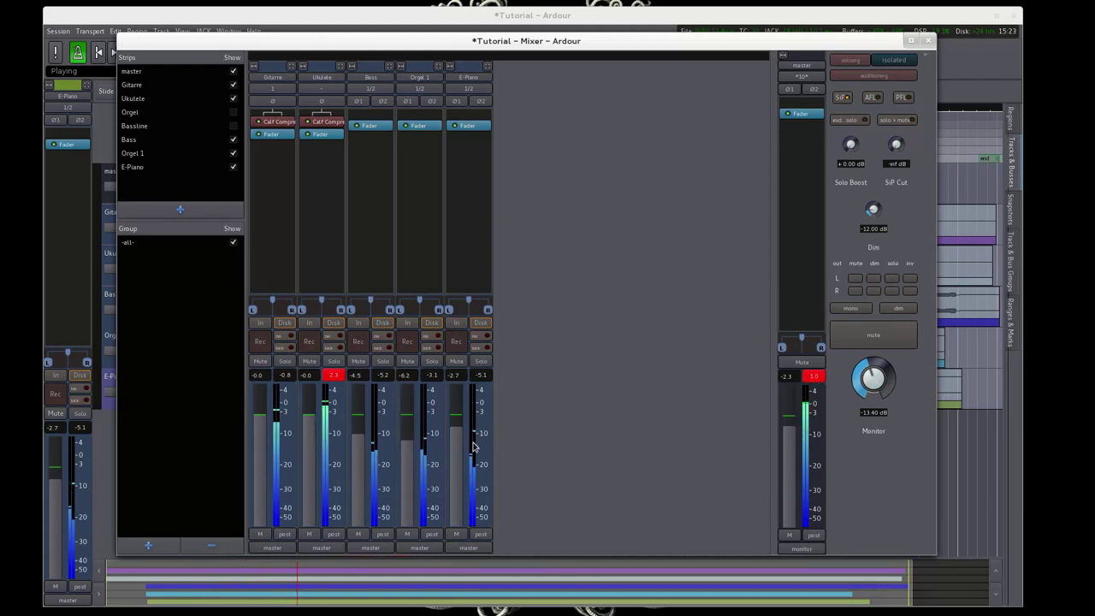
scroll(473, 445, "down", 1)
left_click_drag(309, 414, 308, 447)
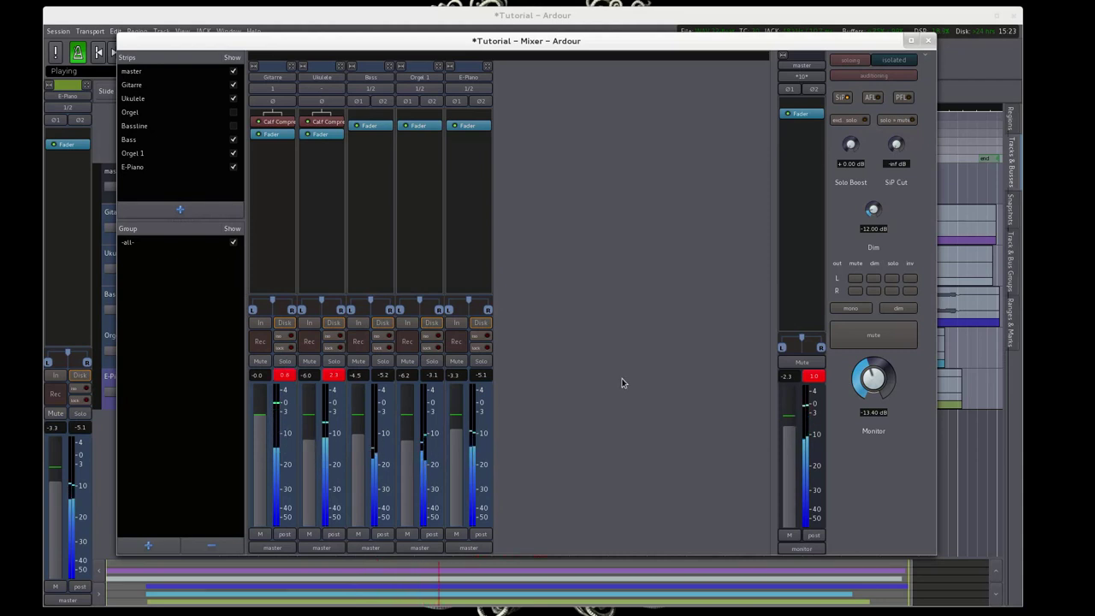
left_click(817, 377)
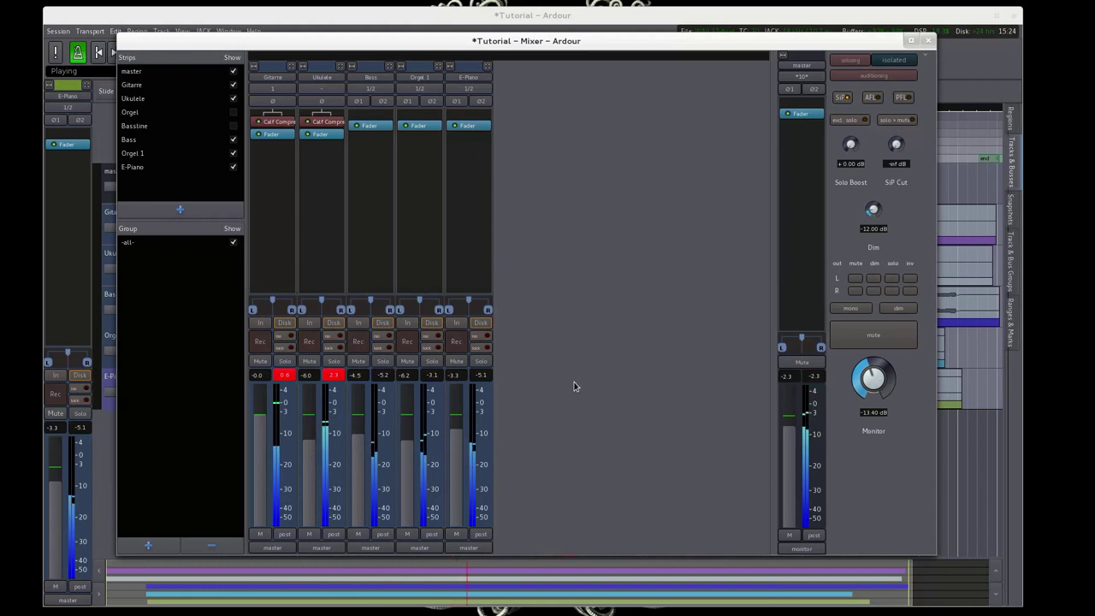
- Stop playback, reset the Gitarre and Ukulele peak readings, and add a Calf Reverb after the Ukulele fader
key("space")
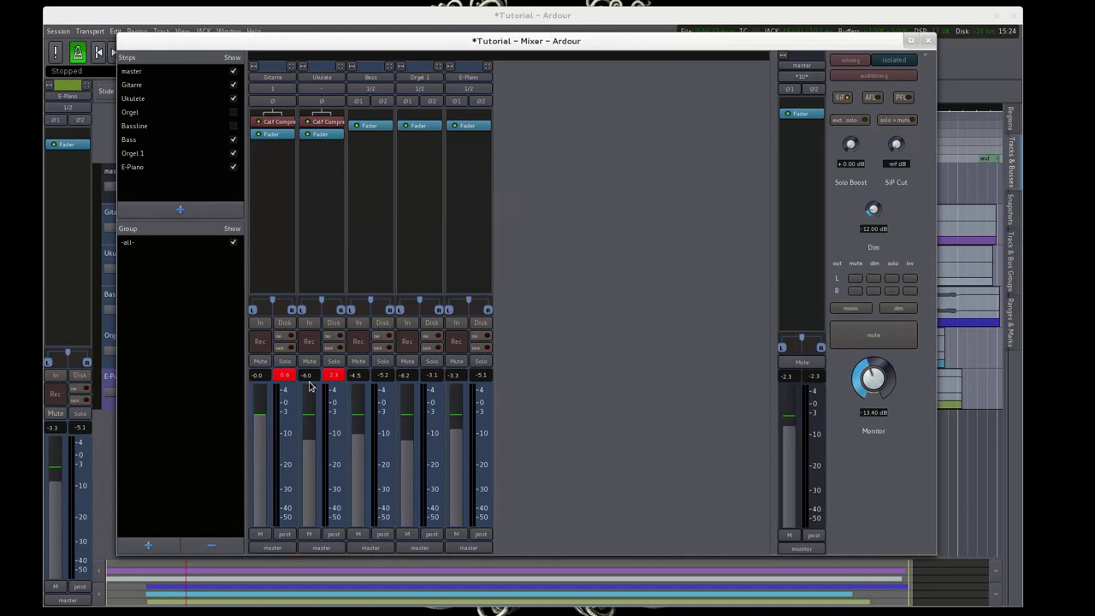
left_click(334, 375)
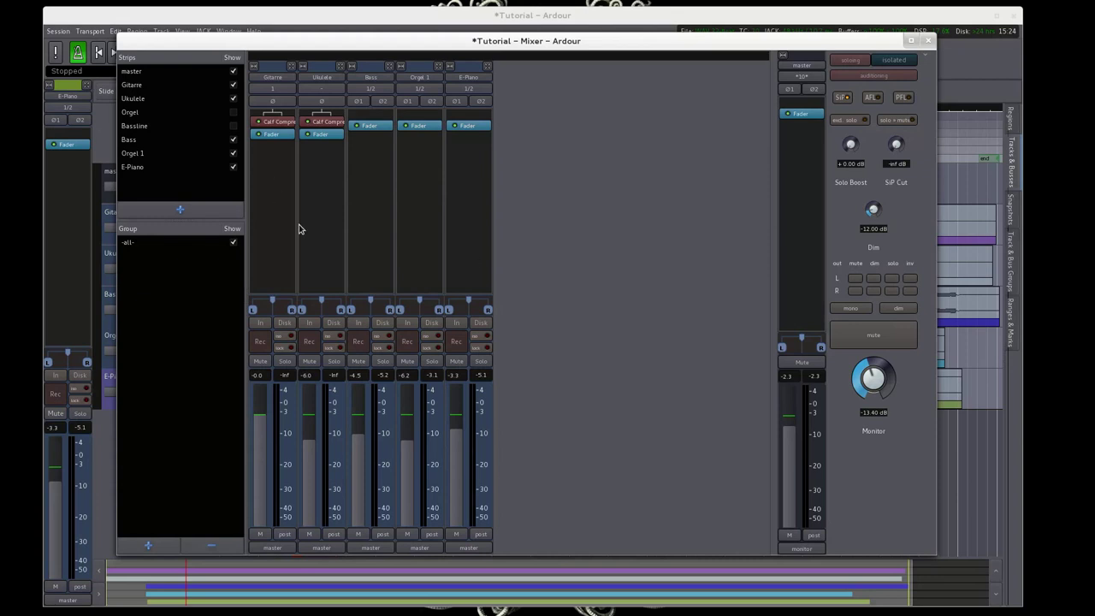
right_click(319, 179)
mouse_move(390, 181)
mouse_move(470, 179)
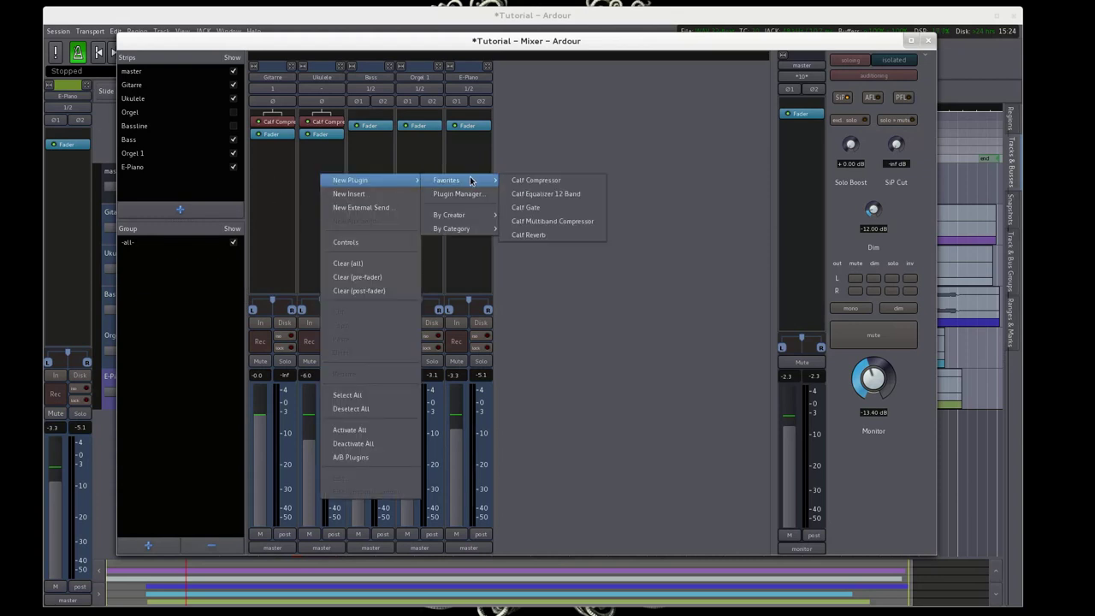
left_click(577, 238)
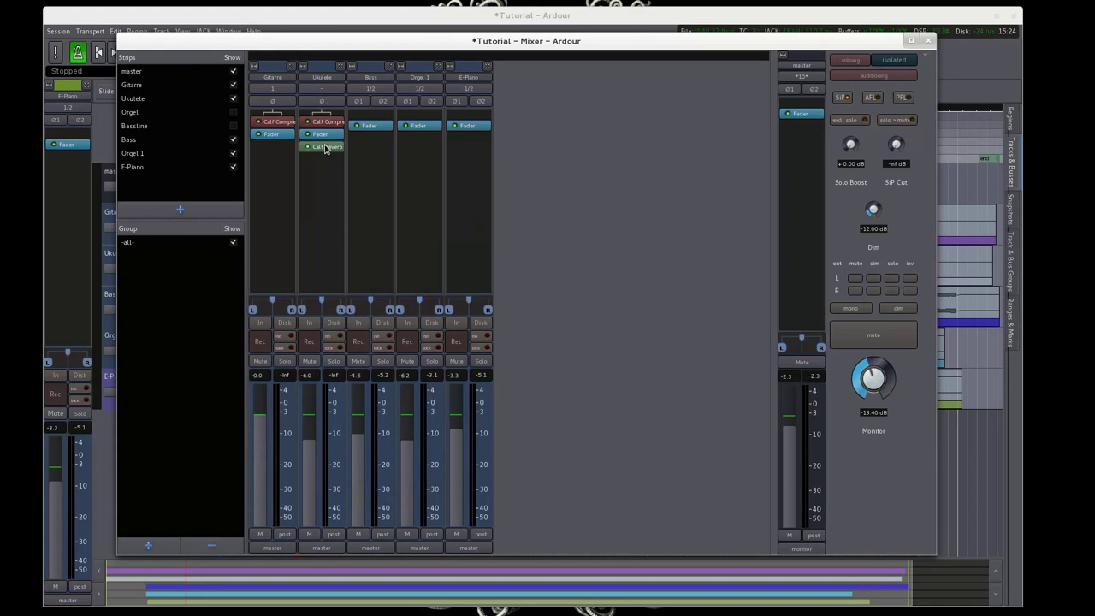
- Open the Ukulele's Calf Reverb window, place it clear of the channel strips, and solo the Ukulele
double_click(325, 148)
left_click_drag(203, 8, 606, 171)
left_click(334, 362)
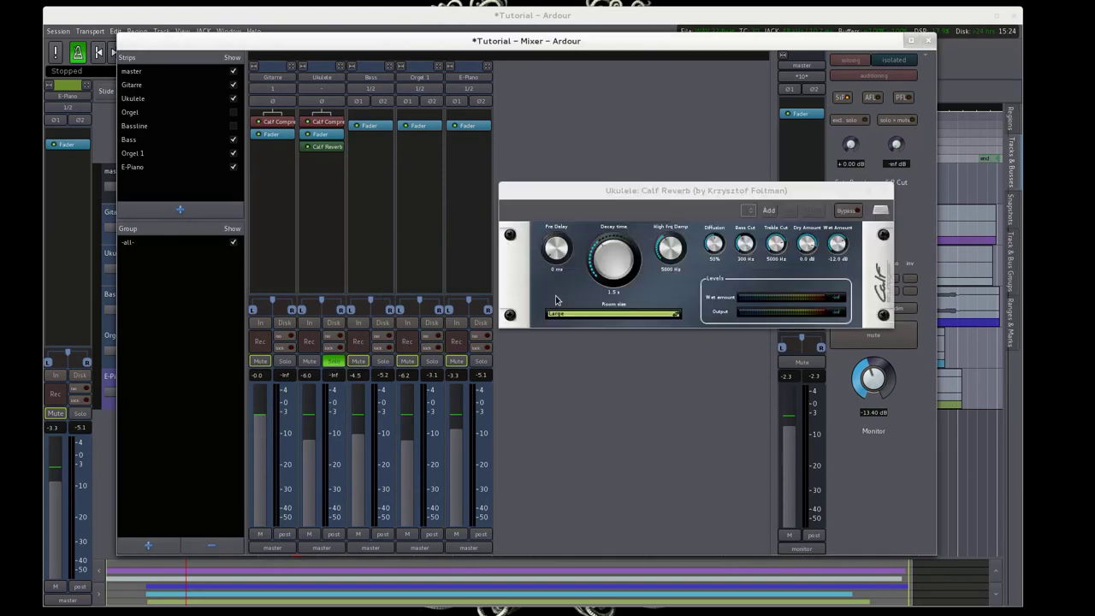
- Raise the Ukulele fader to -4.0 and the monitor level to -11.10 dB, then start playback
left_click(309, 432)
scroll(868, 376, "up", 3)
scroll(868, 376, "down", 2)
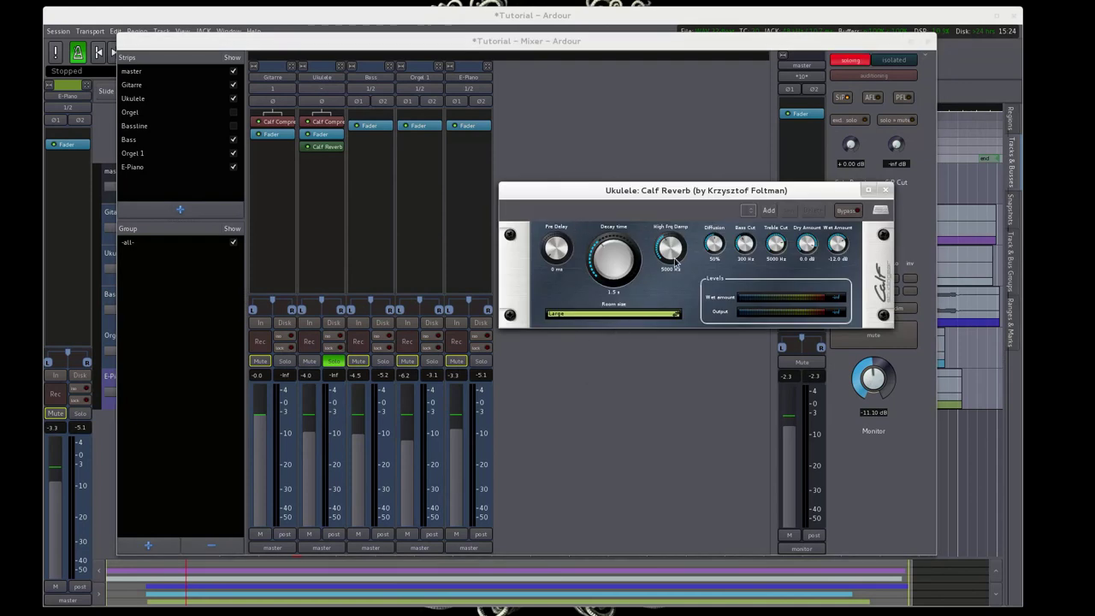
key("space")
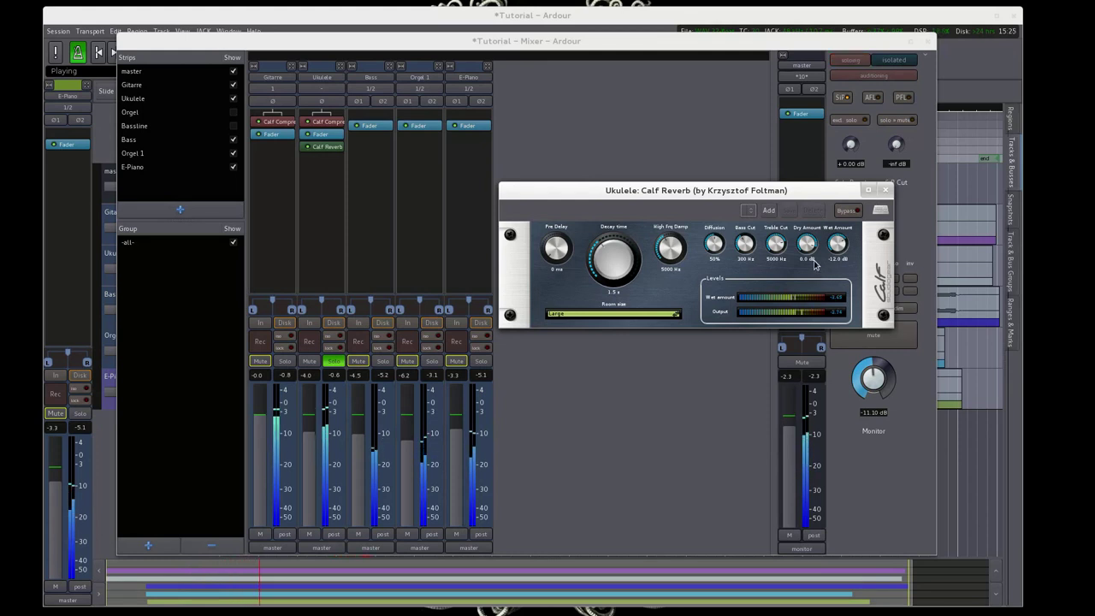
- Lower the monitor level to -16.80 dB and set the Ukulele reverb's dry amount to -11.9 dB and wet amount to -10.7 dB
left_click(885, 190)
scroll(873, 379, "down", 5)
scroll(805, 245, "down", 10)
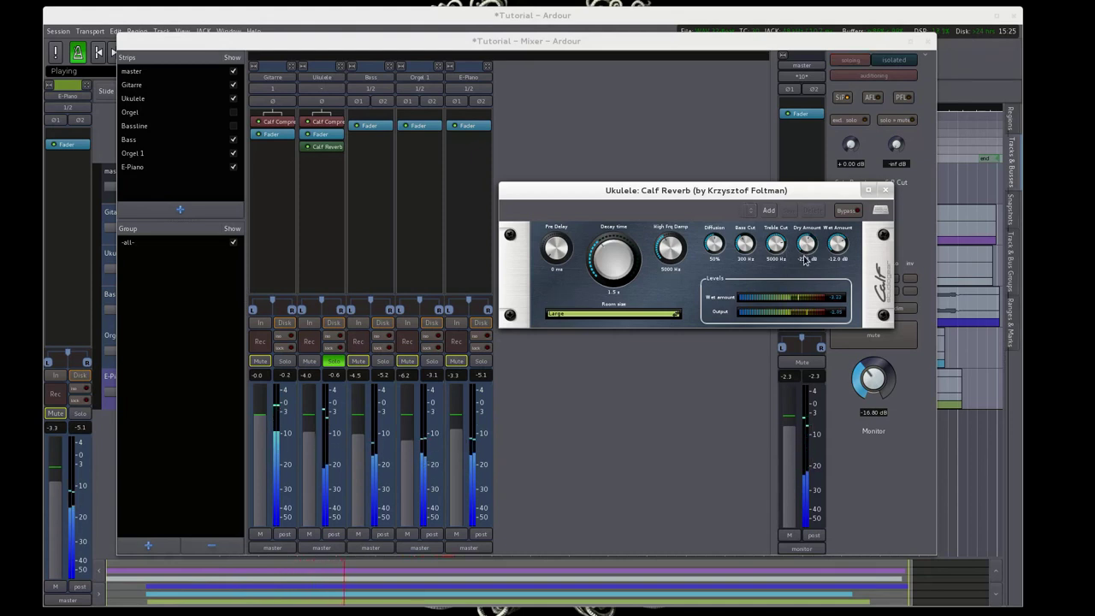
scroll(805, 245, "up", 5)
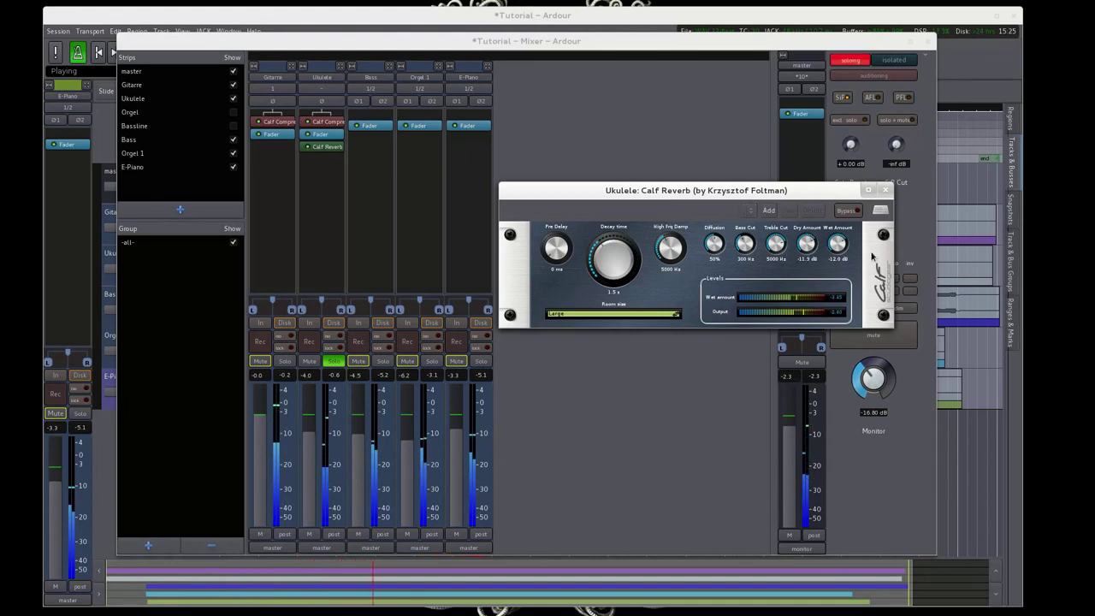
scroll(837, 246, "up", 2)
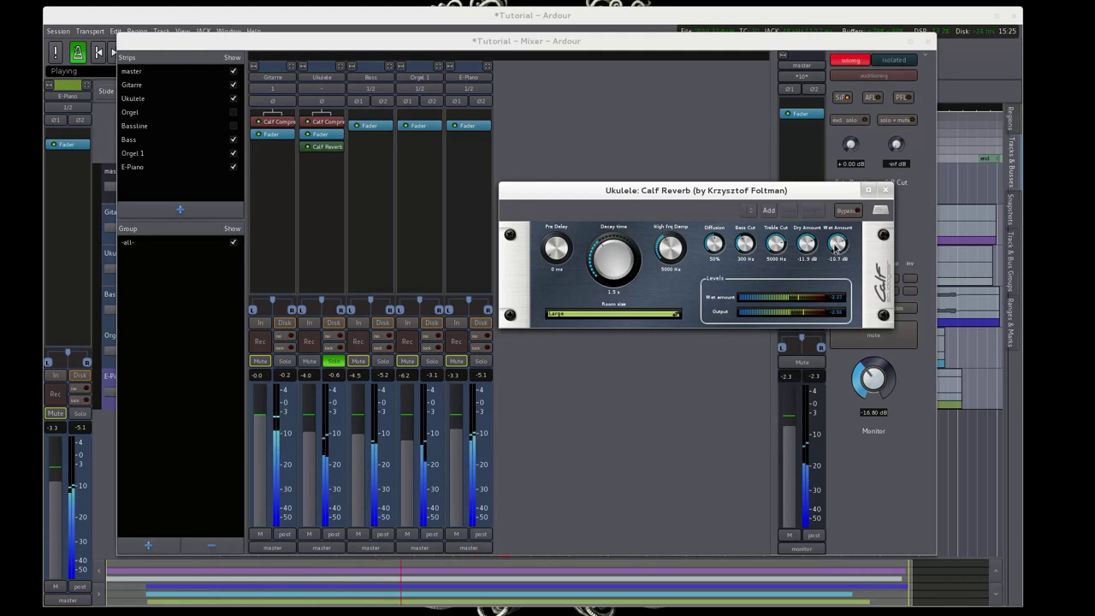
- Look through the Ukulele reverb's room size options and select Large
left_click(599, 314)
left_click(596, 314)
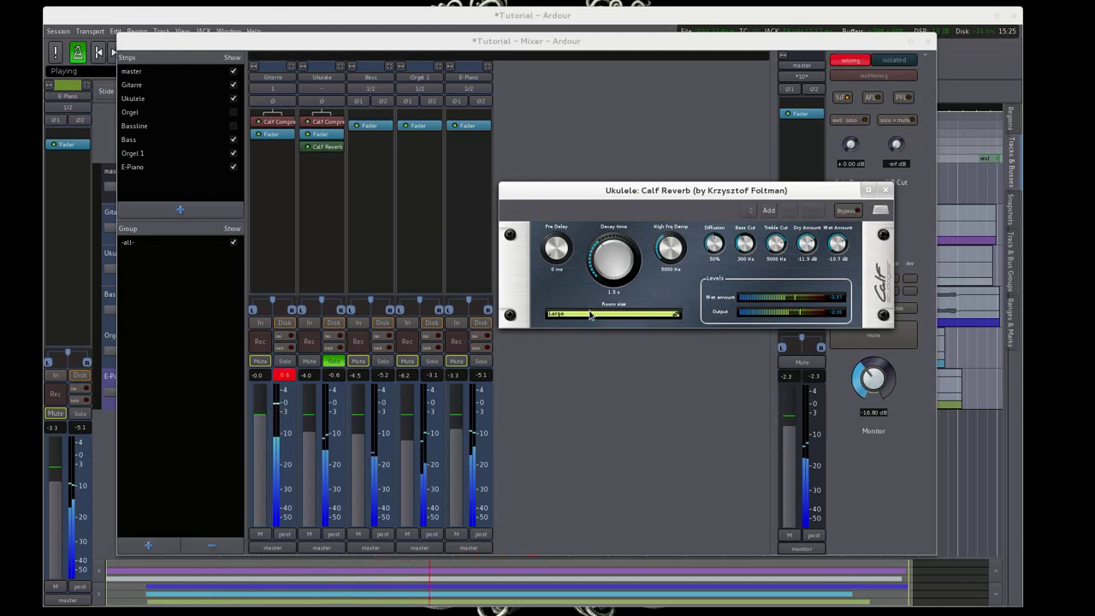
left_click(596, 314)
left_click(586, 299)
left_click(588, 313)
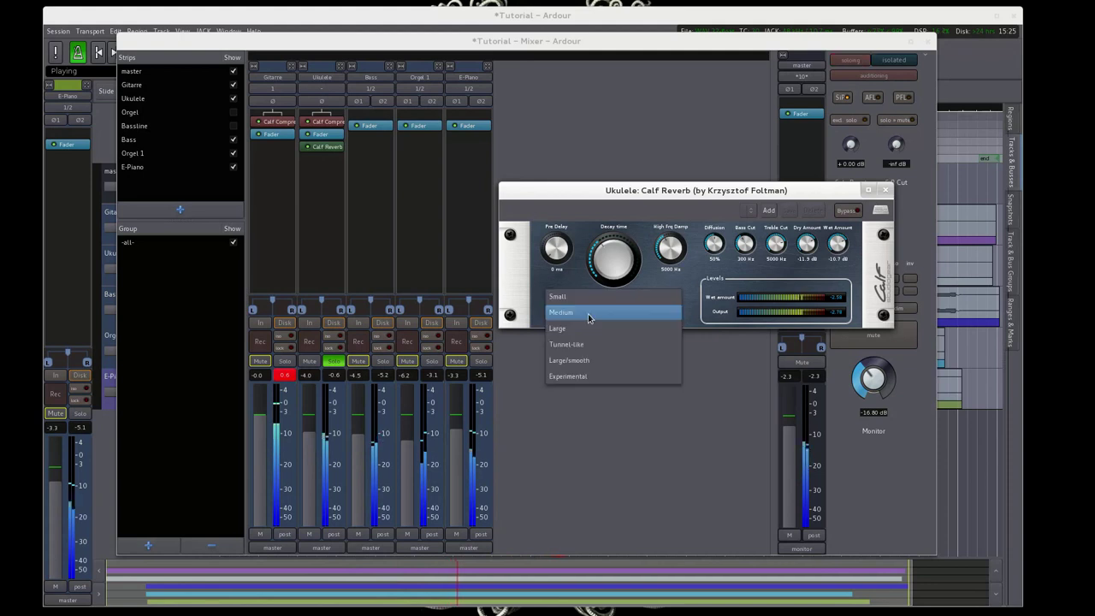
left_click(589, 328)
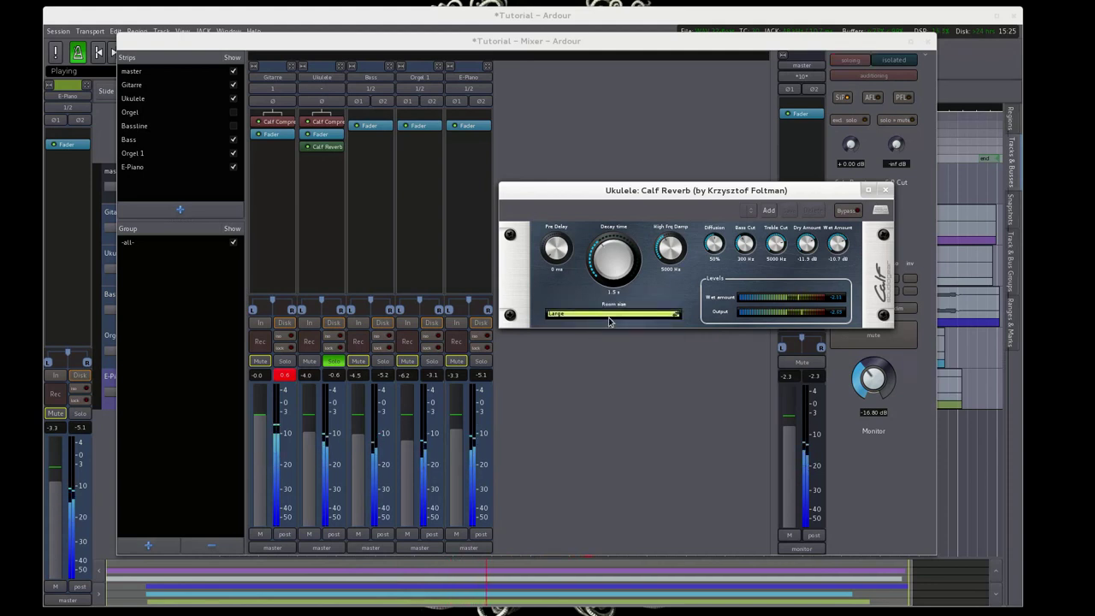
- Compare the Ukulele's reverb against bypass during playback, and stop playback
left_click(842, 212)
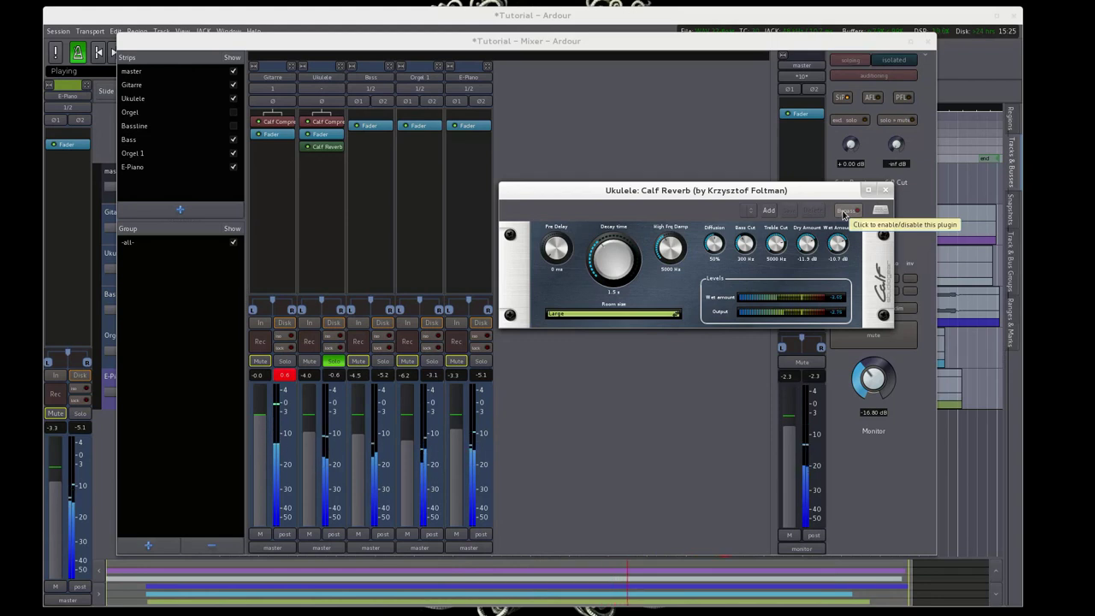
left_click(844, 213)
key("space")
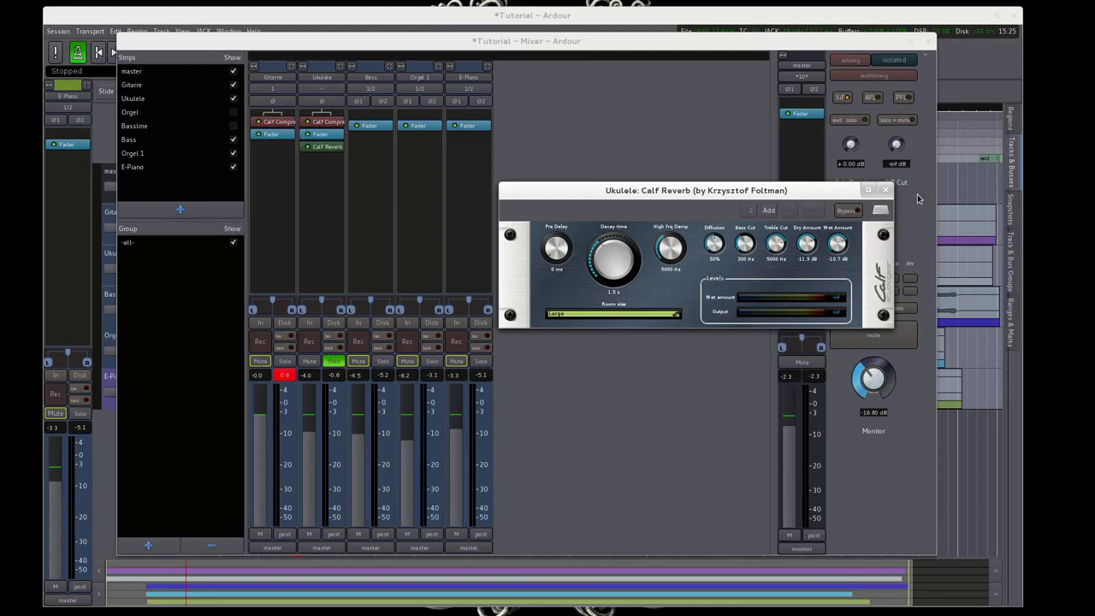
- Close the reverb window, turn off the Ukulele solo, and set the Ukulele fader to -5.0 while playing the full mix
left_click(885, 189)
left_click(332, 360)
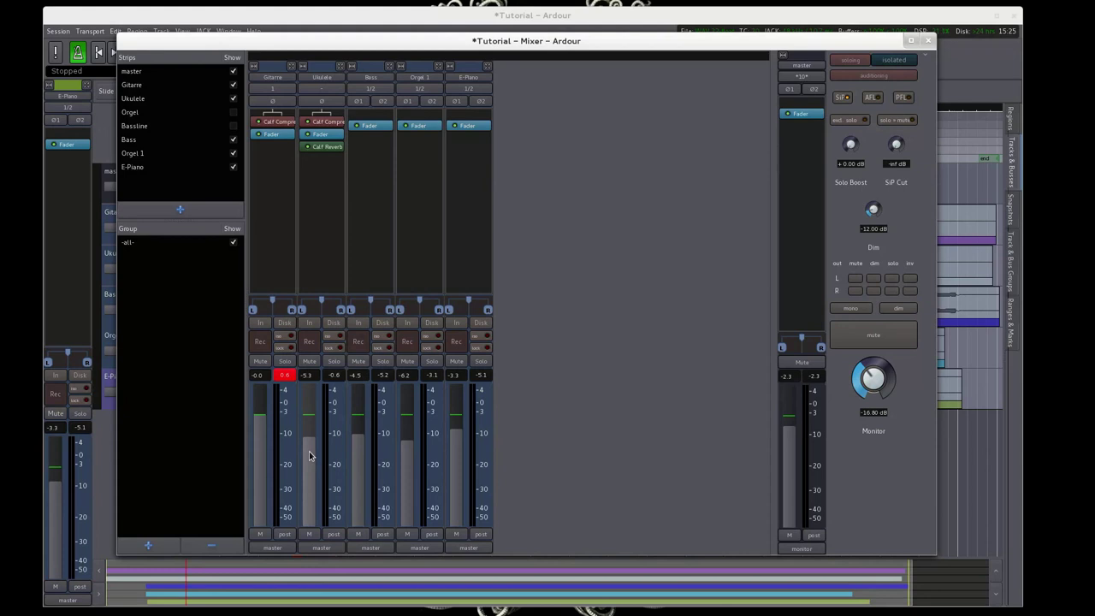
key("space")
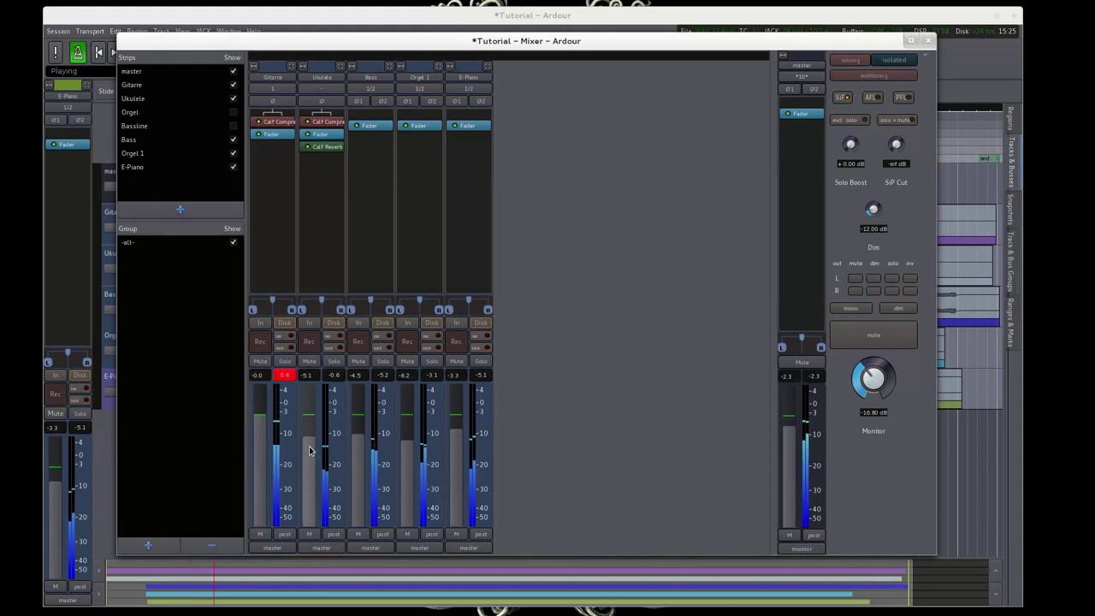
scroll(314, 448, "up", 2)
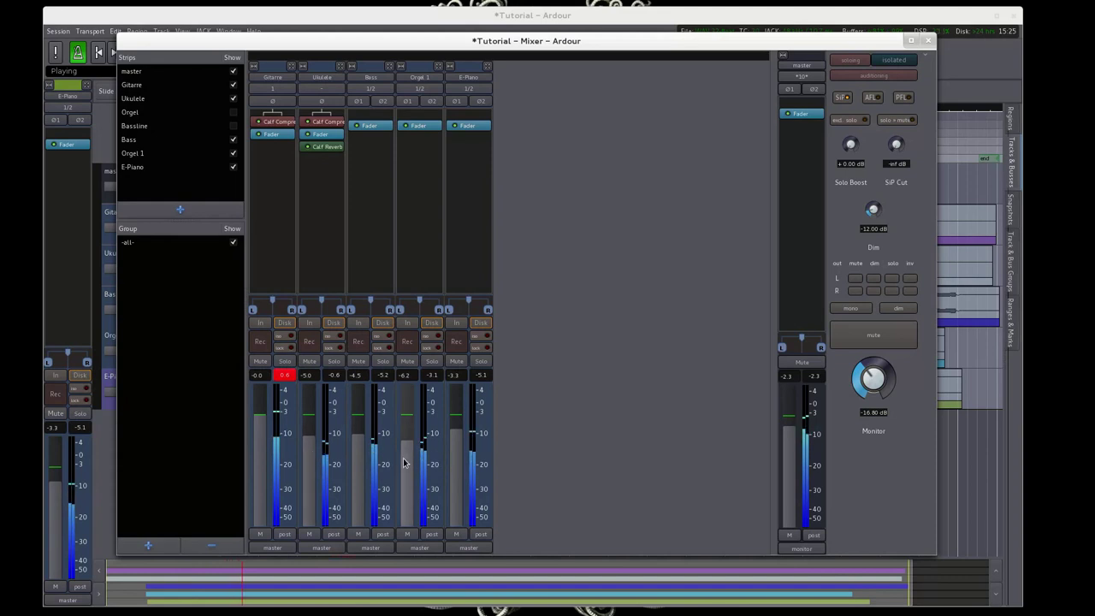
- Raise the Orgel 1 fader to -5.4, the Bass fader to -2.0 and the monitor level to -8.60 dB, and stop playback
scroll(419, 461, "up", 3)
scroll(877, 380, "up", 4)
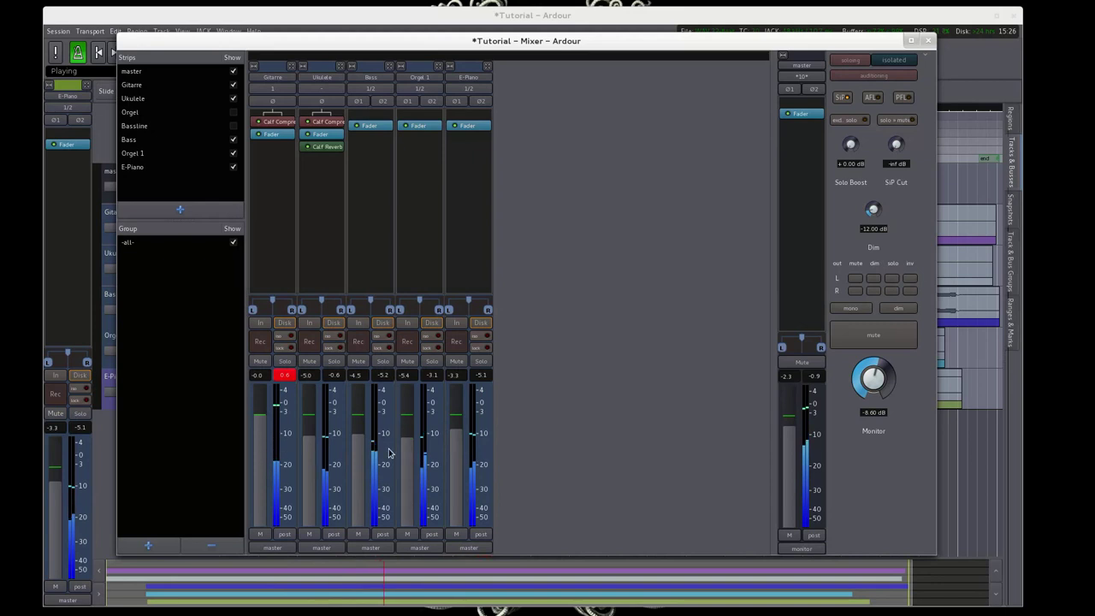
scroll(357, 446, "up", 3)
scroll(358, 446, "up", 1)
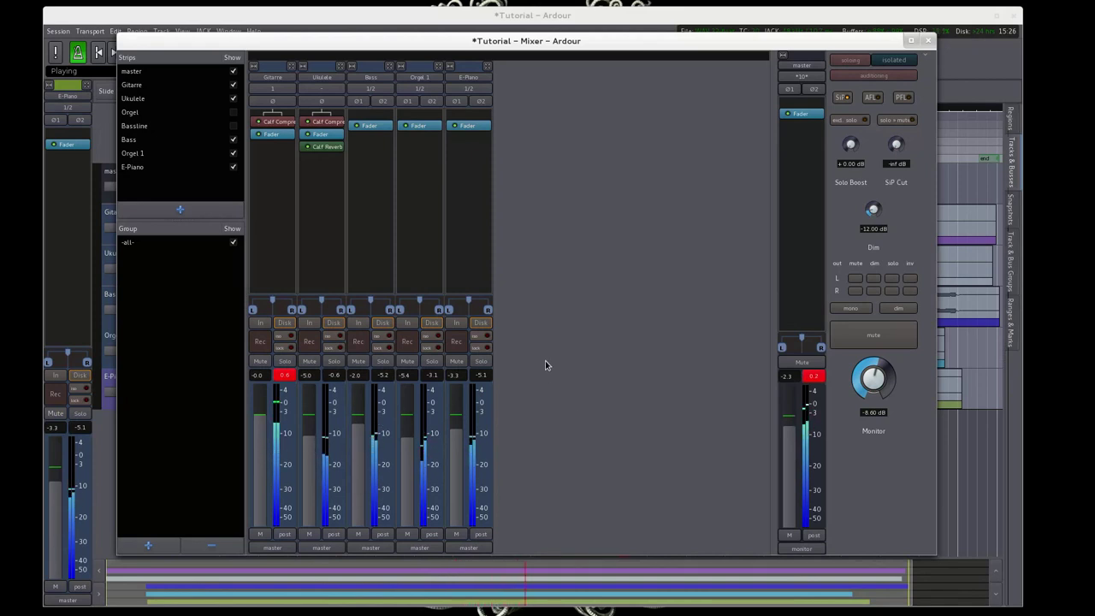
key("space")
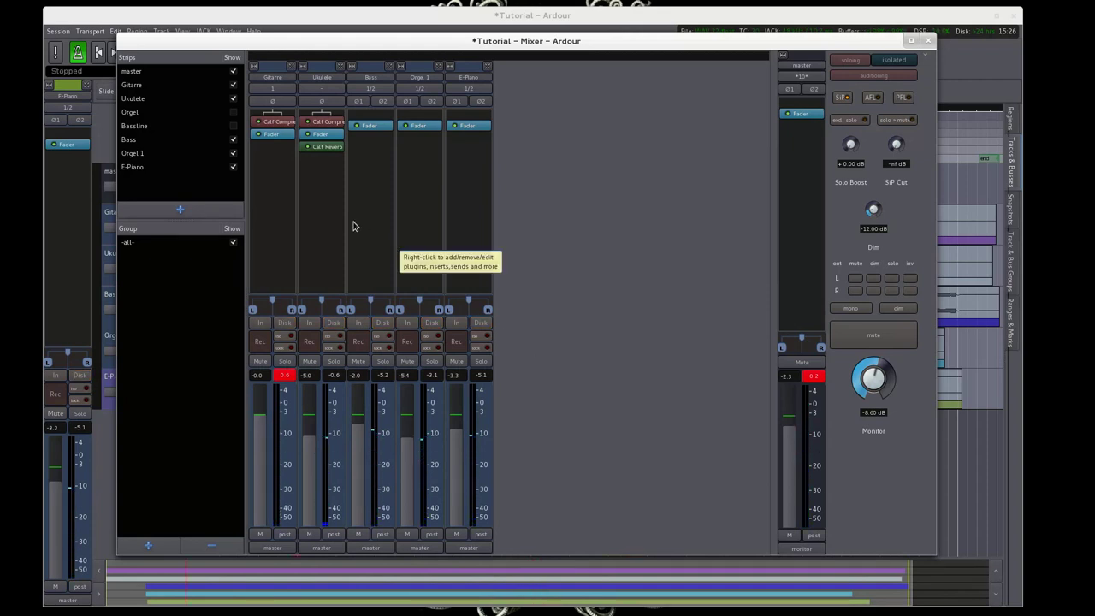
- Solo Gitarre, return the playhead to the session start, and listen to the track's opening
left_click(284, 360)
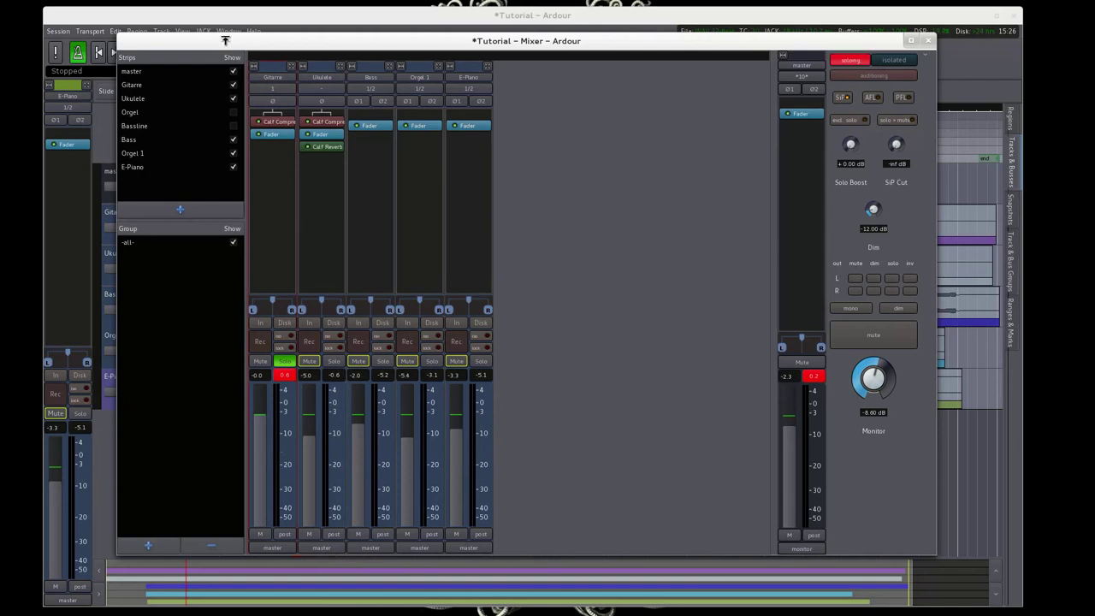
key("alt+m")
left_click(98, 52)
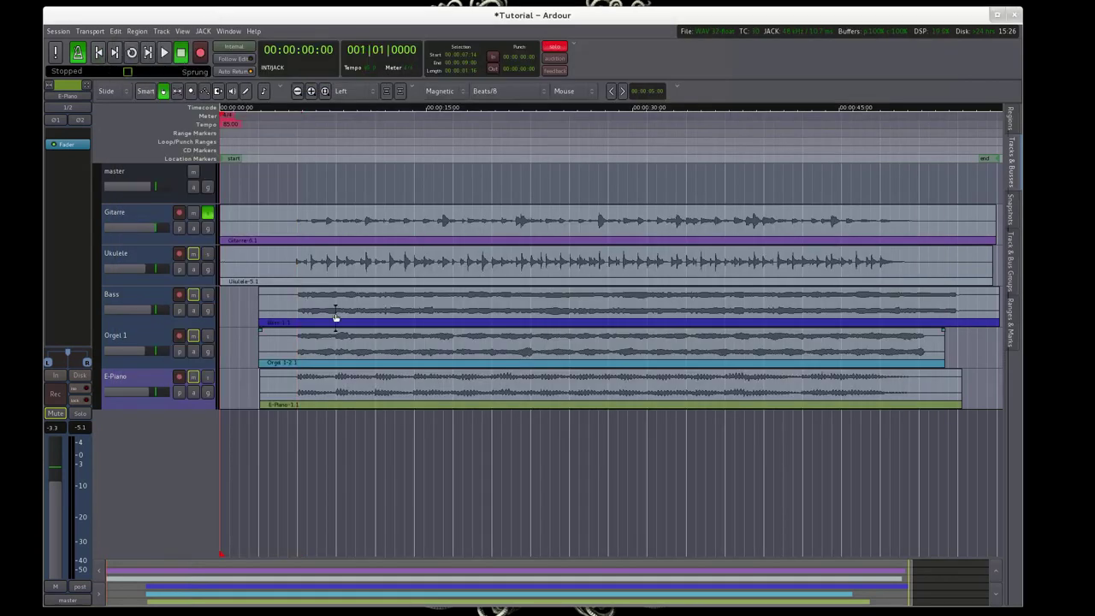
key("alt+m")
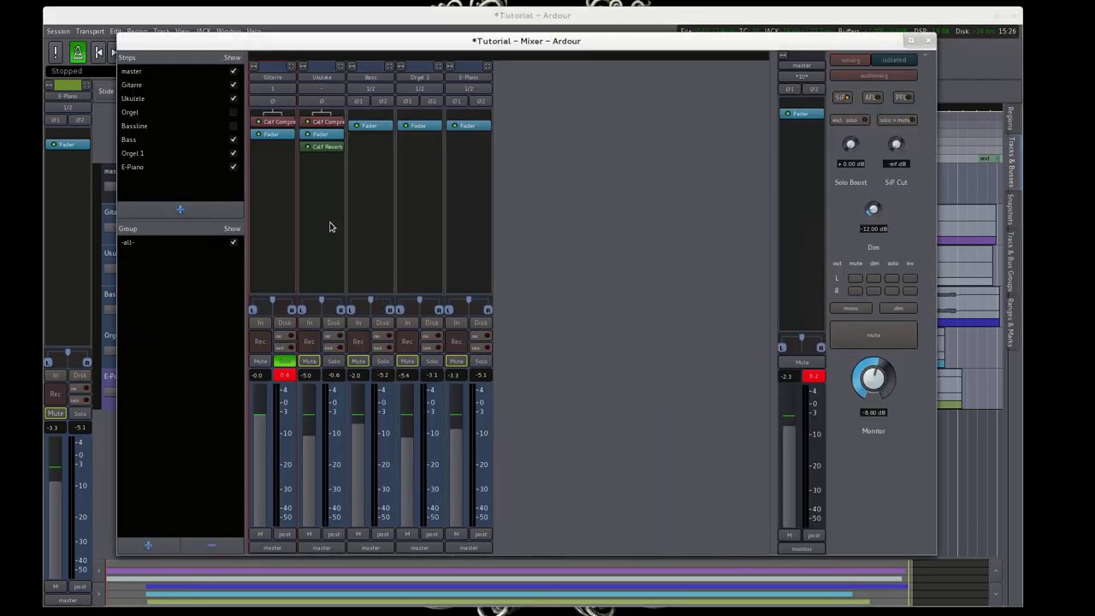
key("space")
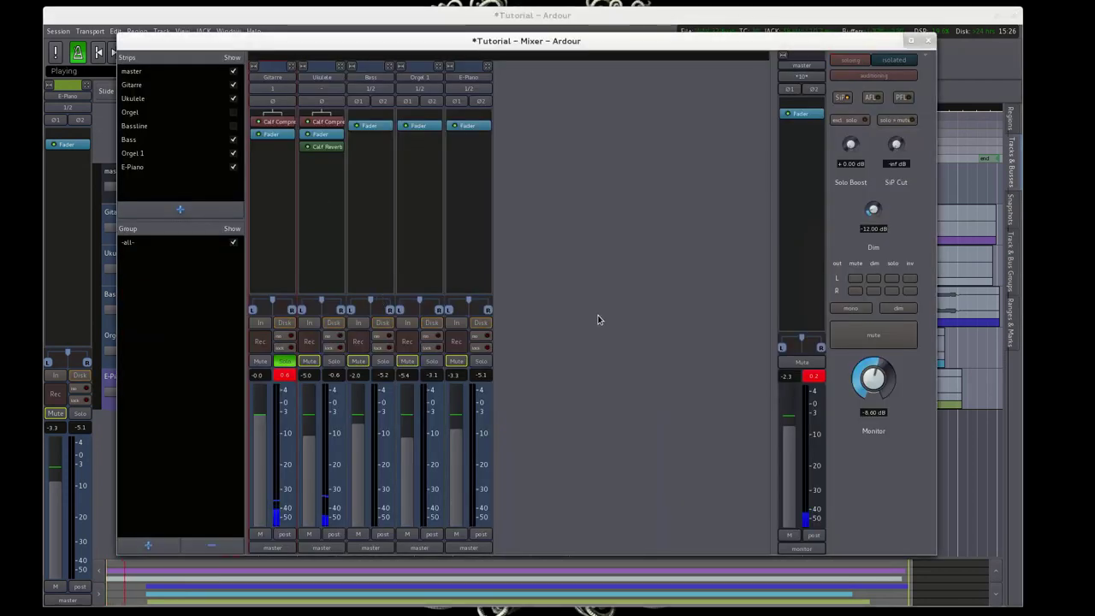
key("space")
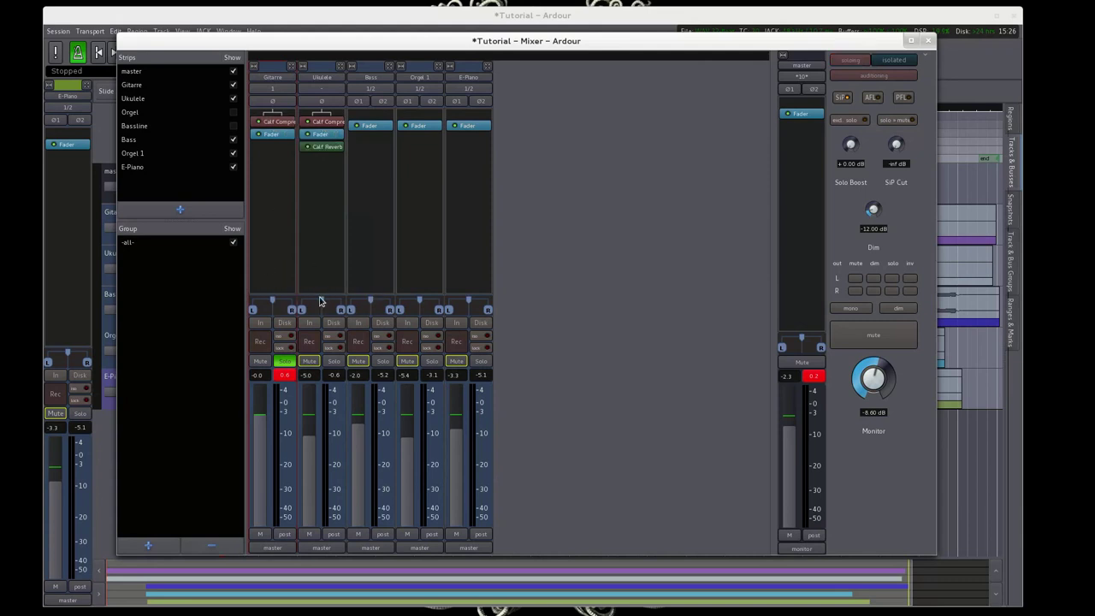
- Add a Calf Gate to the Gitarre strip and place it before the compressor
right_click(277, 239)
mouse_move(312, 244)
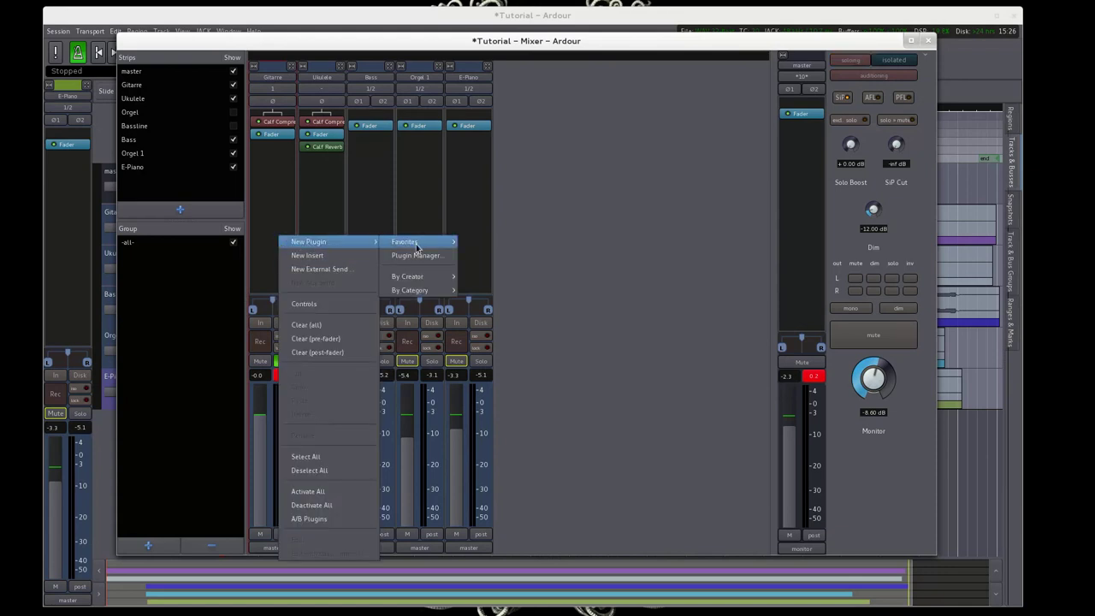
mouse_move(420, 247)
left_click(513, 269)
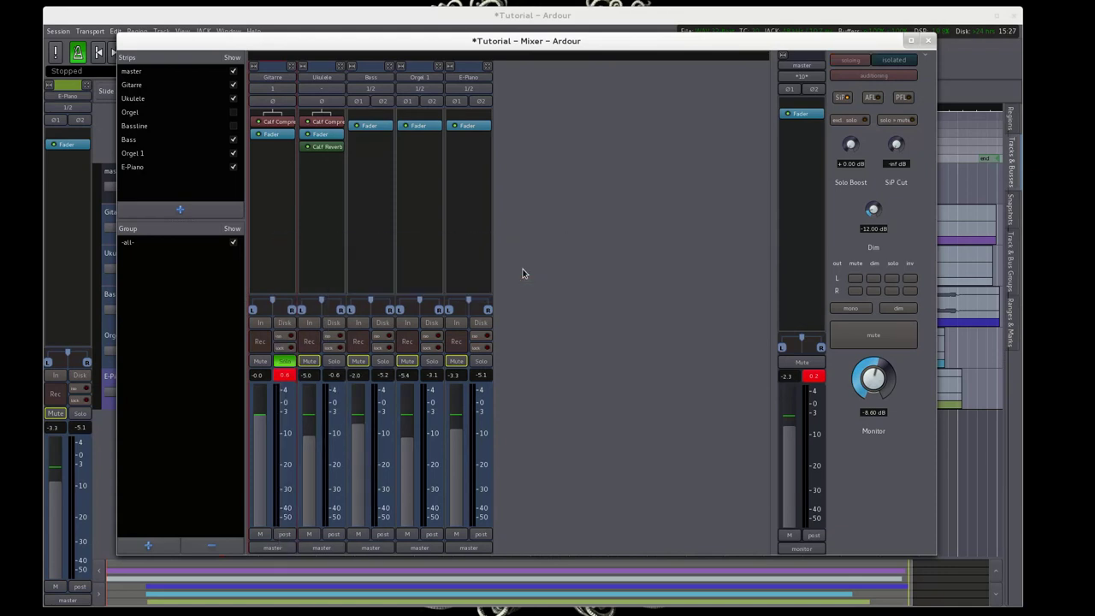
left_click_drag(277, 150, 272, 126)
- Open the Gitarre gate's window, place it clear of the strips, and play the soloed track briefly to hear the gating
double_click(275, 123)
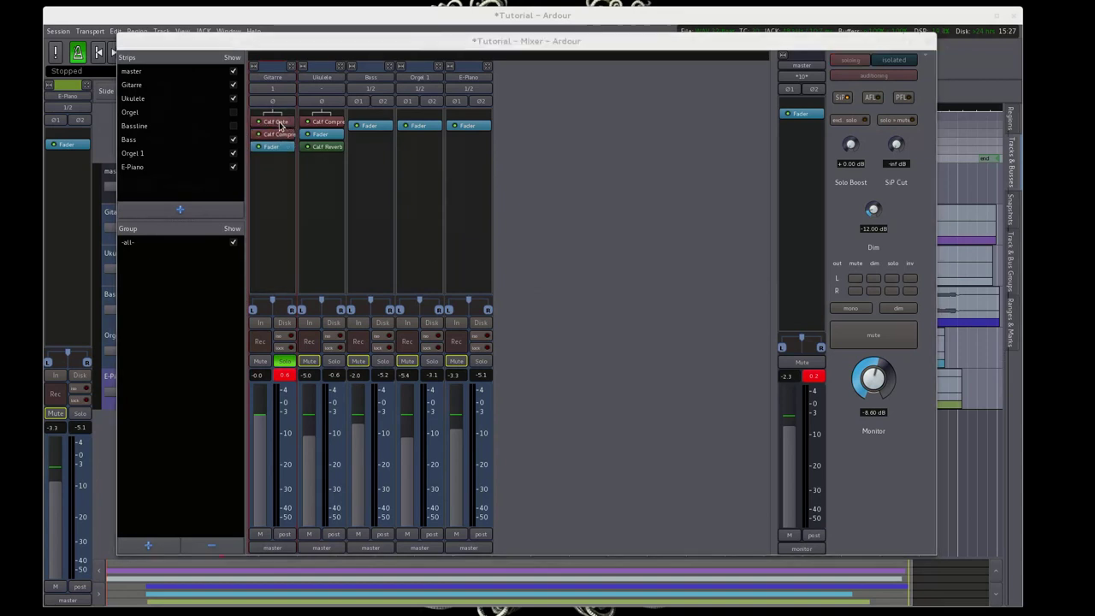
left_click_drag(270, 2, 763, 142)
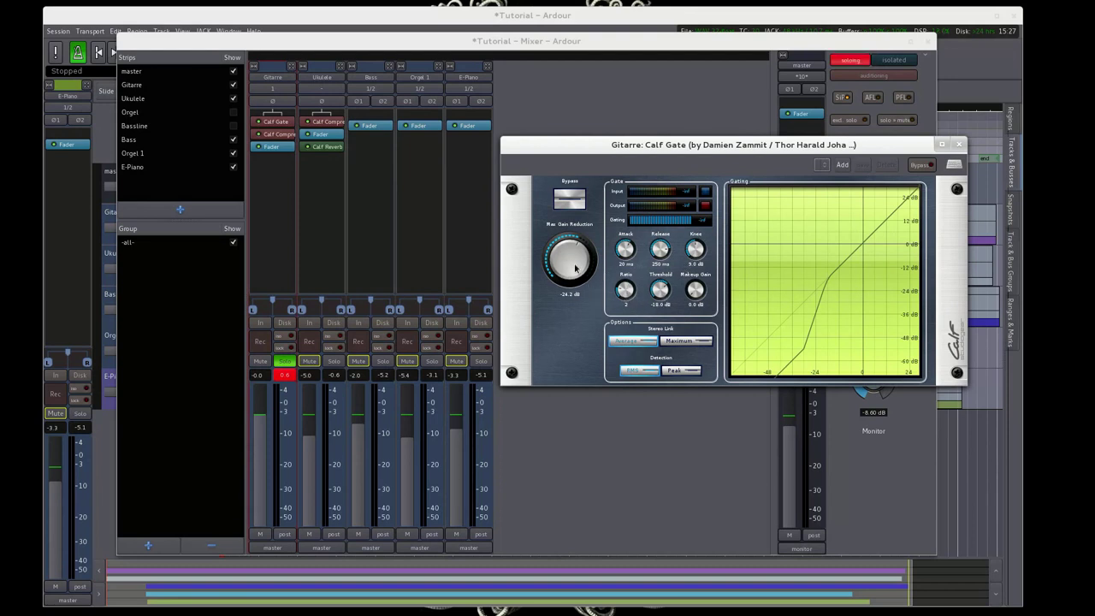
key("space")
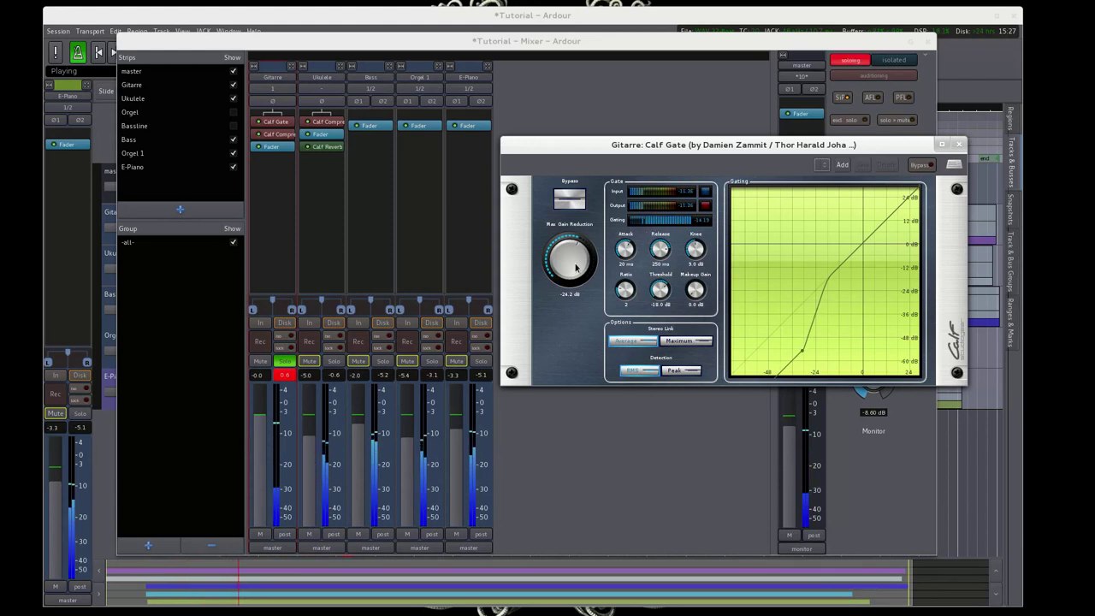
key("space")
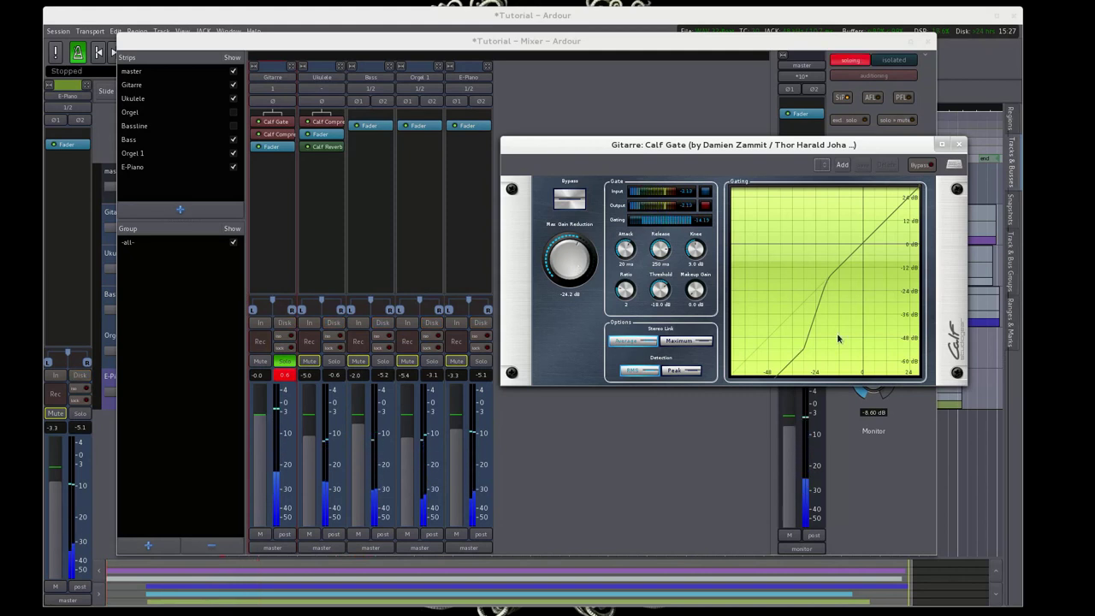
- Set the Gitarre gate's maximum gain reduction to -inf dB, knee to 11.2 dB and, during playback, threshold to -43.8 dB
left_click_drag(568, 255, 557, 305)
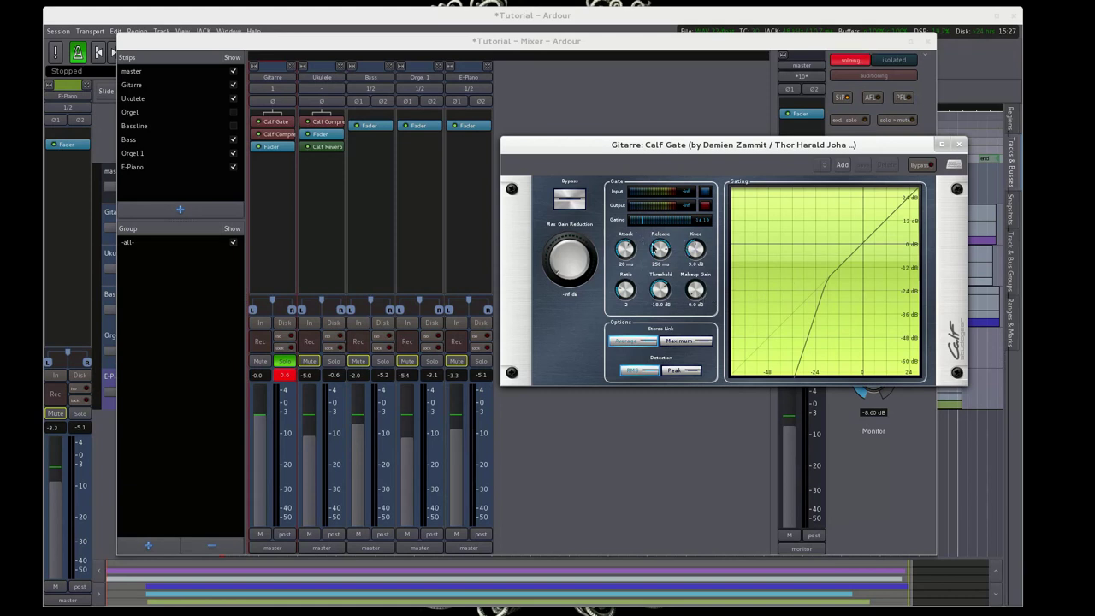
mouse_move(695, 248)
left_mouse_down()
mouse_move(687, 257)
mouse_move(684, 244)
left_mouse_up()
mouse_move(665, 303)
left_mouse_down()
mouse_move(662, 292)
mouse_move(660, 306)
mouse_move(668, 301)
left_mouse_up()
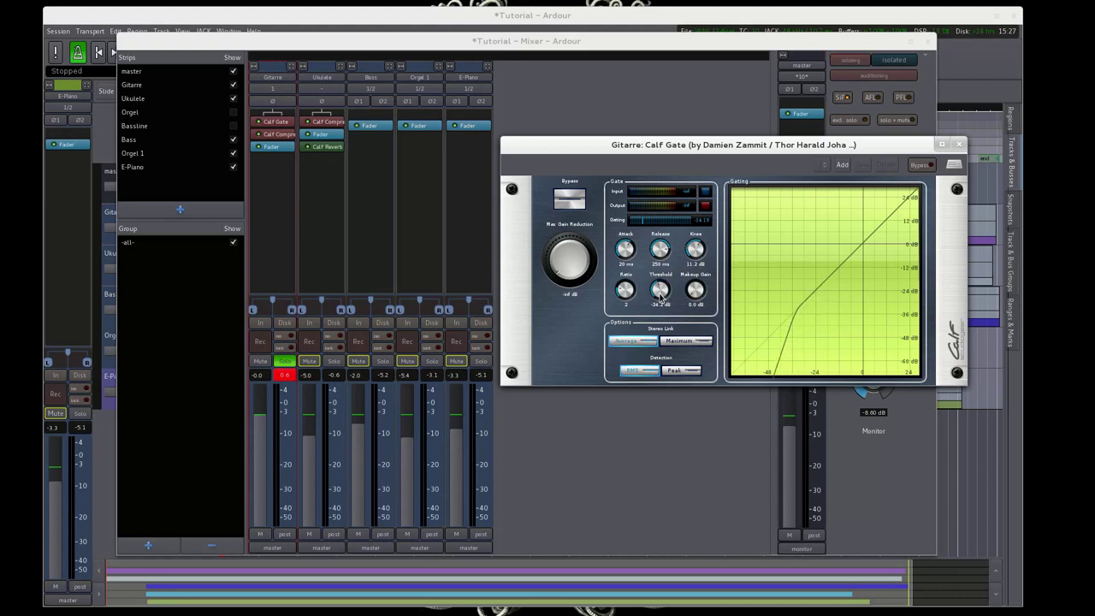
key("space")
left_click_drag(660, 298, 666, 305)
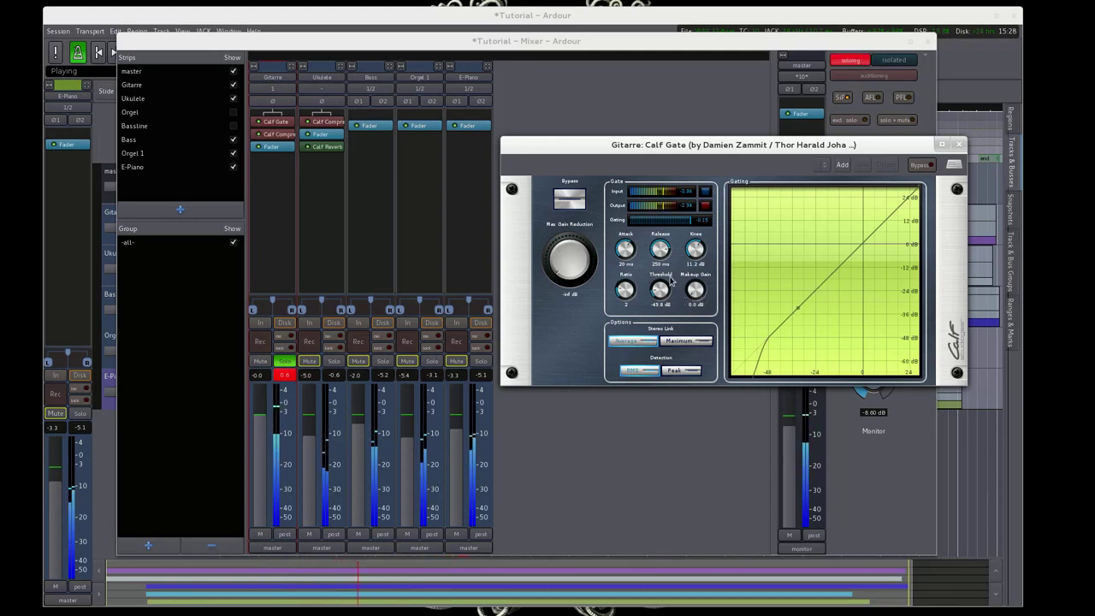
- During playback, set the Gitarre gate's release to 1380.65 ms and lower the monitor level to -15.70 dB
scroll(658, 248, "up", 5)
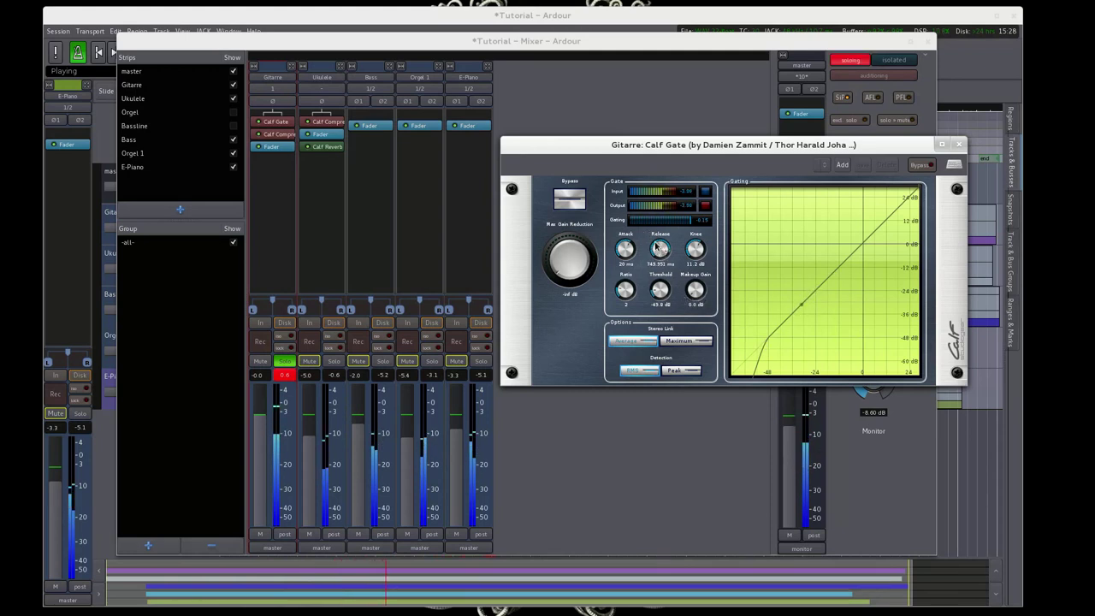
scroll(659, 248, "up", 3)
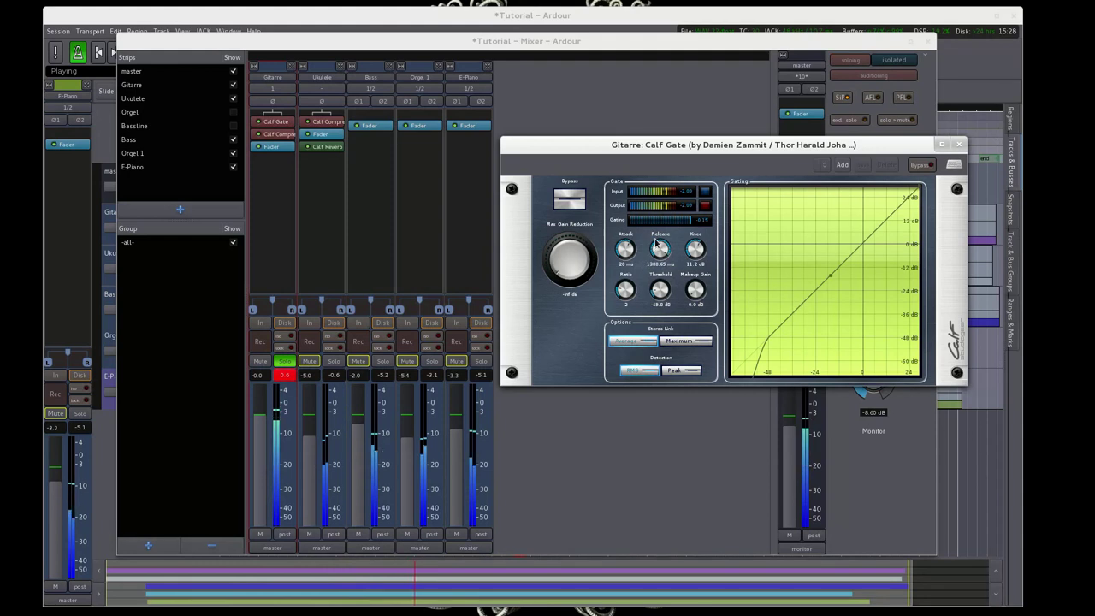
scroll(849, 386, "down", 7)
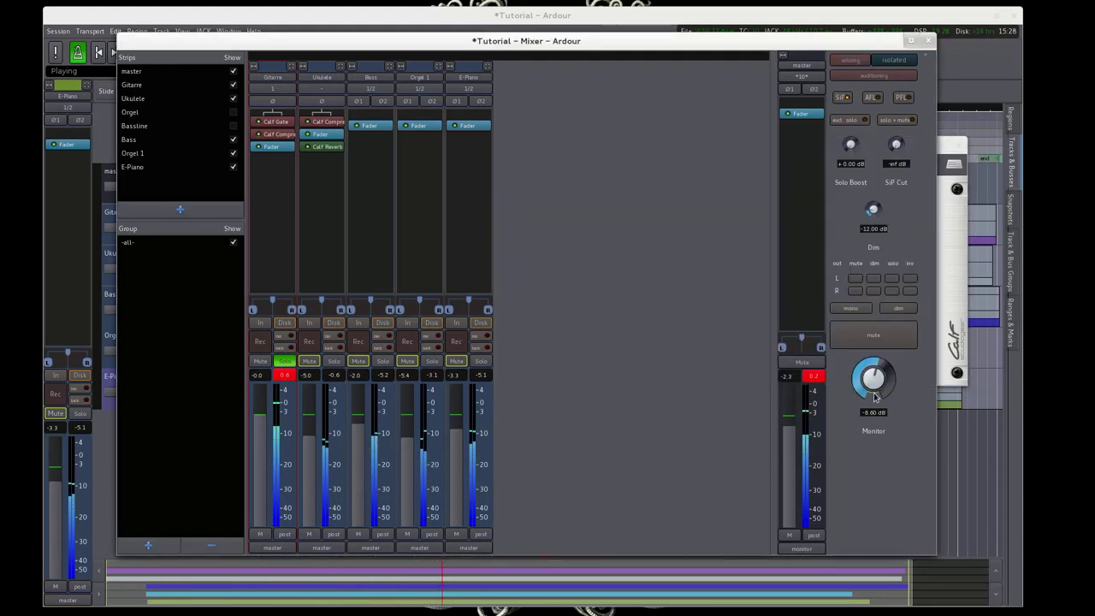
left_click(850, 387)
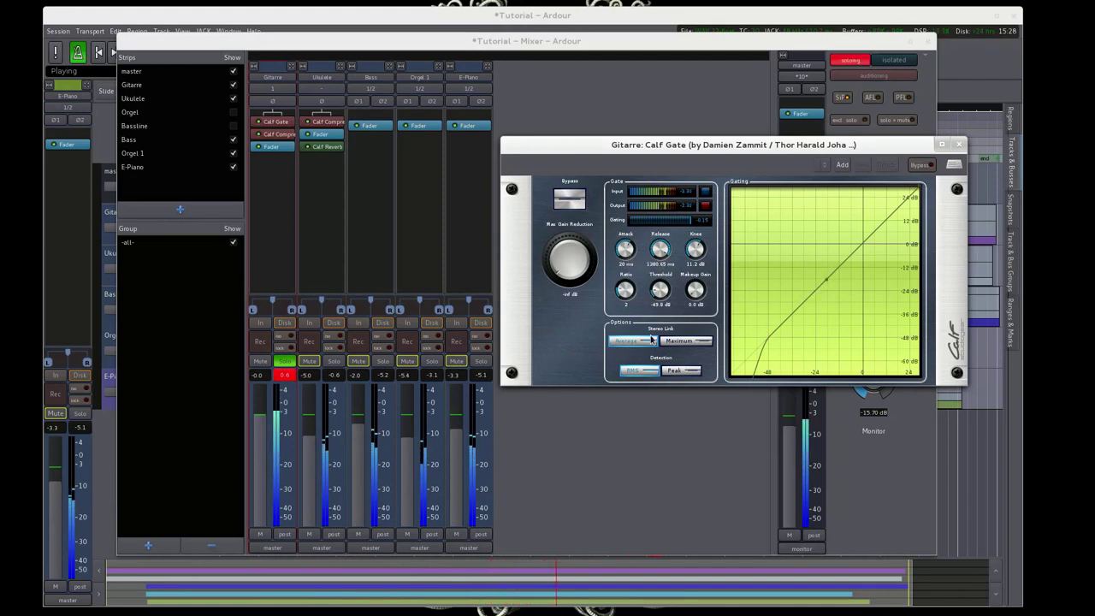
- Set the Gitarre gate's threshold to -46.8 dB, dismiss the log, and audition the soloed track before closing the gate window
left_click_drag(657, 291, 656, 293)
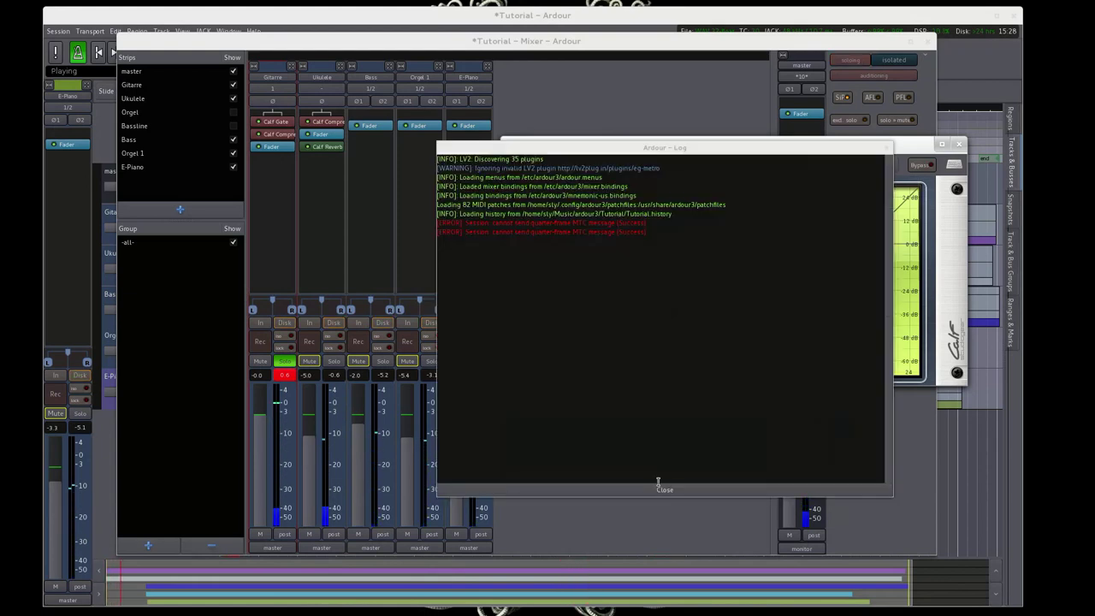
left_click(659, 489)
key("space")
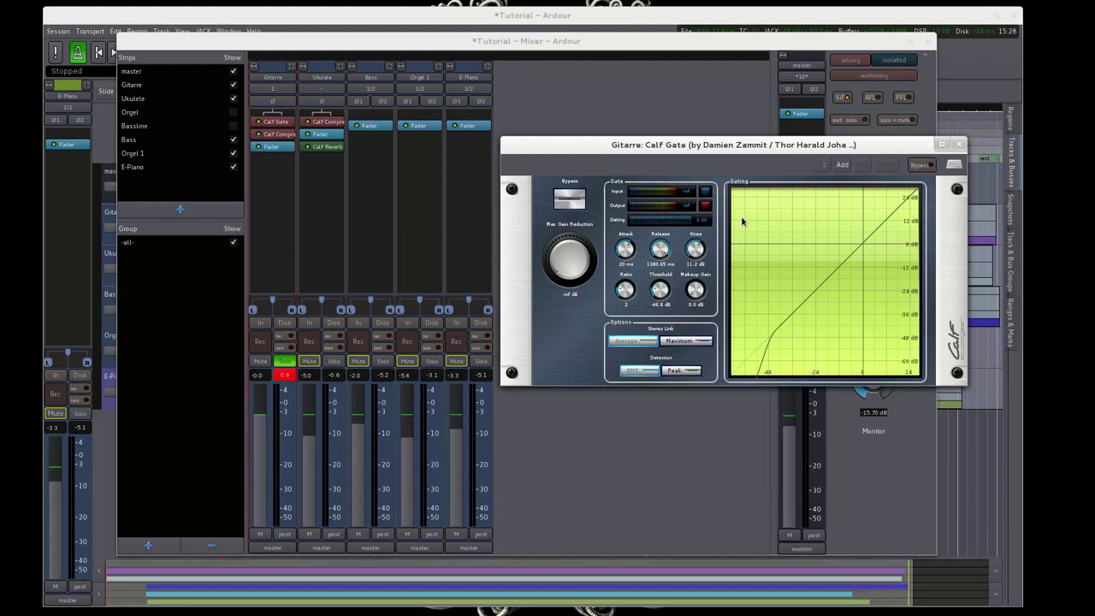
key("space")
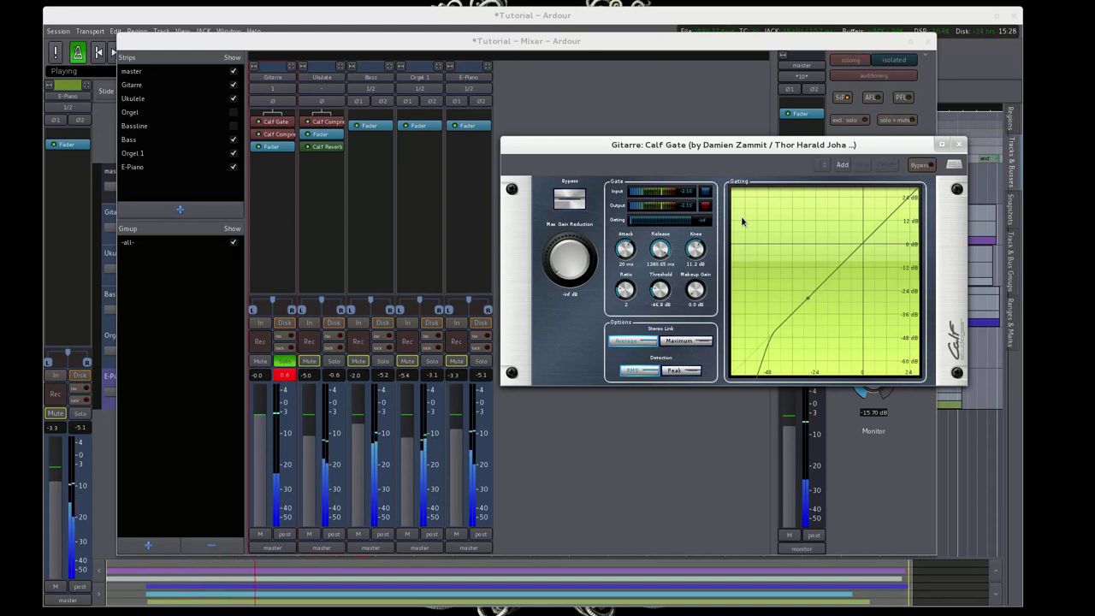
key("space")
left_click(957, 144)
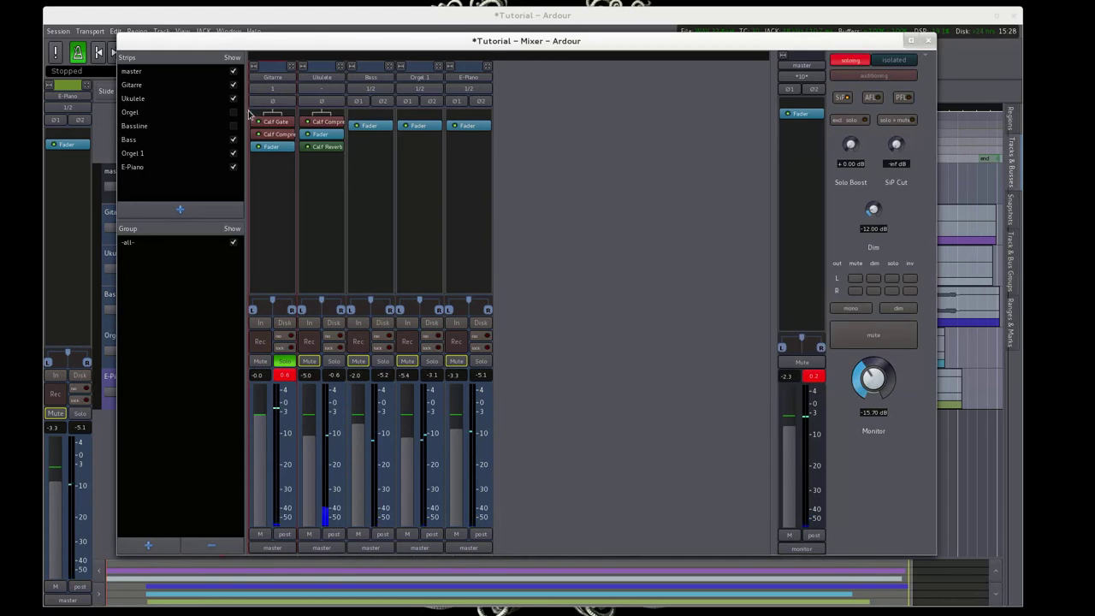
- Copy the Calf Gate from Gitarre to Ukulele before its compressor, and switch the solo from Gitarre to Ukulele
left_click_drag(272, 125, 336, 129)
left_click(285, 361)
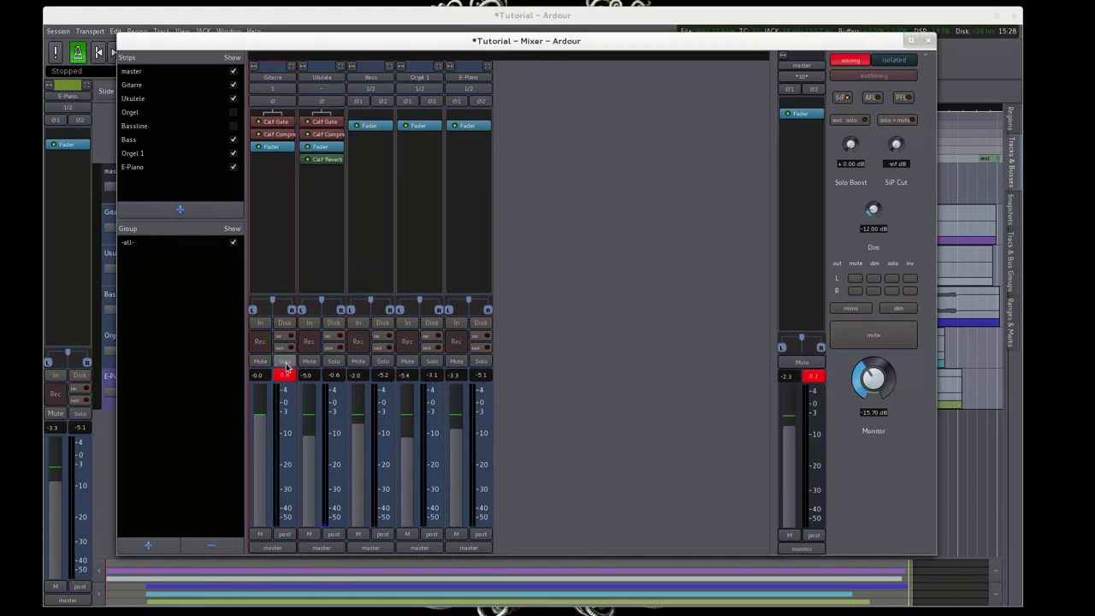
left_click(342, 363)
- Open the Ukulele gate's window clear of the strips, play the soloed track to hear the gating, and close the window
double_click(325, 123)
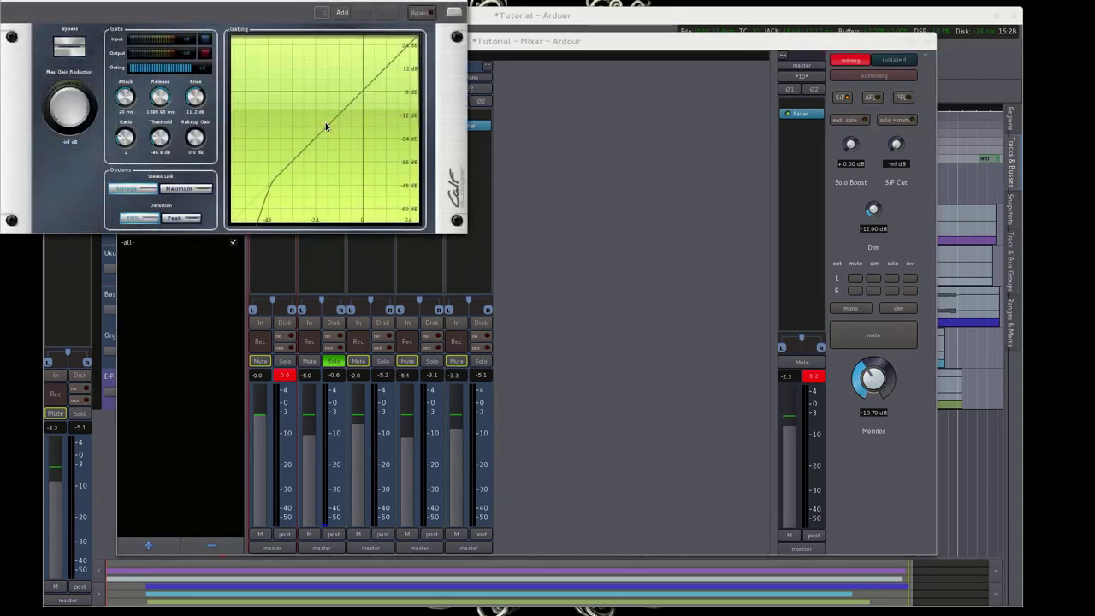
left_click_drag(245, 1, 751, 198)
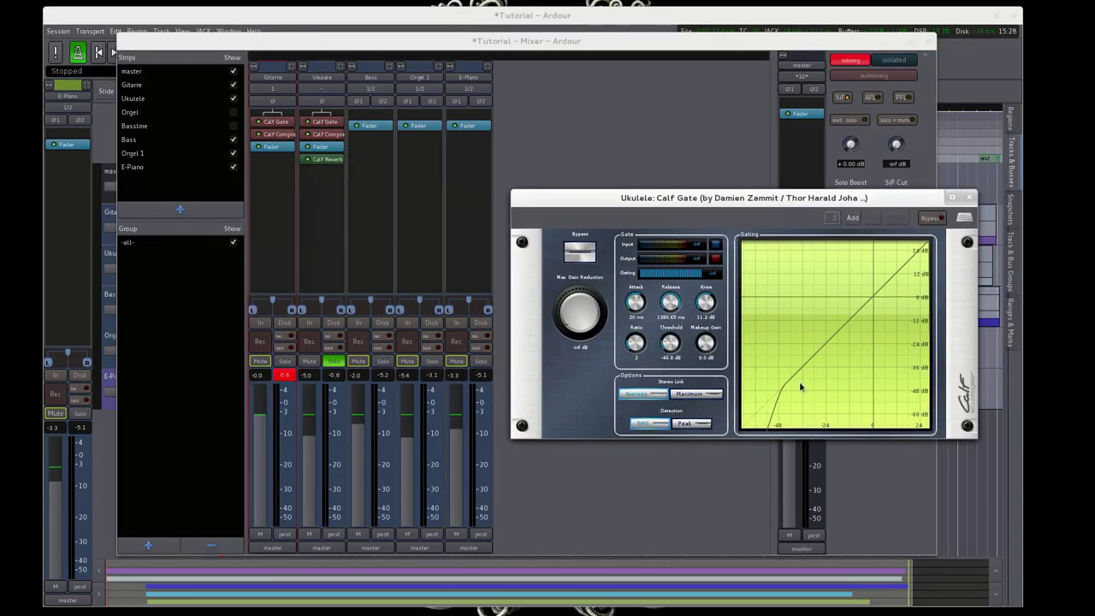
key("space")
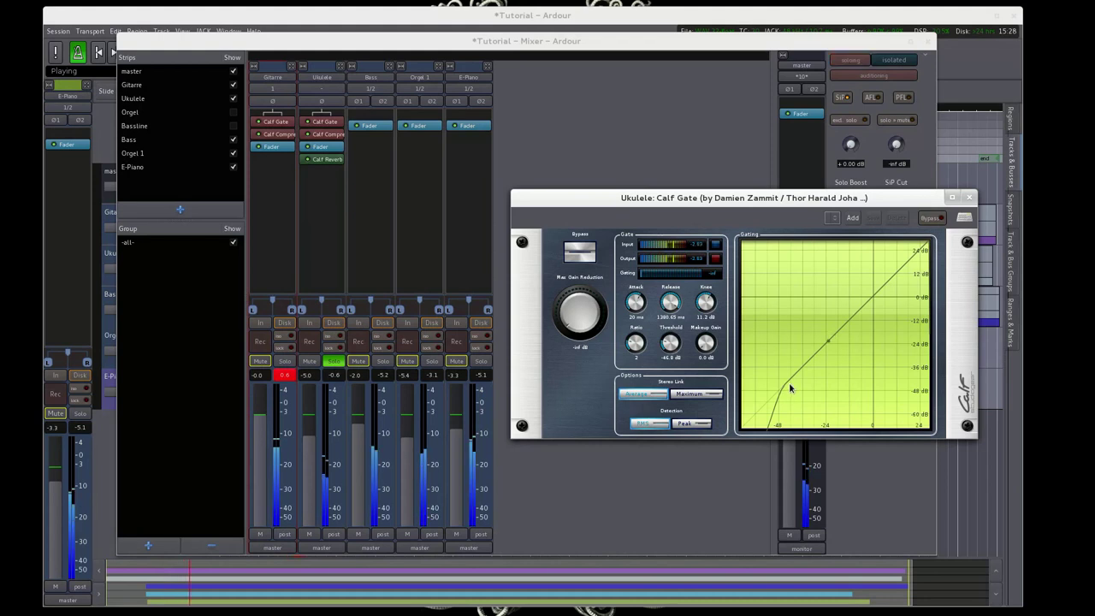
key("space")
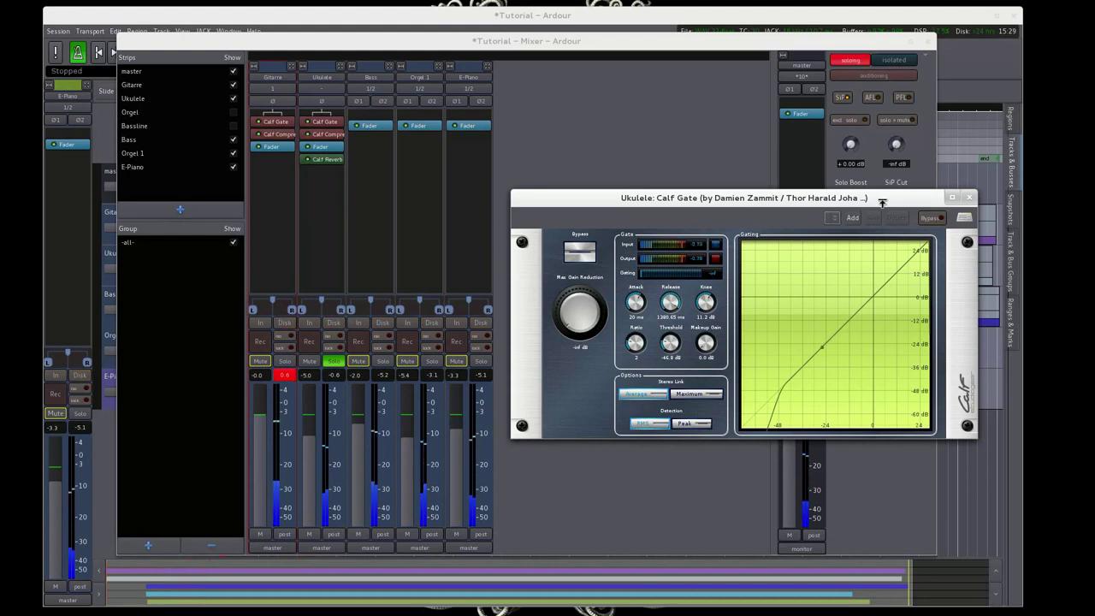
left_click(969, 197)
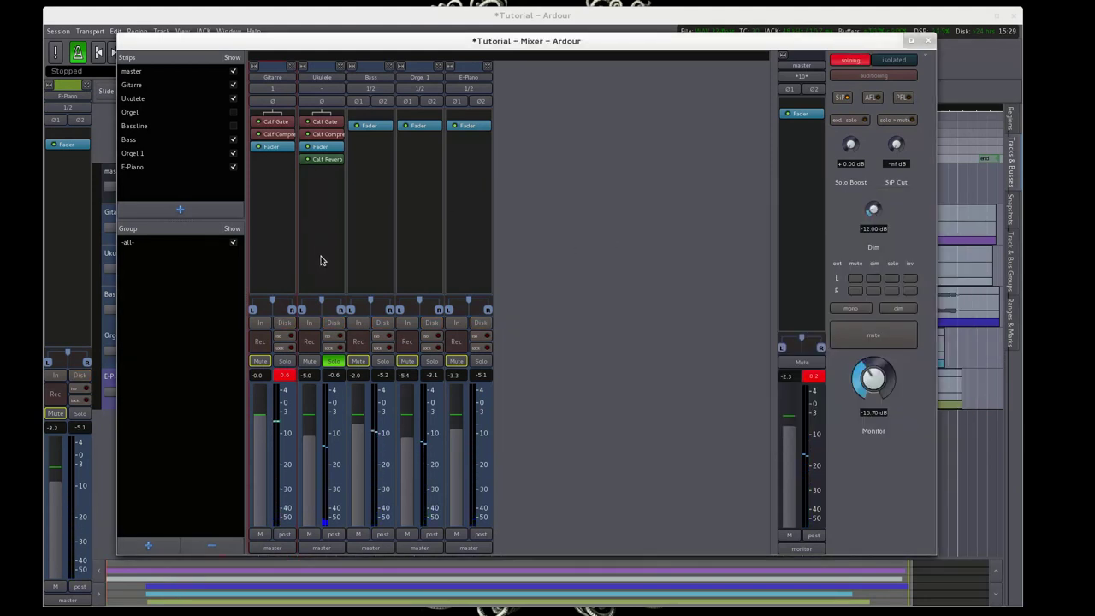
- Clear the master and Gitarre peak readings, and play the session, unsoloing Ukulele to hear the full mix
left_click(812, 376)
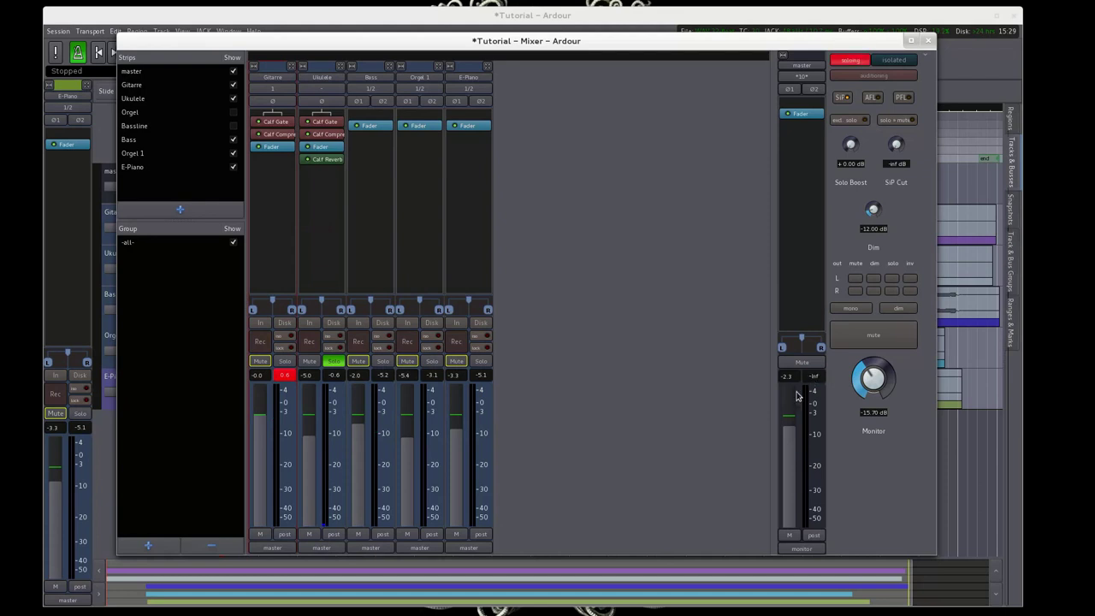
left_click(284, 374)
key("space")
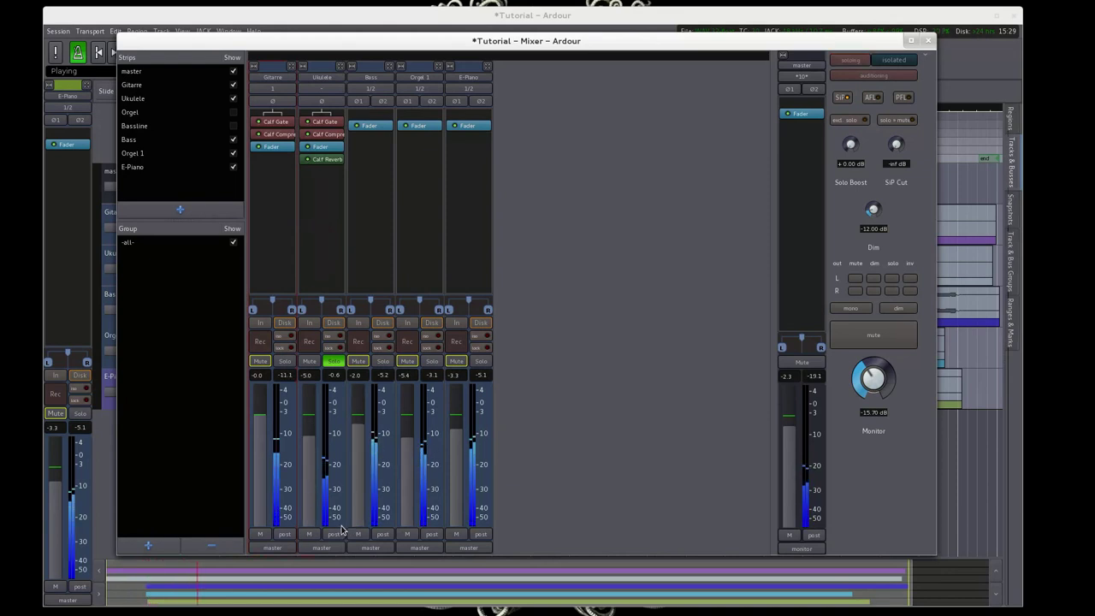
left_click(333, 361)
key("space")
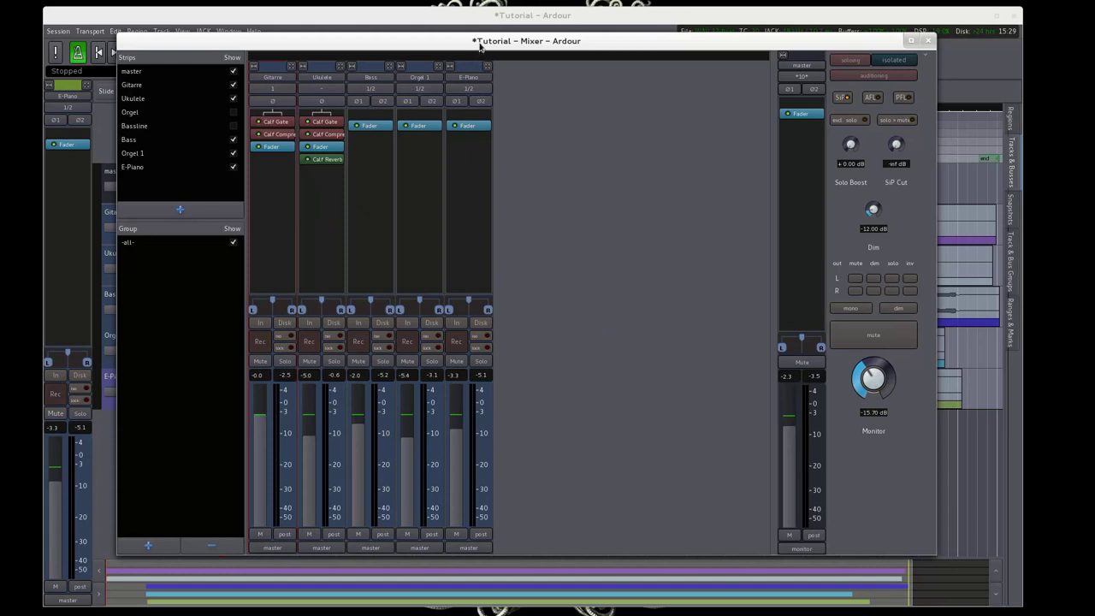
- During playback, set the faders to -0.4 dB on Gitarre, -5.4 on Ukulele, -0.2 on Bass, -4.1 on Orgel 1 and -2.2 on E-Piano
left_click_drag(476, 41, 470, 53)
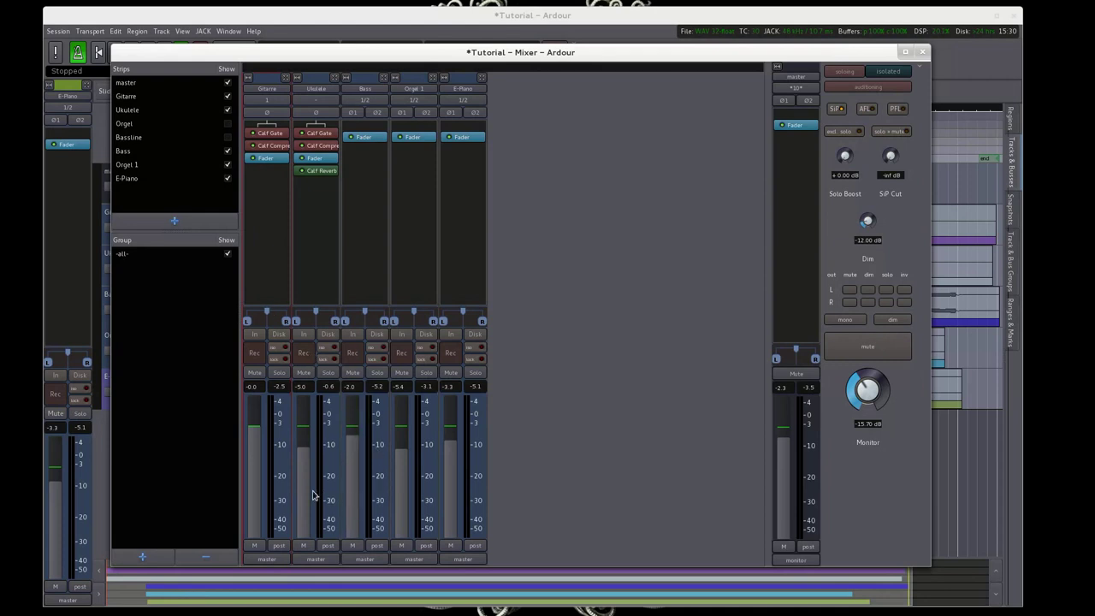
key("space")
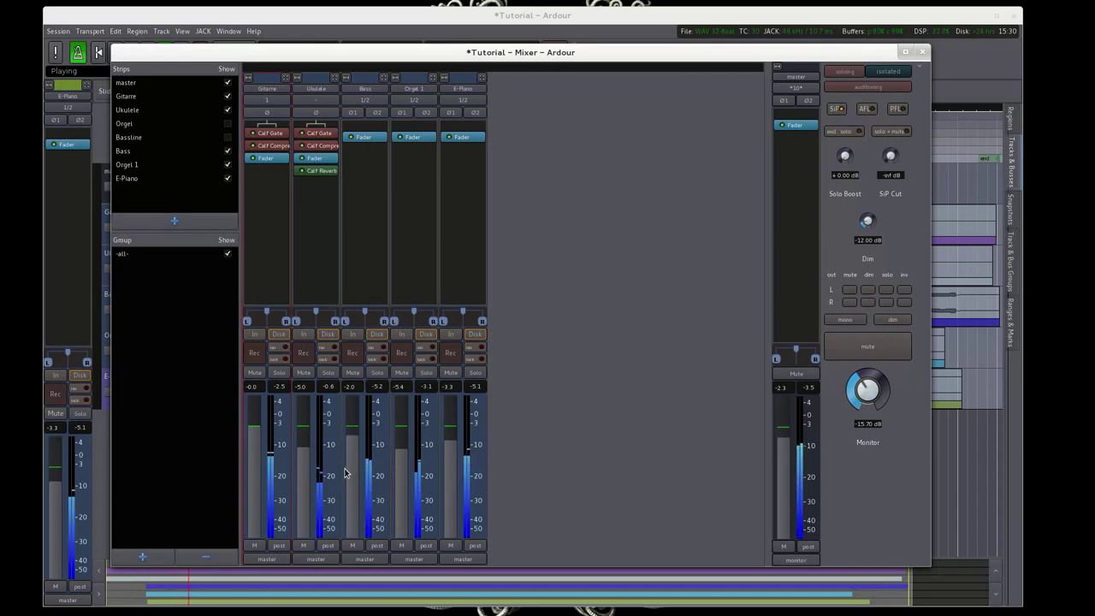
mouse_move(251, 471)
left_mouse_down()
mouse_move(251, 457)
mouse_move(252, 467)
left_mouse_up()
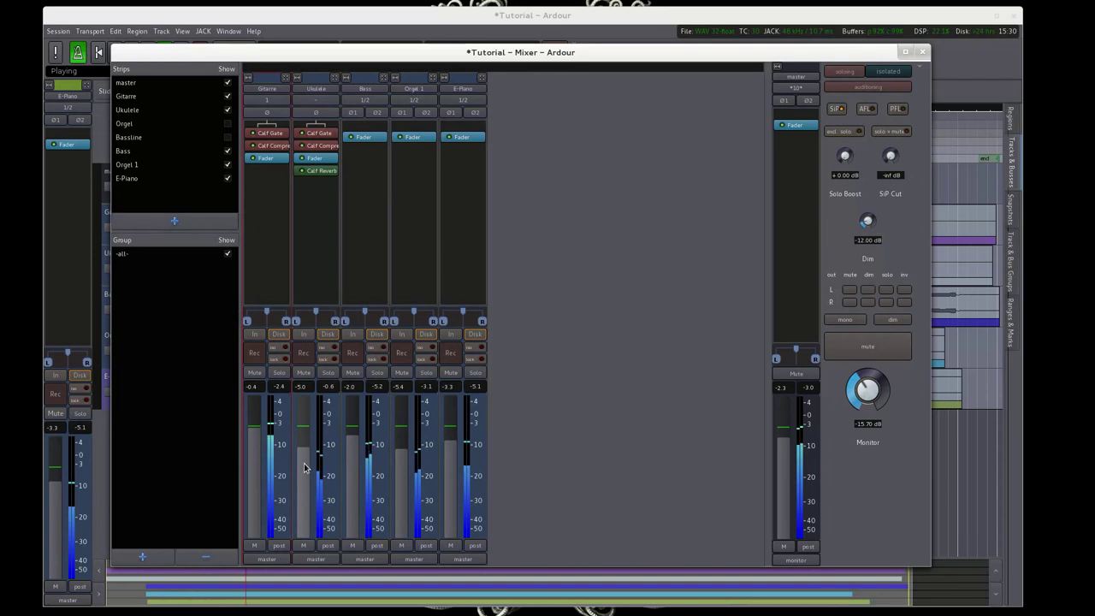
left_click_drag(304, 467, 356, 456)
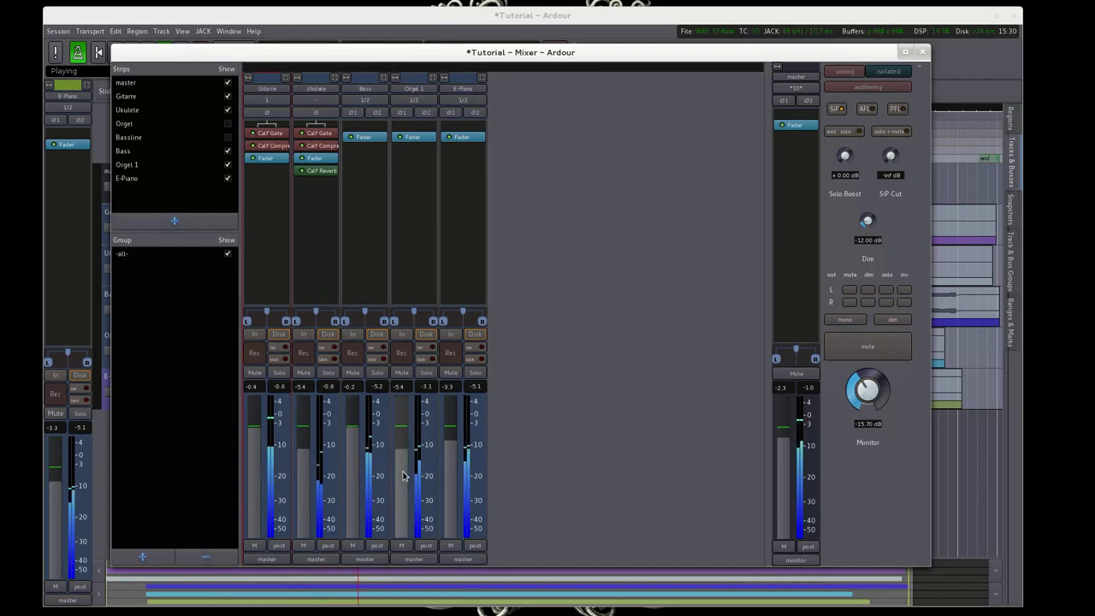
left_click_drag(404, 475, 454, 466)
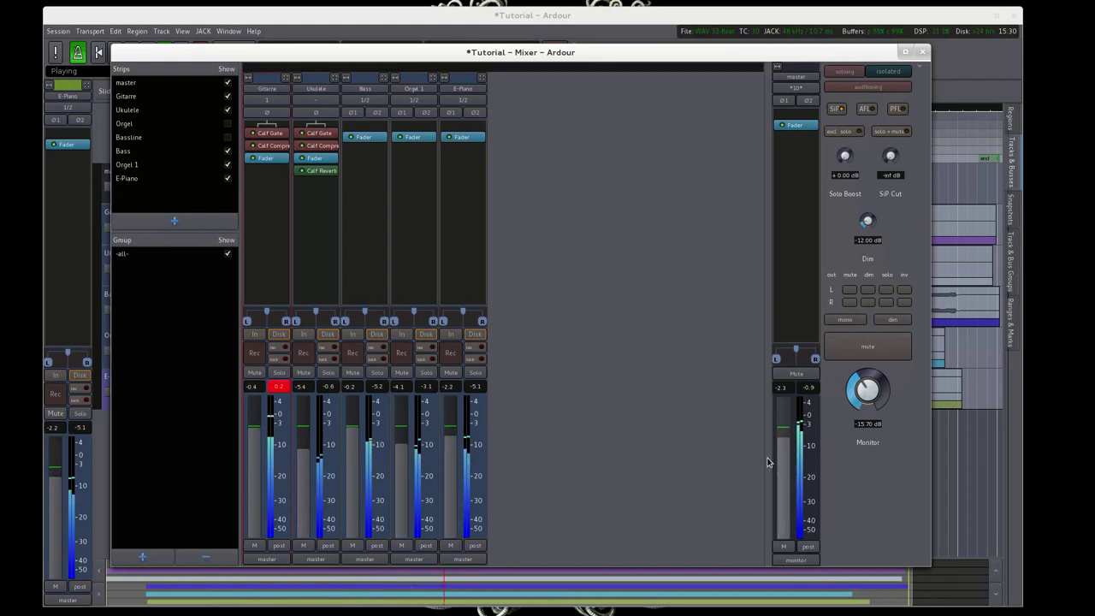
- Raise the master fader to -1.7 dB, clear its peak reading, and set the monitor level to -6.60 dB
left_click_drag(785, 469, 785, 465)
left_click(807, 387)
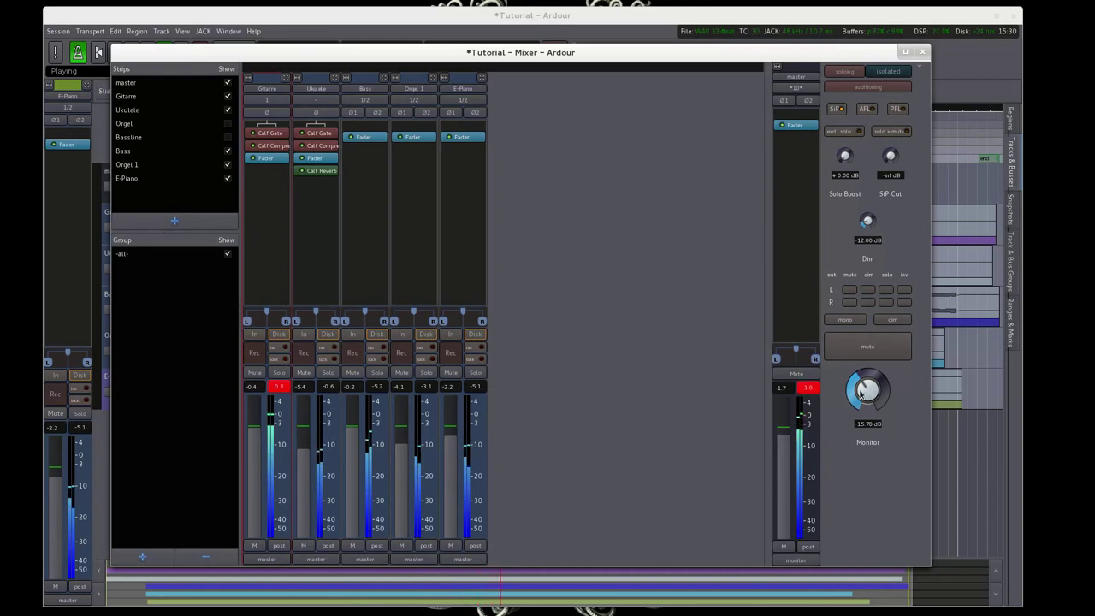
scroll(864, 389, "up", 5)
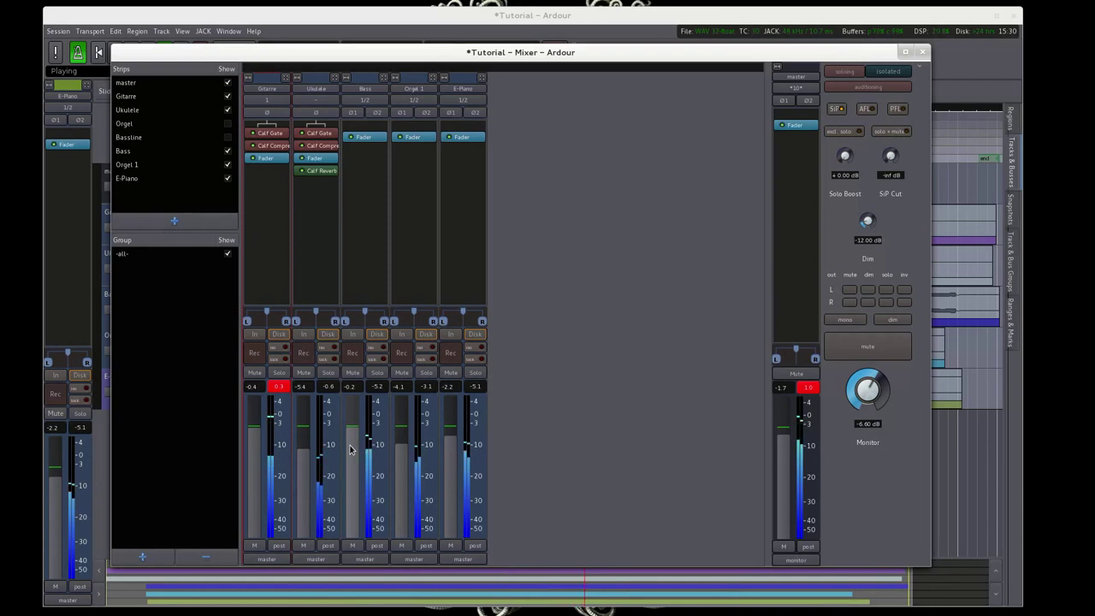
- Set the Gitarre fader to -1.8 dB, Orgel 1 to -3.1 and E-Piano to -2.7, then stop playback and clear Gitarre's peak reading
left_click_drag(257, 448, 400, 462)
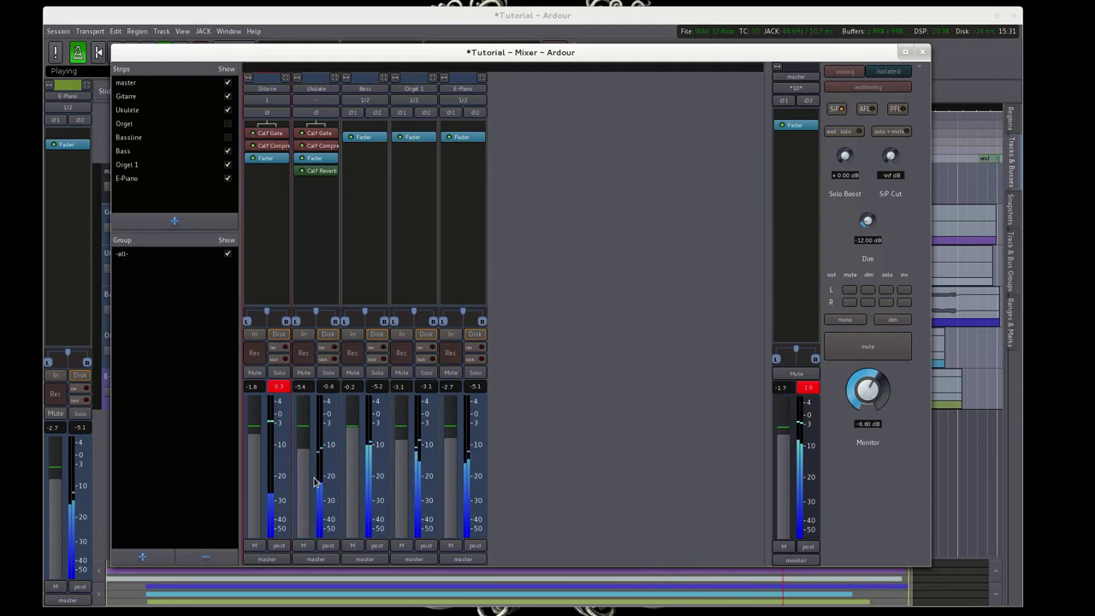
key("space")
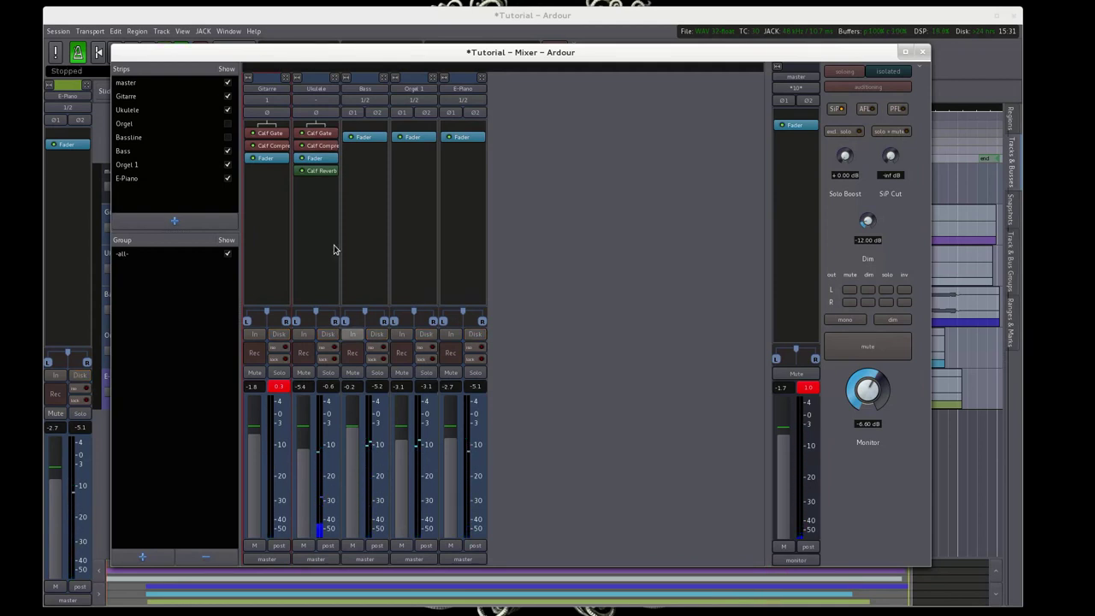
left_click(276, 389)
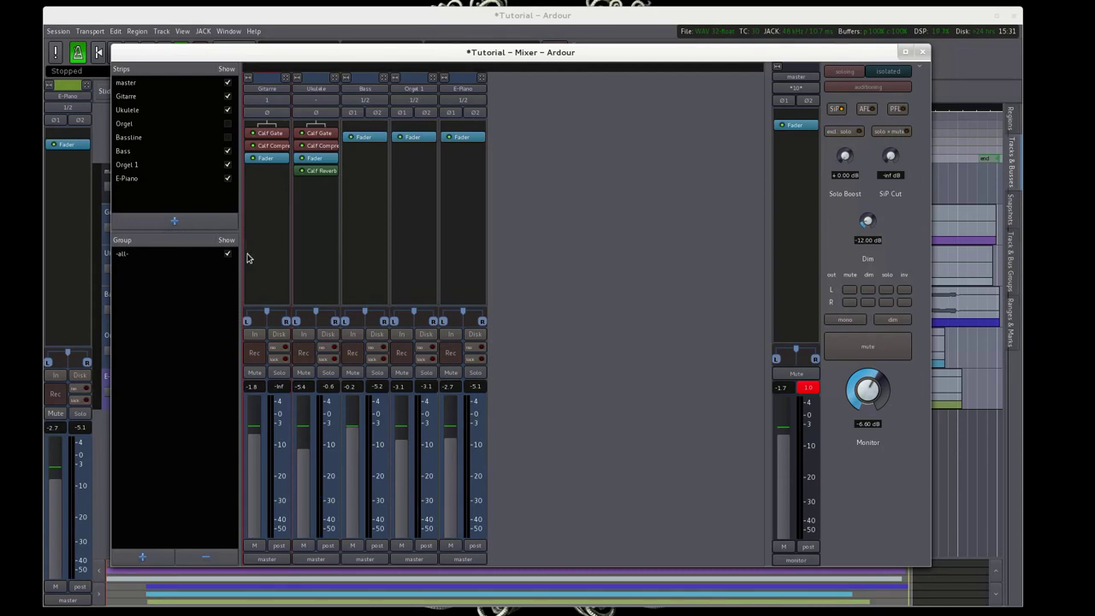
- Solo Gitarre, add a Calf Equalizer 12 Band after its fader, and place the equalizer's window clear of the plugin slots
mouse_move(409, 323)
mouse_move(361, 313)
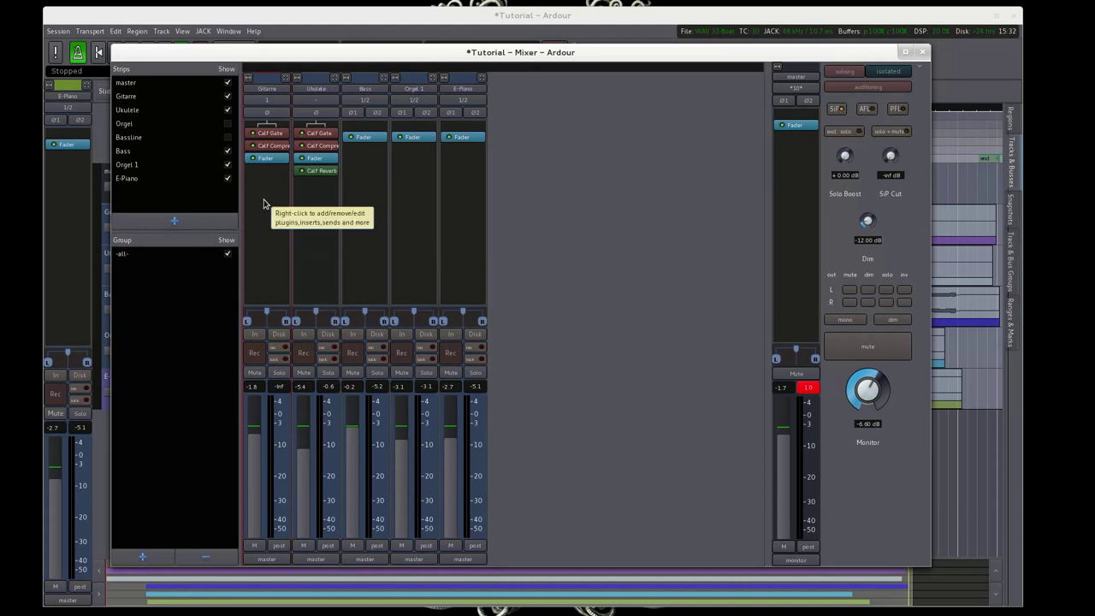
left_click(278, 372)
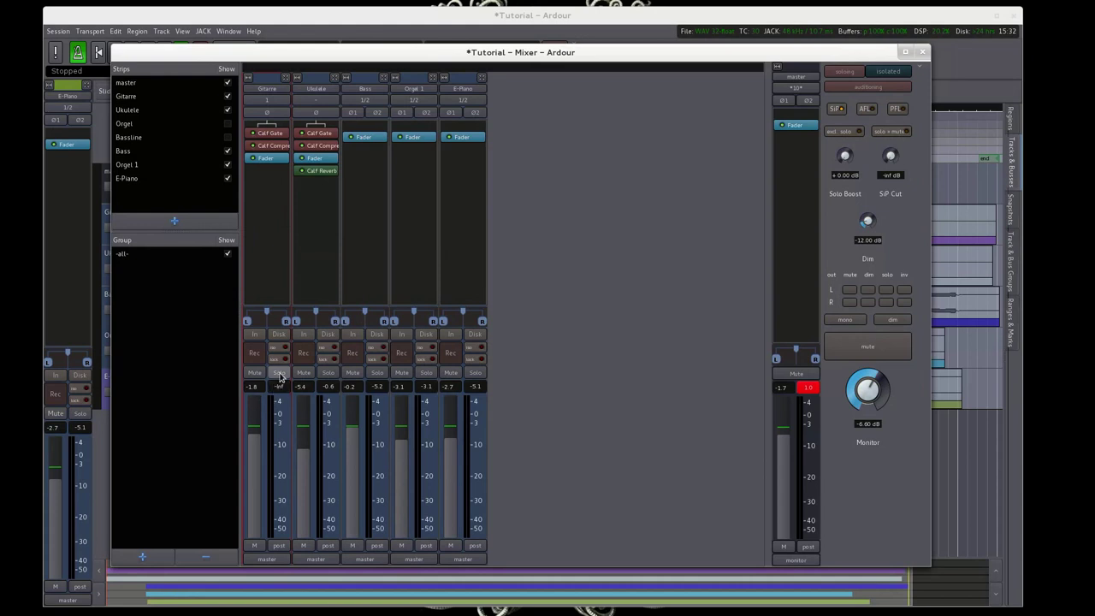
right_click(264, 175)
mouse_move(295, 177)
mouse_move(392, 177)
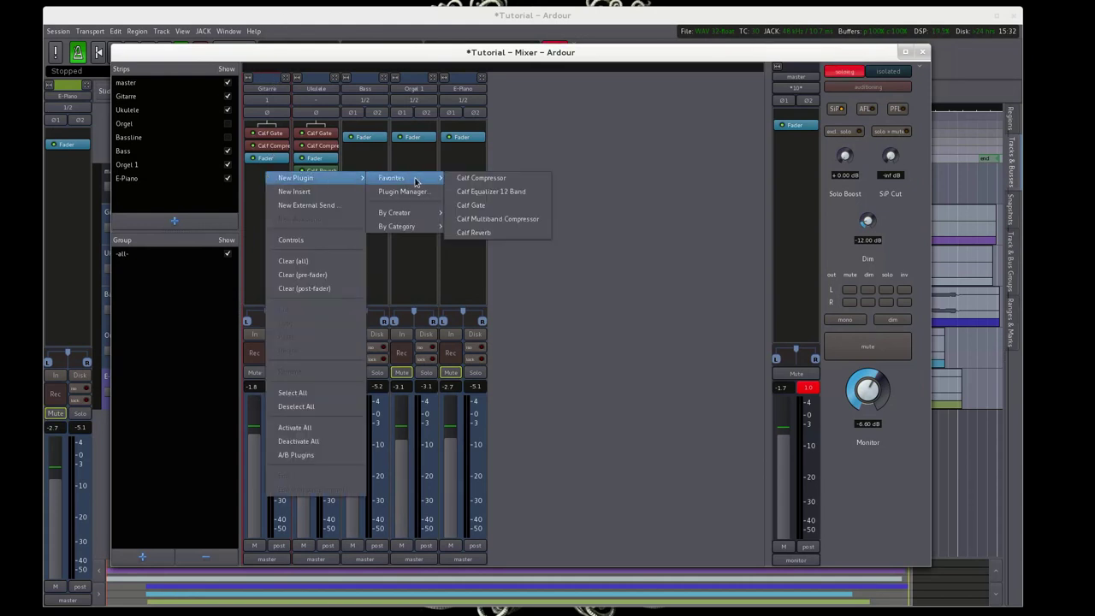
left_click(524, 192)
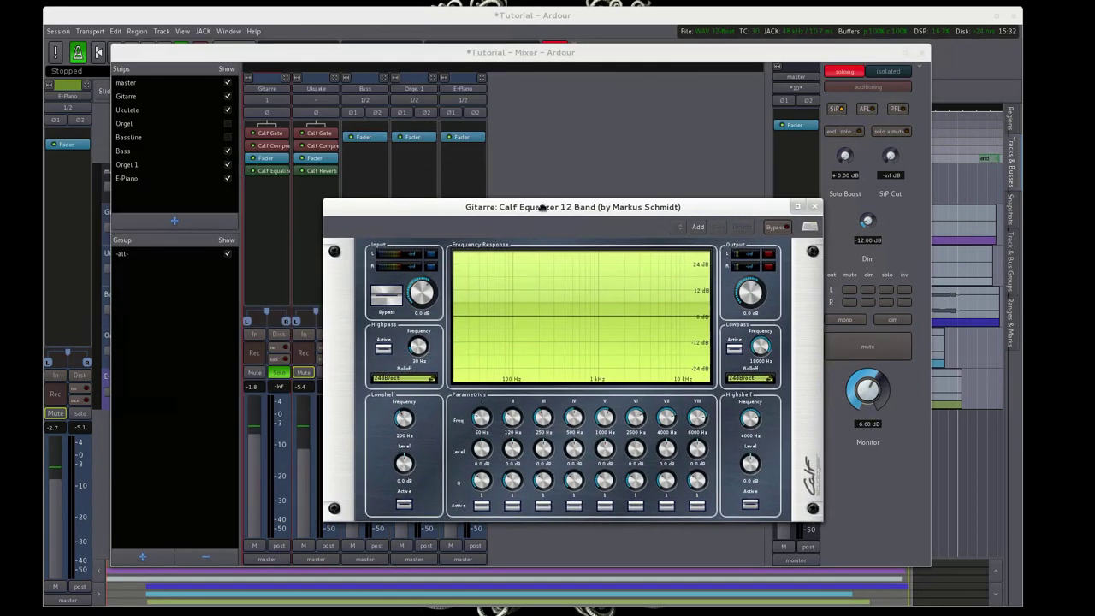
left_click_drag(541, 207, 569, 196)
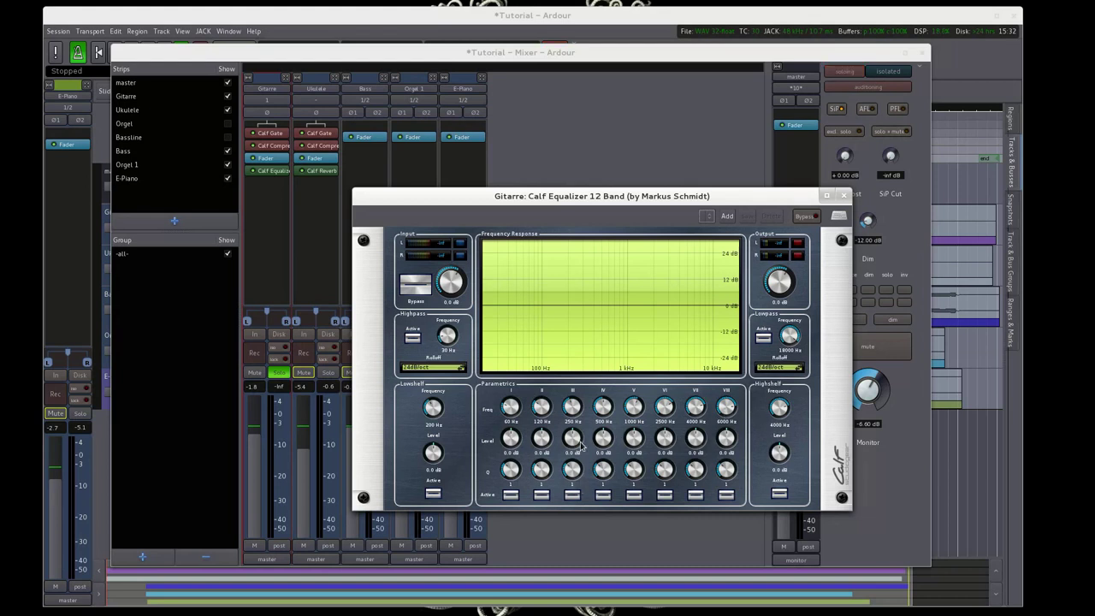
left_click_drag(532, 197, 581, 228)
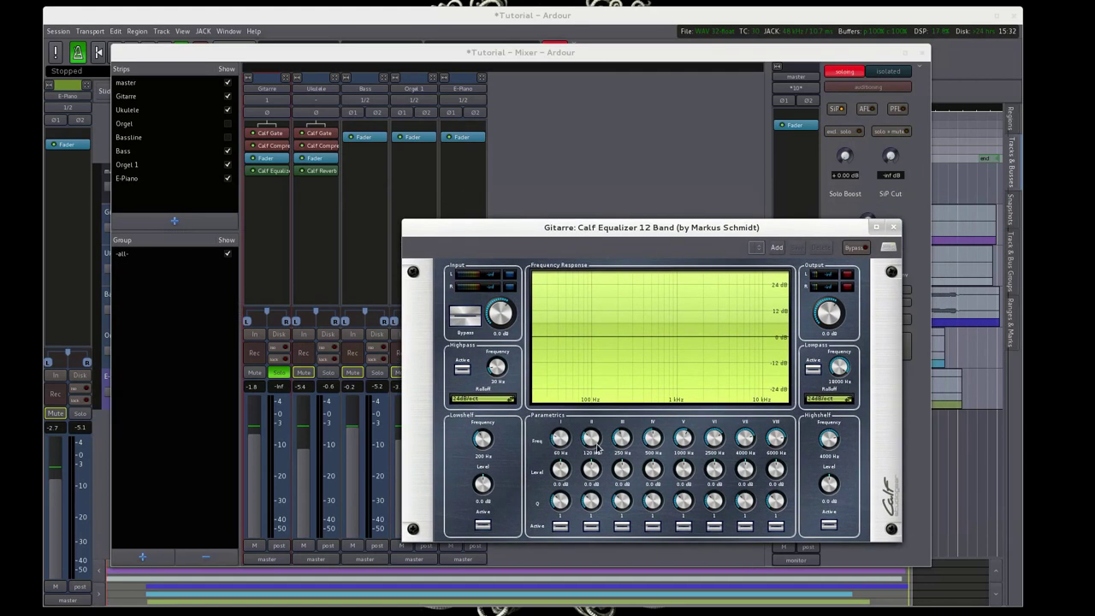
- During playback, activate parametric band II at 120 Hz in the Gitarre equalizer and boost its level to 7.2 dB
key("space")
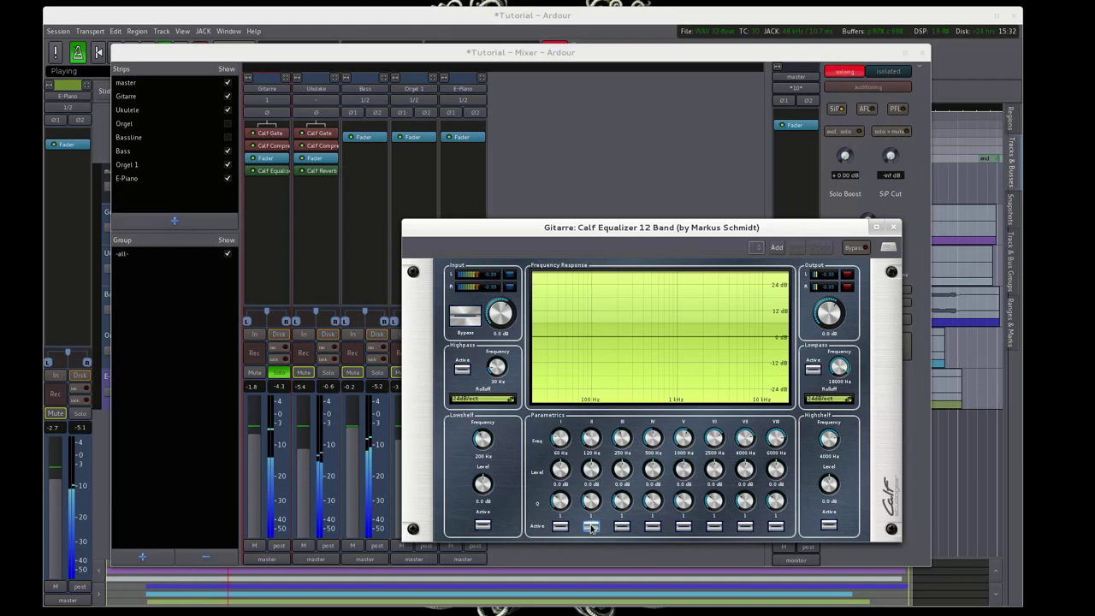
left_click_drag(588, 468, 588, 461)
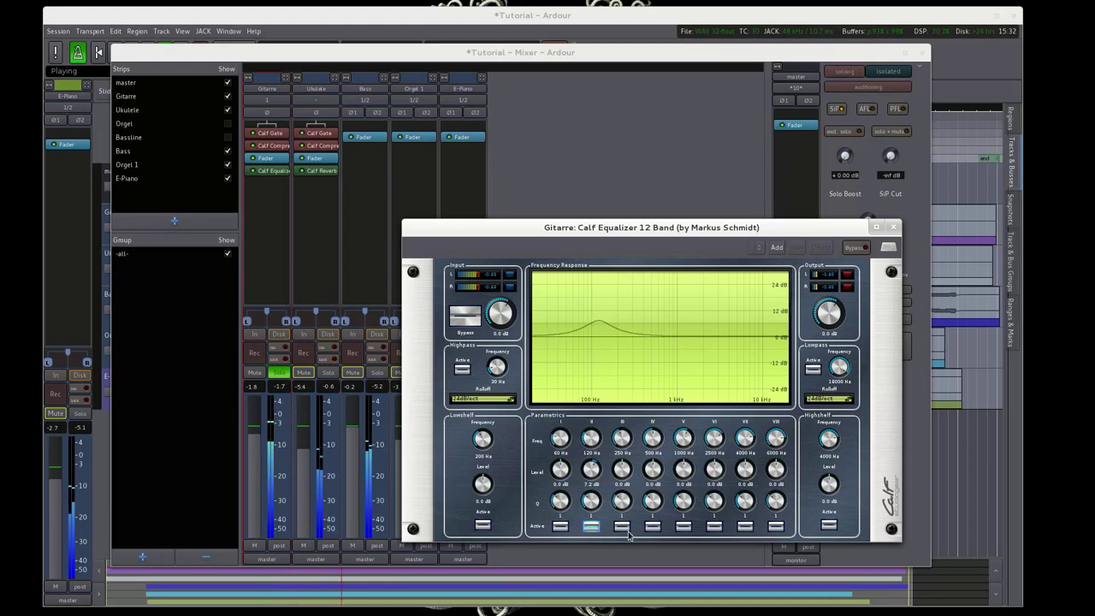
- Raise band II's frequency slightly above 120 Hz, and activate band VI at 2500 Hz with its level at 2.2 dB
mouse_move(591, 447)
left_mouse_down()
mouse_move(589, 426)
mouse_move(587, 440)
left_mouse_up()
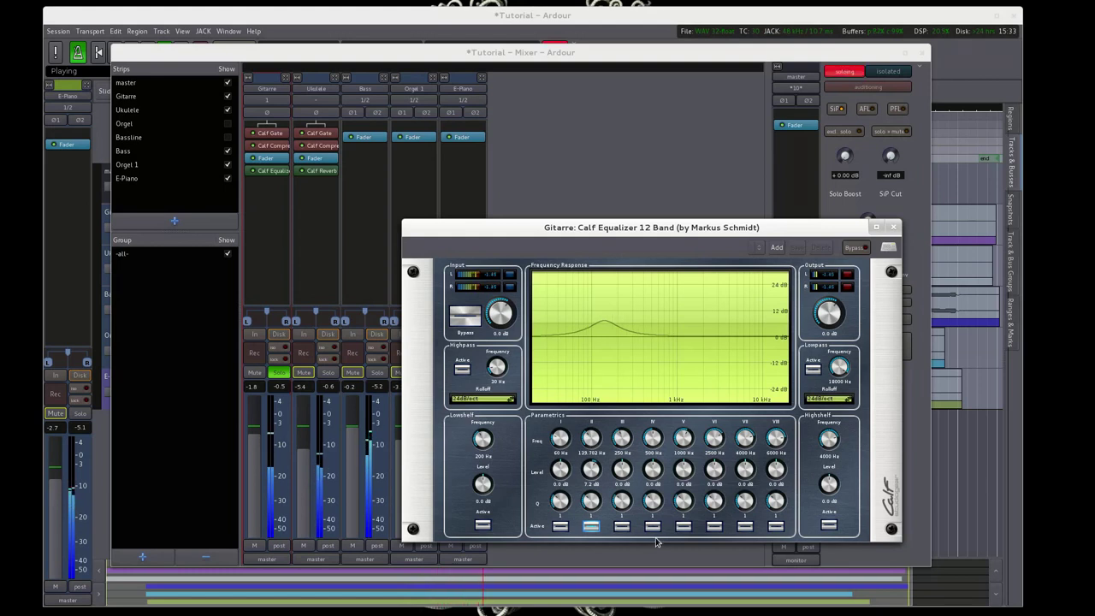
left_click(714, 526)
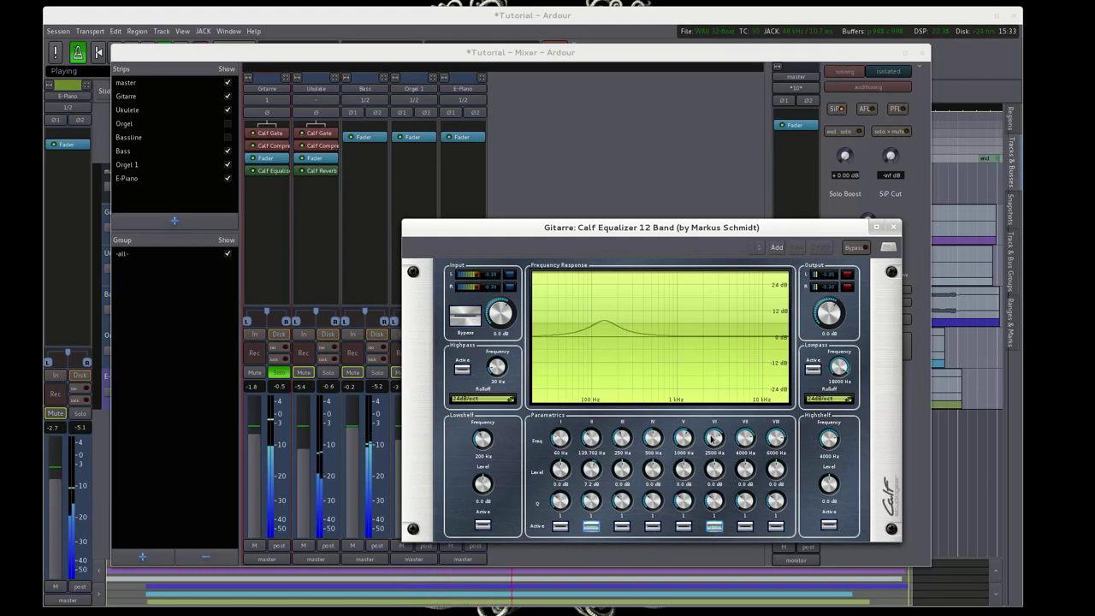
left_click_drag(712, 468, 711, 468)
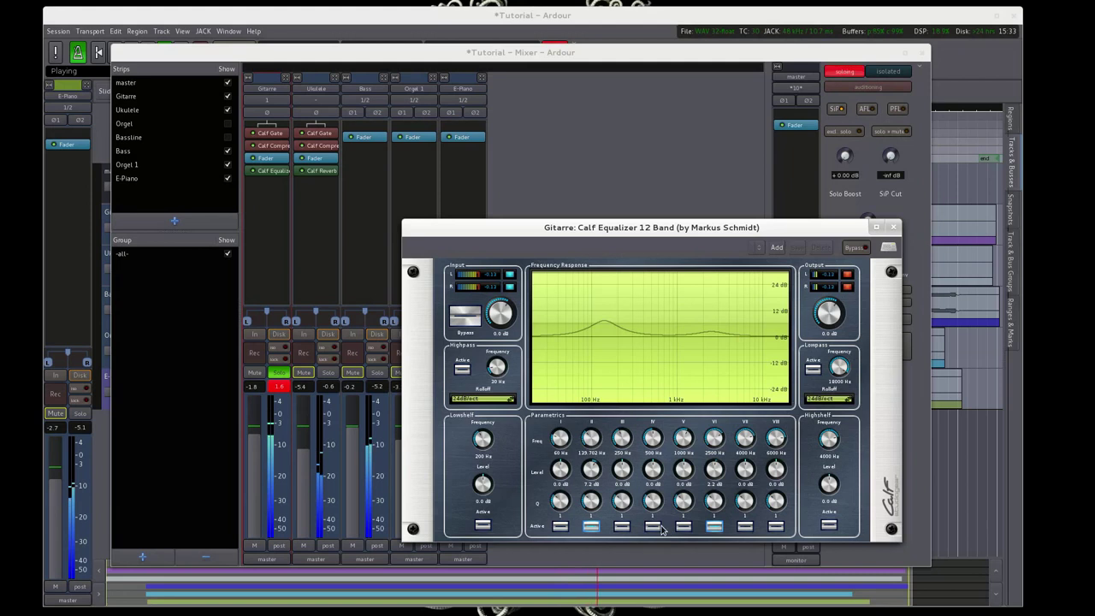
- Return band II's frequency to 120 Hz, and activate band I at 60 Hz with its level cut to -5.0 dB
scroll(588, 440, "down", 3)
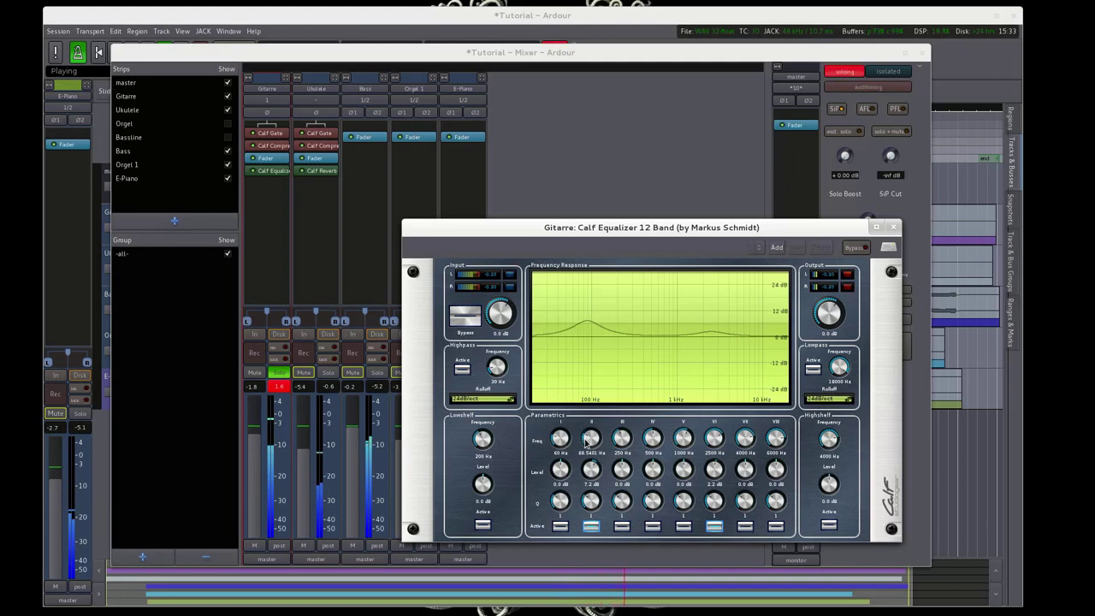
scroll(587, 439, "up", 2)
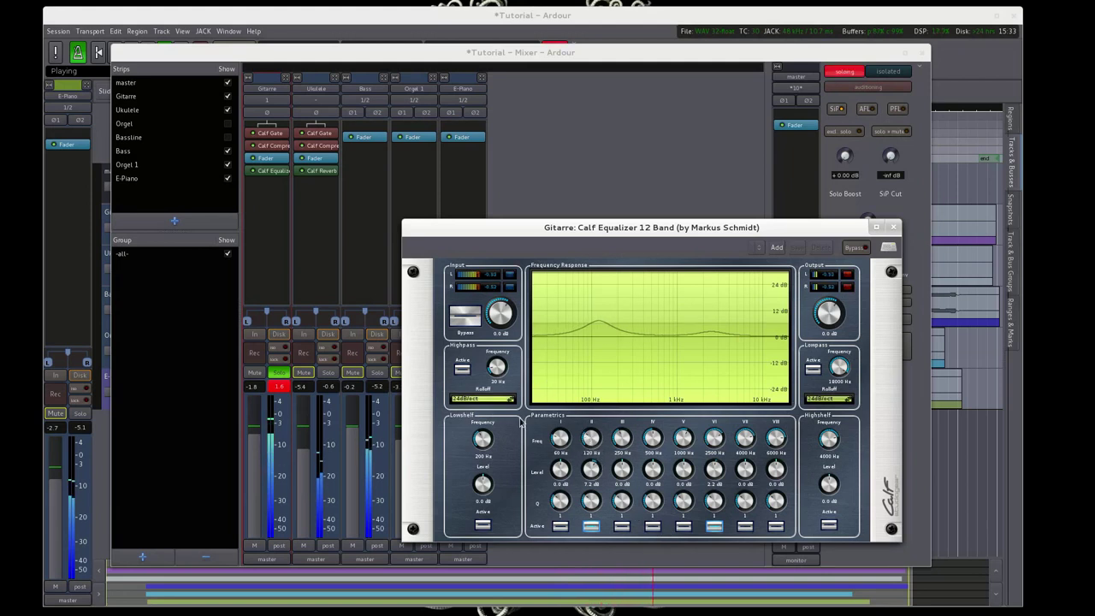
left_click(559, 525)
left_click_drag(559, 469, 562, 480)
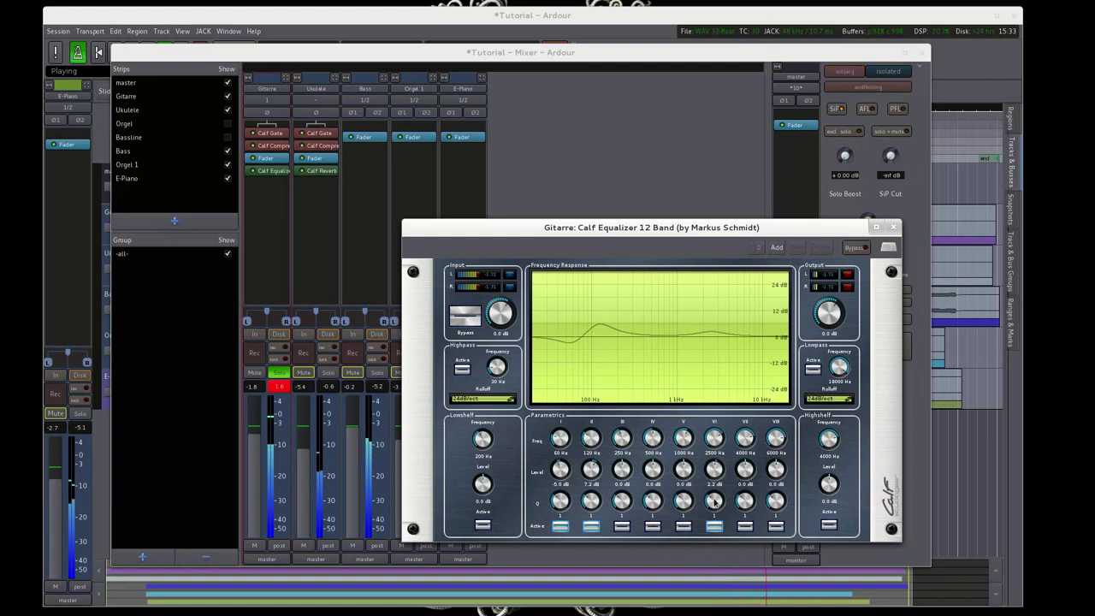
- Reshape band VI of the Gitarre equalizer with a slightly higher frequency, a level of 4.3 dB and a Q of 1.31826
left_click_drag(714, 502, 710, 470)
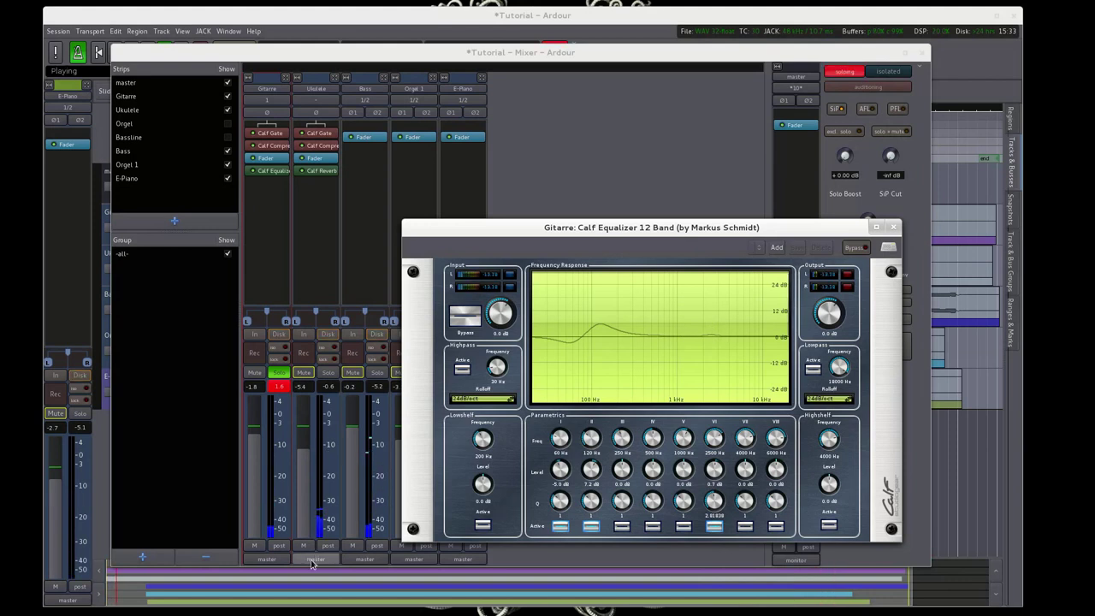
left_click(246, 17)
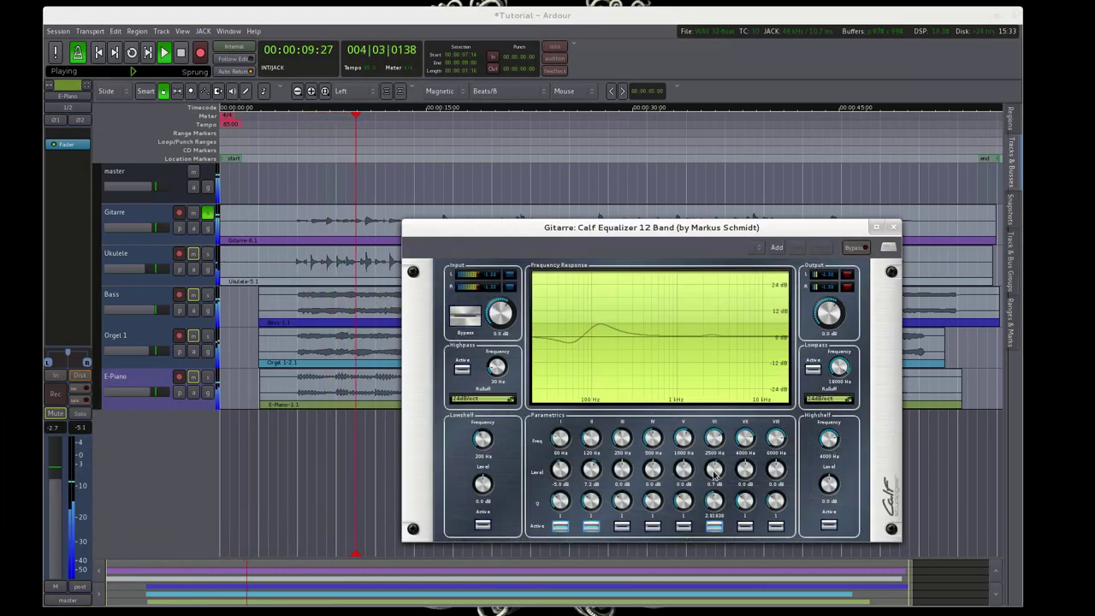
left_click_drag(714, 475, 714, 440)
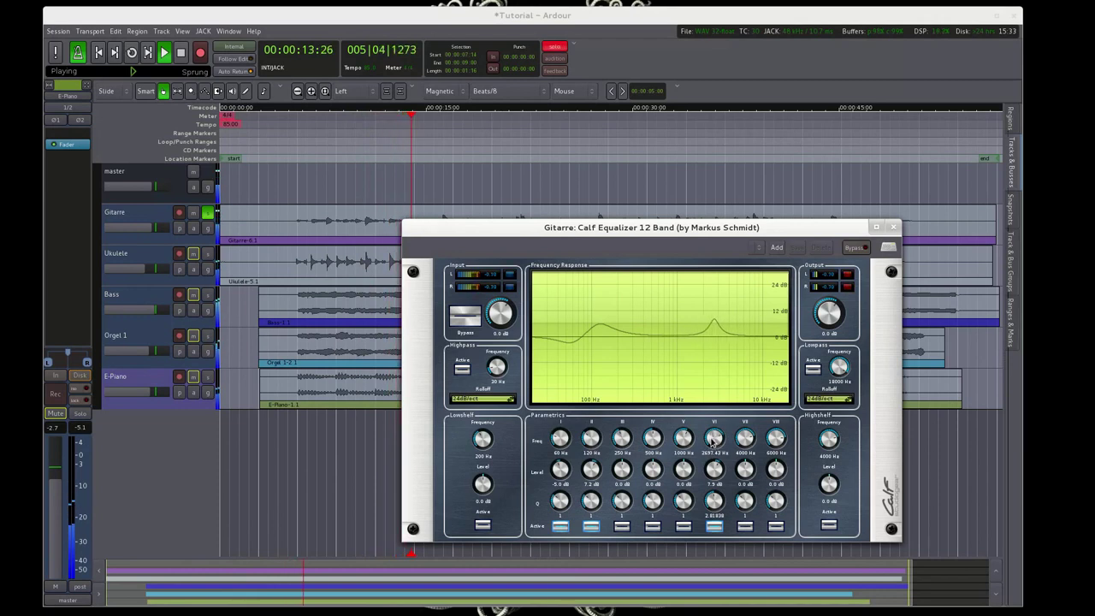
left_click_drag(714, 499, 714, 508)
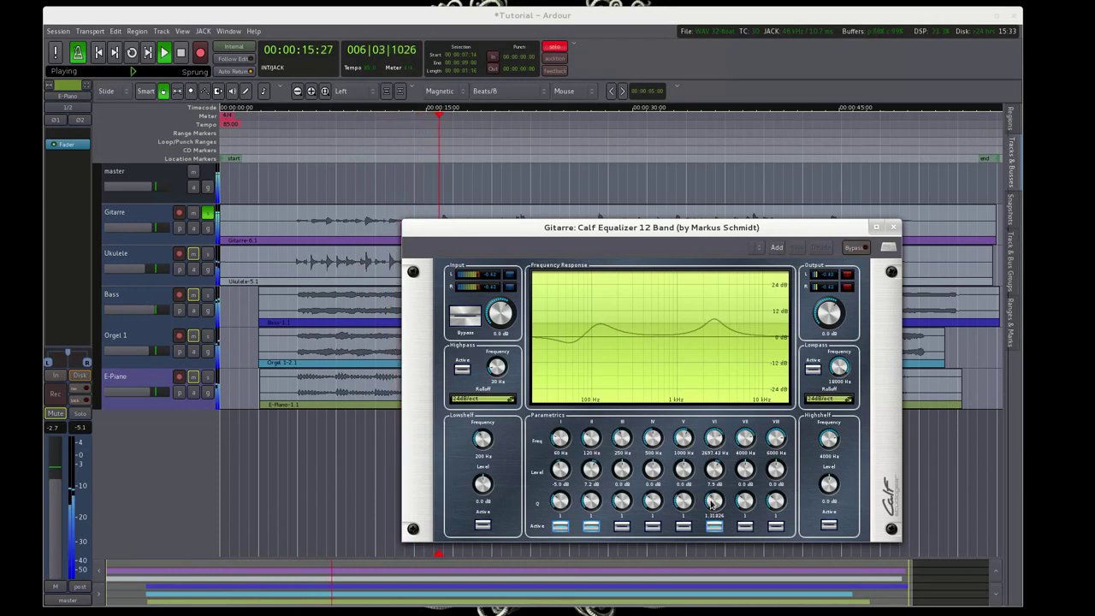
left_click_drag(714, 466, 717, 471)
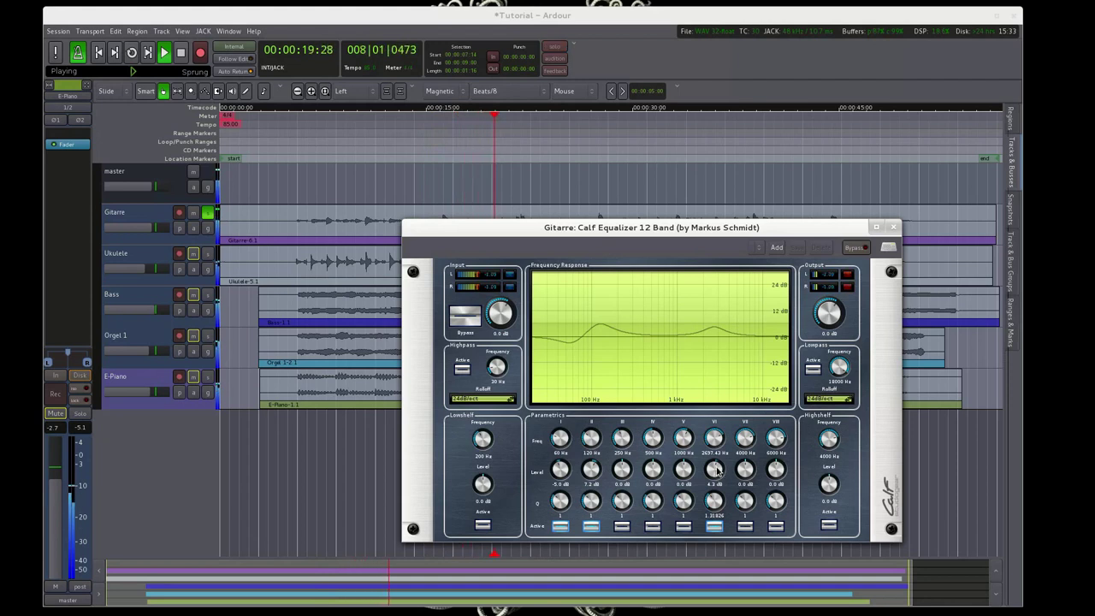
- Play from the mixer, compare the Gitarre equalizer with bypass, lower band VI's frequency to 2147.43 Hz, and stop playback
key("alt+Tab")
key("alt+Tab")
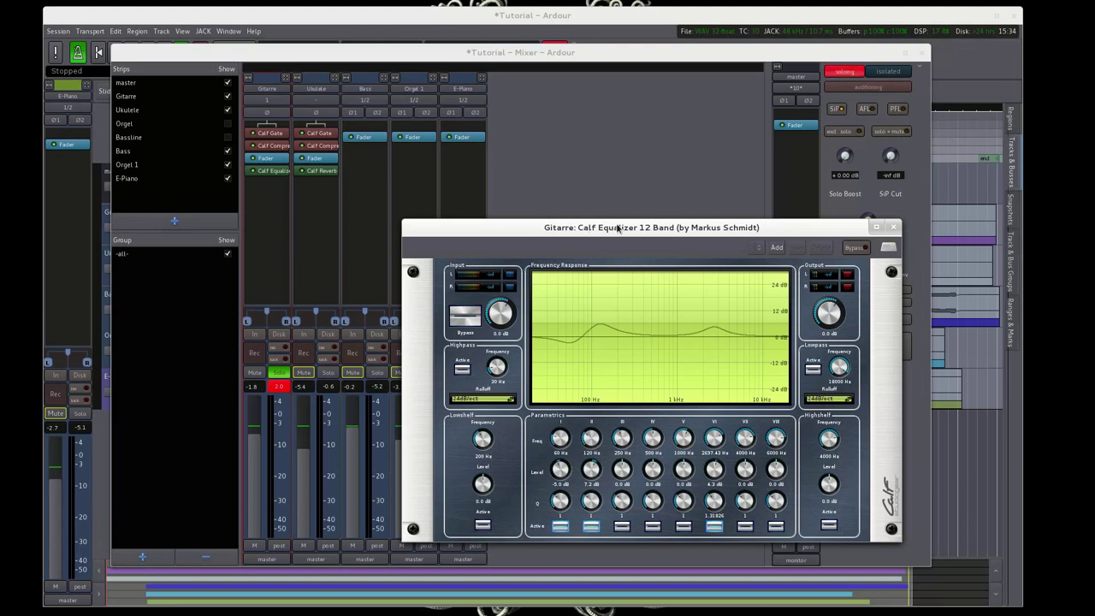
left_click_drag(616, 236, 617, 238)
key("space")
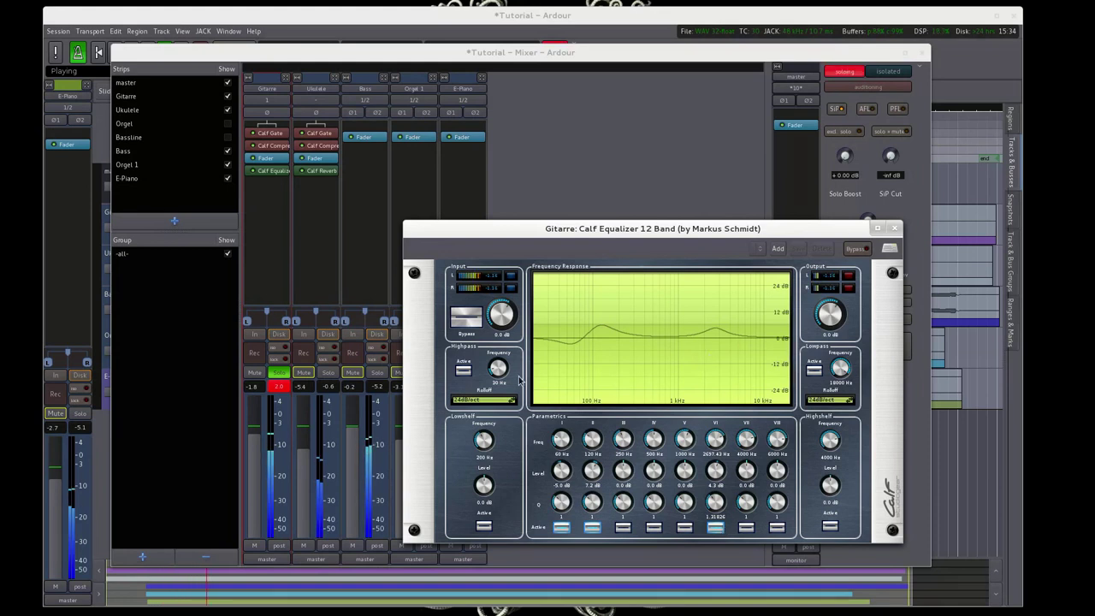
left_click(466, 321)
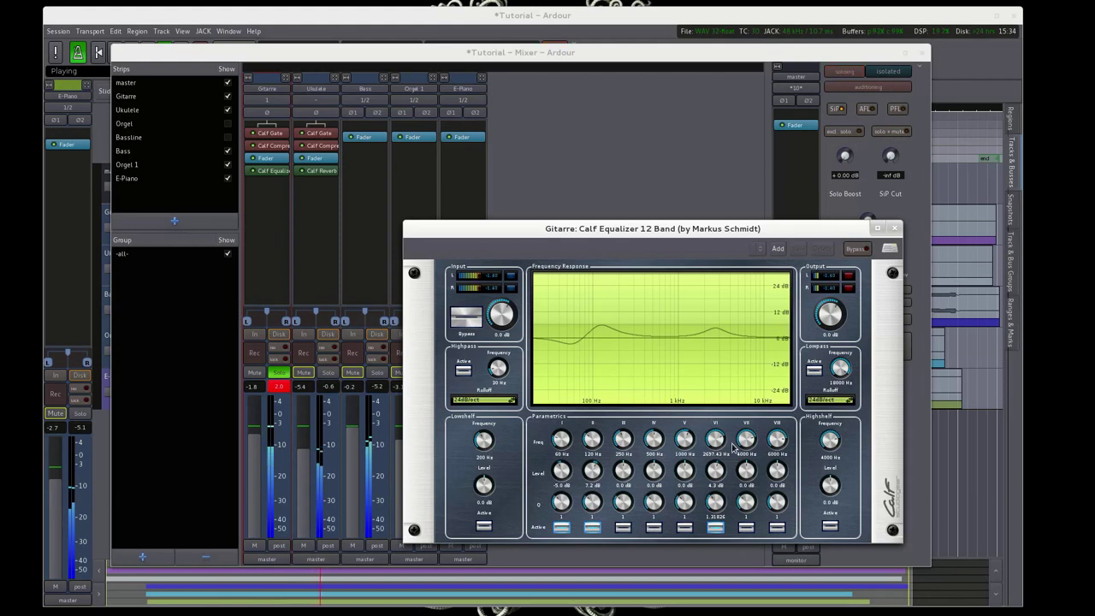
mouse_move(717, 481)
left_mouse_down()
mouse_move(718, 444)
mouse_move(715, 466)
left_mouse_up()
key("space")
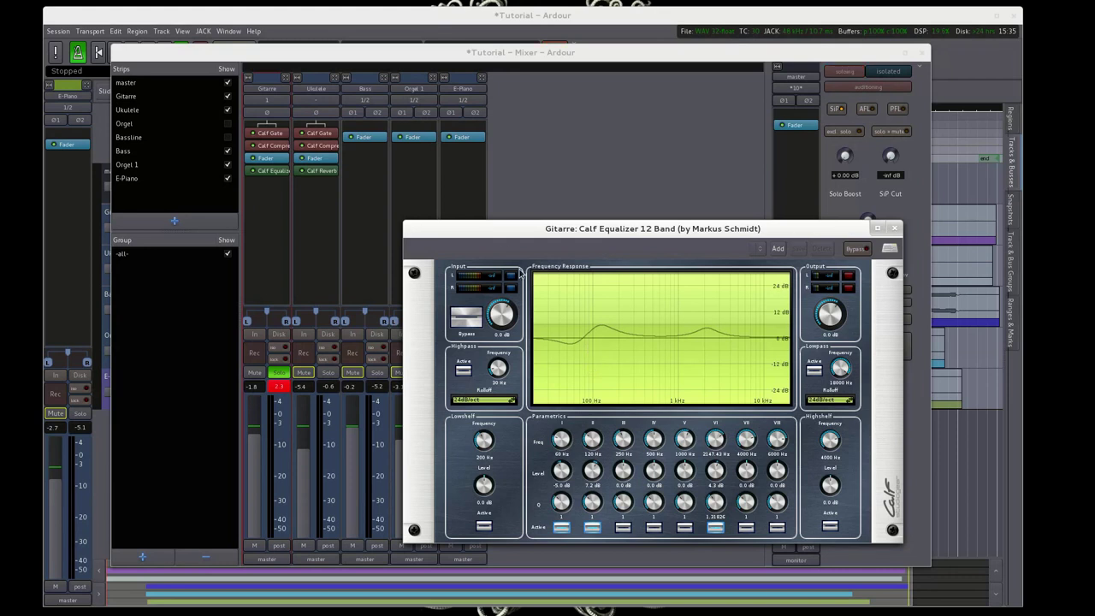
- Close the Gitarre equalizer, copy it to the Ukulele strip directly after the fader, and open the copy clear of the plugin slots
left_click(894, 232)
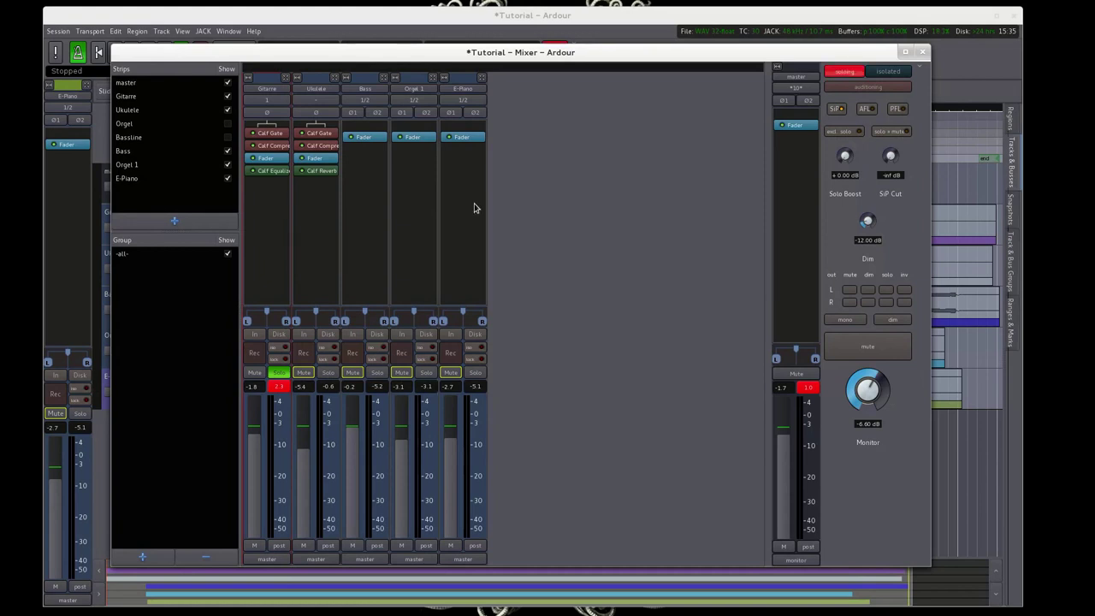
left_click_drag(272, 170, 324, 174)
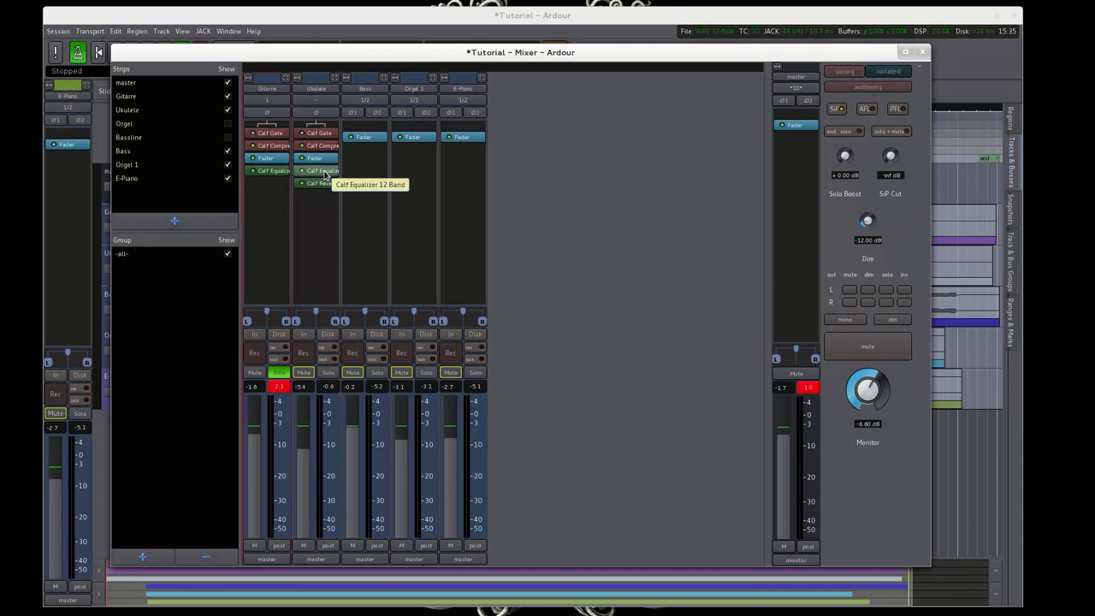
double_click(324, 174)
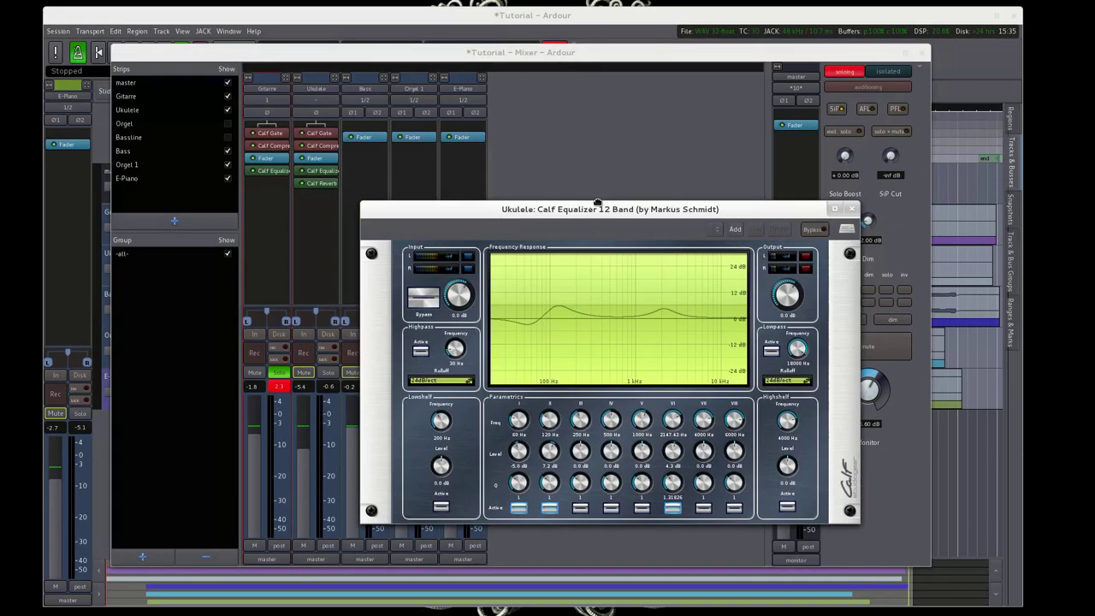
left_click_drag(643, 202, 673, 166)
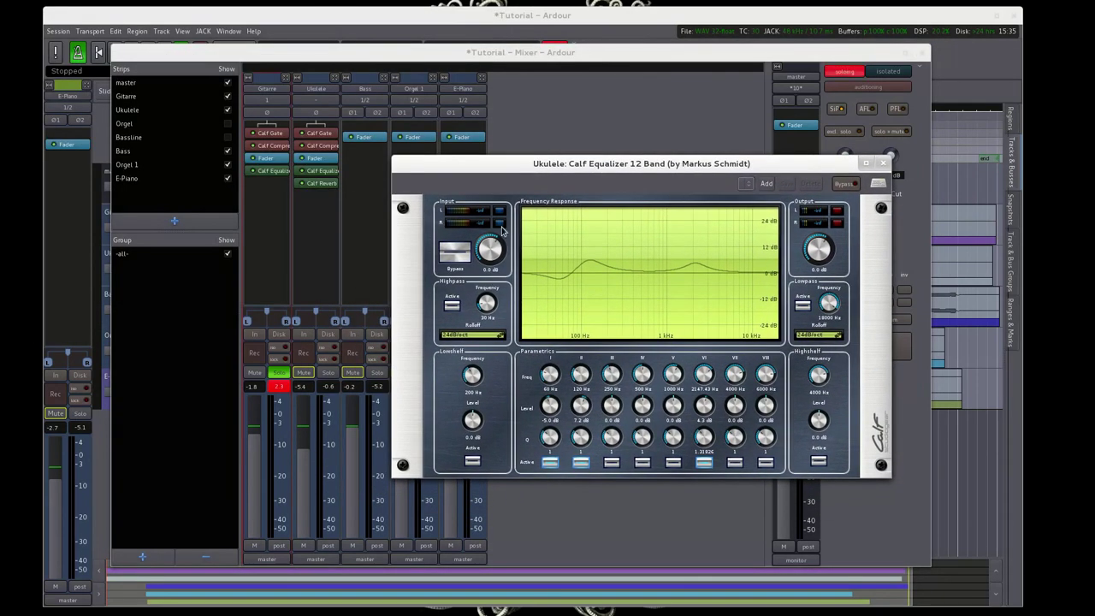
- Reset bands I and II to 0.0 dB and band VI to 2500 Hz, and deactivate all three in the Ukulele equalizer
double_click(579, 407)
double_click(547, 411)
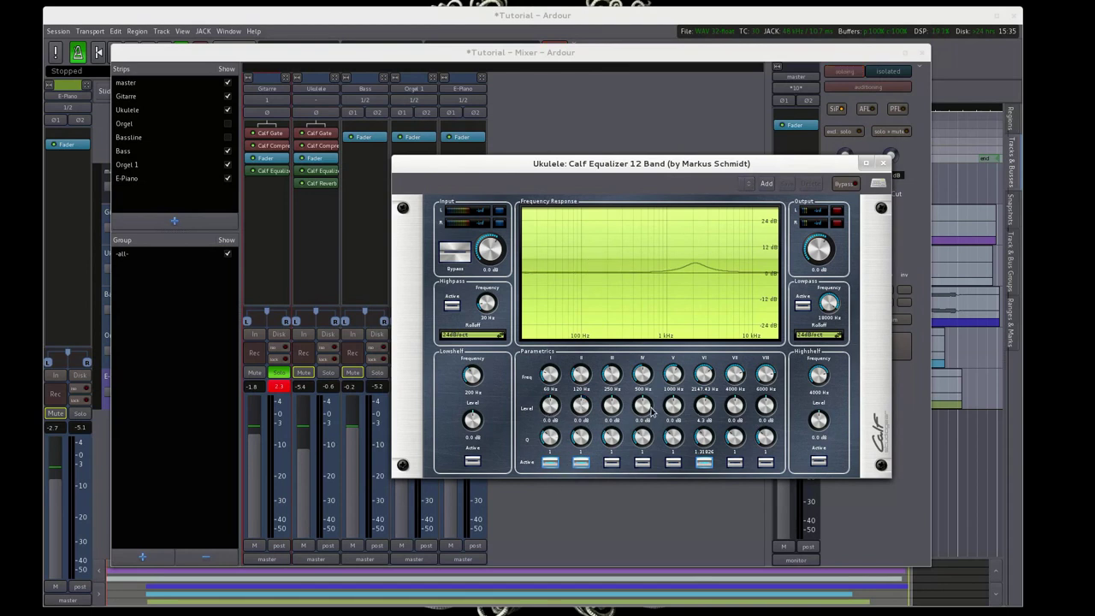
left_click(706, 463)
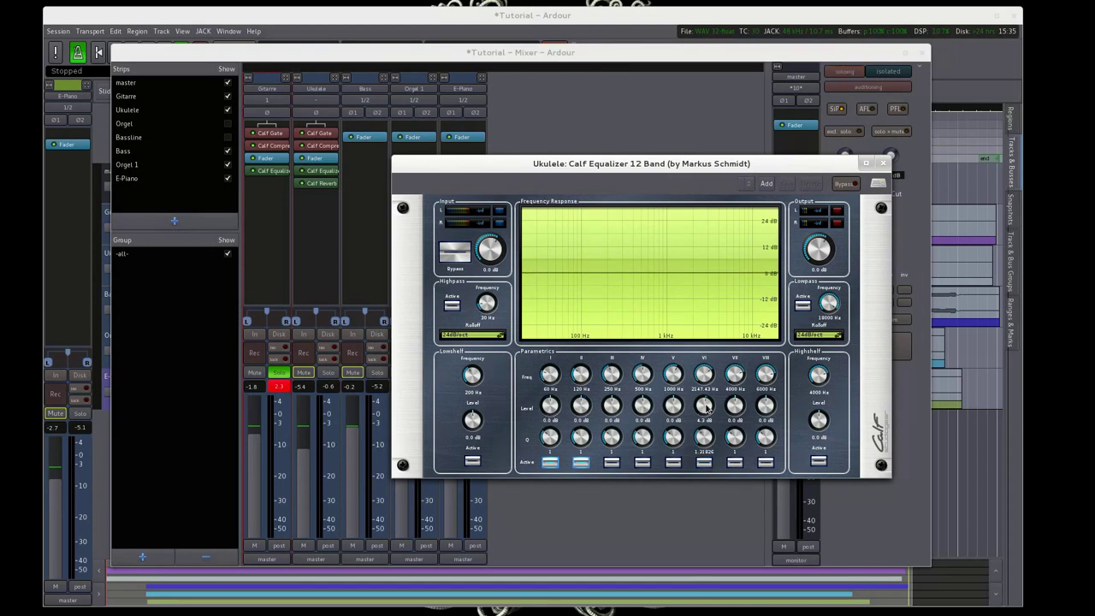
double_click(706, 375)
left_click(581, 462)
left_click(550, 462)
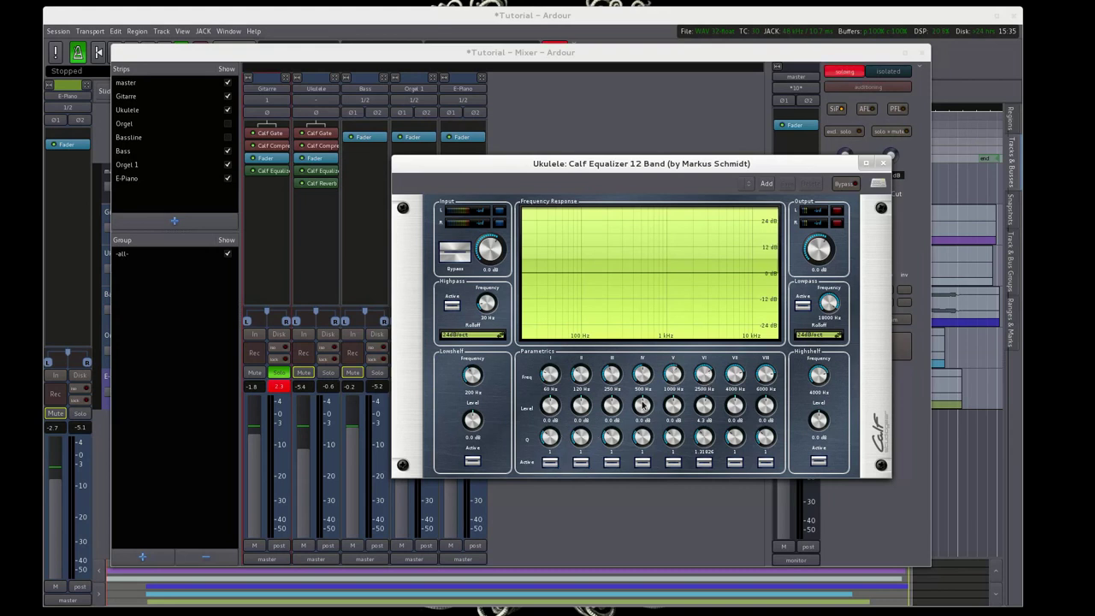
- Solo Ukulele instead of Gitarre, and start playback from 00:00:05:19, where the notes begin
left_click(884, 162)
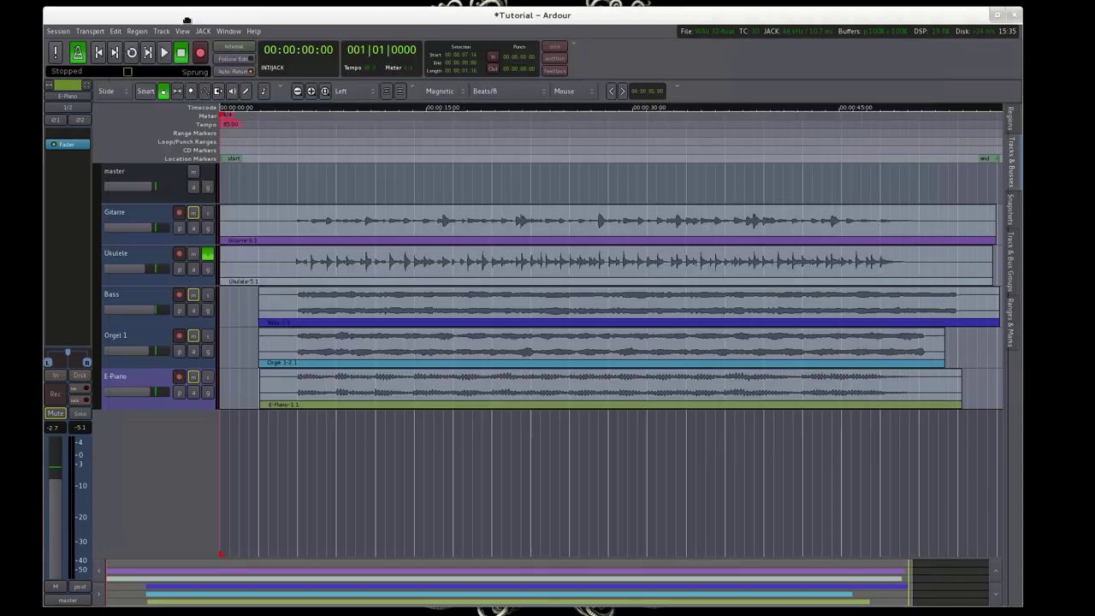
left_click(300, 117)
left_click_drag(300, 117, 298, 117)
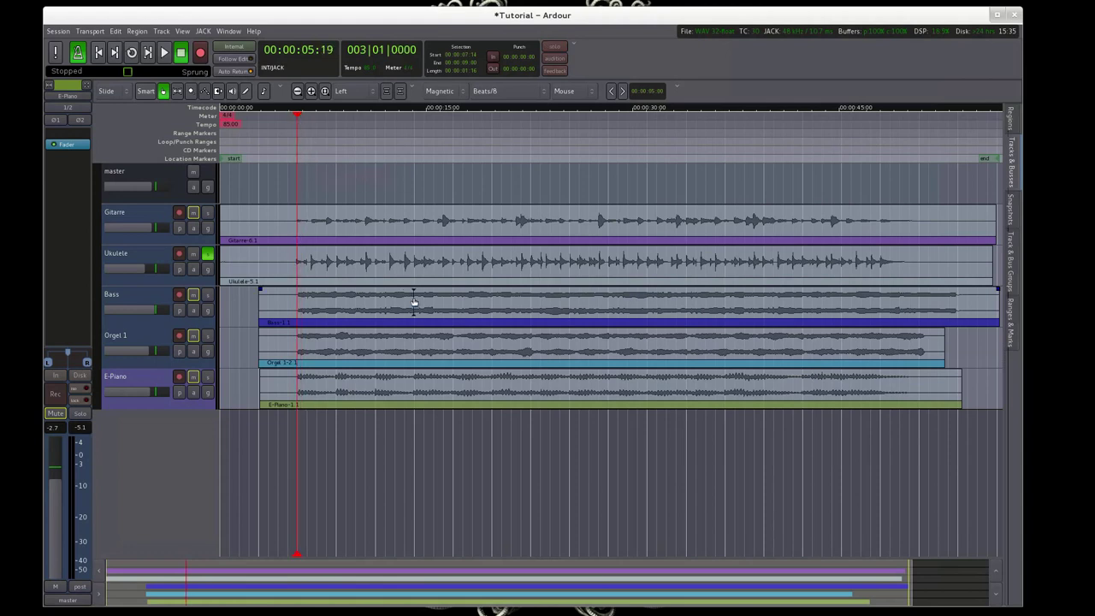
key("space")
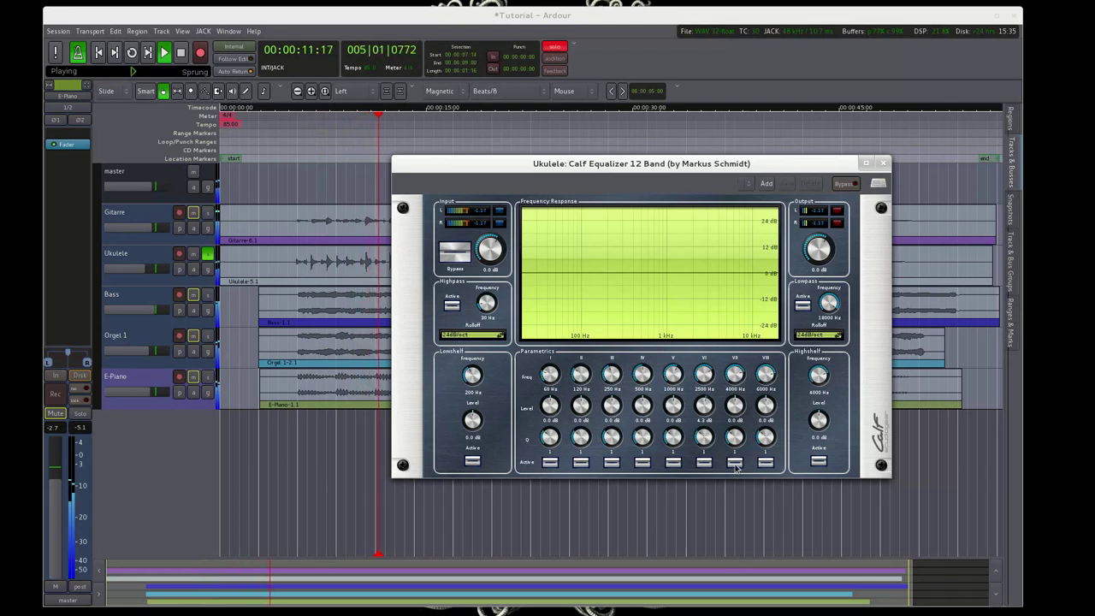
- Activate band VII at 4000 Hz in the Ukulele equalizer, boost it by about 5 dB, and compare with bypass
left_click(733, 463)
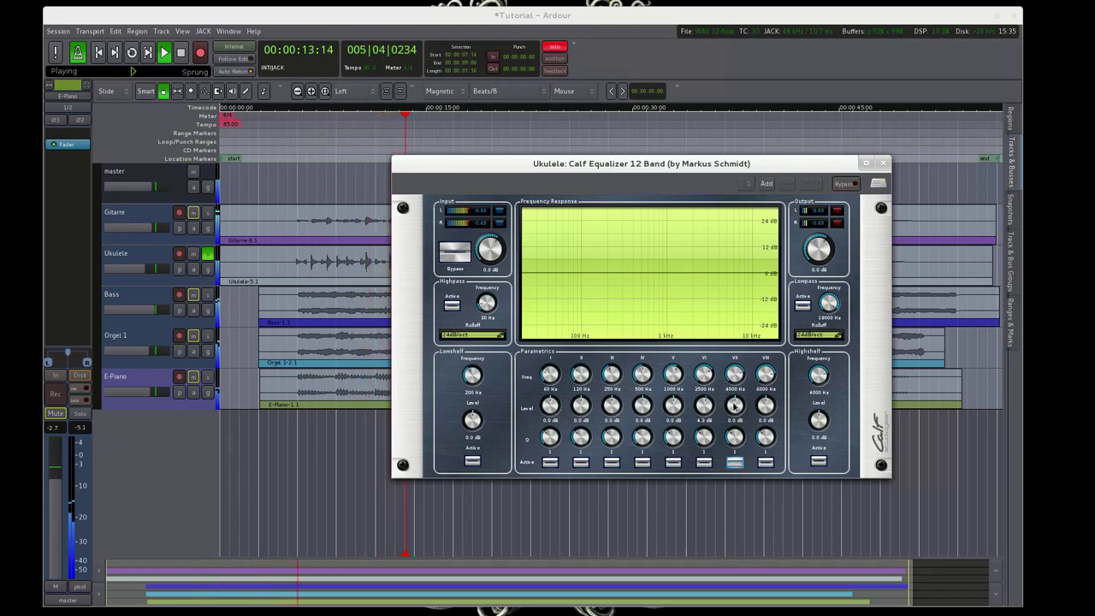
mouse_move(732, 408)
left_mouse_down()
mouse_move(729, 419)
mouse_move(725, 395)
left_mouse_up()
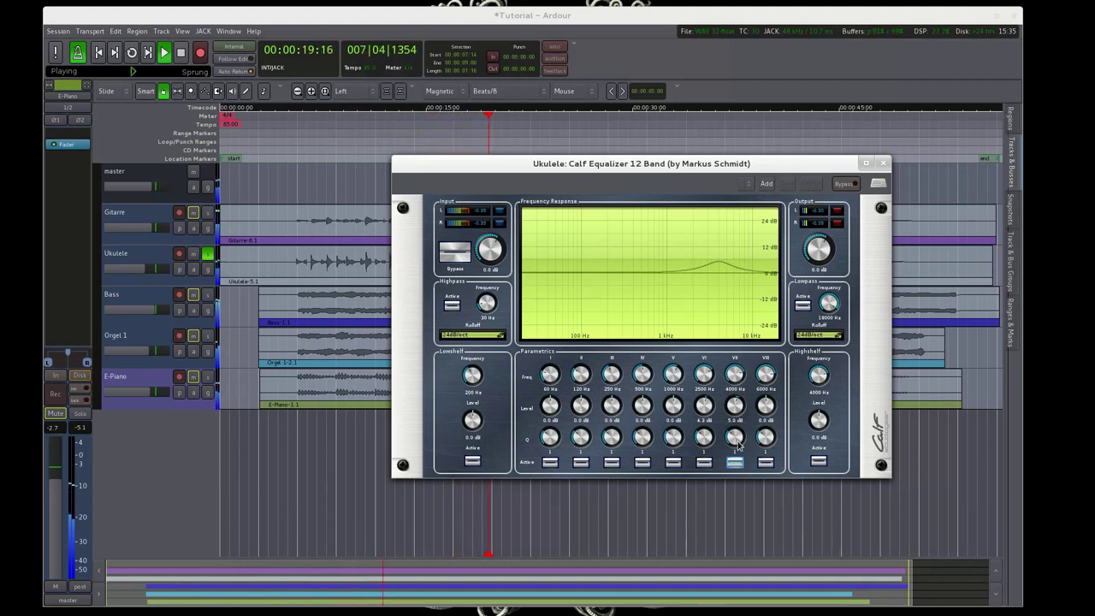
left_click(456, 257)
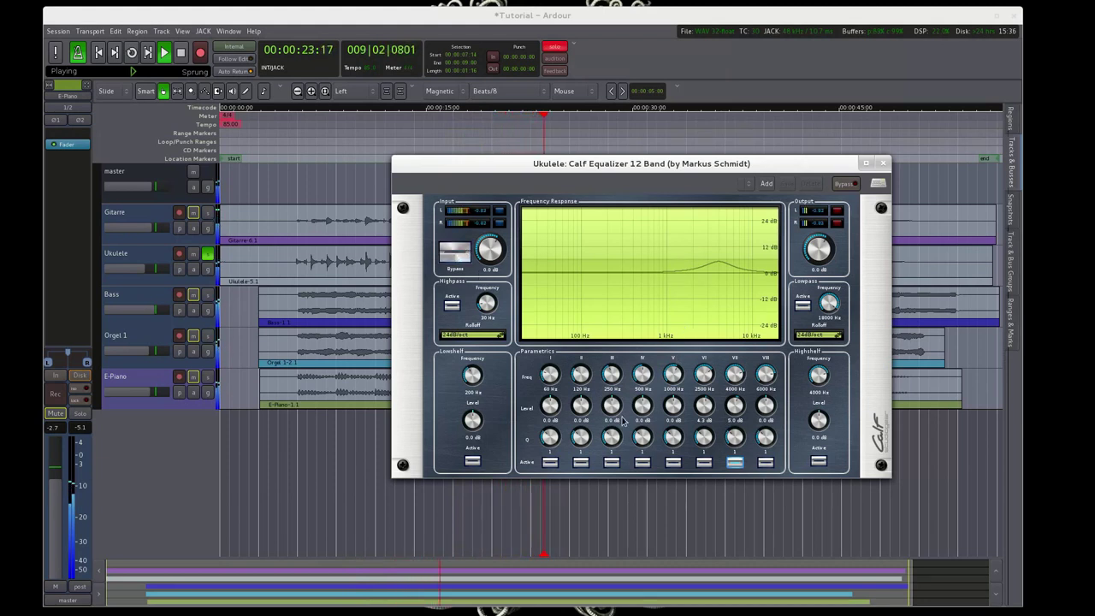
- Activate band IV at 500 Hz in the Ukulele equalizer and cut its level to -3.6 dB
left_click(643, 461)
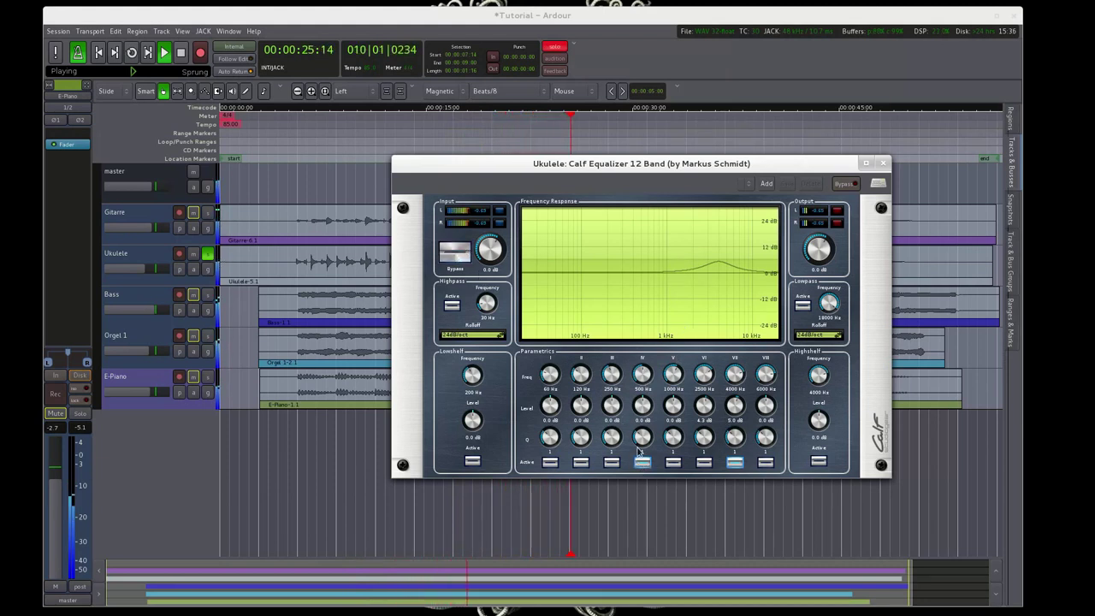
left_click_drag(642, 405, 637, 416)
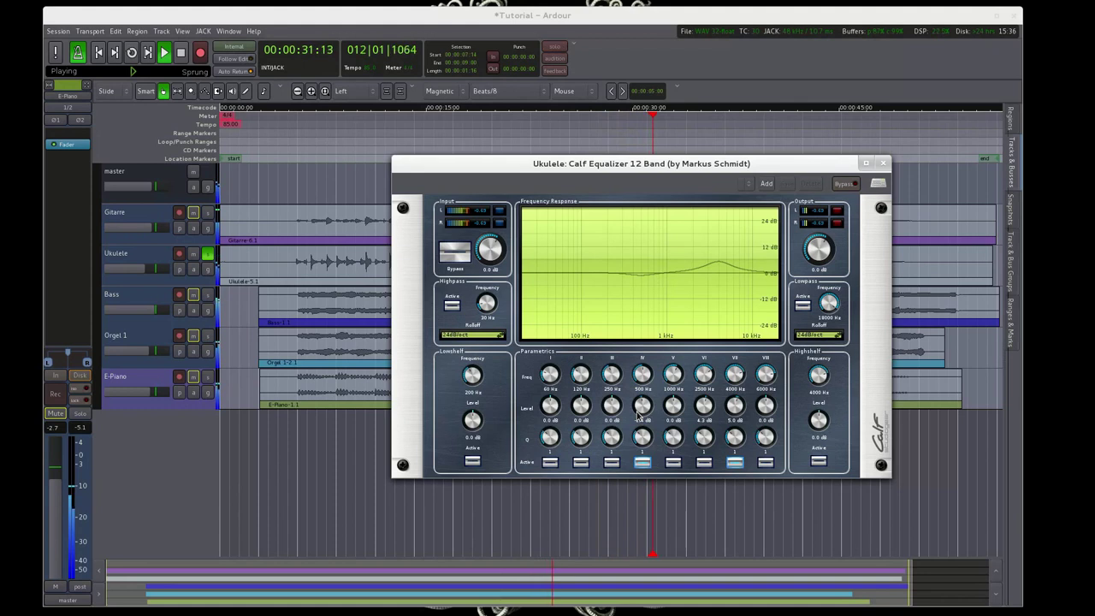
mouse_move(638, 415)
left_mouse_down()
mouse_move(635, 392)
mouse_move(636, 419)
left_mouse_up()
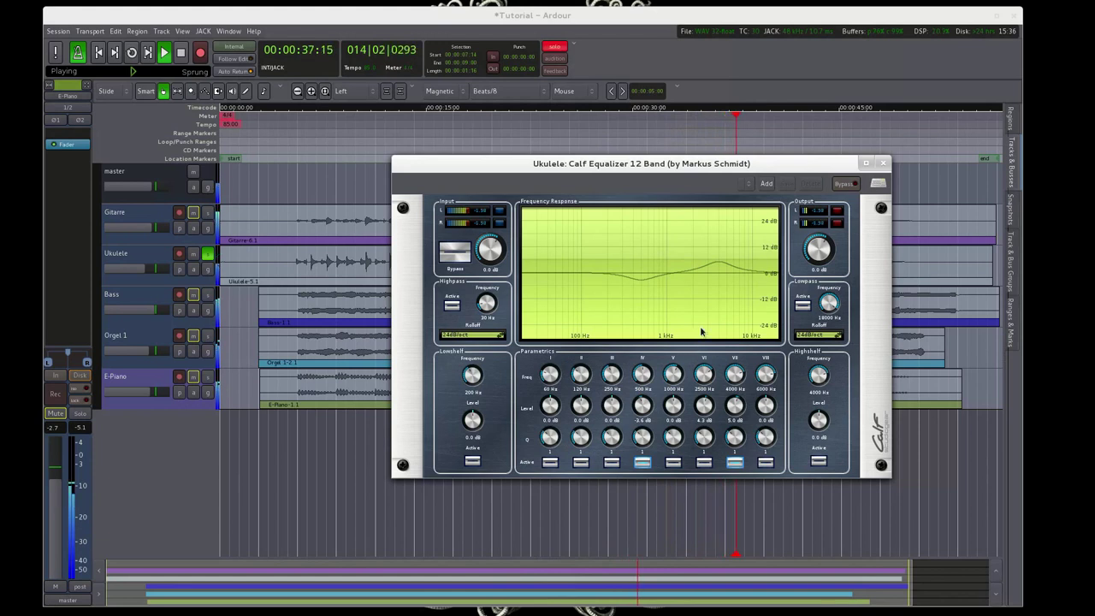
left_click(580, 463)
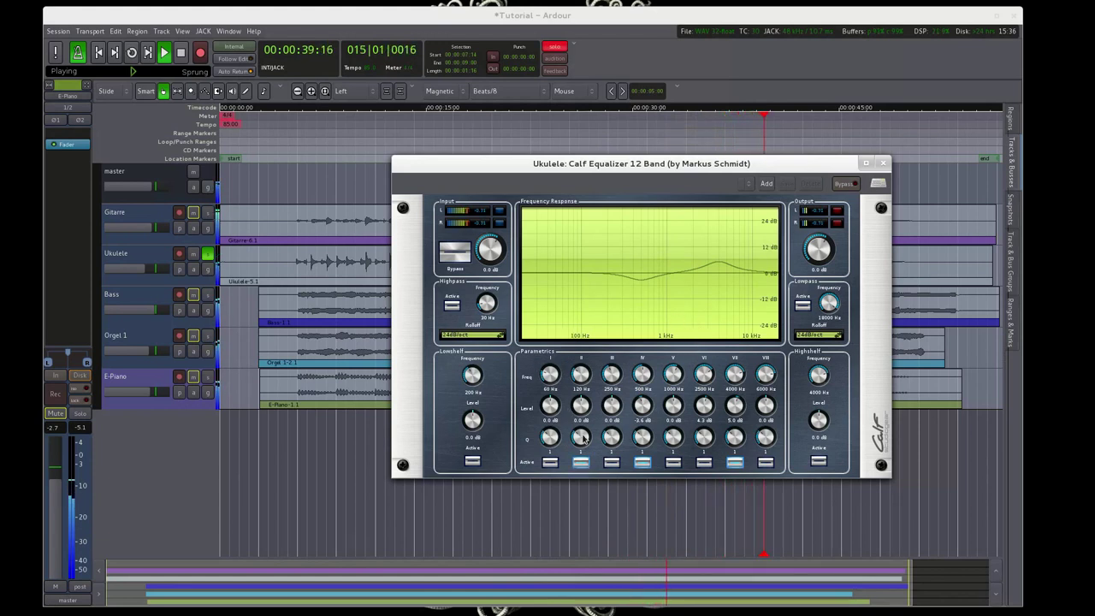
left_click_drag(581, 407, 545, 407)
left_click(579, 462)
left_click(550, 463)
left_click(550, 462)
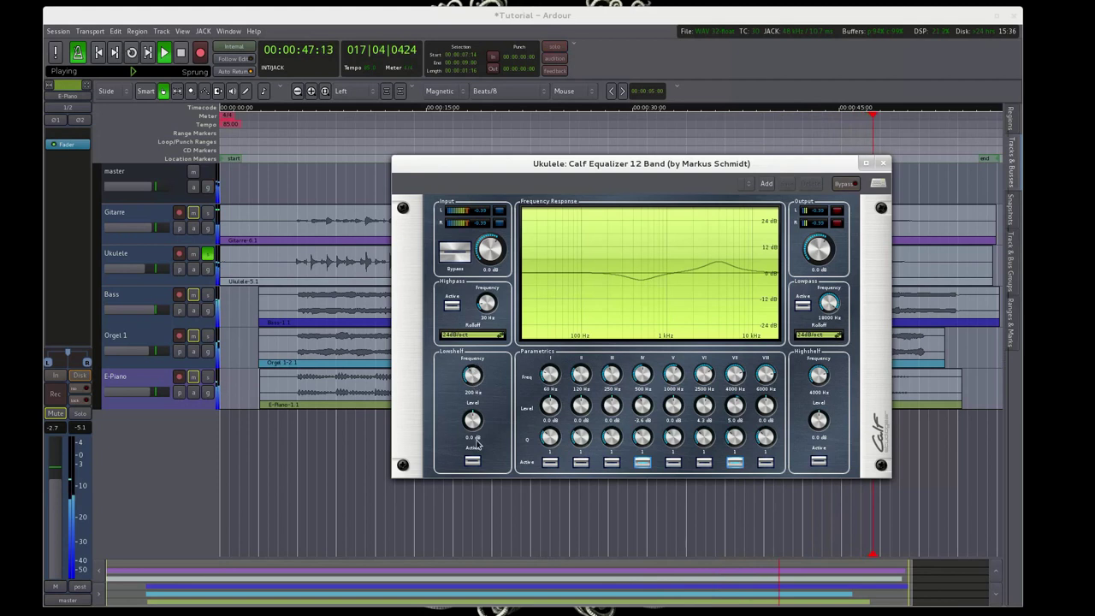
- Activate the Ukulele equalizer's low shelf at 200 Hz, cut its level to -2.9 dB, and toggle bypass to compare
left_click(472, 461)
mouse_move(472, 375)
left_mouse_down()
mouse_move(468, 396)
mouse_move(468, 381)
left_mouse_up()
left_click_drag(472, 419, 471, 431)
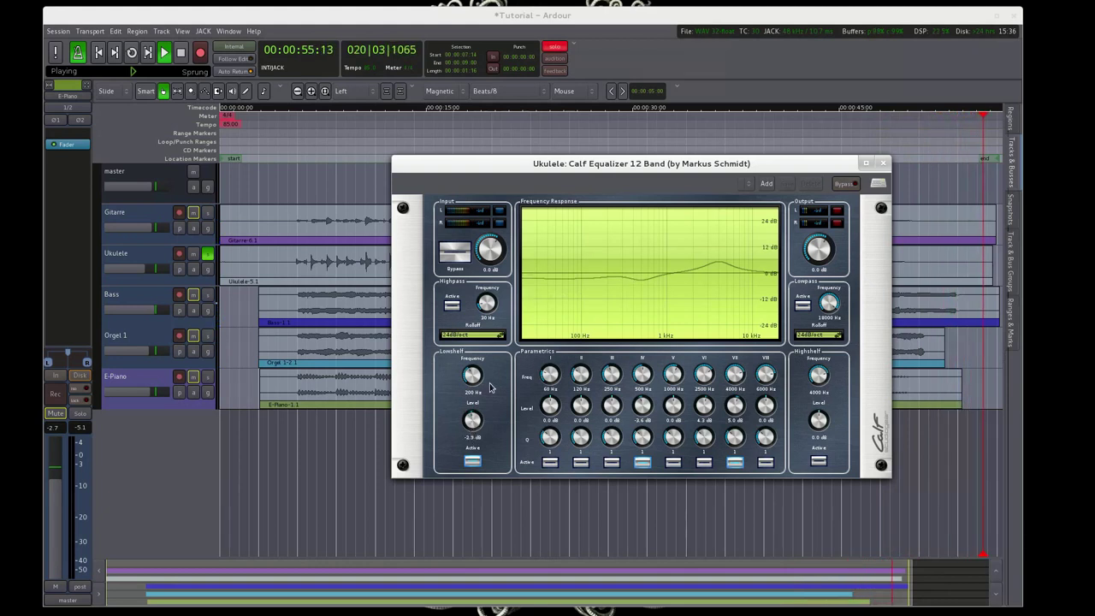
left_click(459, 256)
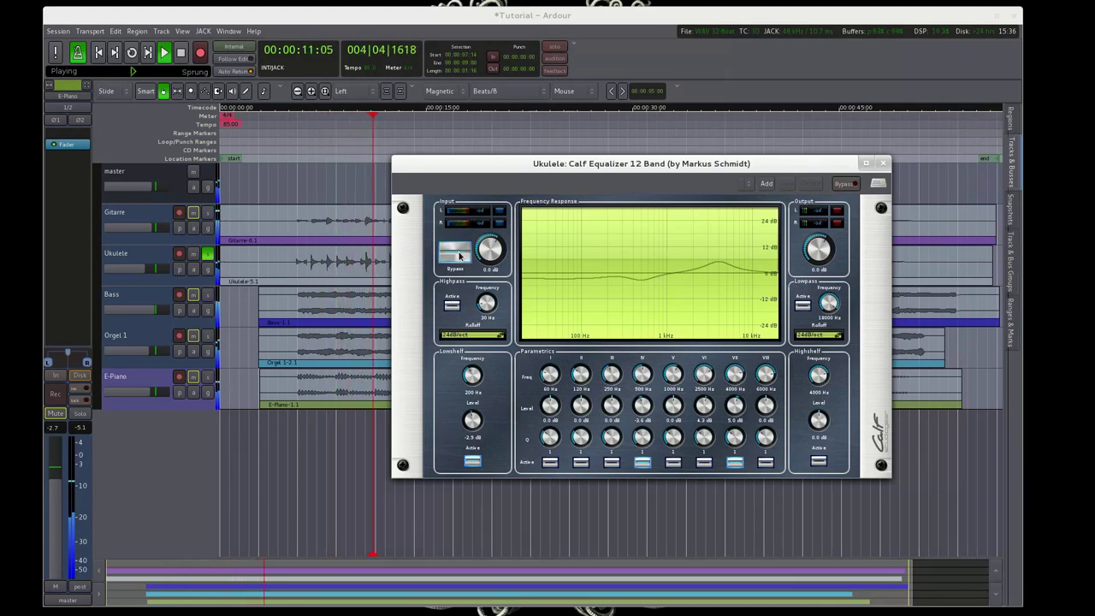
- Finish the bypass comparison on the Ukulele equalizer, stop playback, and close the equalizer to return to the mixer
left_click(459, 256)
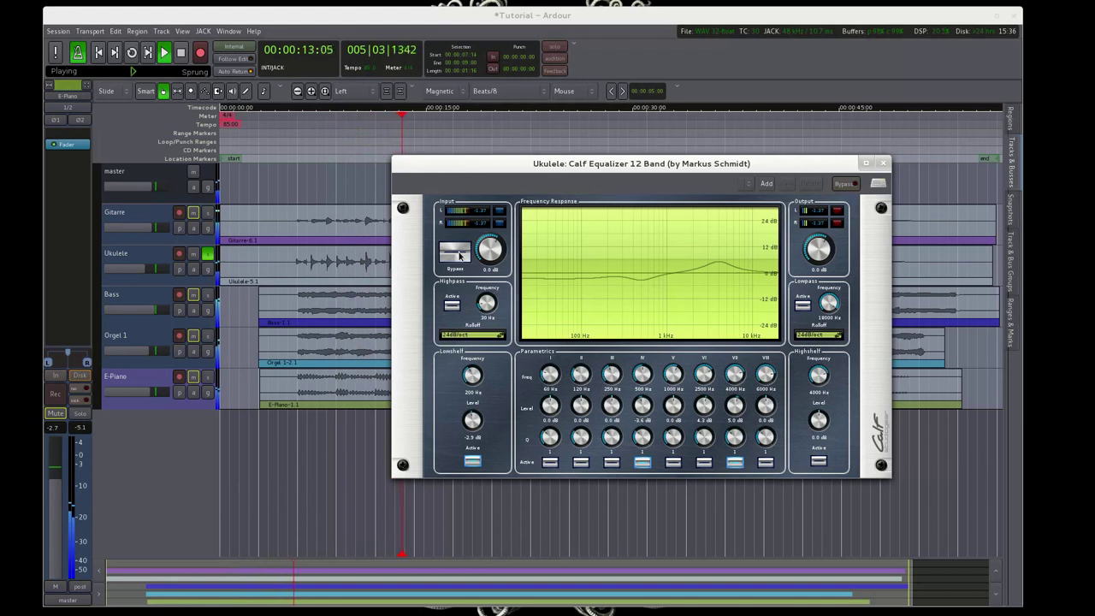
key("Escape")
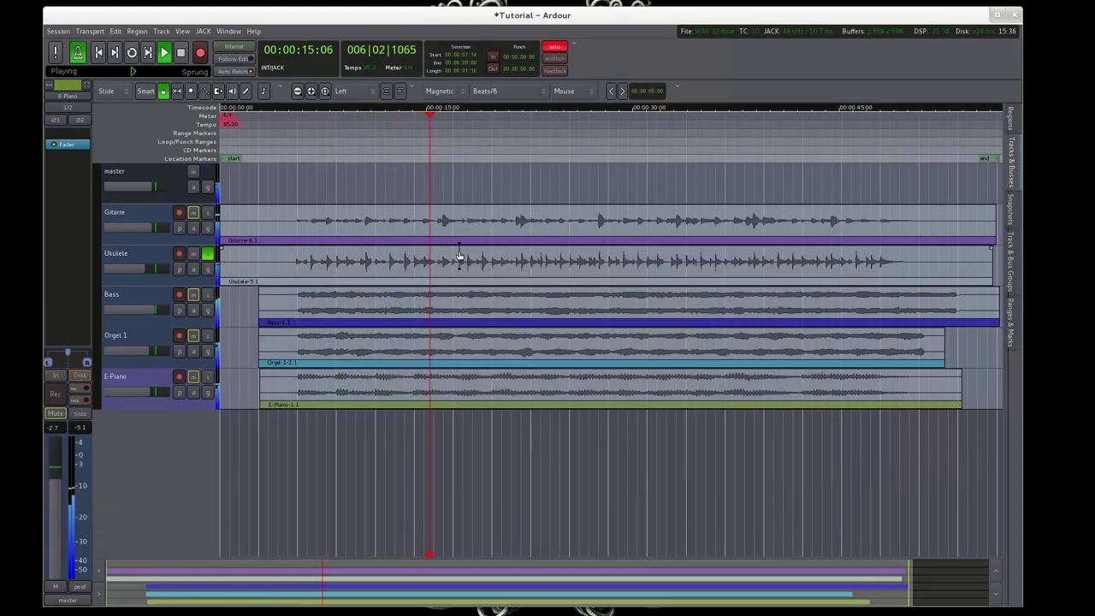
key("alt+Tab")
key("alt+Tab")
key("alt+Tab")
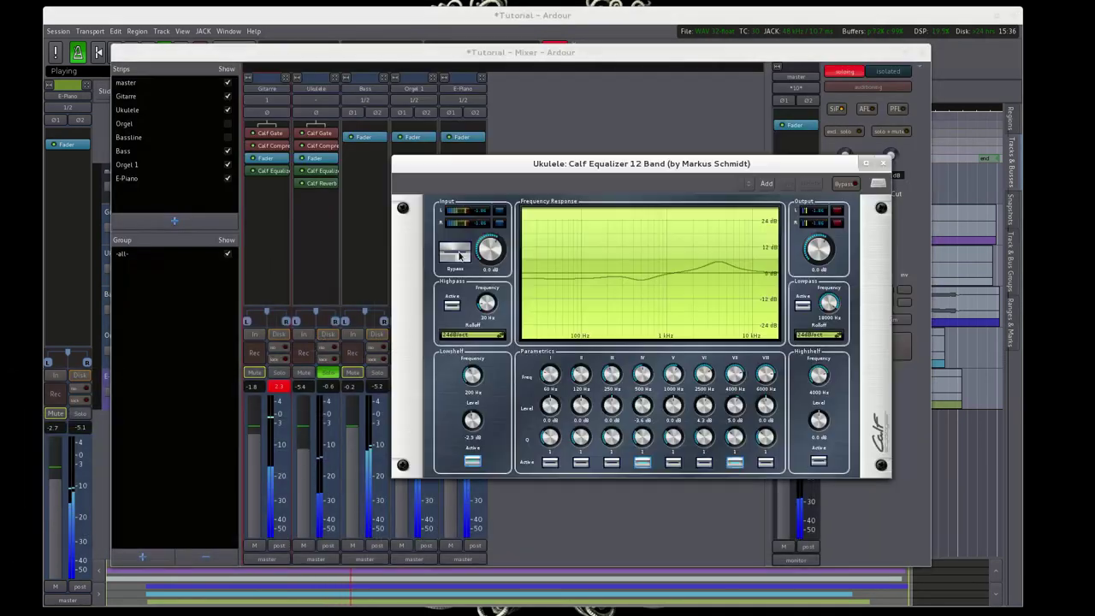
key("space")
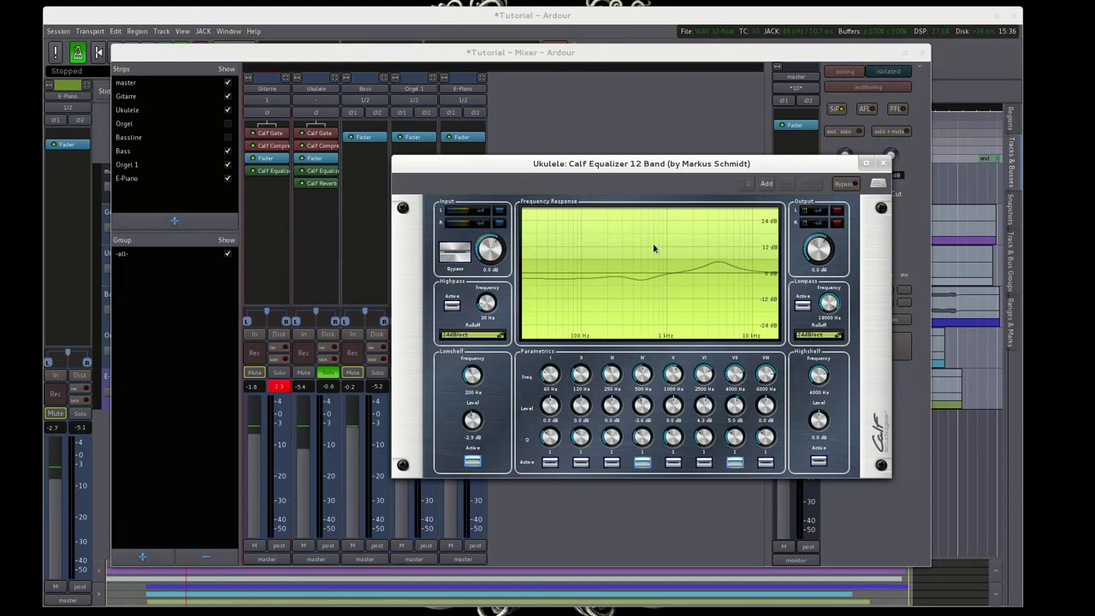
mouse_move(547, 158)
left_mouse_down()
mouse_move(643, 161)
mouse_move(607, 131)
mouse_move(585, 155)
mouse_move(550, 160)
mouse_move(555, 171)
left_mouse_up()
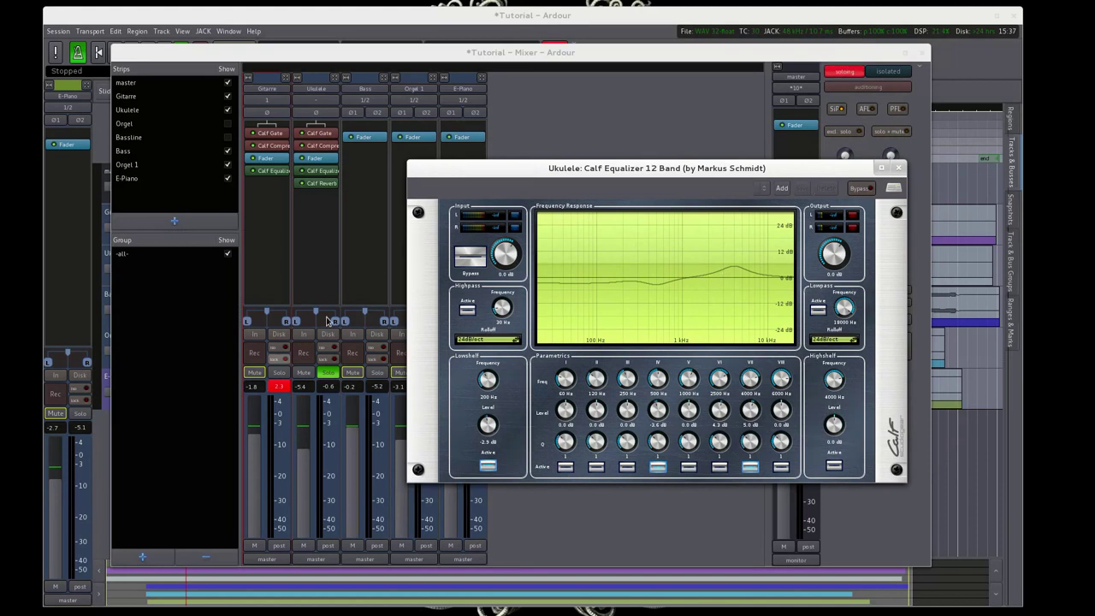
left_click(899, 170)
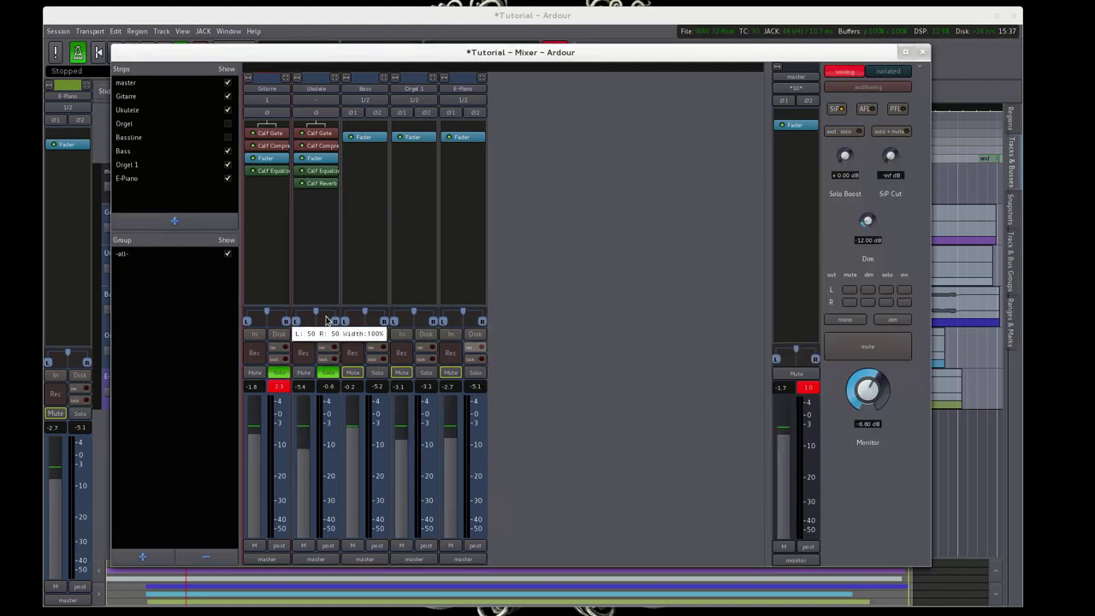
- Play Gitarre and Ukulele soloed together, comparing the sound with their equalizers and the Ukulele reverb deactivated and reactivated
key("space")
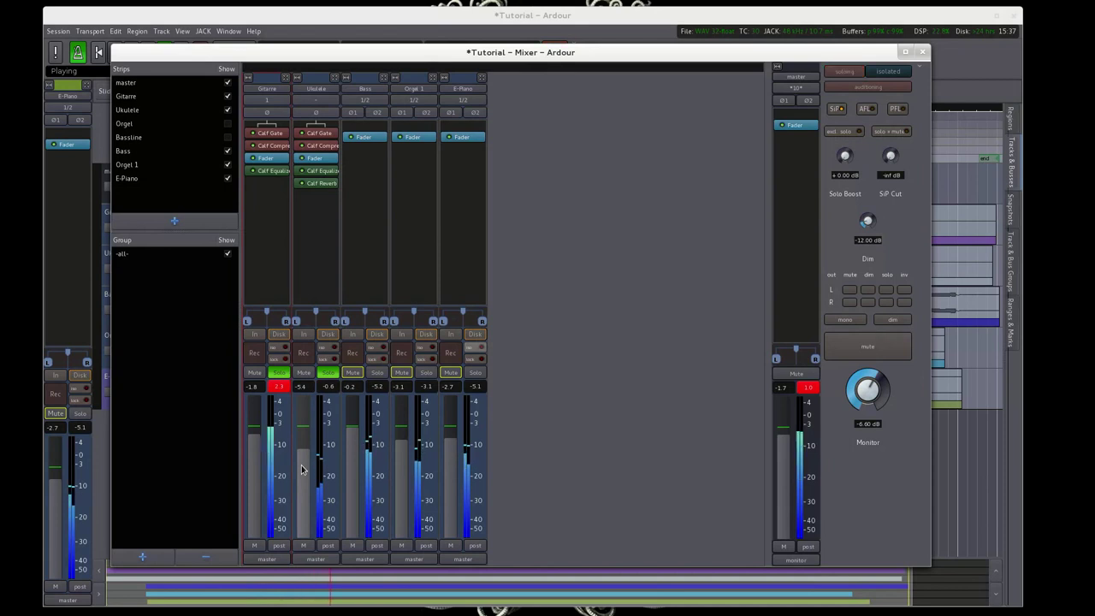
key("space")
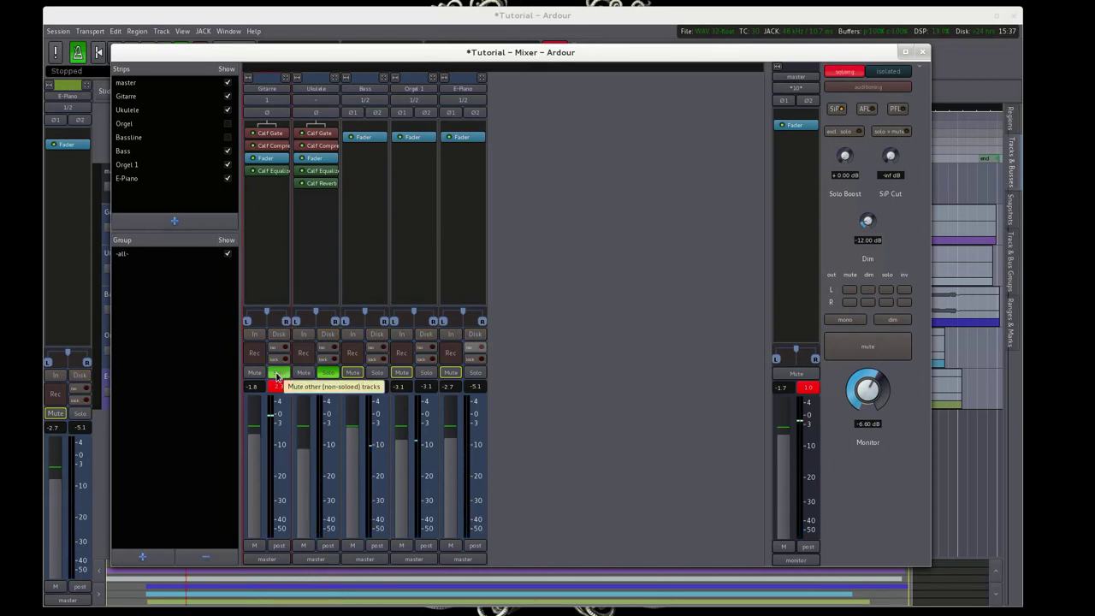
left_click(277, 374)
left_click(326, 374)
left_click(326, 374)
left_click(279, 373)
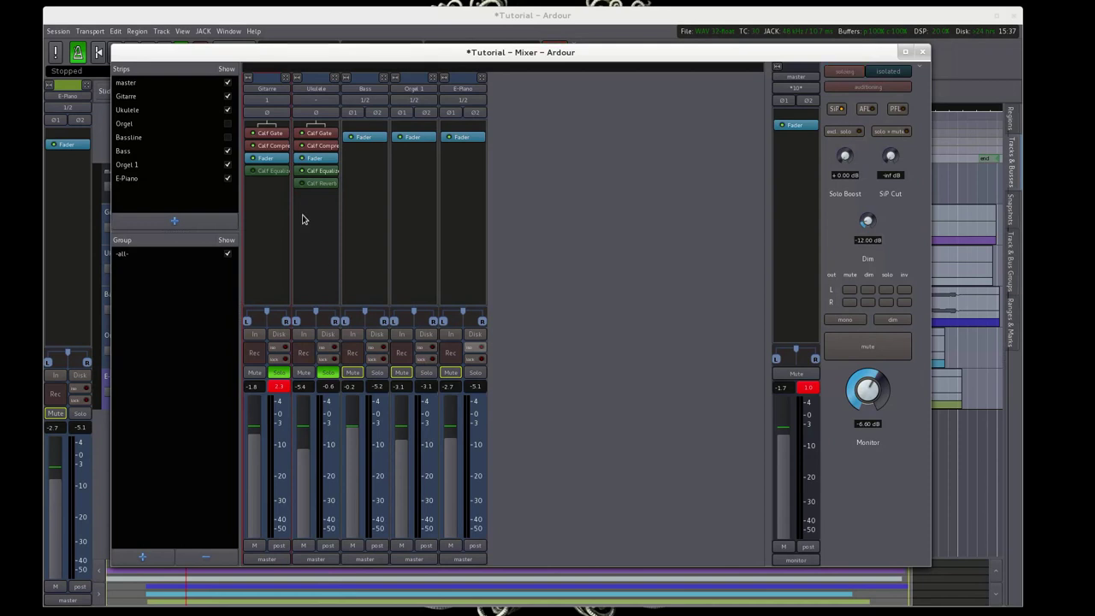
key("space")
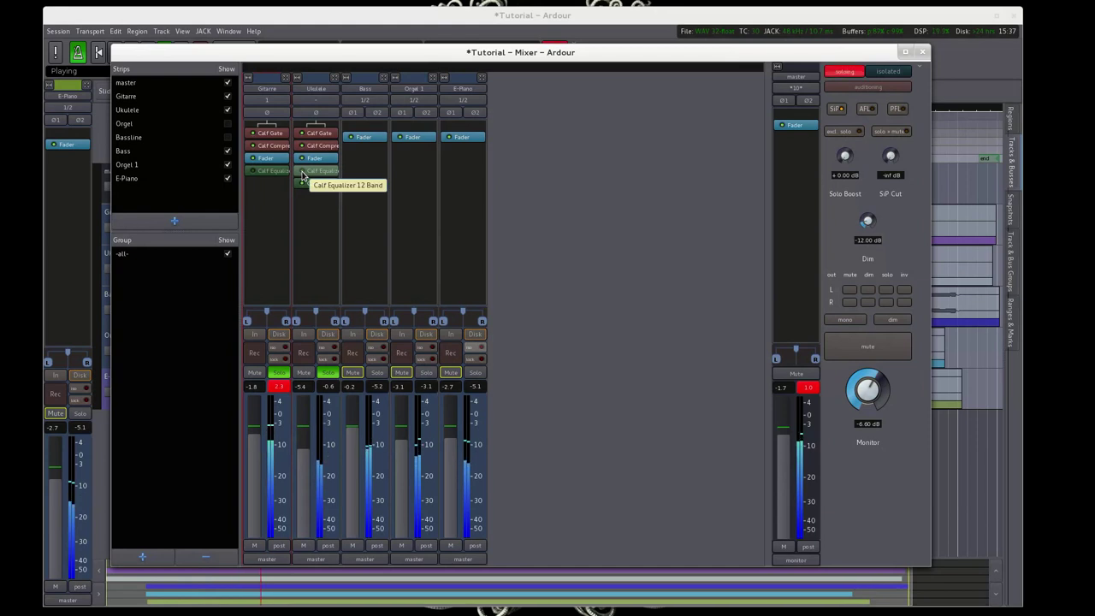
key("space")
left_click(253, 171)
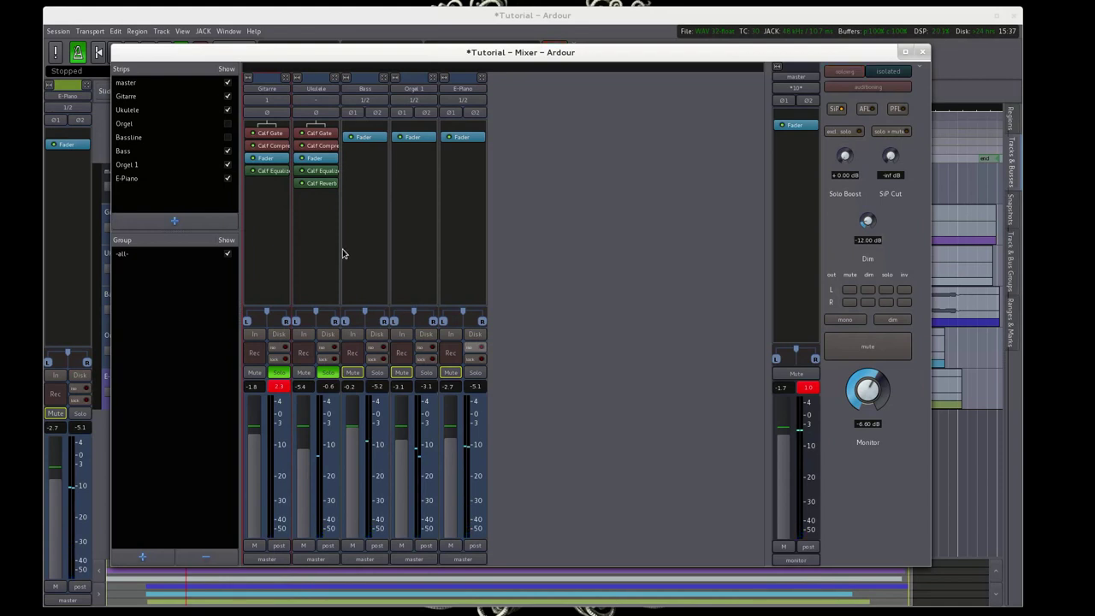
- Solo Bass instead of Gitarre and Ukulele, and insert a Calf Equalizer 12 Band after the Bass fader
left_click(279, 373)
left_click(327, 372)
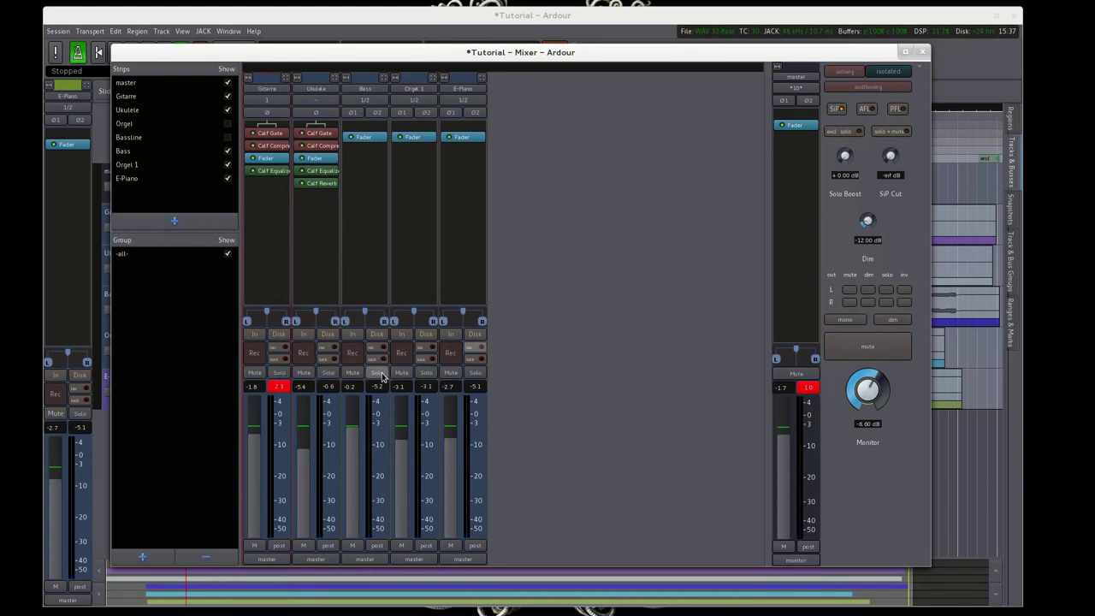
left_click(377, 373)
right_click(366, 171)
mouse_move(411, 174)
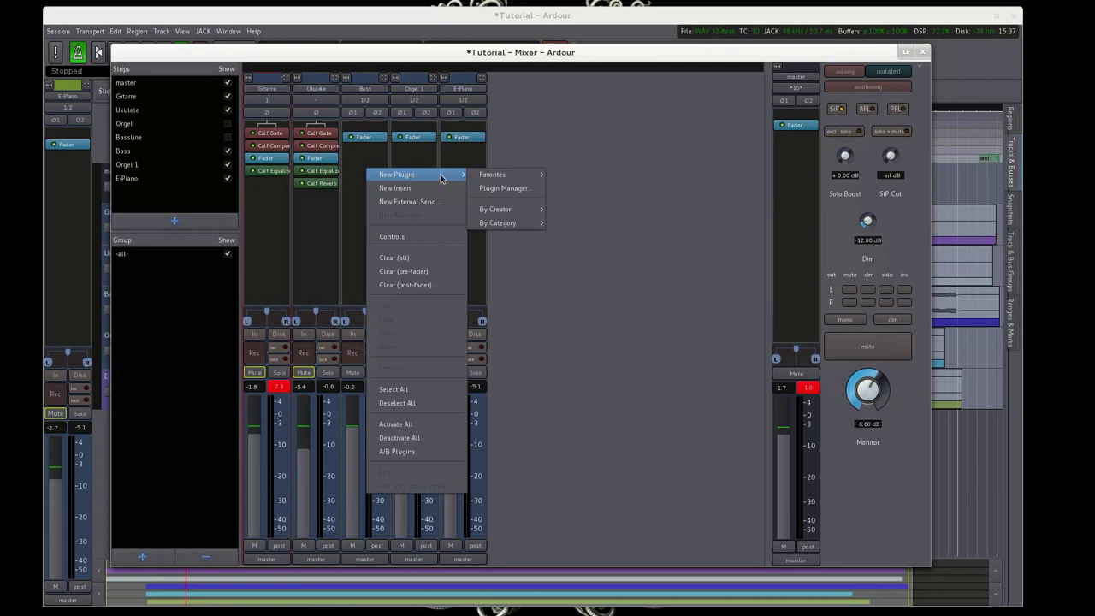
mouse_move(518, 176)
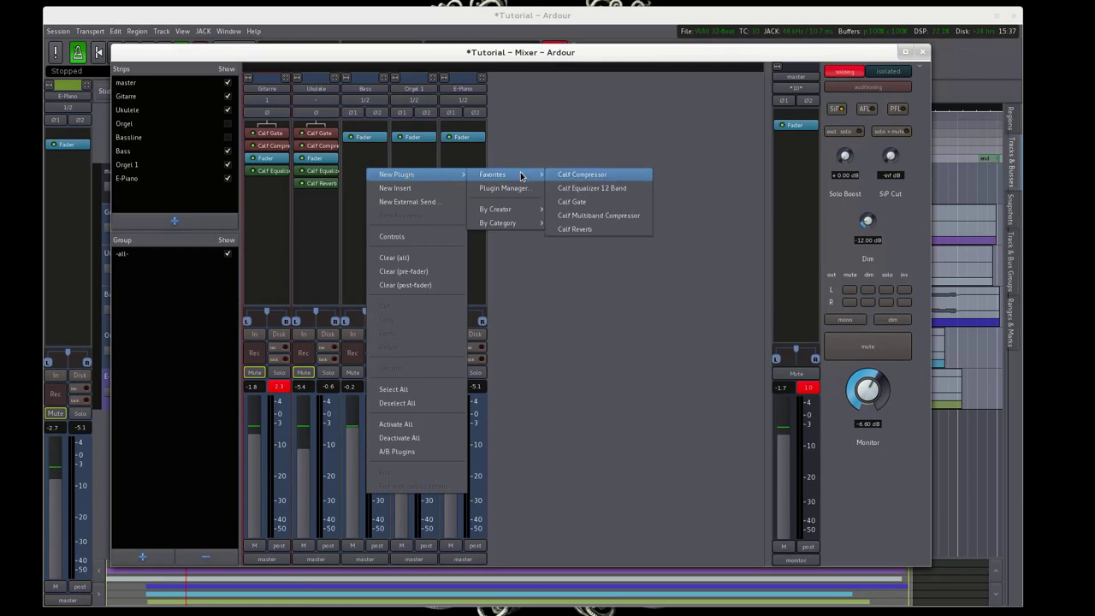
left_click(612, 188)
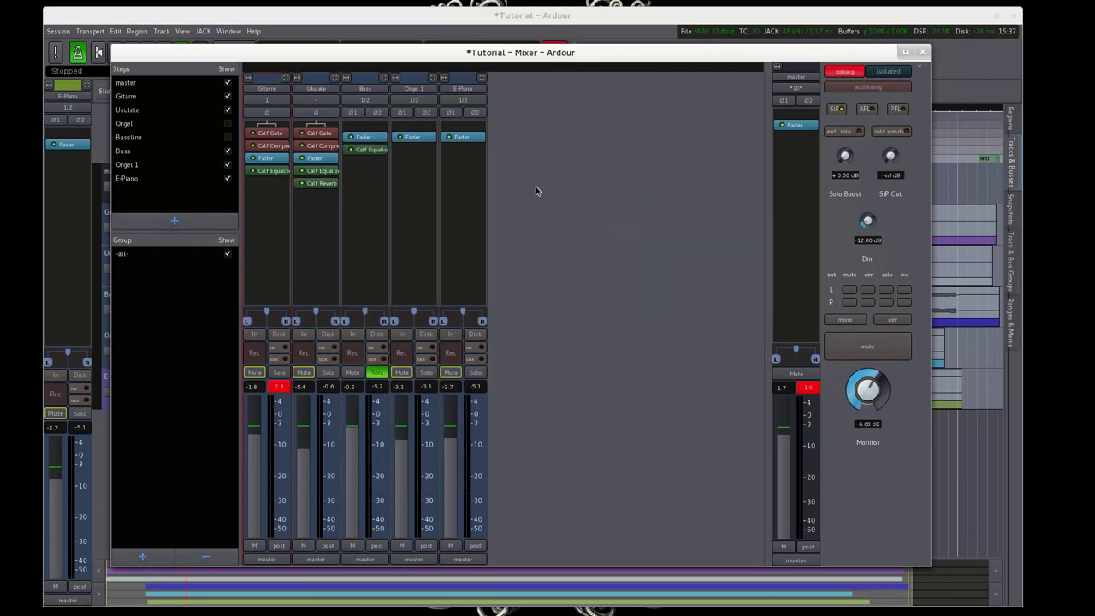
- Open the Bass equalizer, activate band I at 60 Hz during playback, and boost its level to 5.8 dB
double_click(366, 150)
left_click_drag(300, 7, 707, 192)
key("space")
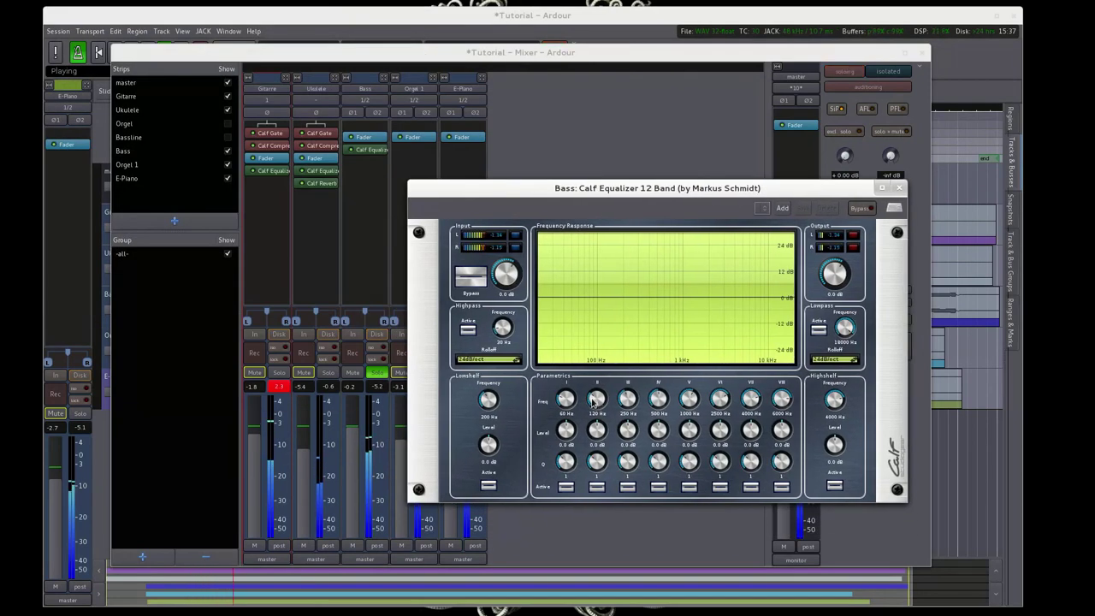
left_click(566, 487)
left_click_drag(565, 438, 562, 422)
scroll(562, 422, "down", 5)
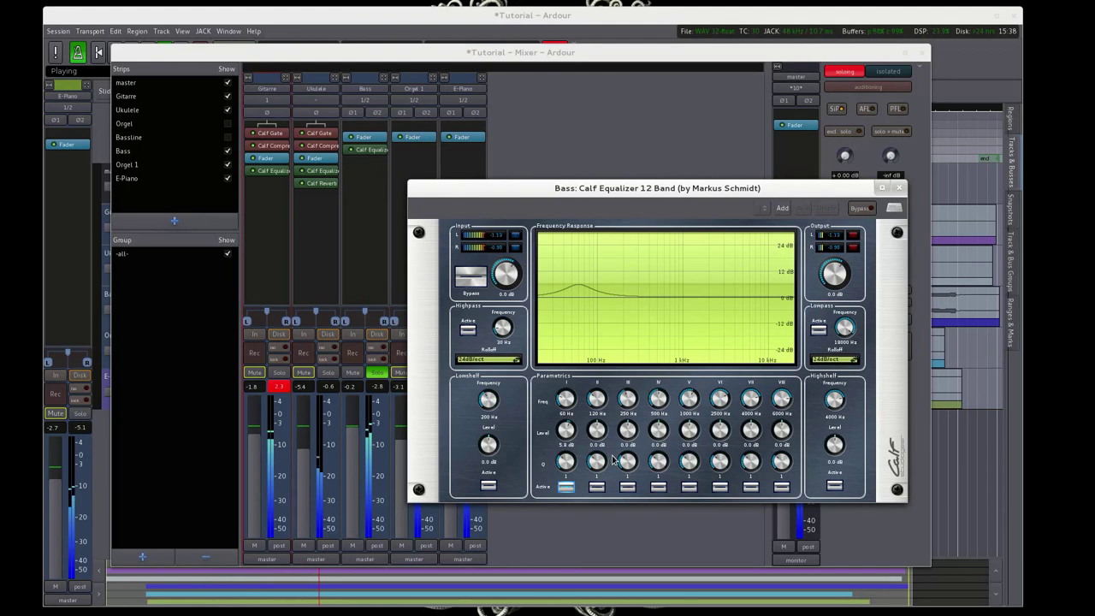
key("space")
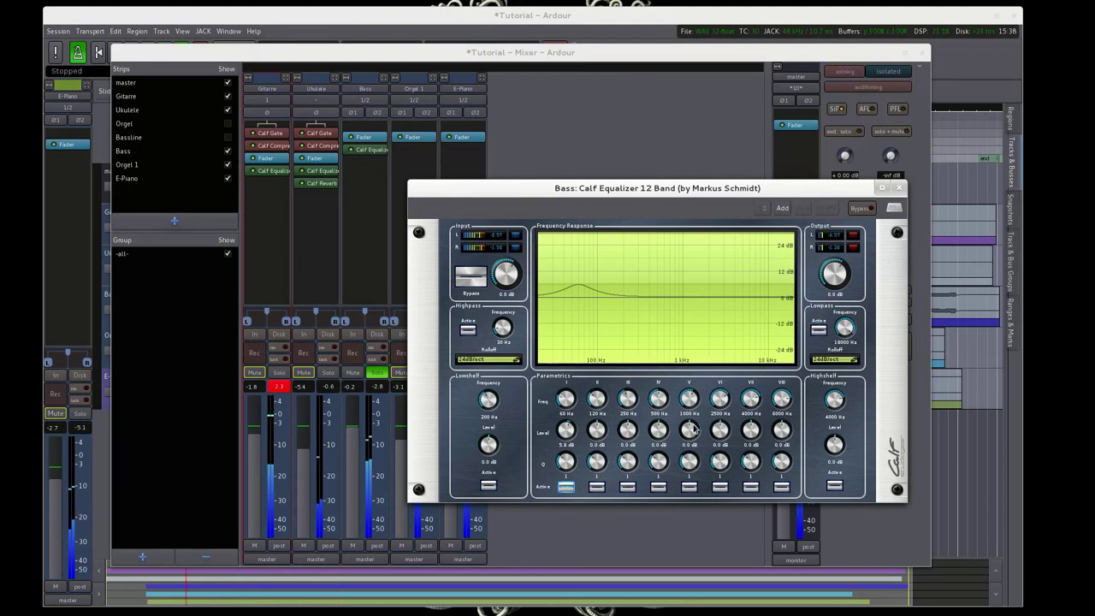
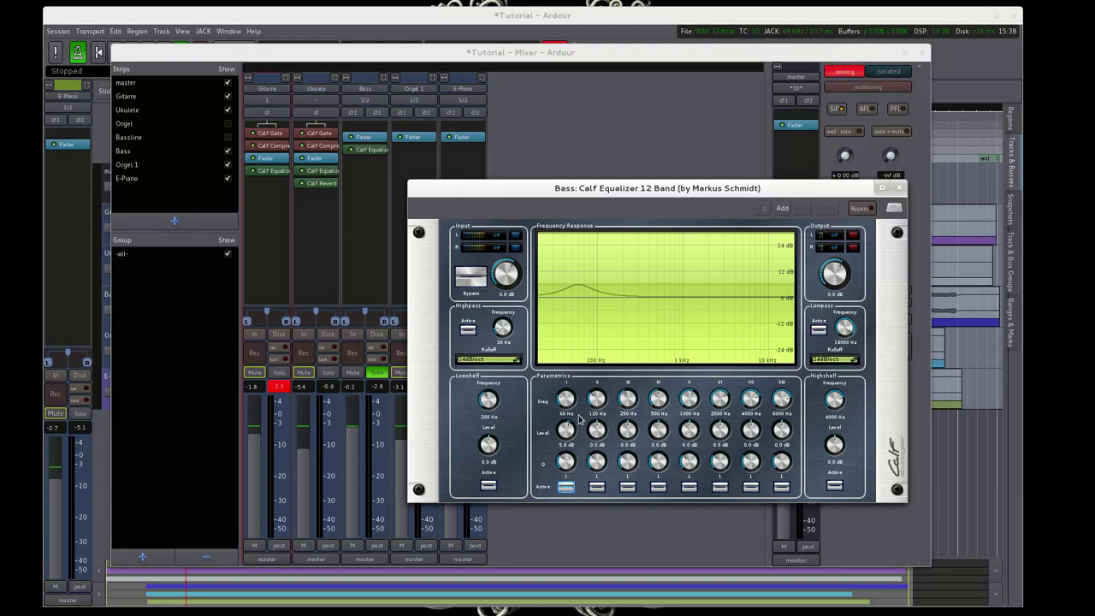
- Activate bands V at 1000 Hz and VI at 2500 Hz in the Bass equalizer, boosting them to 8.6 dB and 2.9 dB
key("space")
key("space")
key("space")
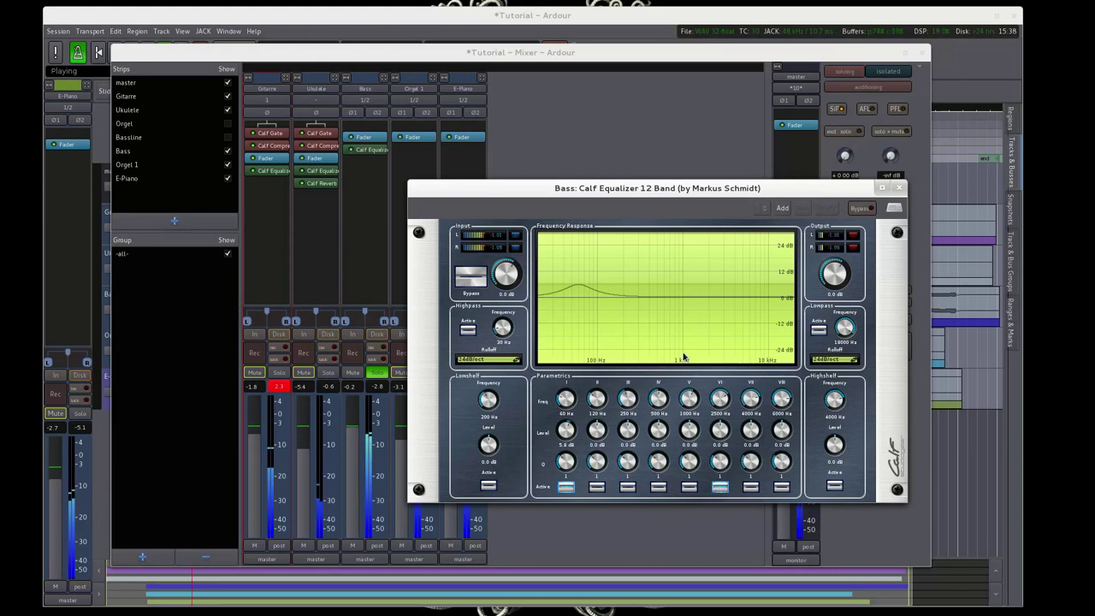
left_click_drag(717, 429, 749, 432)
left_click(688, 486)
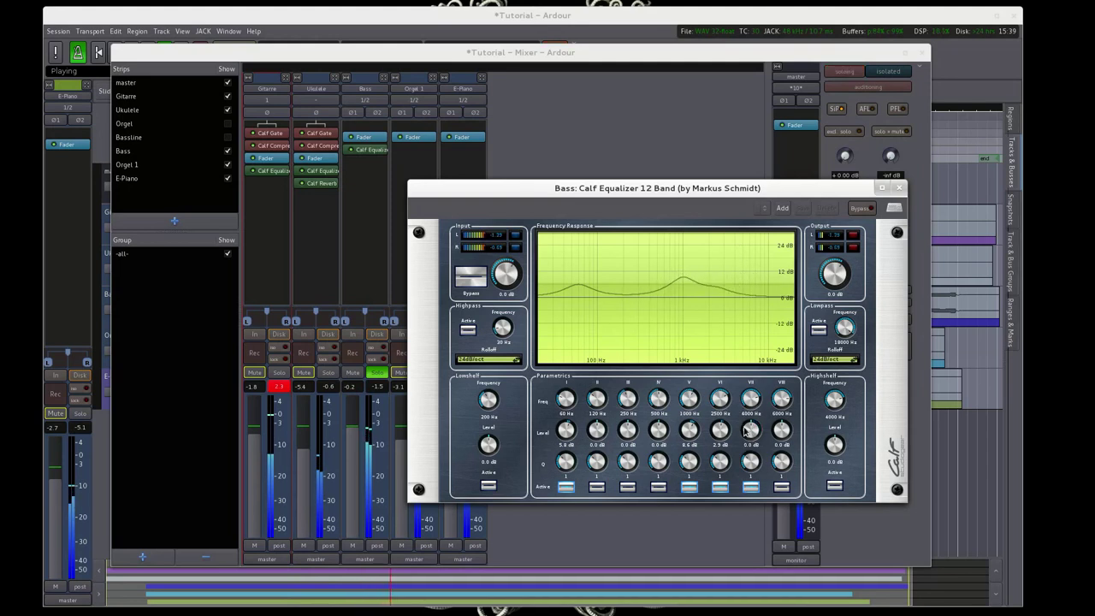
- Deactivate band VII at 4000 Hz in the Bass equalizer, toggle bypass to compare, and stop playback
left_click(752, 487)
left_click(473, 278)
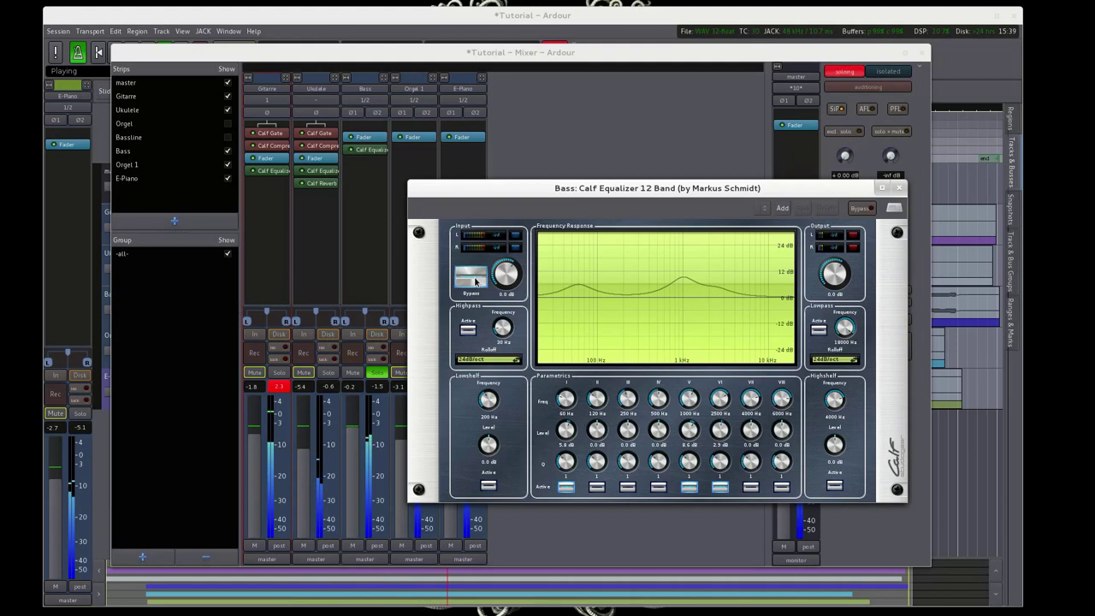
left_click(475, 281)
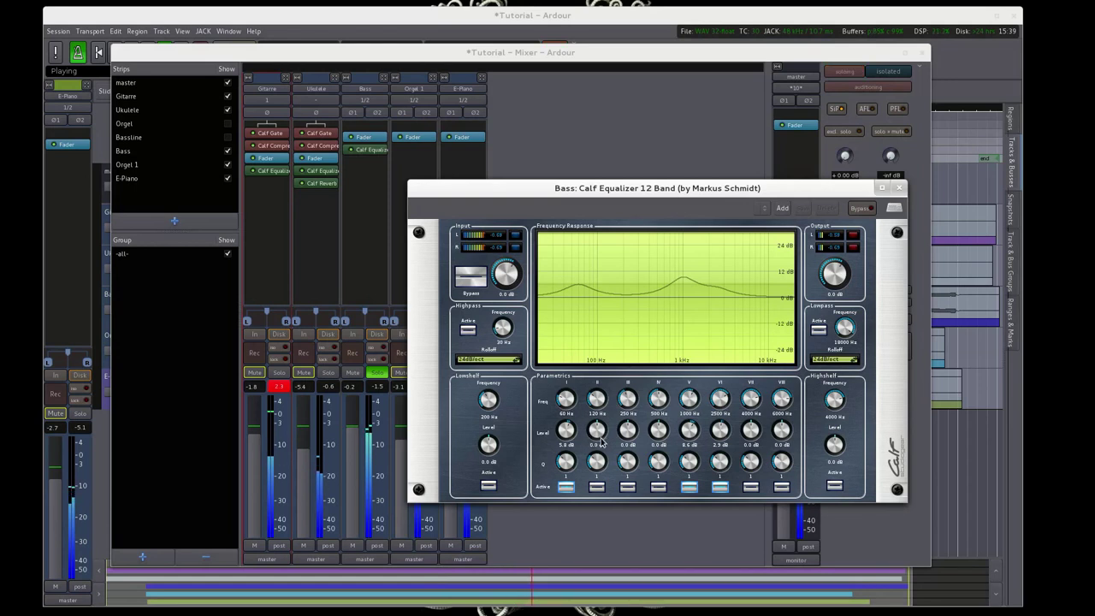
key("space")
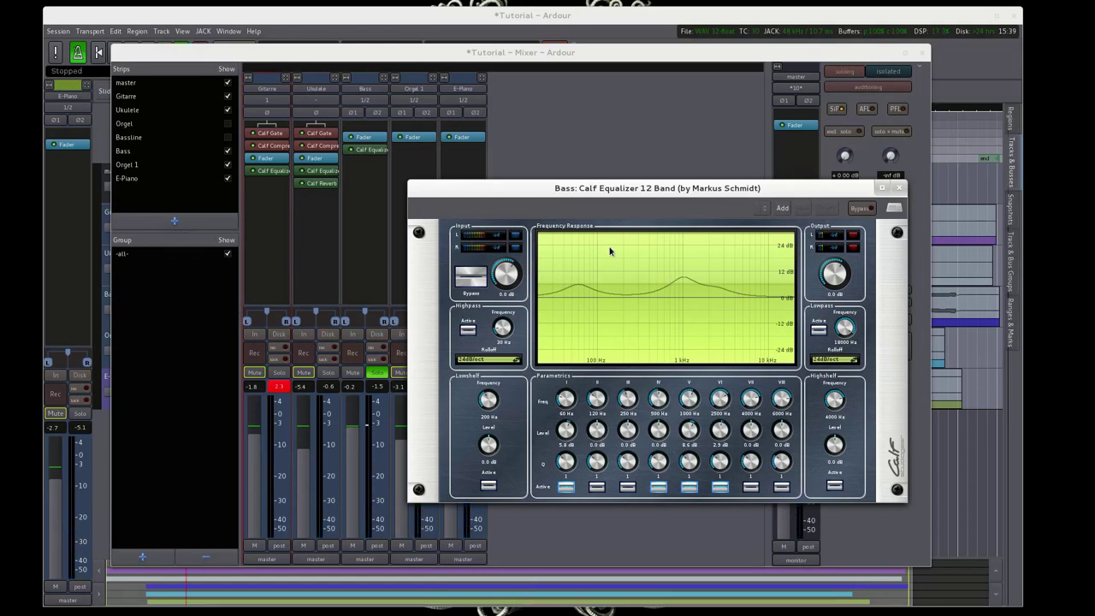
- Cut the level of band IV at 500 Hz in the Bass equalizer to -4.3 dB, adjusting it during playback
left_click_drag(657, 432, 654, 445)
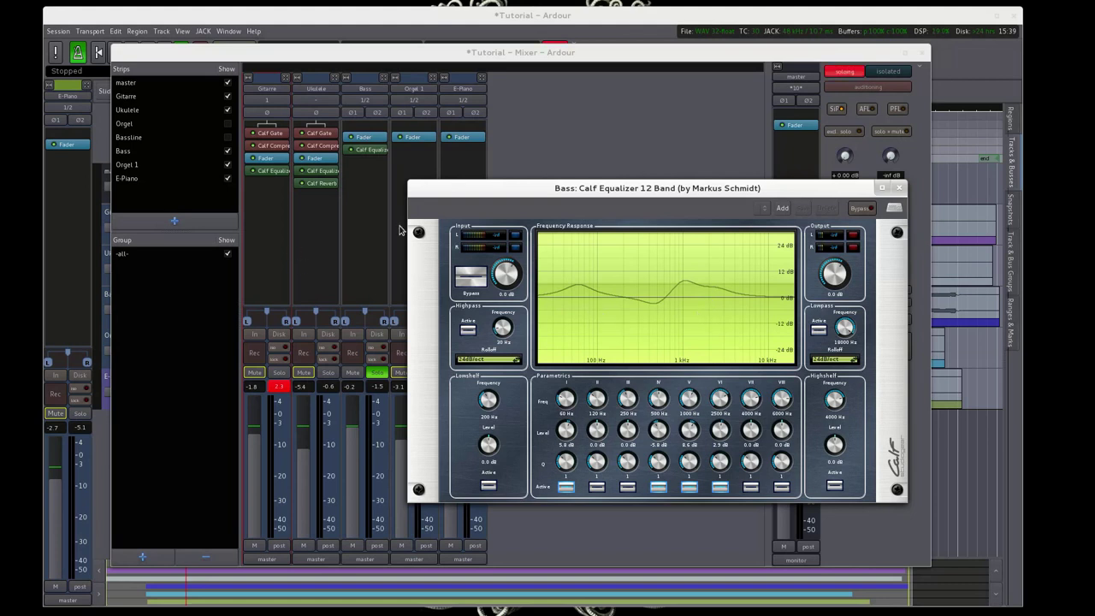
key("space")
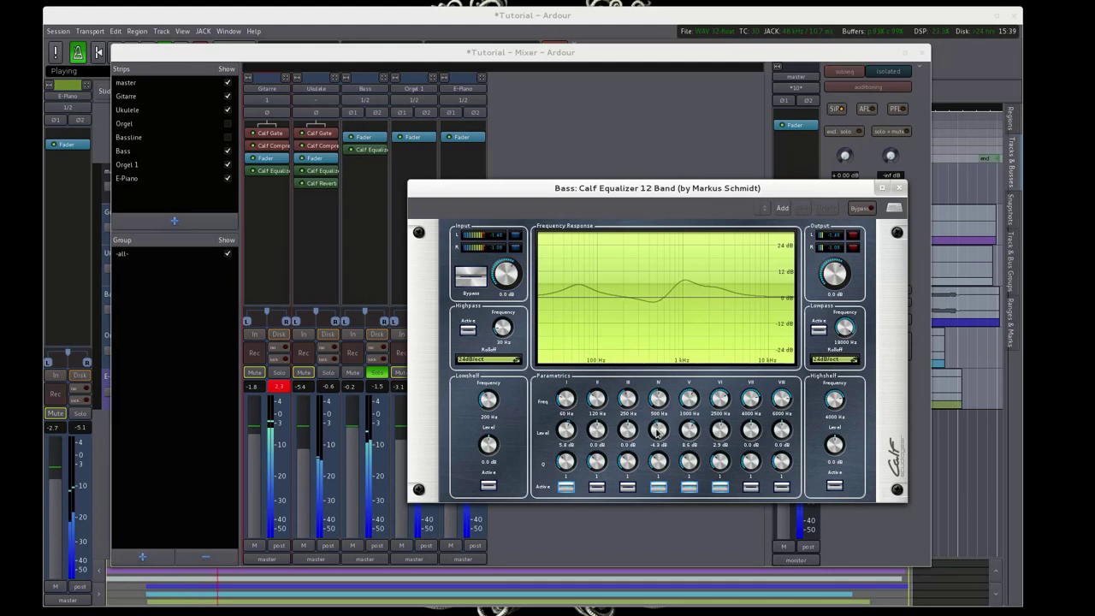
left_click_drag(657, 430, 657, 419)
left_click_drag(659, 426, 658, 430)
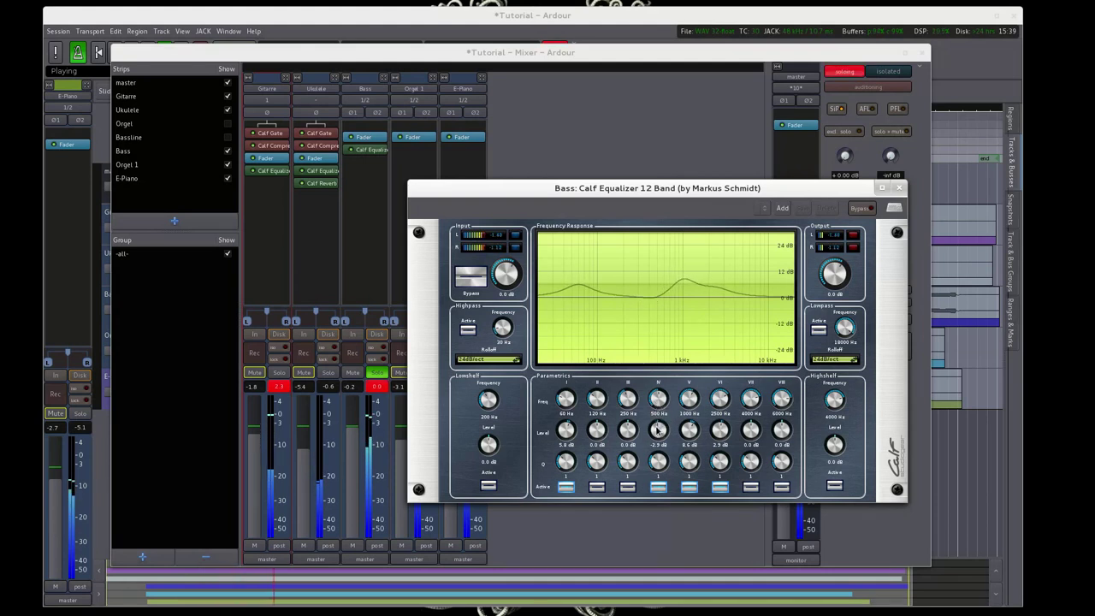
mouse_move(658, 437)
left_mouse_down()
mouse_move(654, 406)
mouse_move(656, 432)
left_mouse_up()
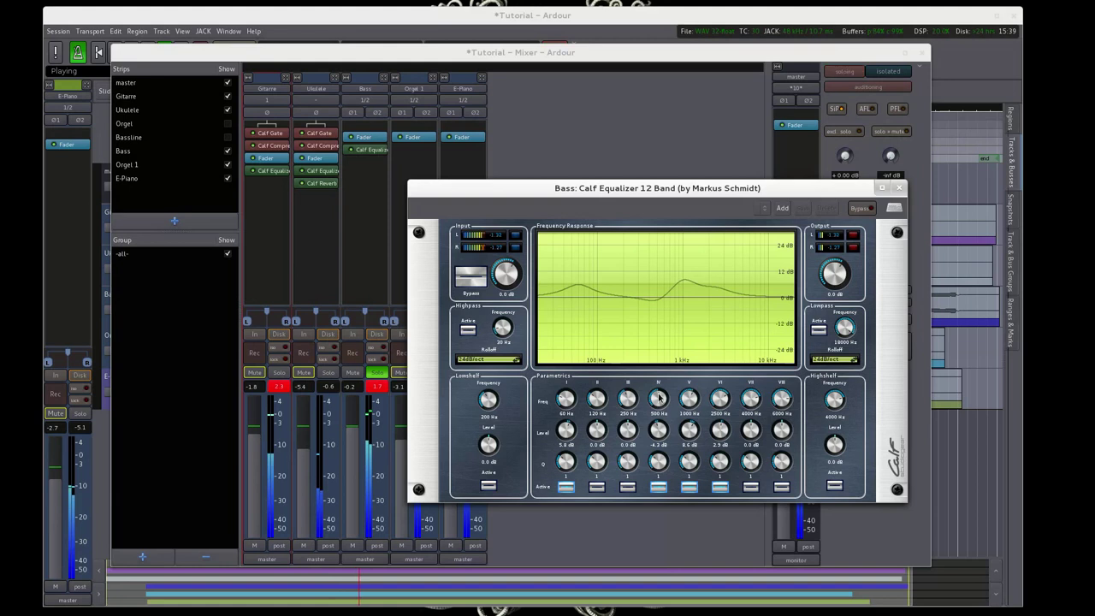
key("space")
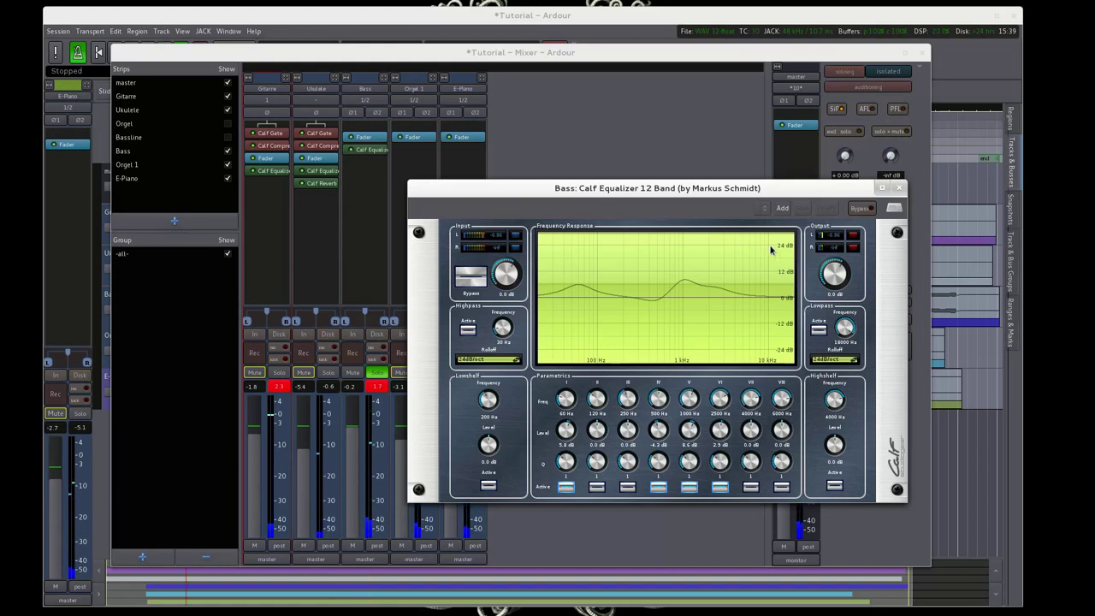
- Close the Bass equalizer, solo Ukulele and Gitarre along with Bass, and start playback
left_click(899, 188)
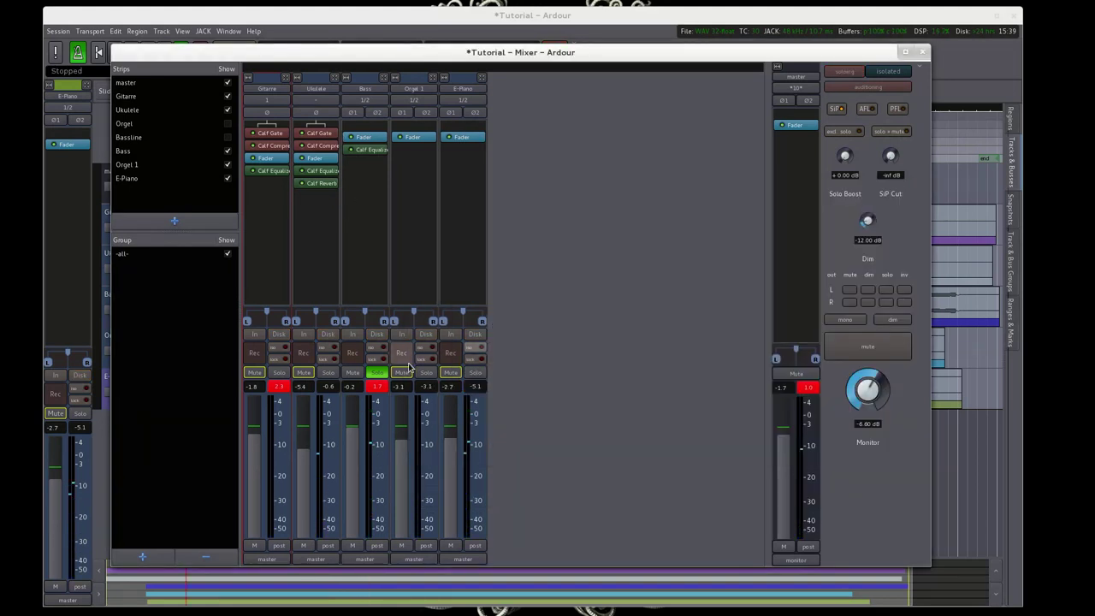
left_click(331, 373)
left_click(279, 373)
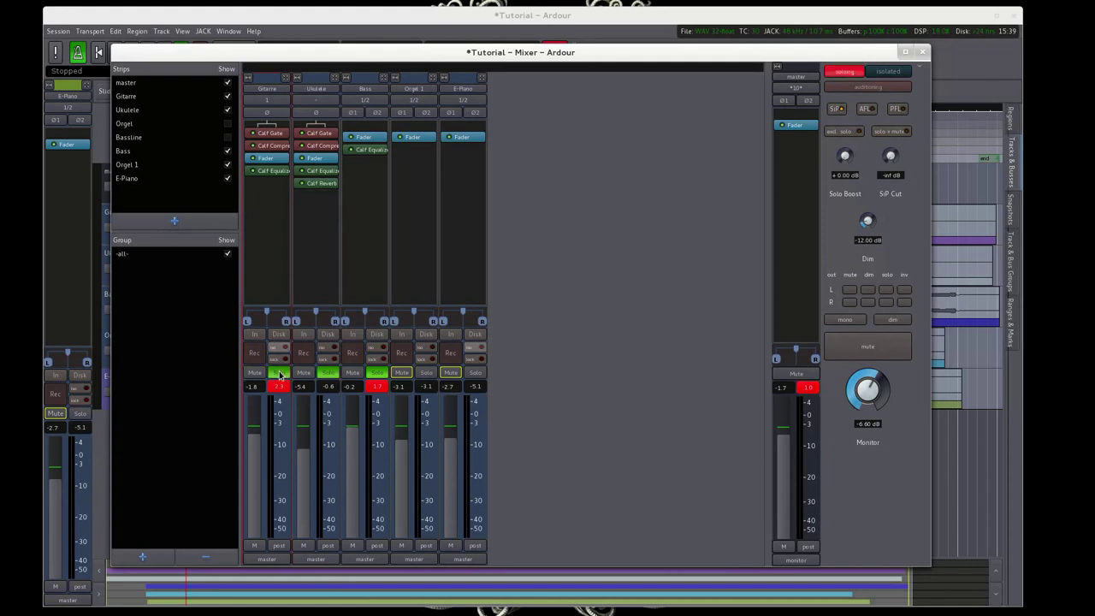
key("space")
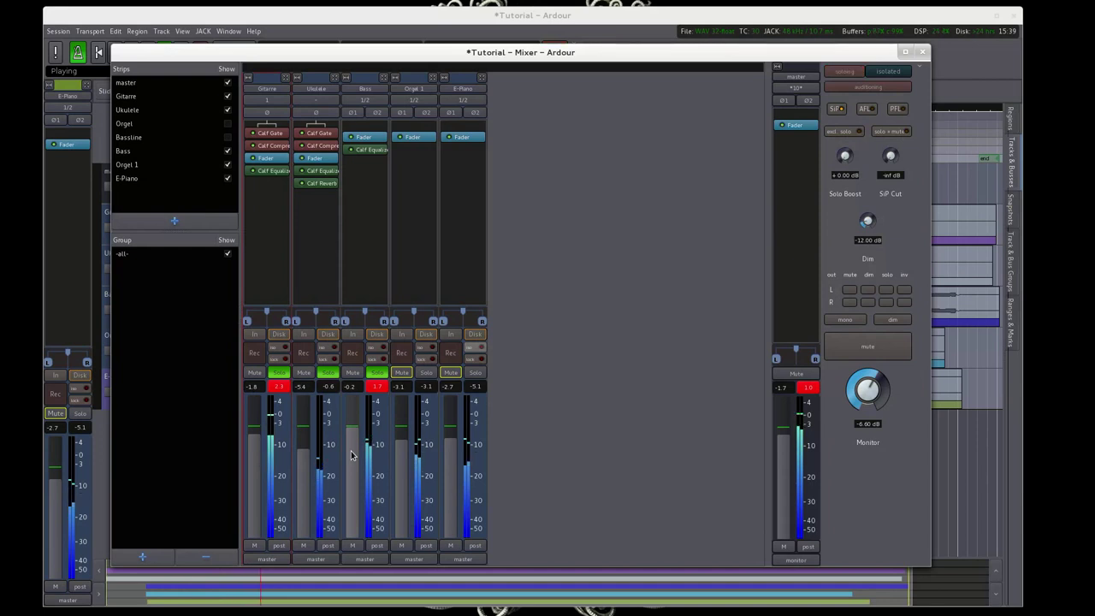
- Lower the Gitarre fader to -3.5 dB and the Ukulele fader to -8.0 dB while the soloed tracks play
scroll(257, 460, "down", 2)
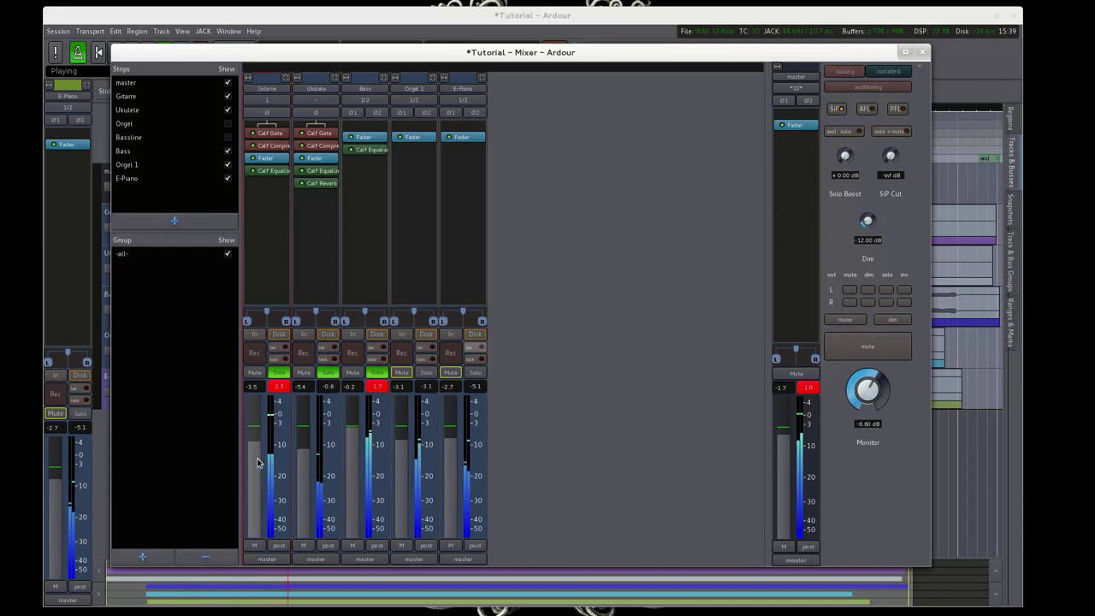
scroll(256, 461, "up", 1)
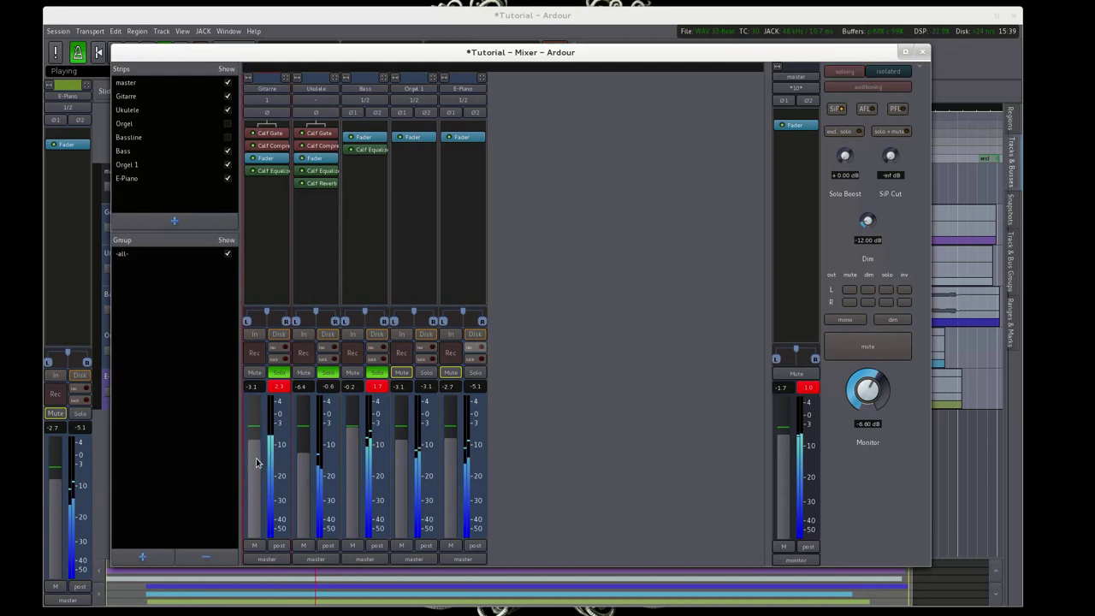
scroll(306, 469, "down", 3)
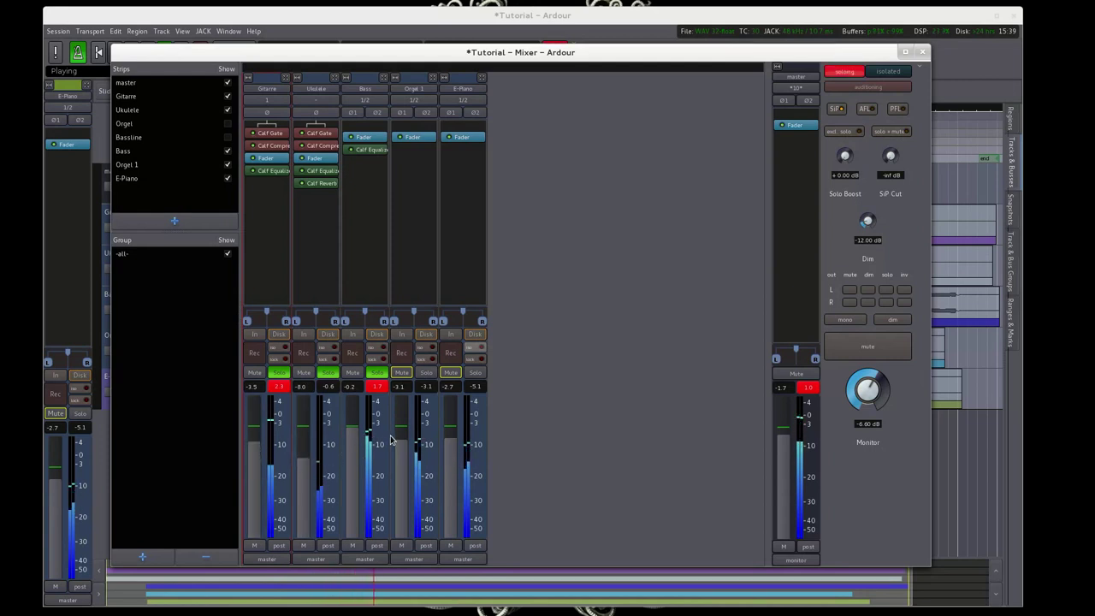
- Stop playback, unsolo Bass, Ukulele and Gitarre, and solo Orgel 1
key("space")
left_click(377, 373)
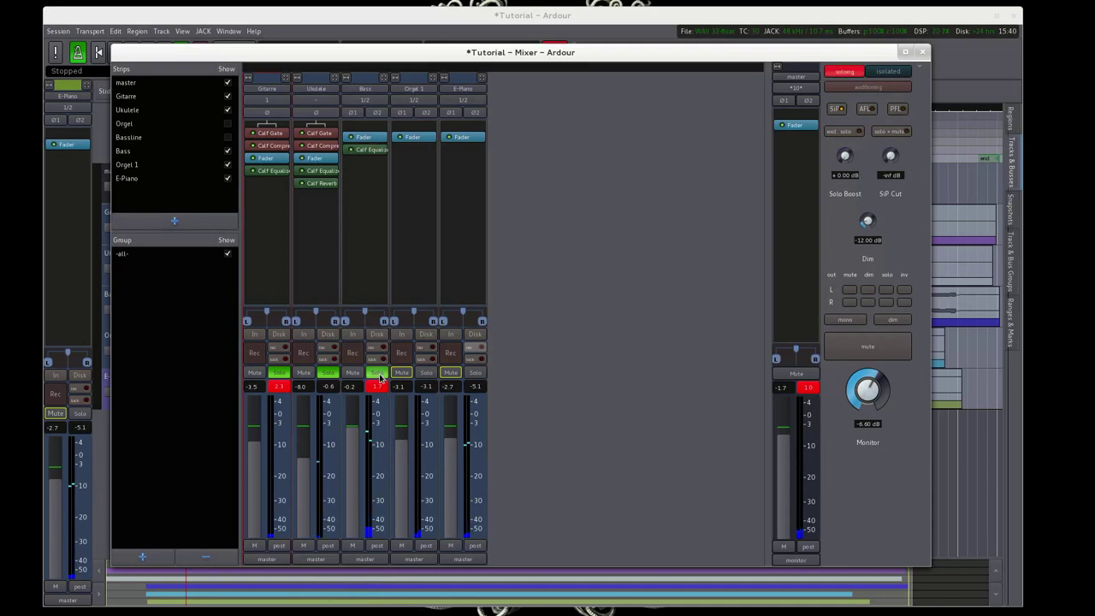
left_click(327, 373)
left_click(328, 374)
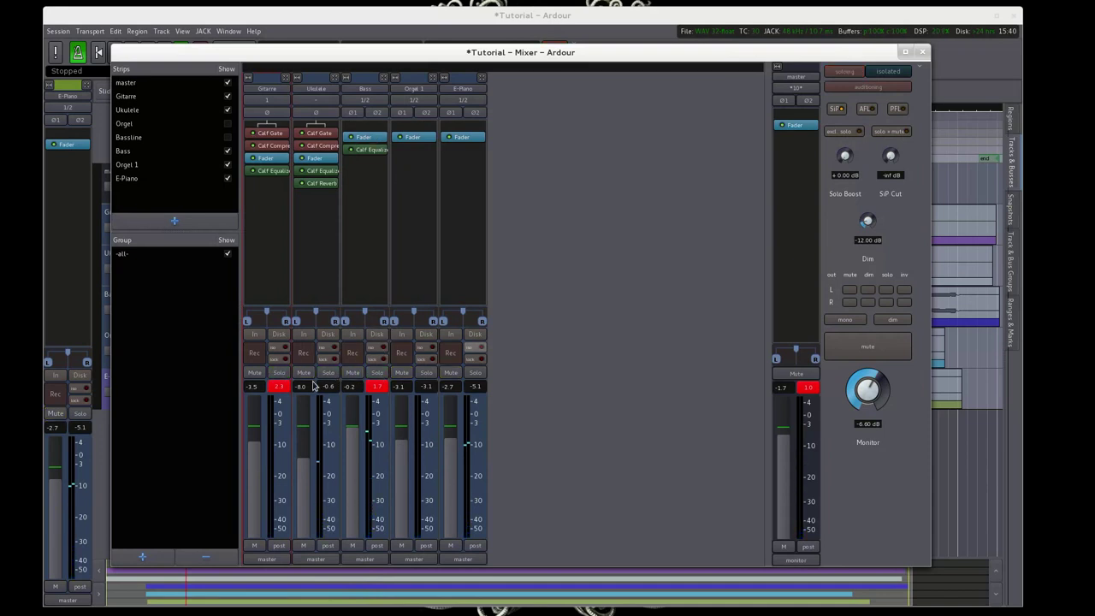
left_click(427, 373)
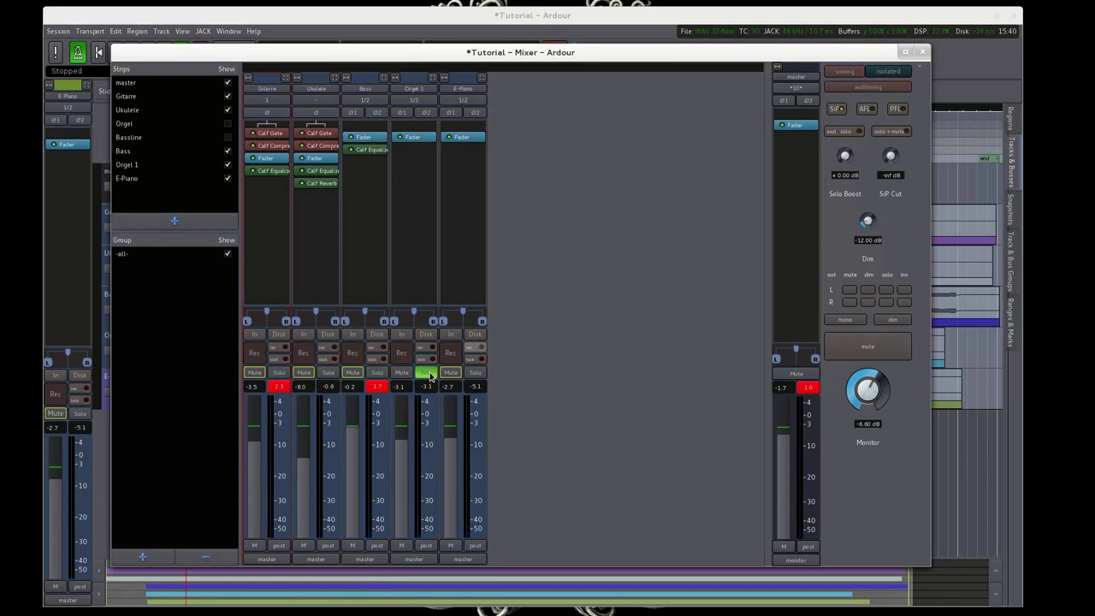
- Add a Calf Equalizer 12 Band after the fader on Orgel 1 and open its window clear of the channel strips
right_click(407, 177)
mouse_move(428, 180)
mouse_move(533, 182)
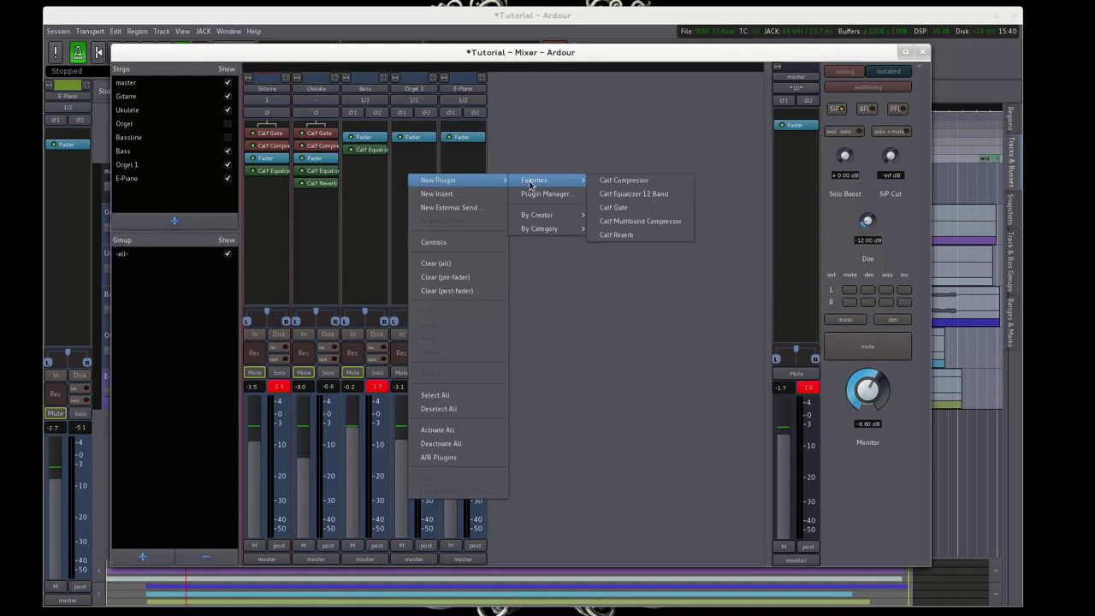
left_click(643, 195)
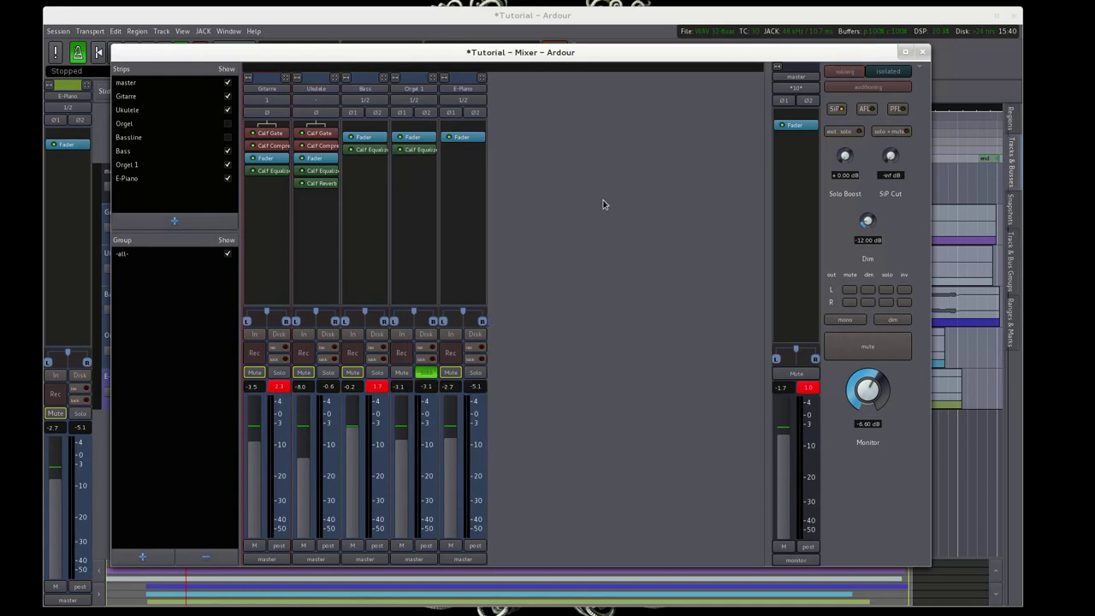
double_click(420, 151)
left_click_drag(244, 1, 689, 227)
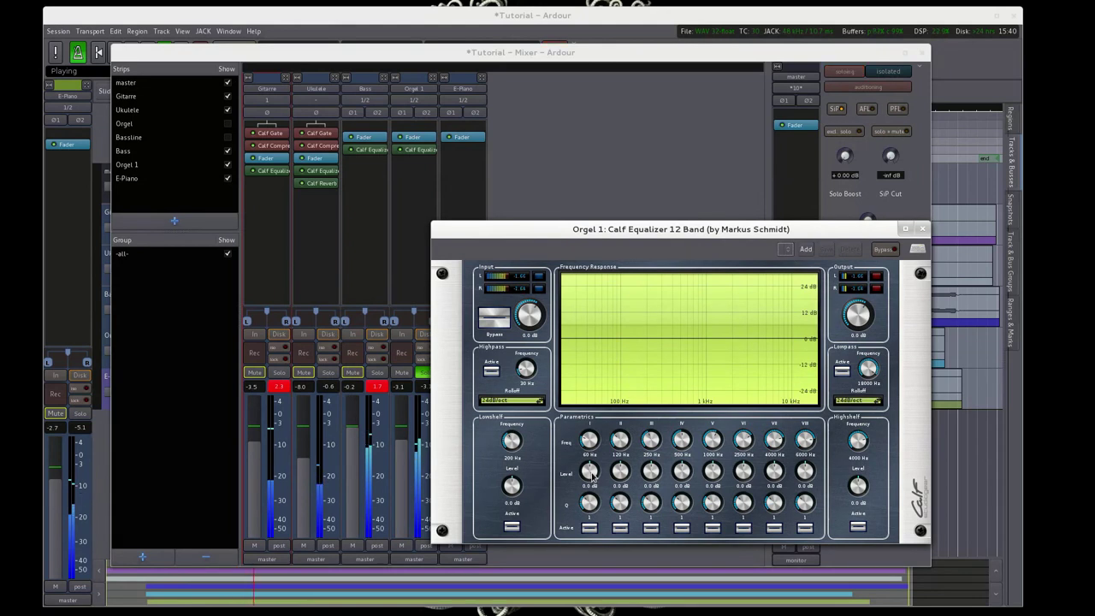
- Try boosting band IV at 500 Hz and band III at 250 Hz in the Orgel 1 equalizer during playback, and deactivate both
left_click(681, 527)
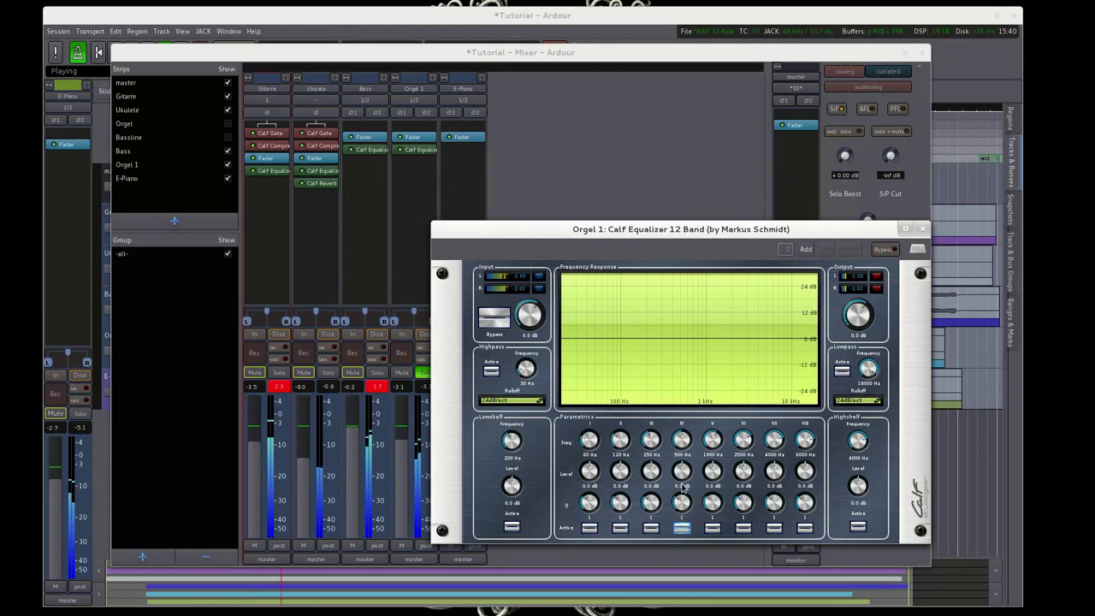
left_click_drag(681, 473, 679, 462)
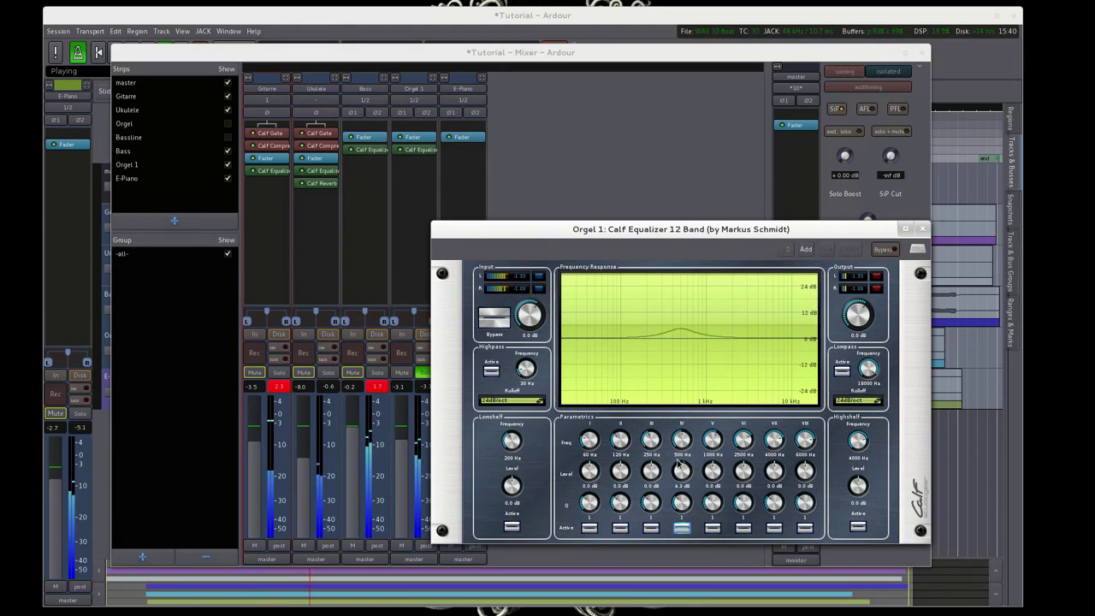
left_click(649, 530)
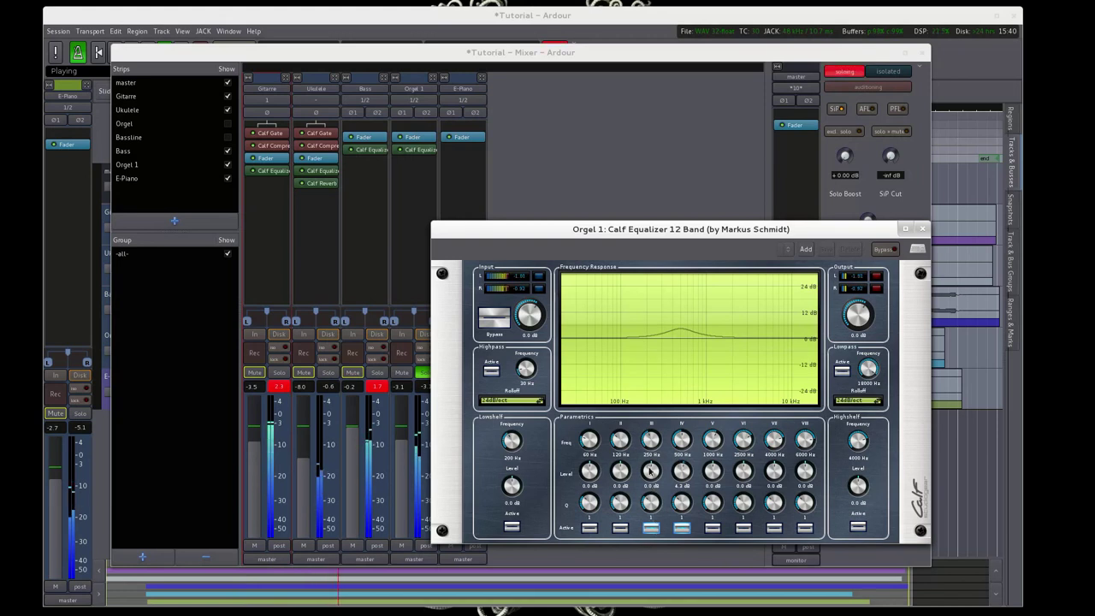
left_click_drag(650, 473, 650, 459)
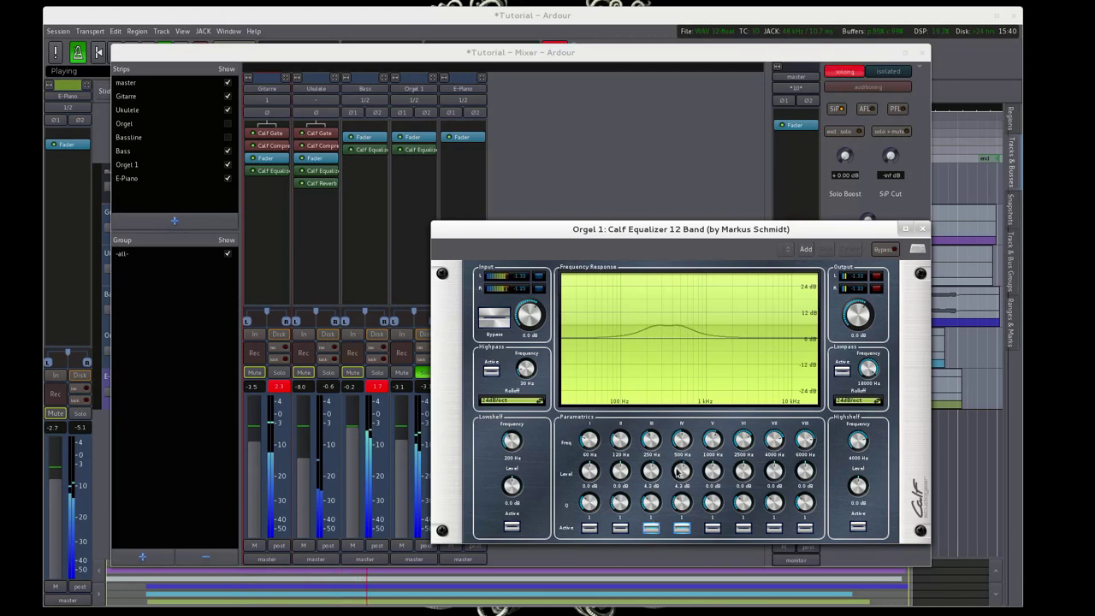
double_click(679, 472)
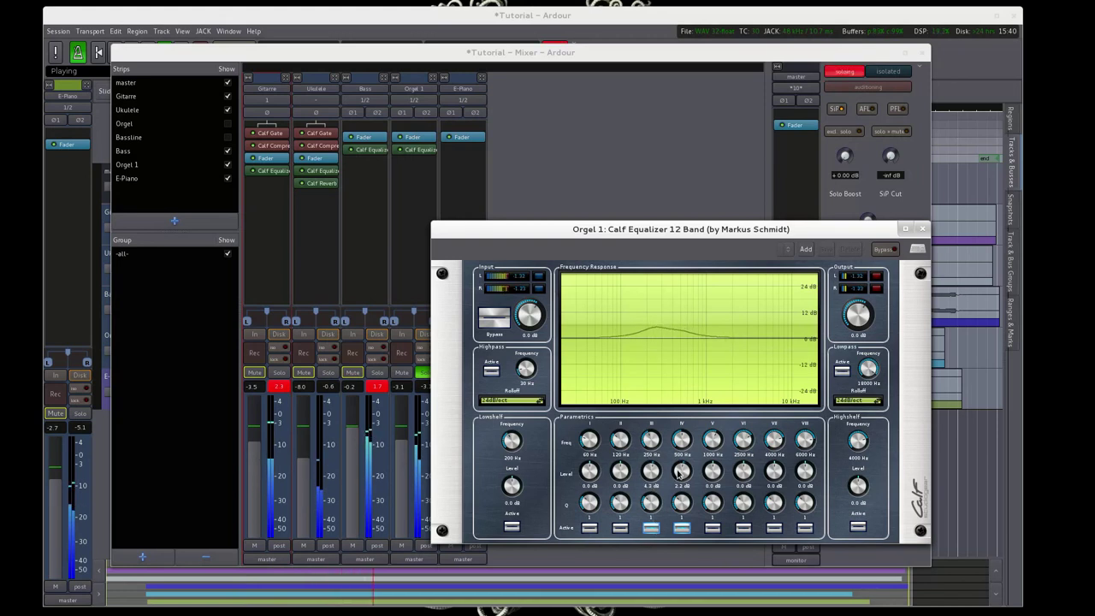
left_click(650, 528)
left_click(681, 528)
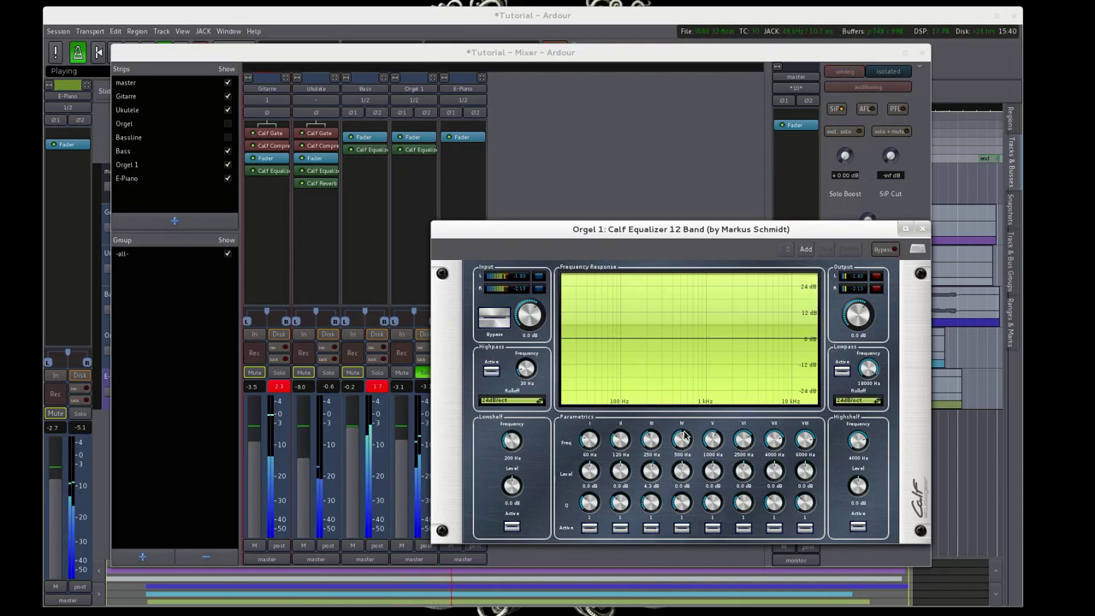
- Try a boost on band VI at 2500 Hz in the Orgel 1 equalizer, and keep only band VII at 4000 Hz active at 5.0 dB
left_click(743, 527)
left_click_drag(749, 478, 773, 465)
left_click(744, 528)
left_click(772, 526)
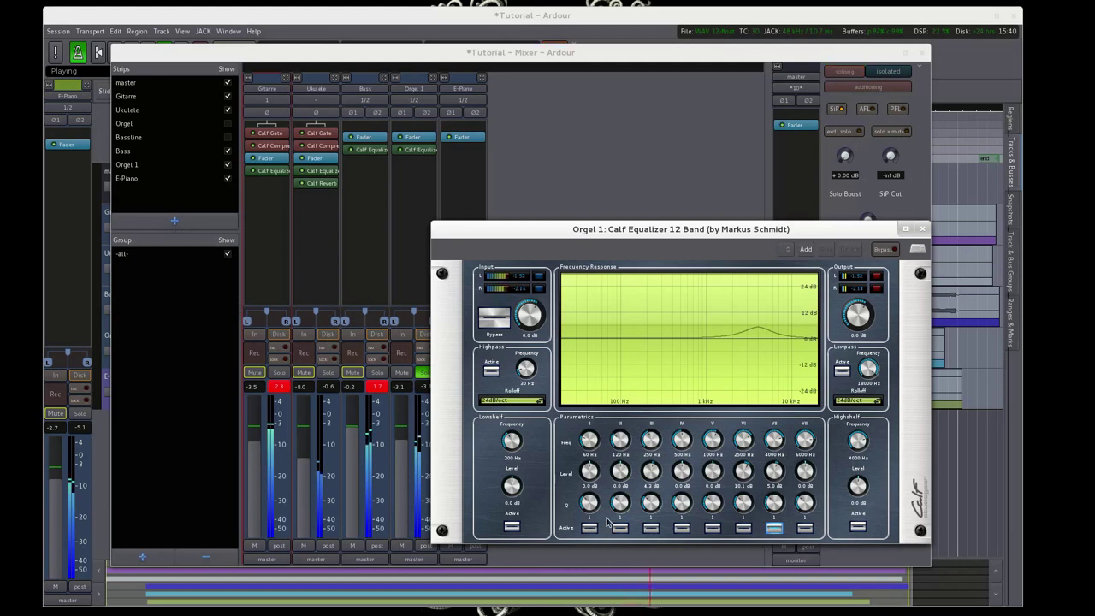
- Activate band IV at 500 Hz in the Orgel 1 equalizer at 0.7 dB, stop playback, and close the equalizer
left_click(682, 527)
mouse_move(681, 473)
left_mouse_down()
mouse_move(678, 463)
mouse_move(686, 469)
left_mouse_up()
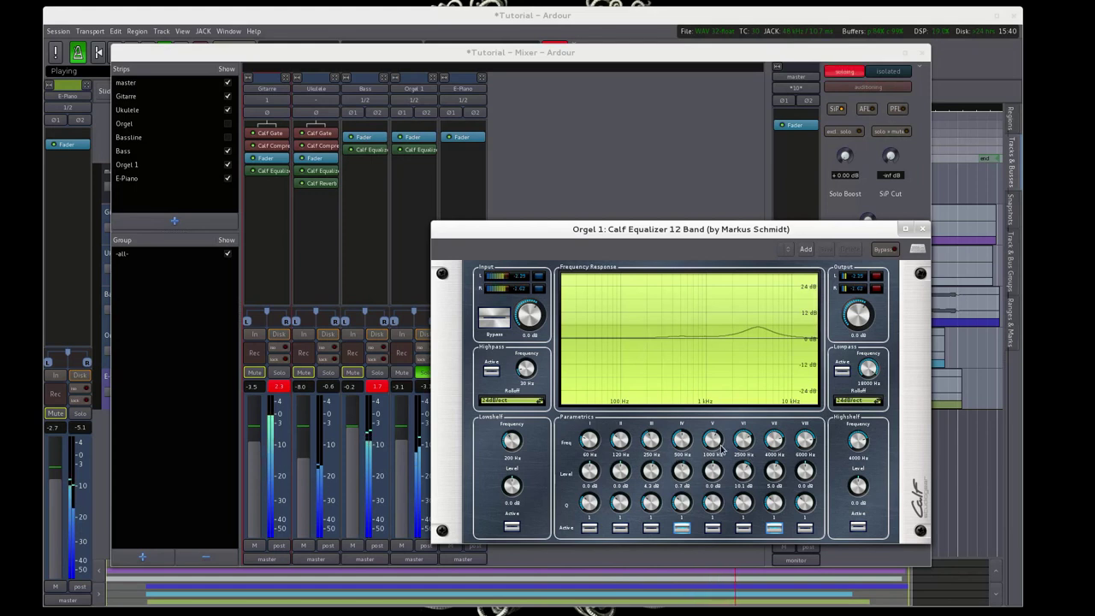
key("space")
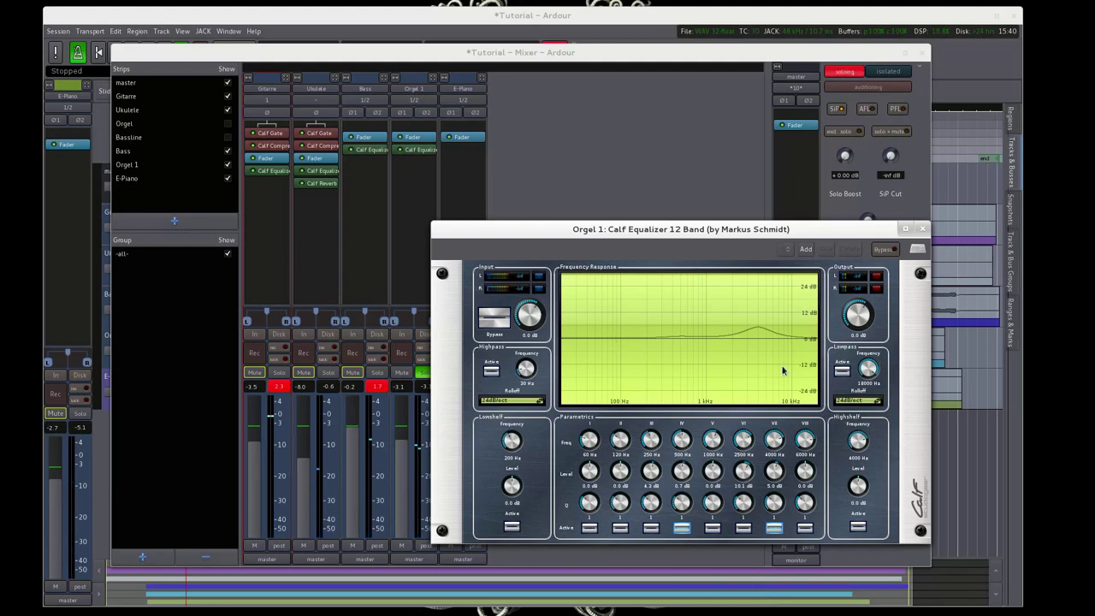
left_click_drag(777, 469, 769, 470)
left_click(922, 229)
- Add a Calf Equalizer 12 Band after the fader on E-Piano and switch the solo from Orgel 1 to E-Piano
right_click(457, 197)
mouse_move(513, 199)
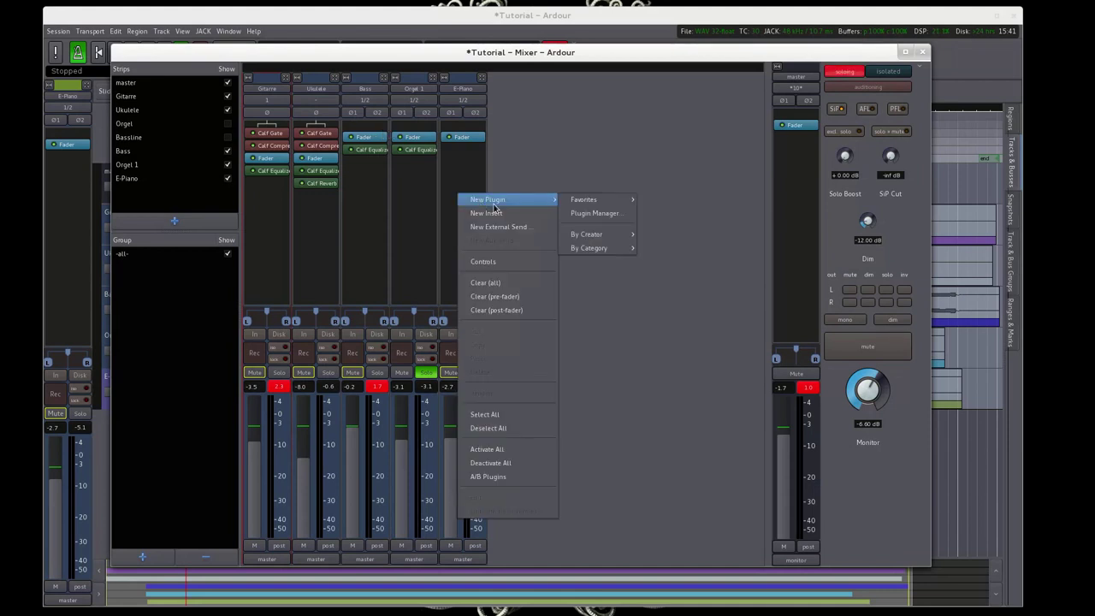
mouse_move(598, 199)
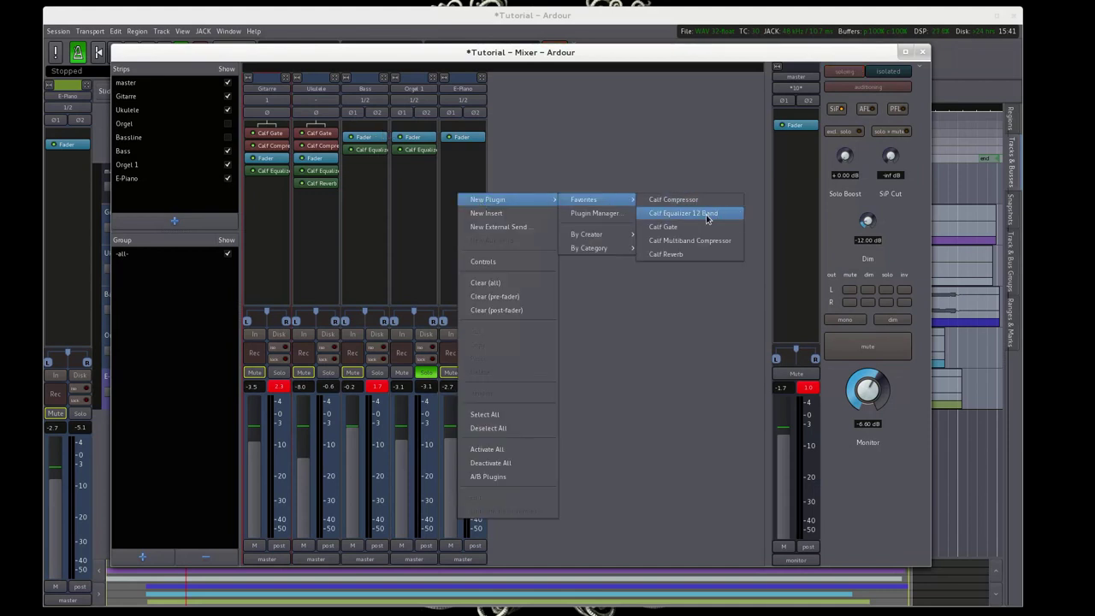
left_click(707, 215)
left_click(426, 372)
left_click(475, 372)
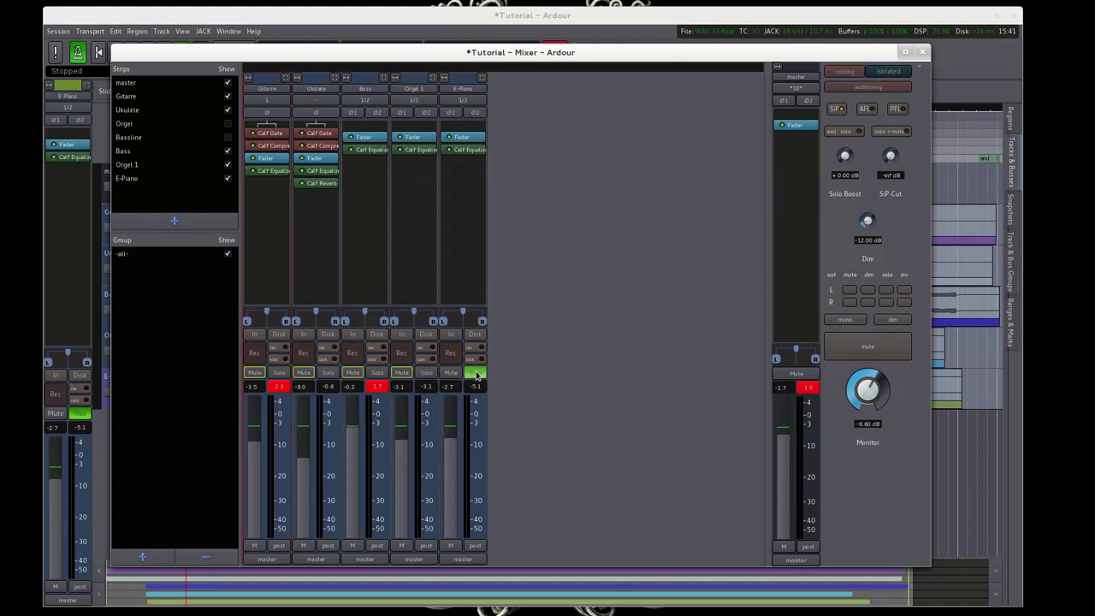
- Open the E-Piano equalizer and, during playback, set band VII at 4000 Hz to 3.6 dB and band IV at 500 Hz to -2.9 dB
double_click(468, 152)
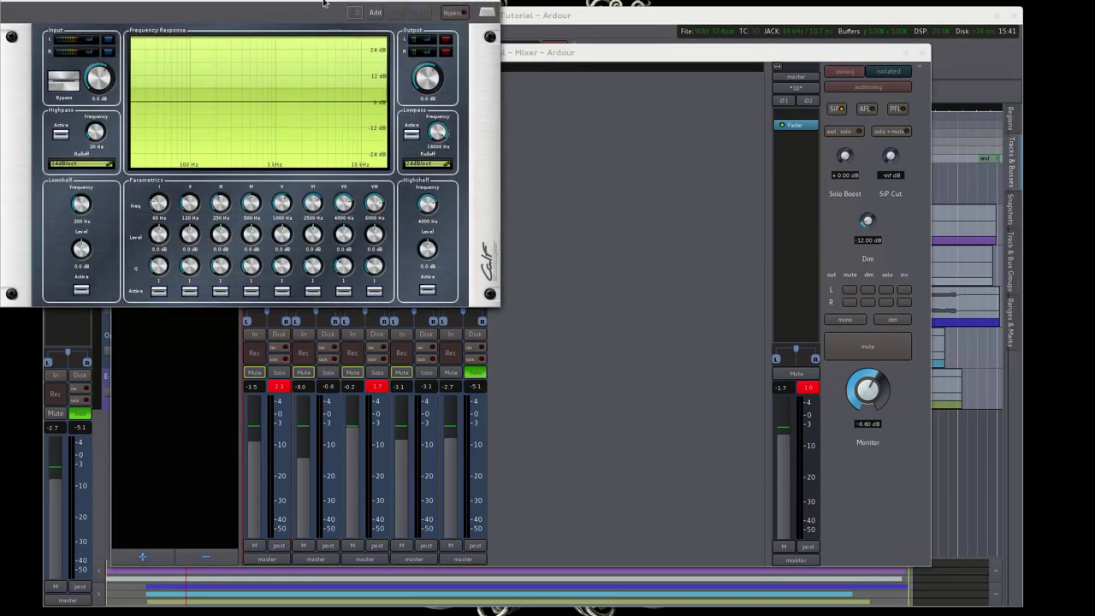
left_click_drag(318, 7, 653, 187)
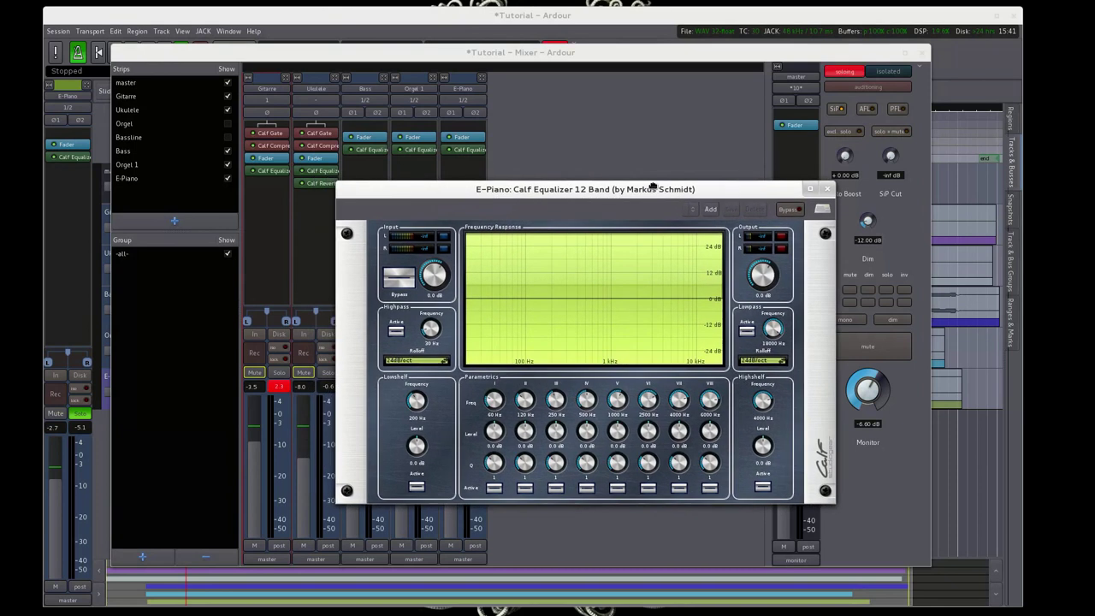
key("space")
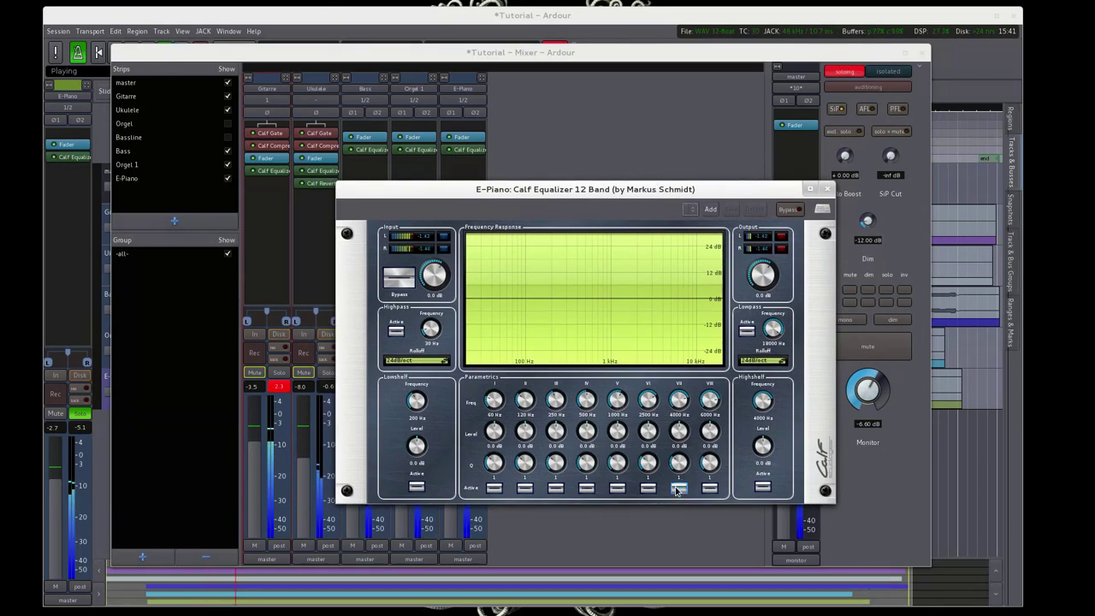
left_click_drag(676, 434, 677, 428)
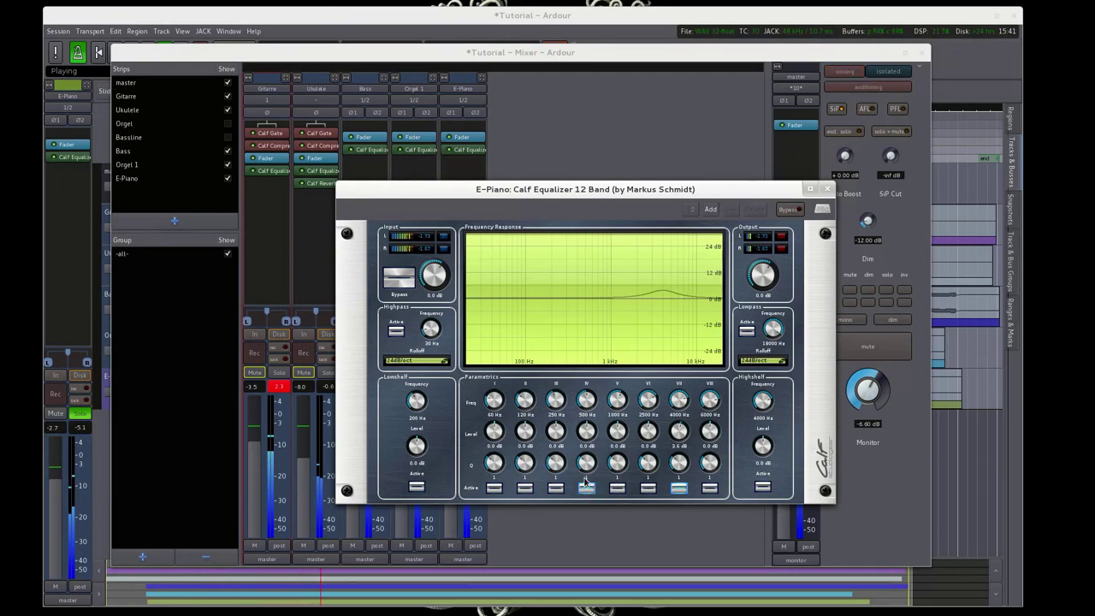
mouse_move(585, 437)
left_mouse_down()
mouse_move(588, 421)
mouse_move(585, 440)
left_mouse_up()
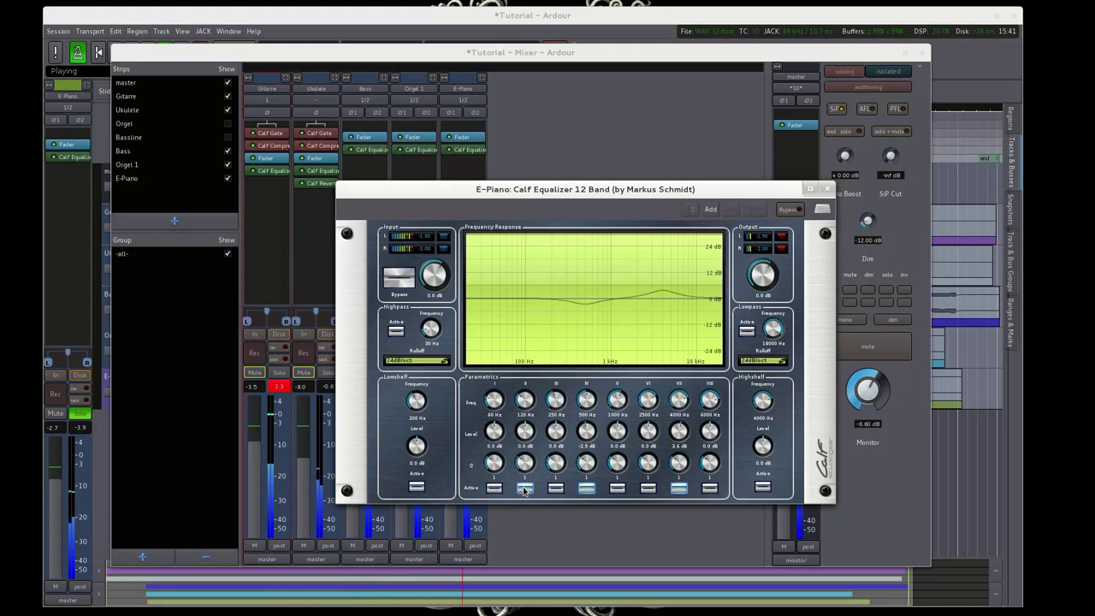
- Sweep band II of the E-Piano equalizer with a strong boost, settling on about 129 Hz with the level at 2.9 dB
left_click_drag(524, 430, 521, 413)
scroll(521, 401, "up", 5)
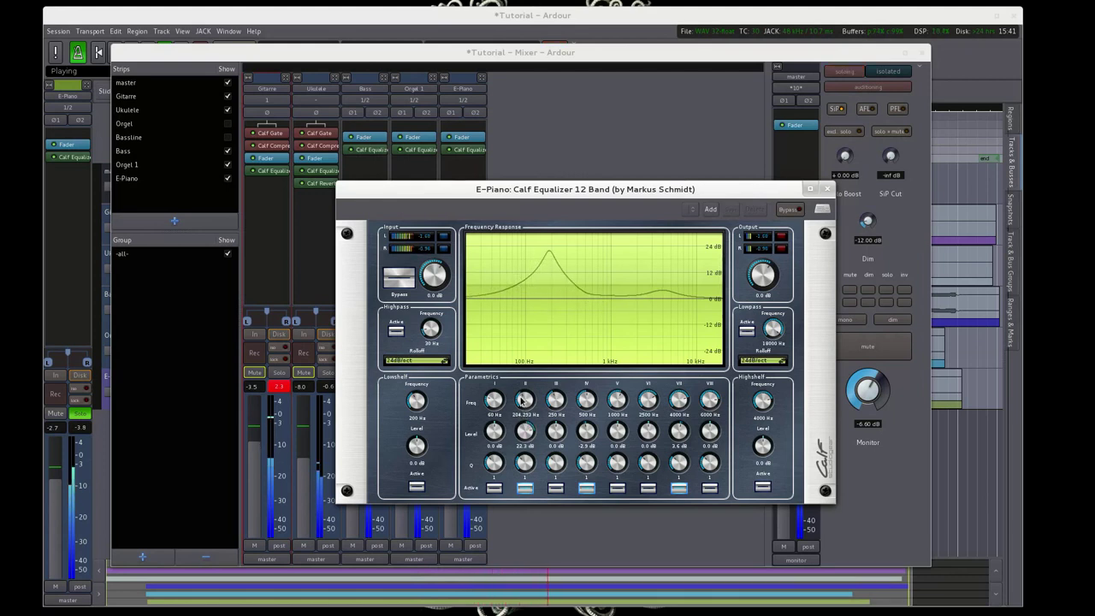
scroll(520, 401, "down", 3)
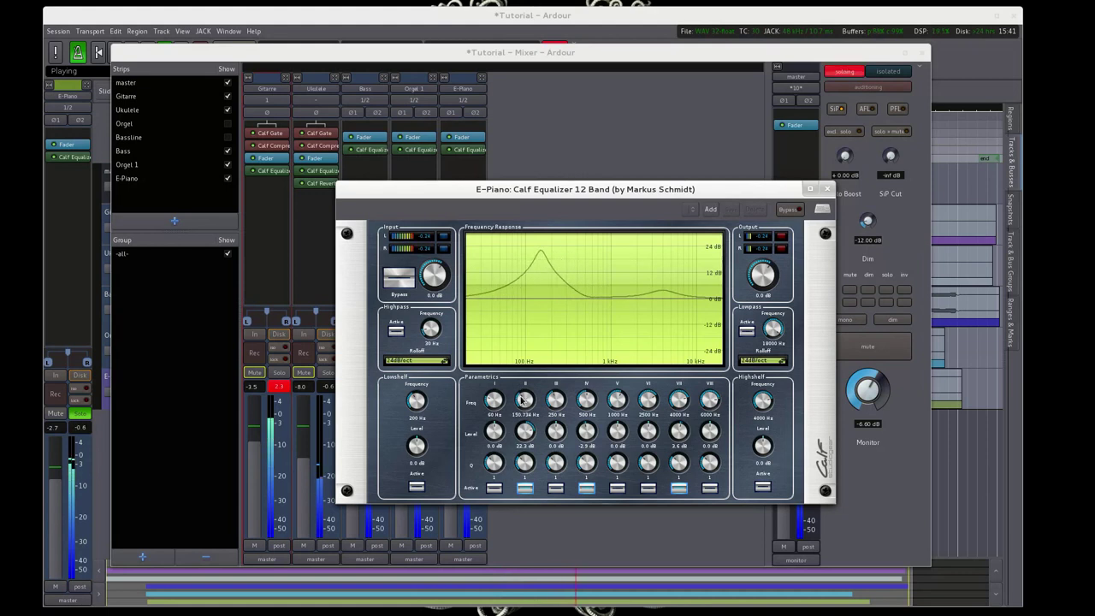
scroll(521, 401, "down", 2)
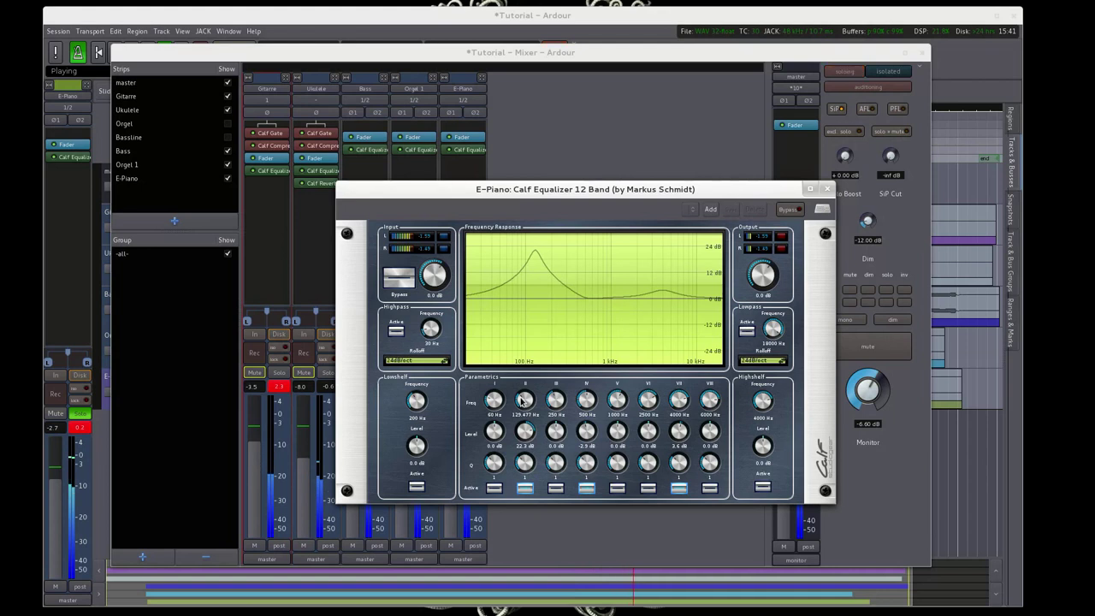
left_click_drag(523, 429, 524, 445)
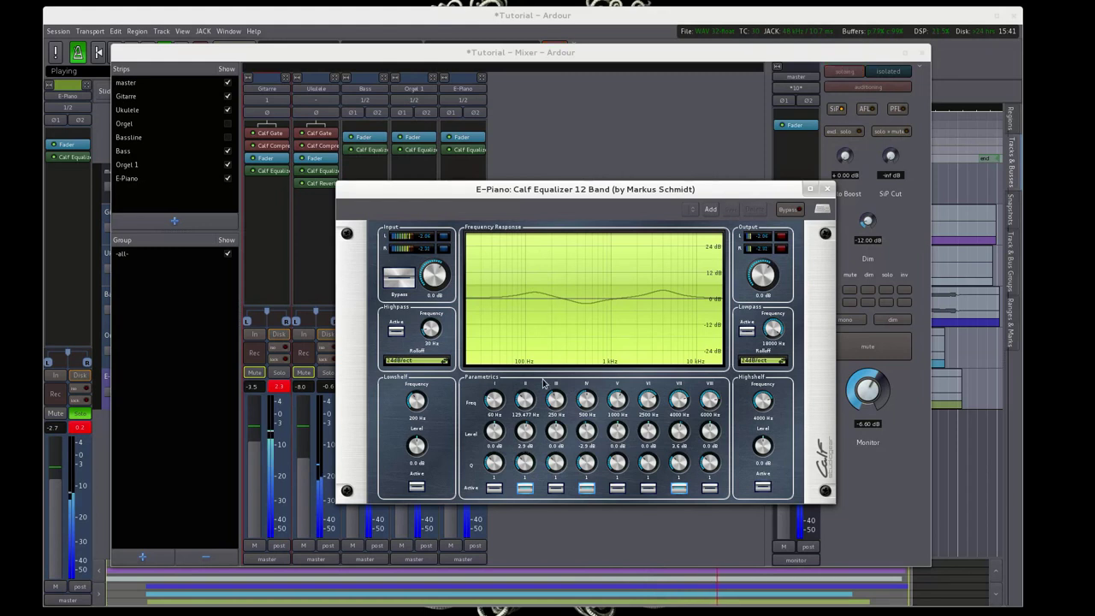
- Stop playback, close the E-Piano equalizer, unsolo E-Piano, and play the full mix
key("space")
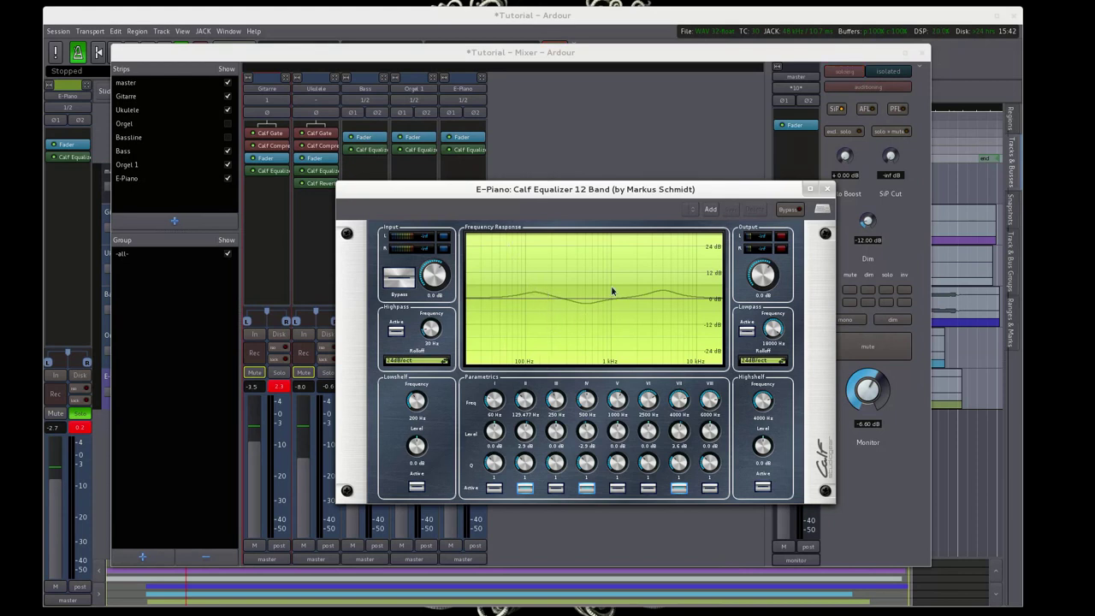
left_click(826, 188)
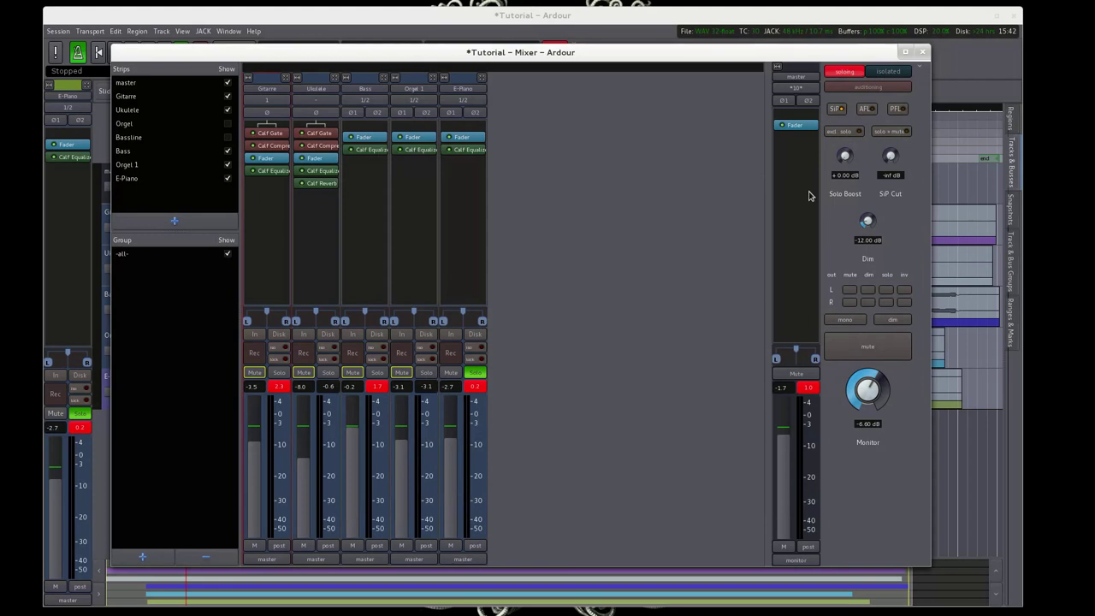
left_click(475, 372)
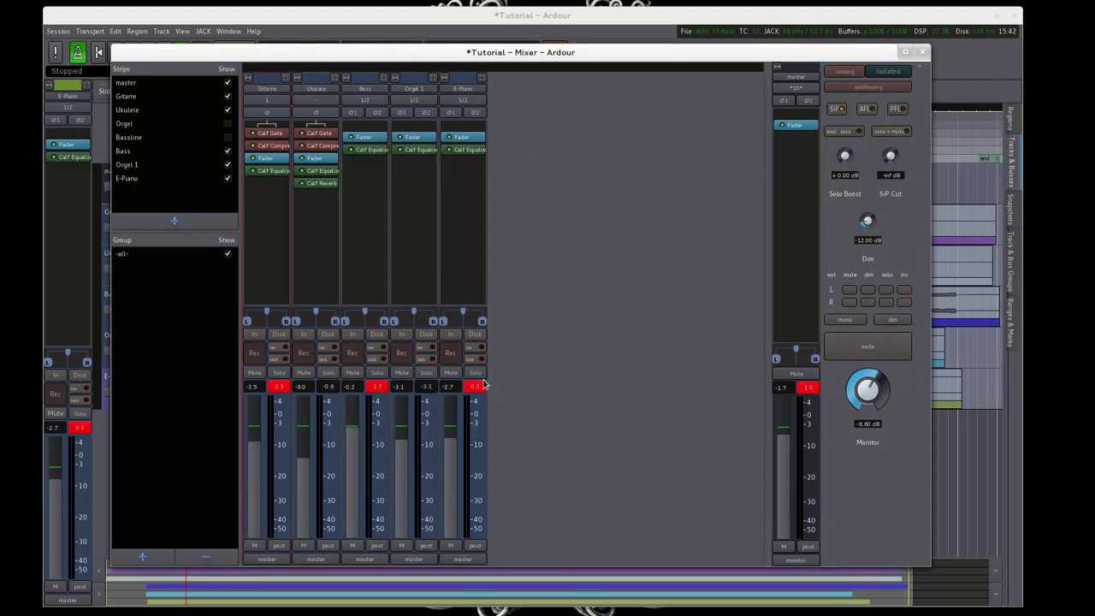
key("space")
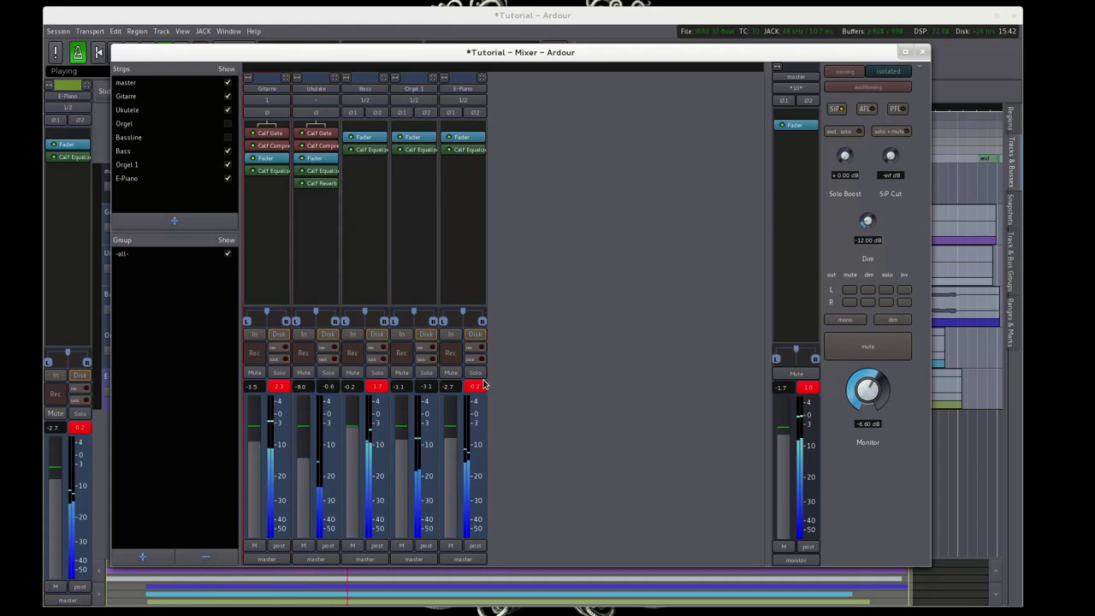
- Lower the master fader to -2.7 dB and the Gitarre fader to -4.3 dB during playback, resetting both peak displays
scroll(794, 421, "down", 2)
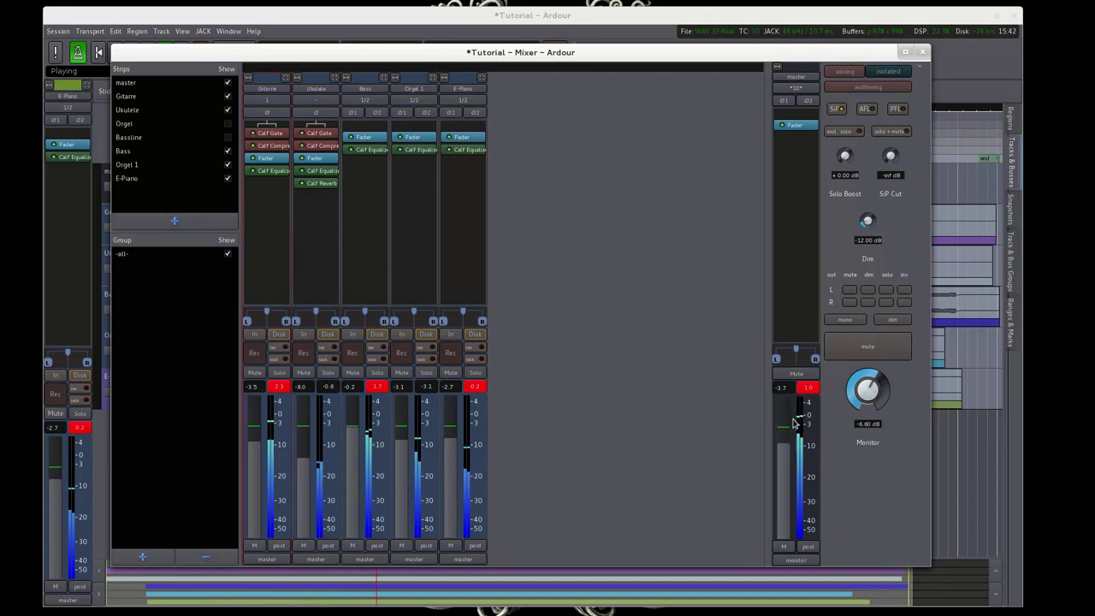
left_click(794, 422)
scroll(784, 445, "up", 1)
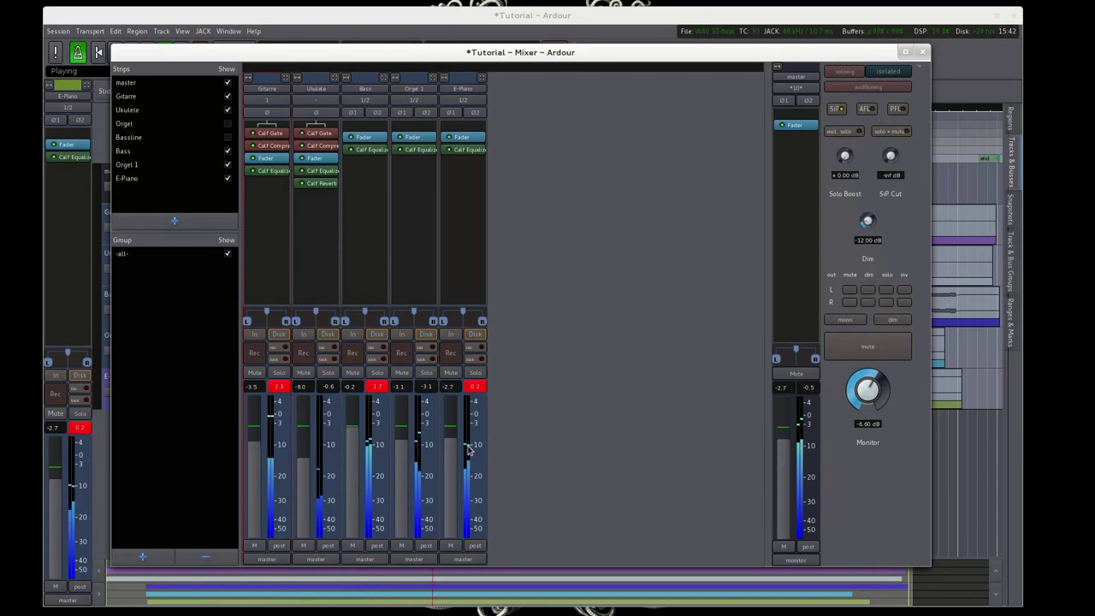
scroll(251, 448, "down", 1)
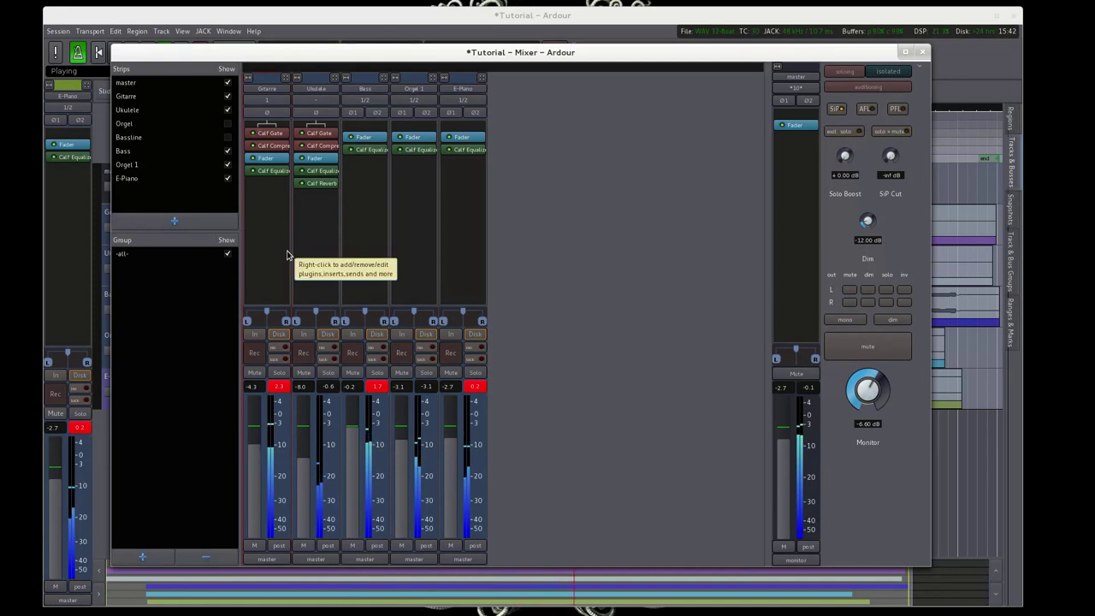
left_click(279, 386)
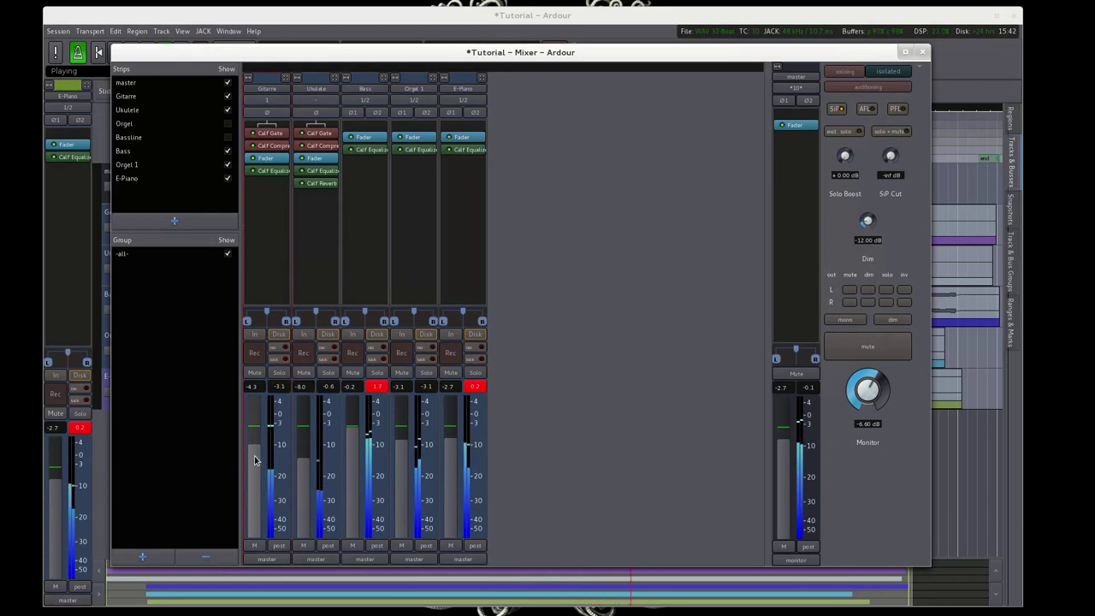
- During playback, lower the Gitarre fader to -5.7 dB, Ukulele to -10.8 dB and Bass to -1.4 dB, and reset the Bass peak display
scroll(254, 460, "down", 2)
scroll(308, 474, "down", 3)
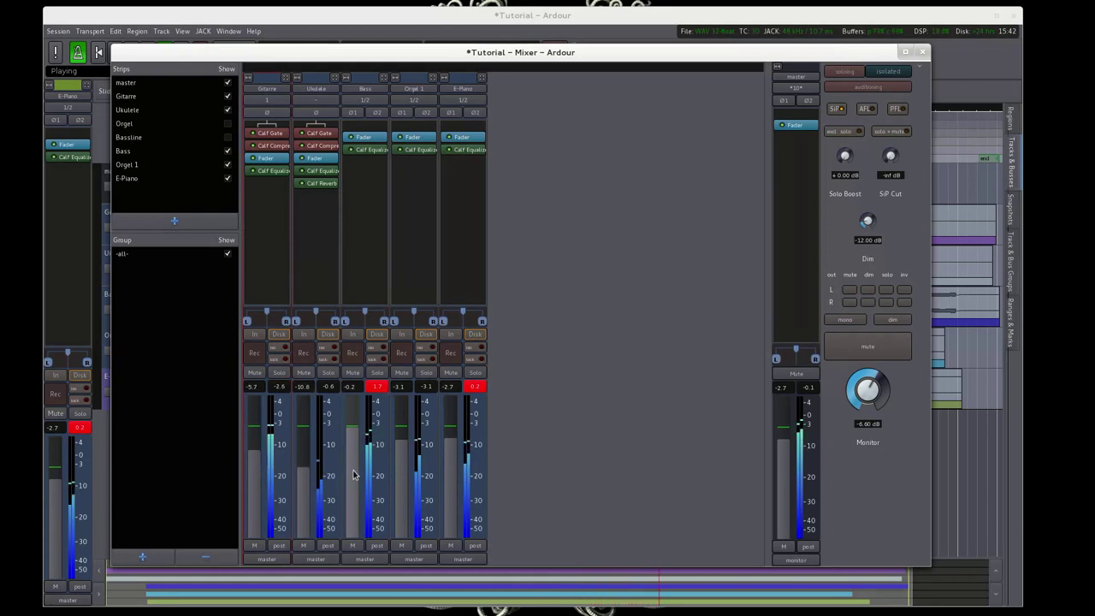
scroll(352, 478, "down", 2)
left_click(377, 387)
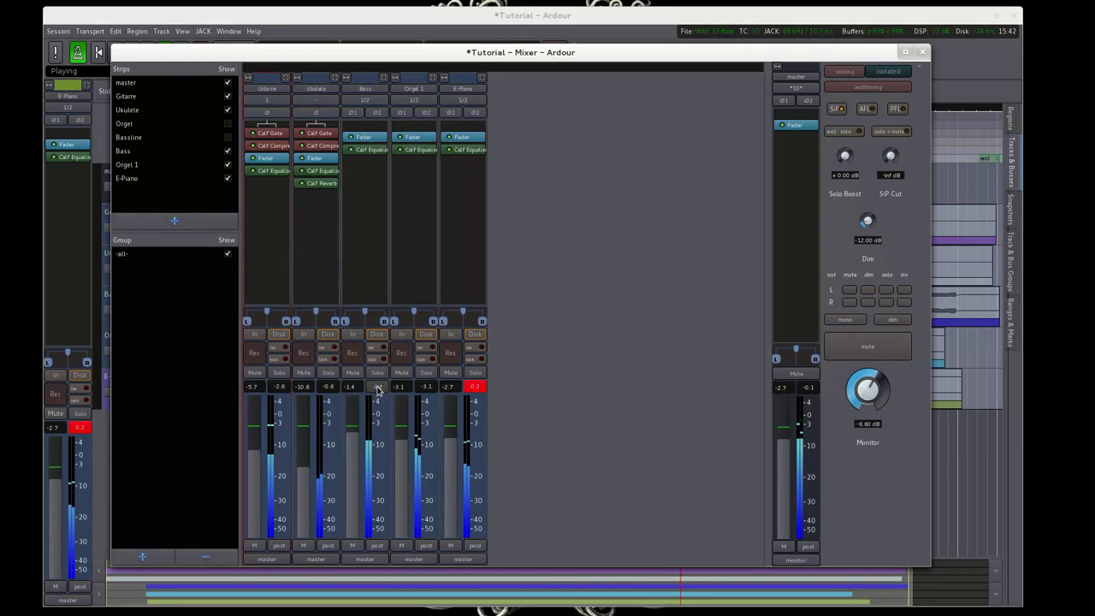
- Reset the E-Piano peak display, set the Orgel 1 fader to -2.9 dB and E-Piano to -4.5 dB, and stop playback
left_click(475, 387)
scroll(398, 459, "down", 1)
scroll(446, 471, "down", 2)
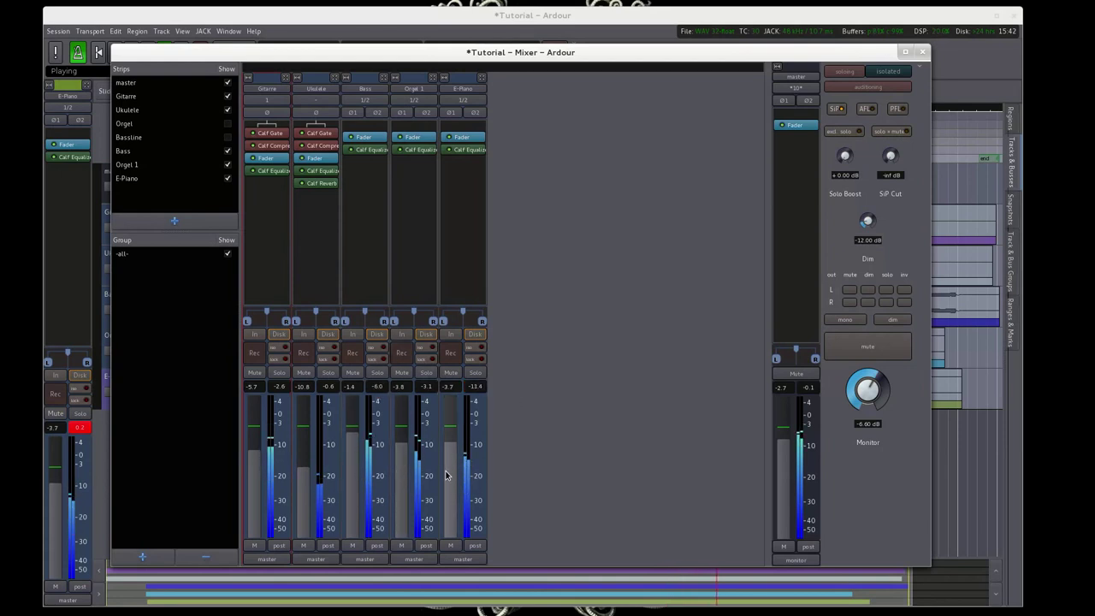
scroll(451, 479, "down", 2)
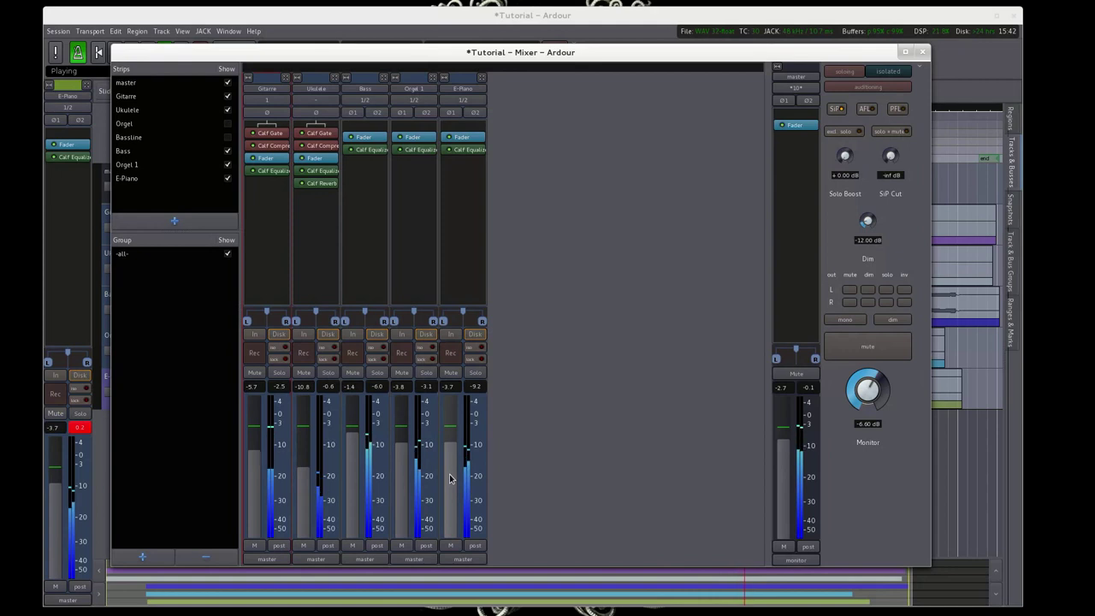
scroll(407, 480, "up", 2)
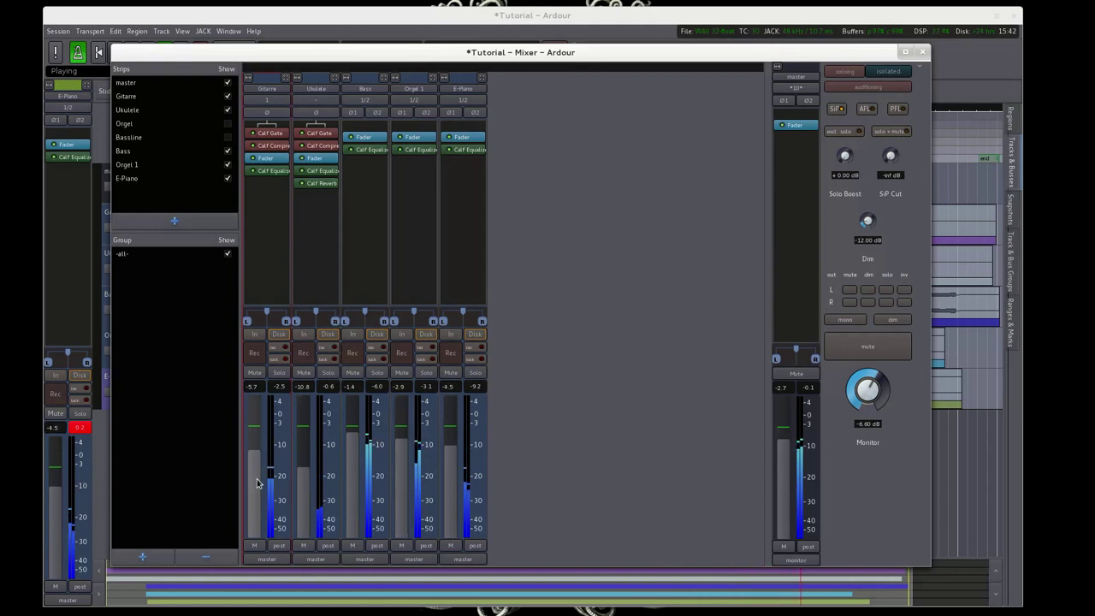
key("space")
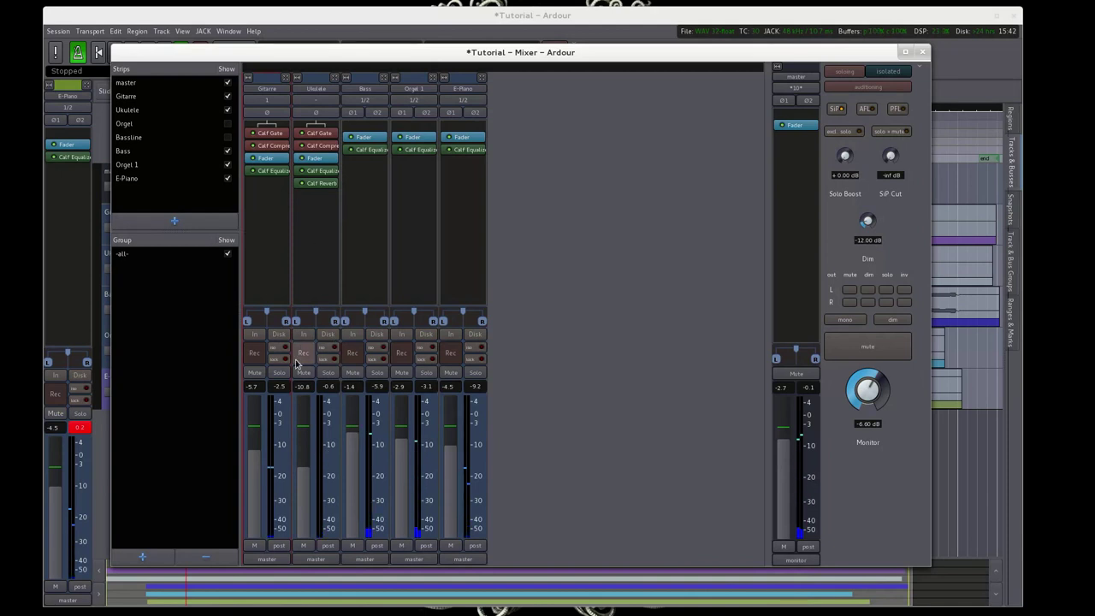
- Listen to the mix from about 00:00:21:05 in the editor window, stop playback, and reopen the mixer
left_click(369, 17)
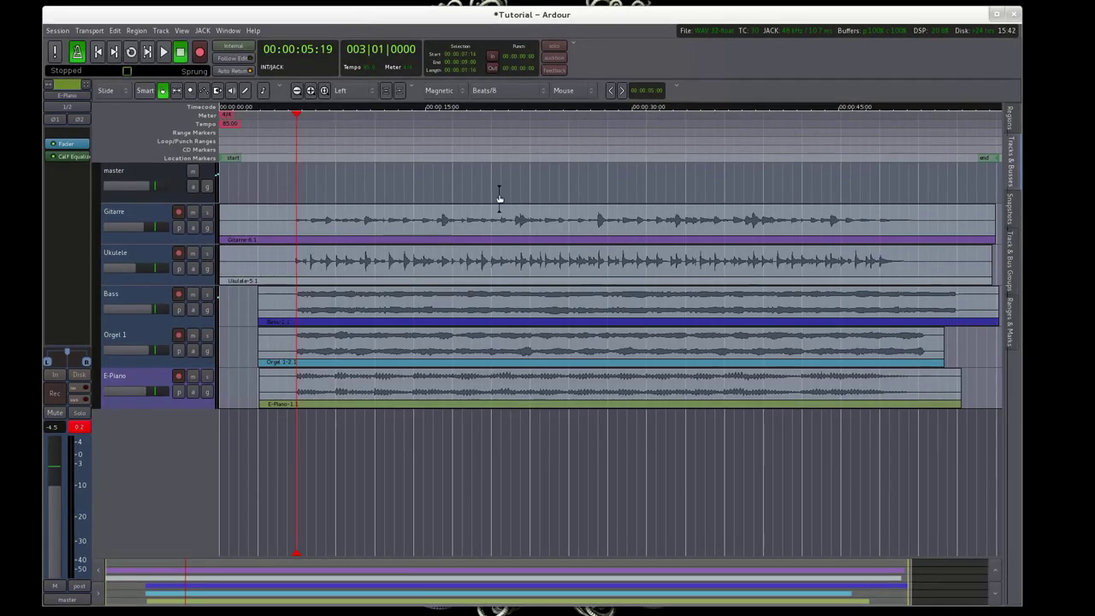
left_click(507, 109)
left_click_drag(507, 109, 510, 110)
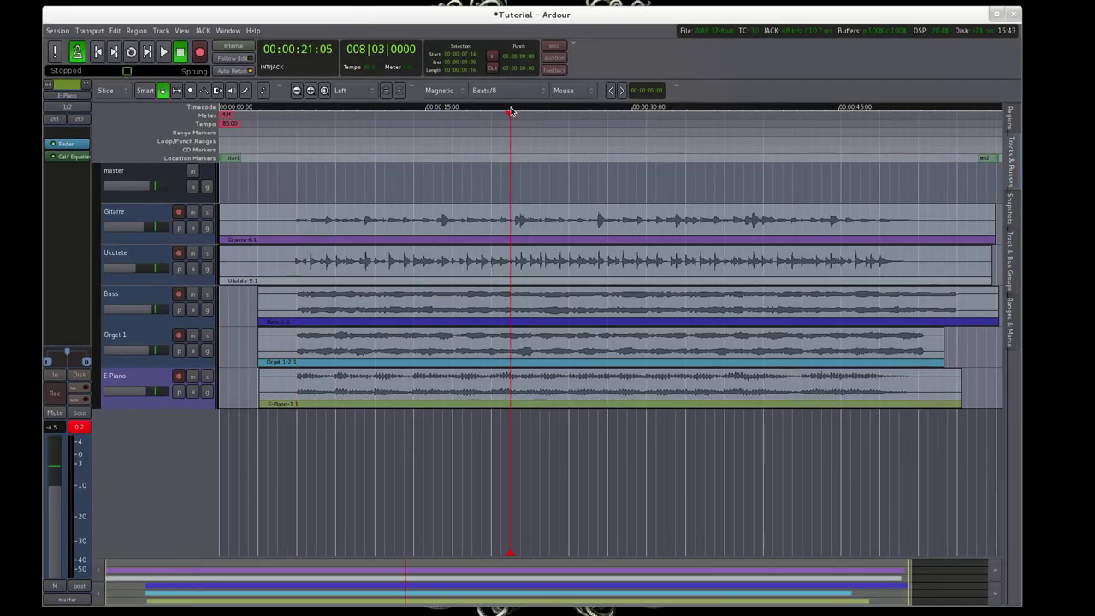
left_click(511, 110)
key("space")
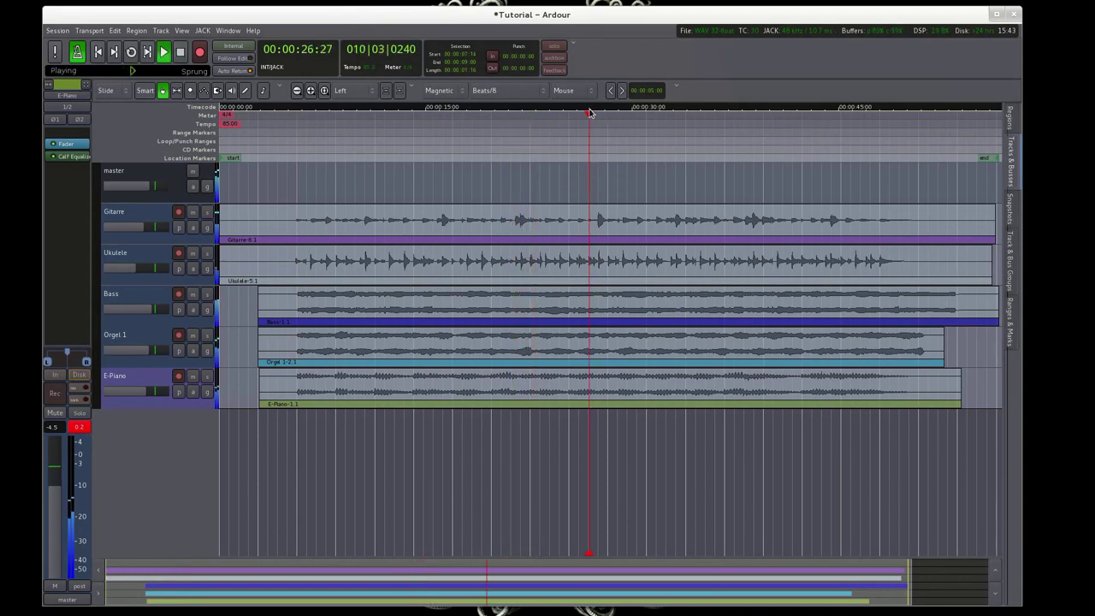
key("space")
left_click_drag(593, 157, 595, 157)
key("alt+m")
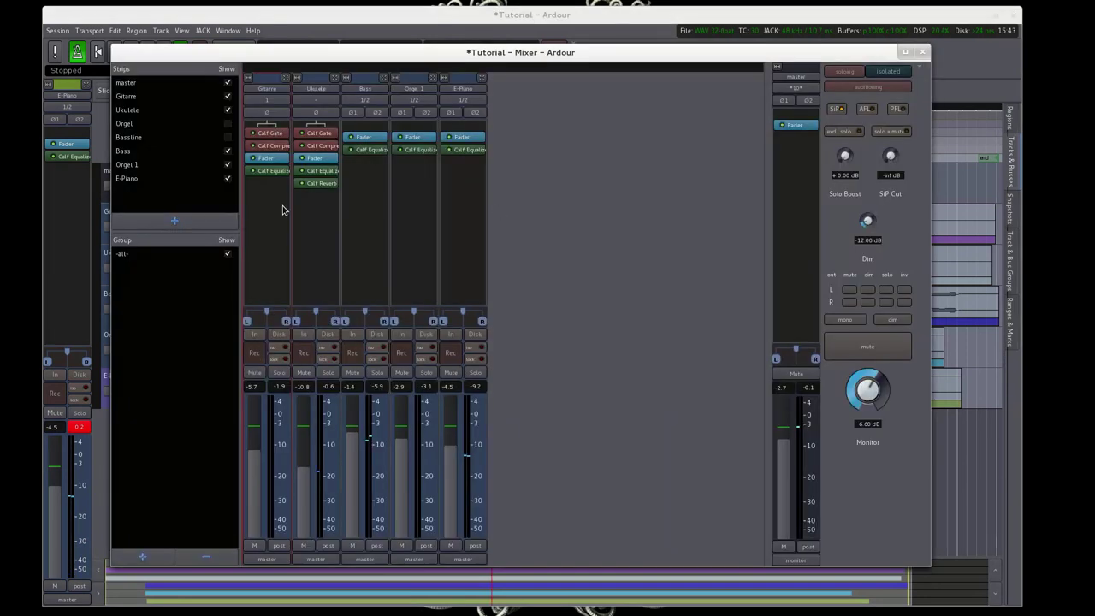
- Open the Gitarre equalizer and compare the sound with band VI switched off and back on
double_click(272, 176)
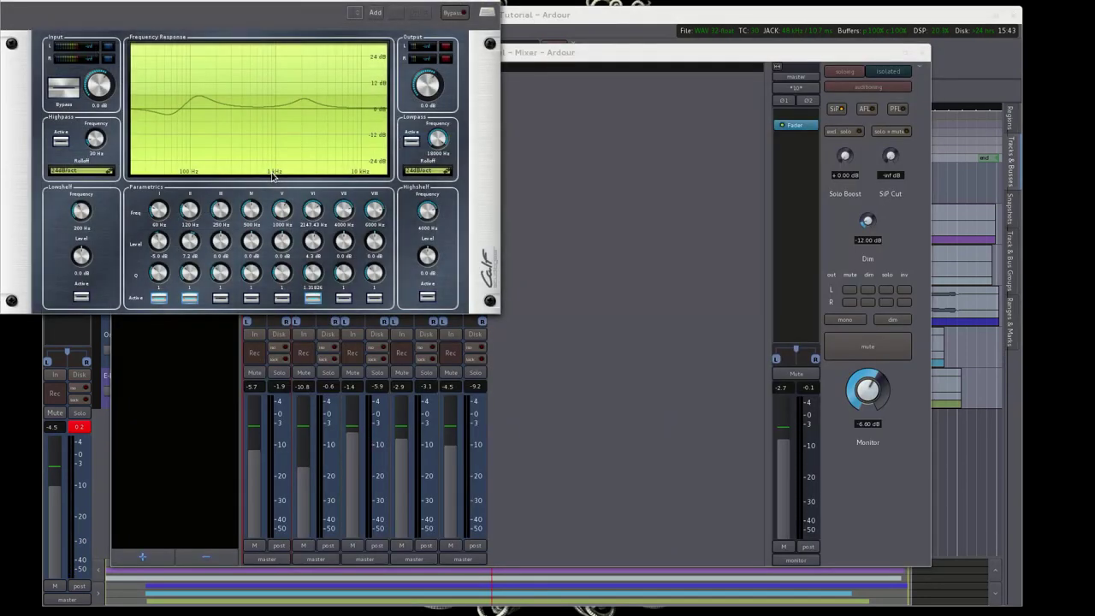
left_click_drag(281, 8, 605, 177)
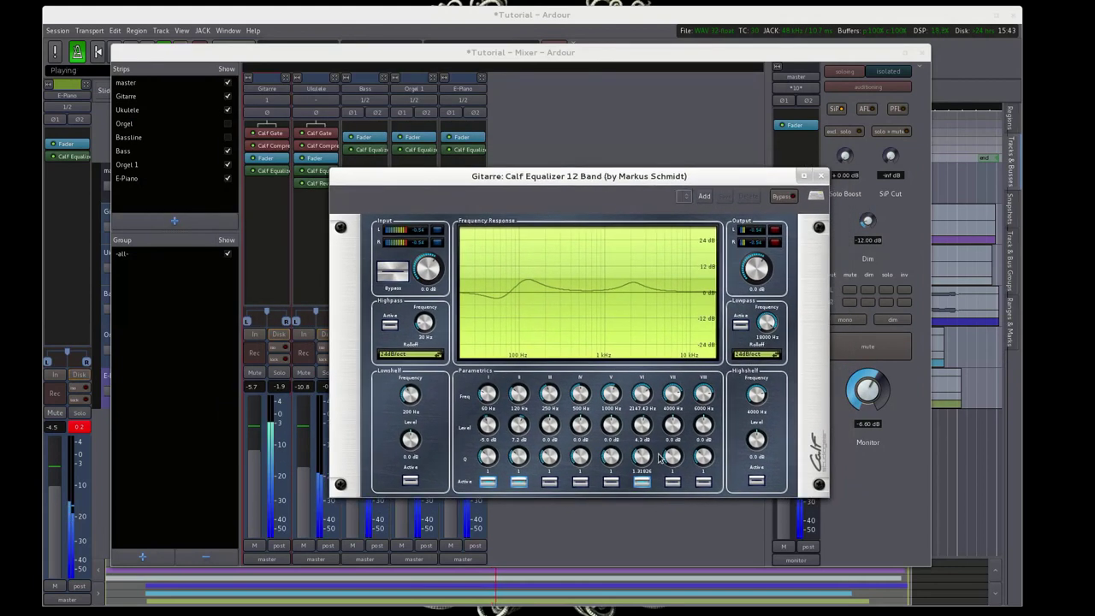
left_click(641, 483)
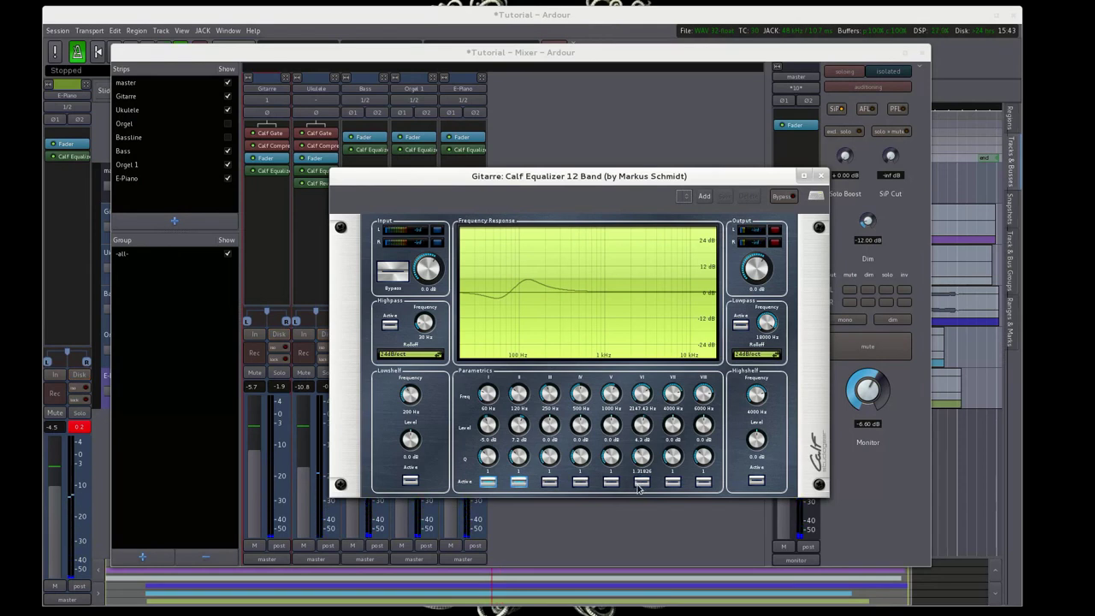
left_click(642, 482)
- Audition band VI of the Gitarre equalizer with a 20.5 dB boost, cut its level to -3.6 dB, and close the equalizer
scroll(642, 425, "up", 6)
key("space")
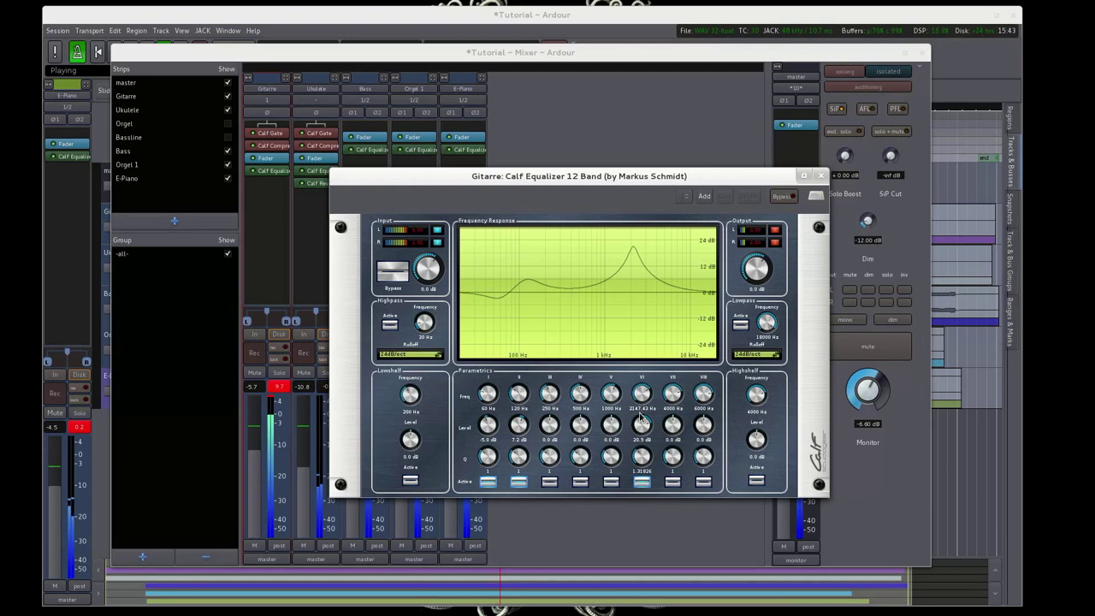
scroll(642, 425, "down", 4)
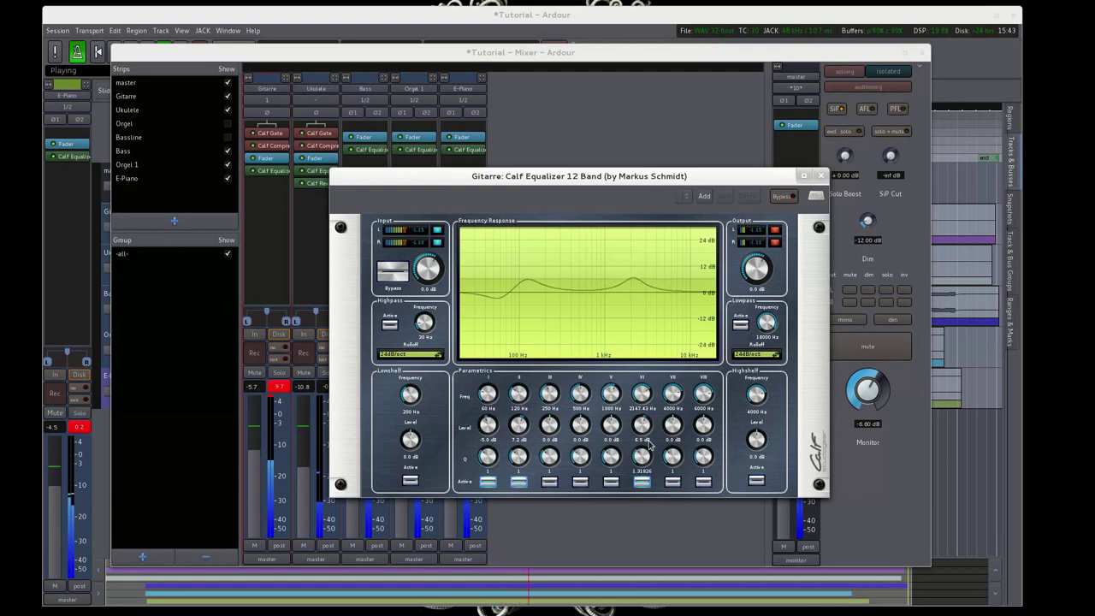
key("space")
scroll(641, 425, "down", 4)
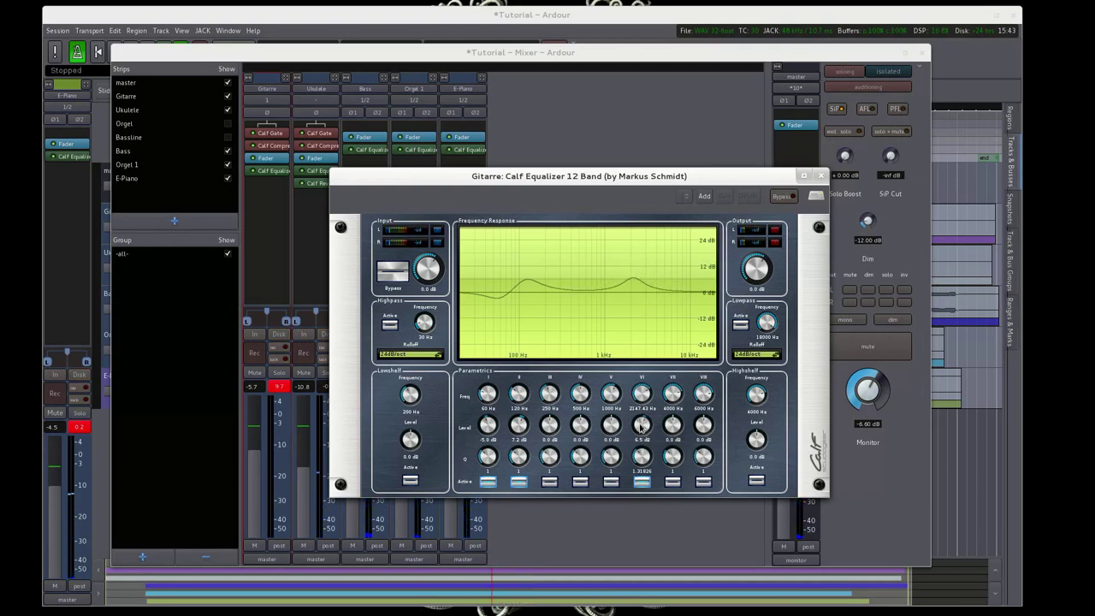
scroll(641, 425, "down", 7)
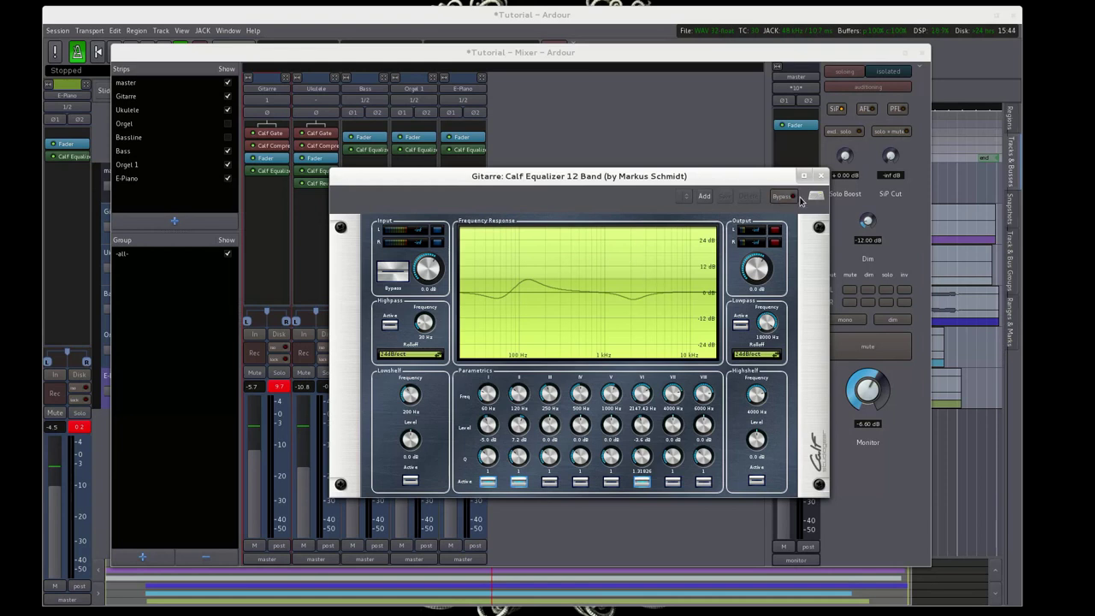
left_click(820, 176)
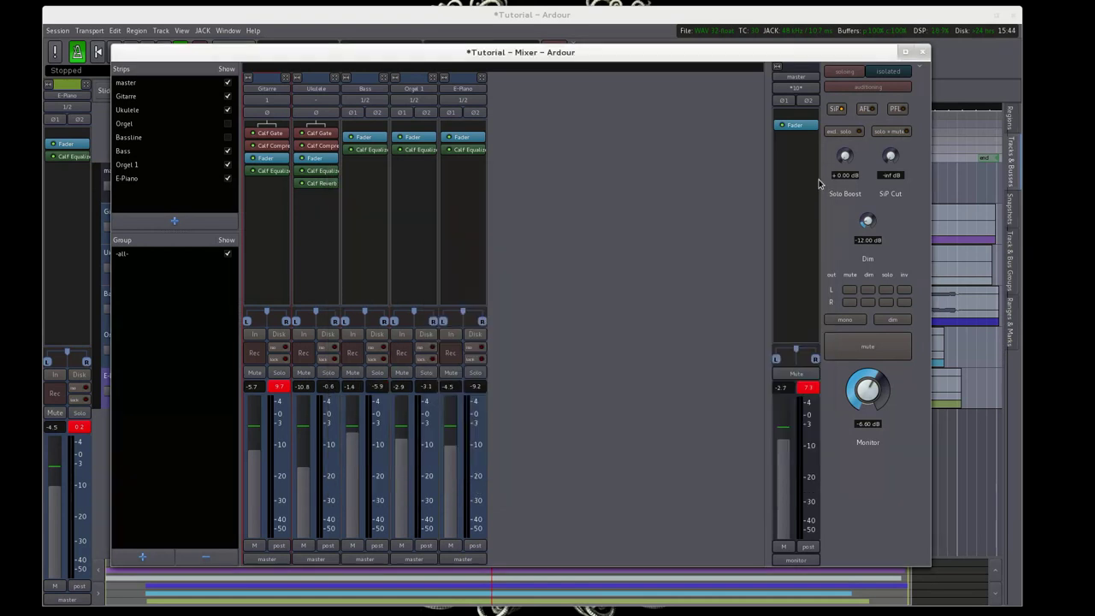
- Play the mix from about 00:00:05:22, raise the Gitarre fader to -4.4 dB, and reset its peak display
left_click(441, 22)
left_click(337, 141)
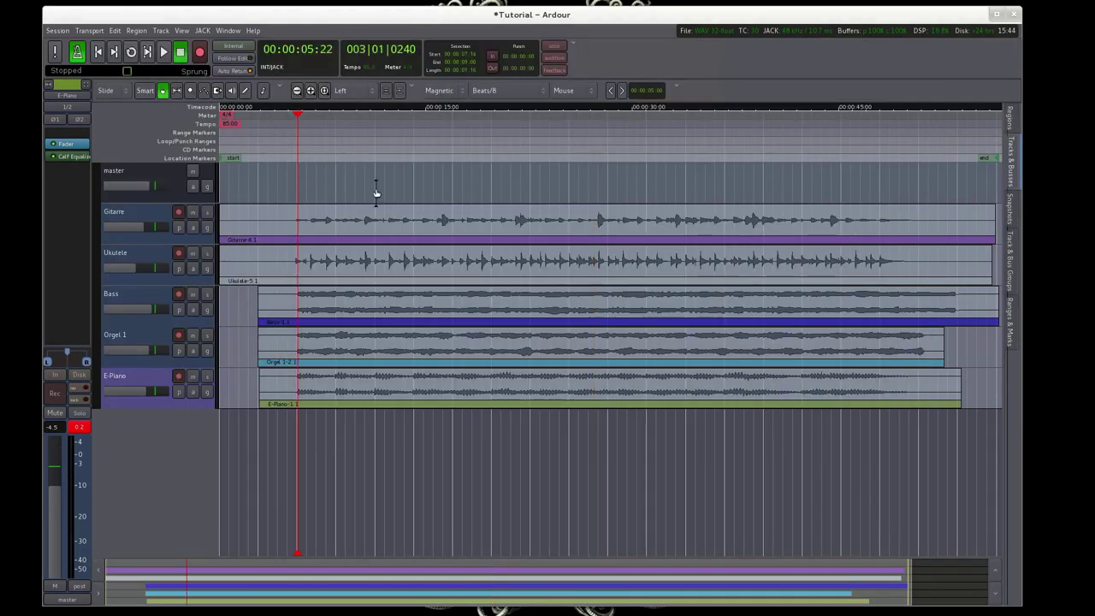
key("space")
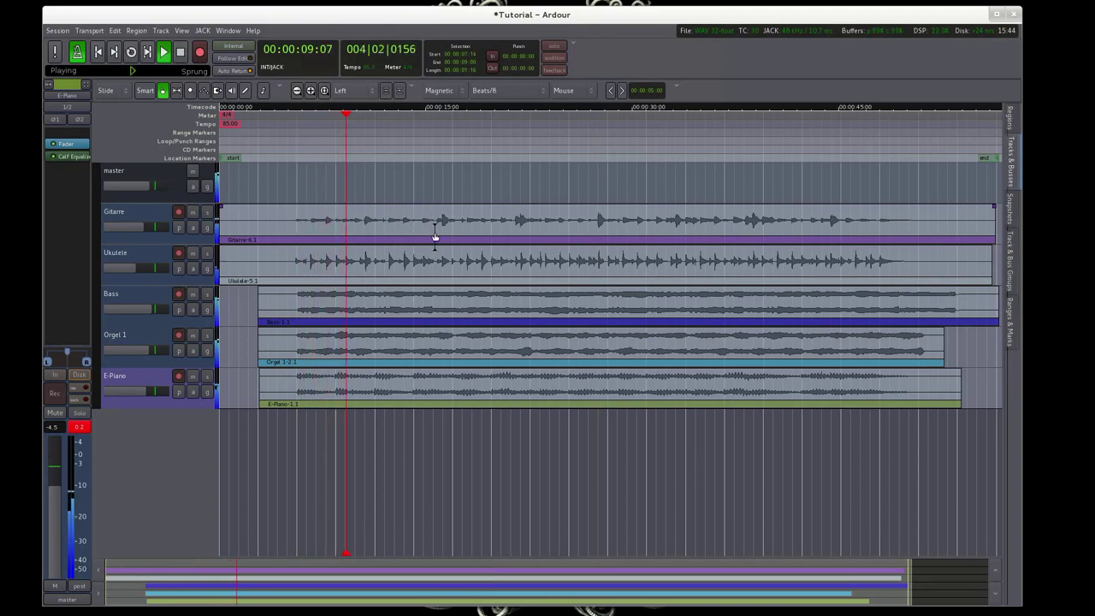
key("alt+m")
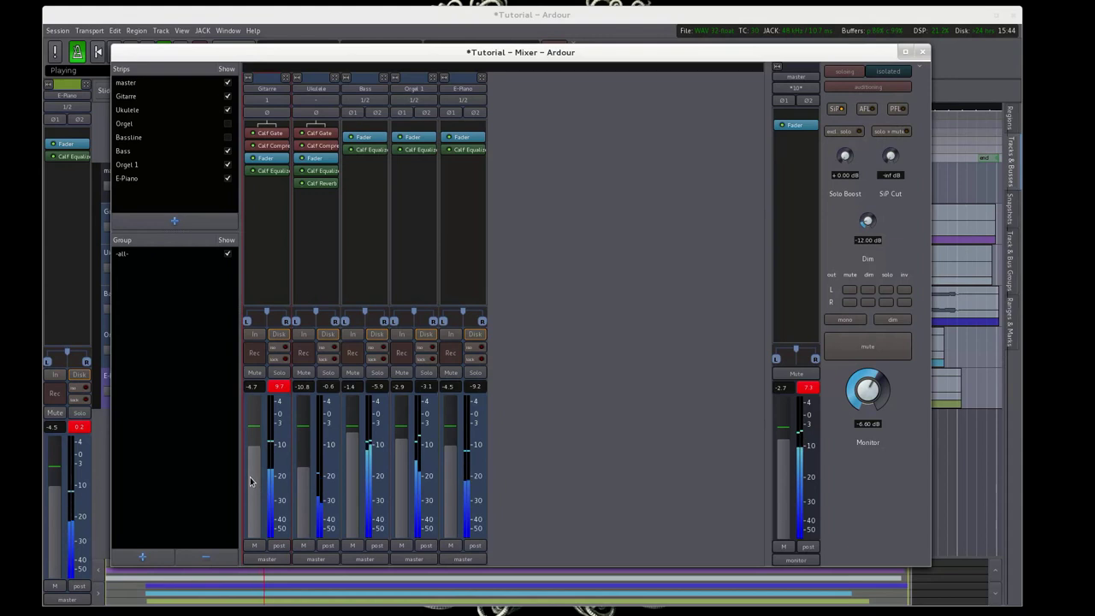
left_click(279, 386)
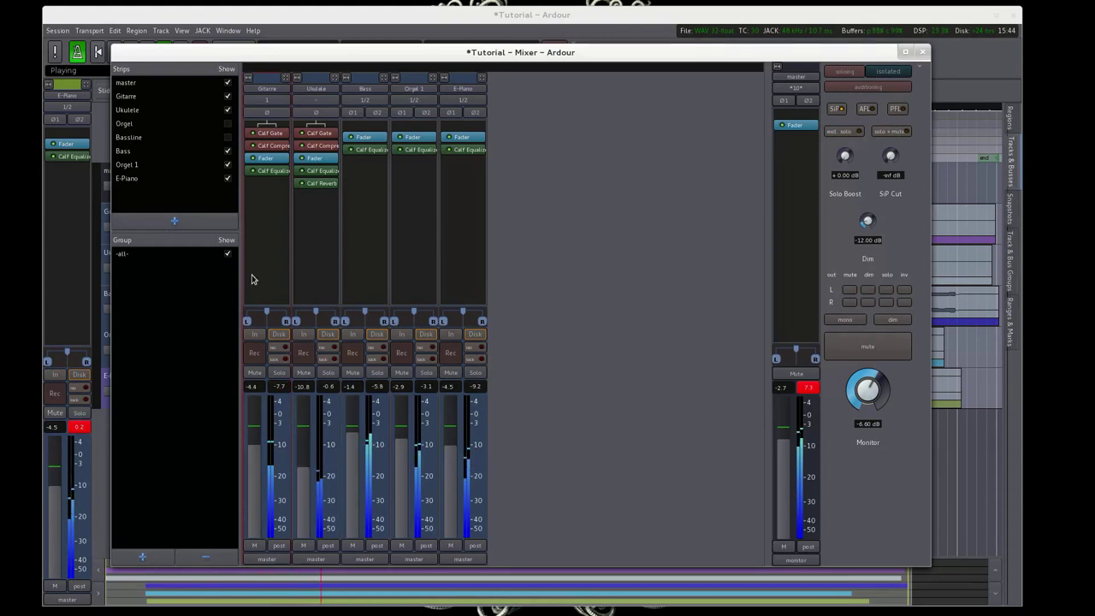
- Reopen the Gitarre equalizer during playback, compare band VI off and on, and set its level to -4.3 dB
double_click(268, 170)
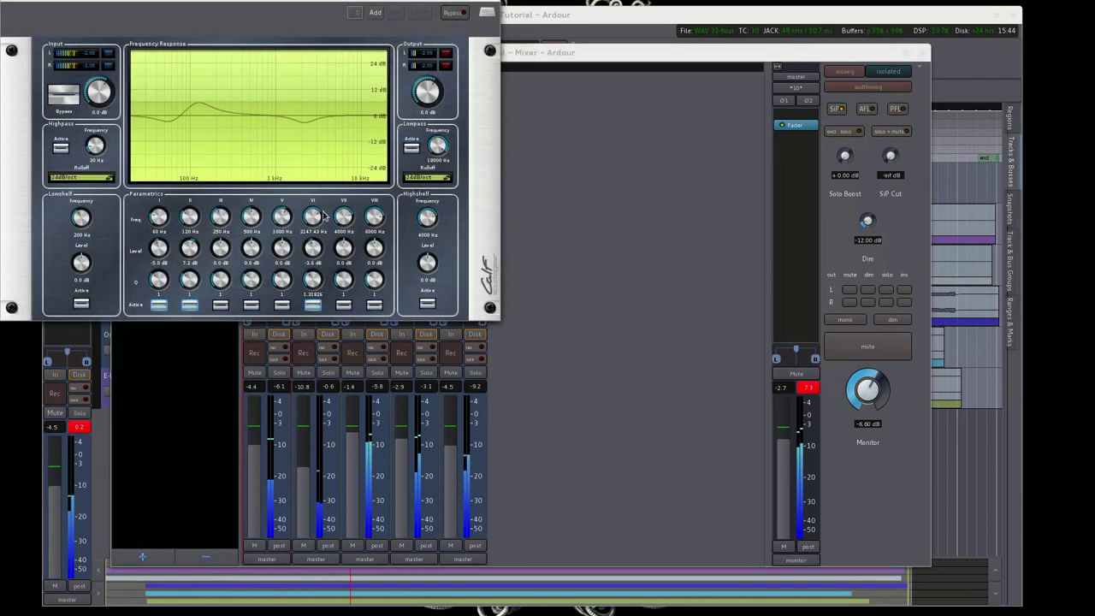
scroll(312, 257, "up", 3)
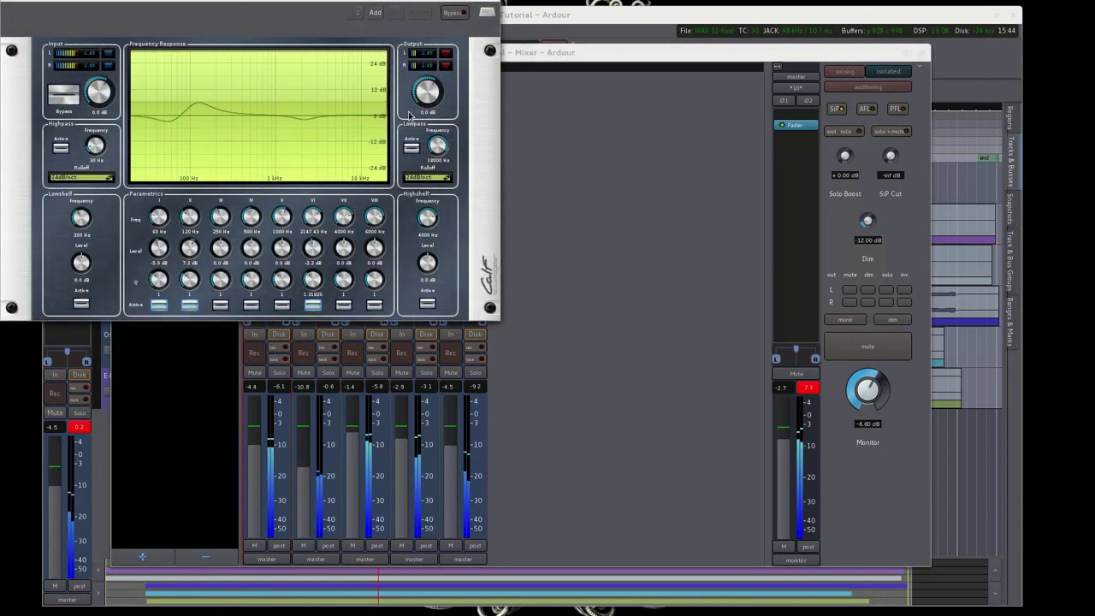
left_click(312, 305)
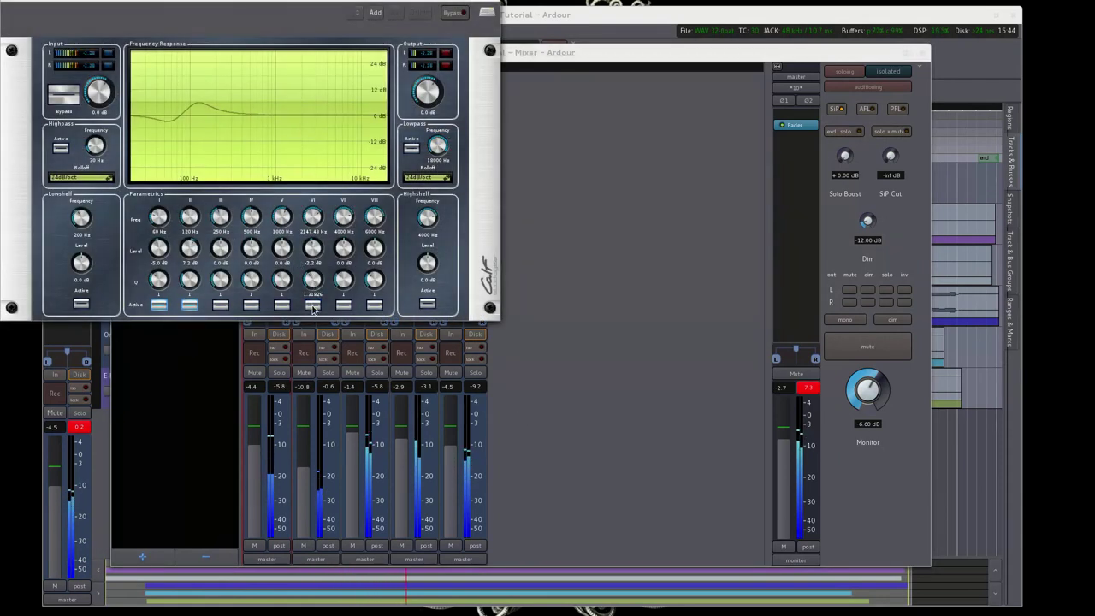
left_click(312, 307)
scroll(313, 248, "down", 1)
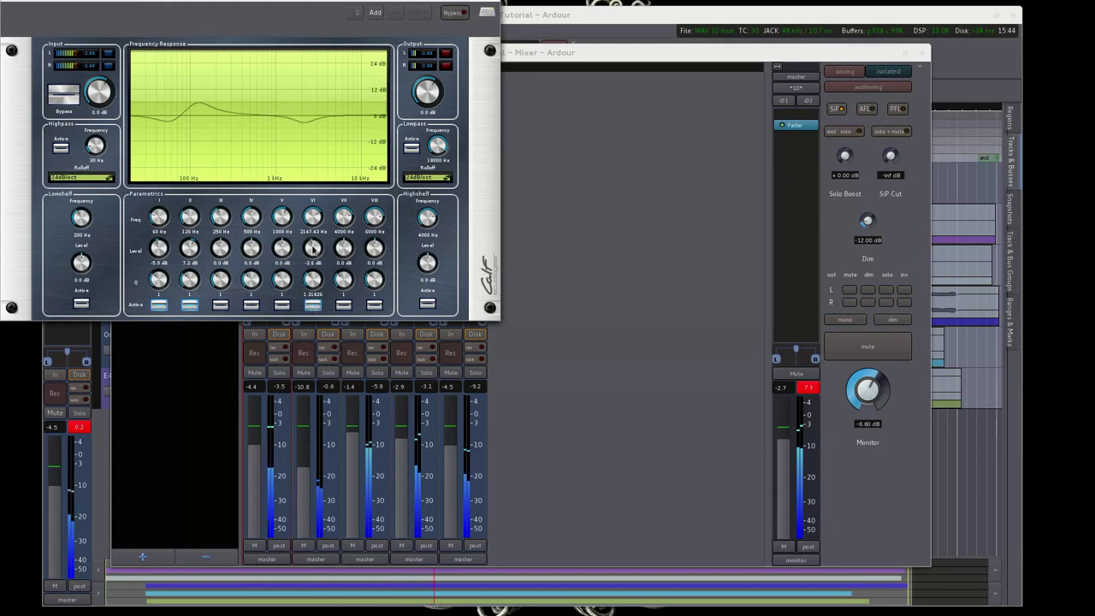
scroll(313, 248, "down", 4)
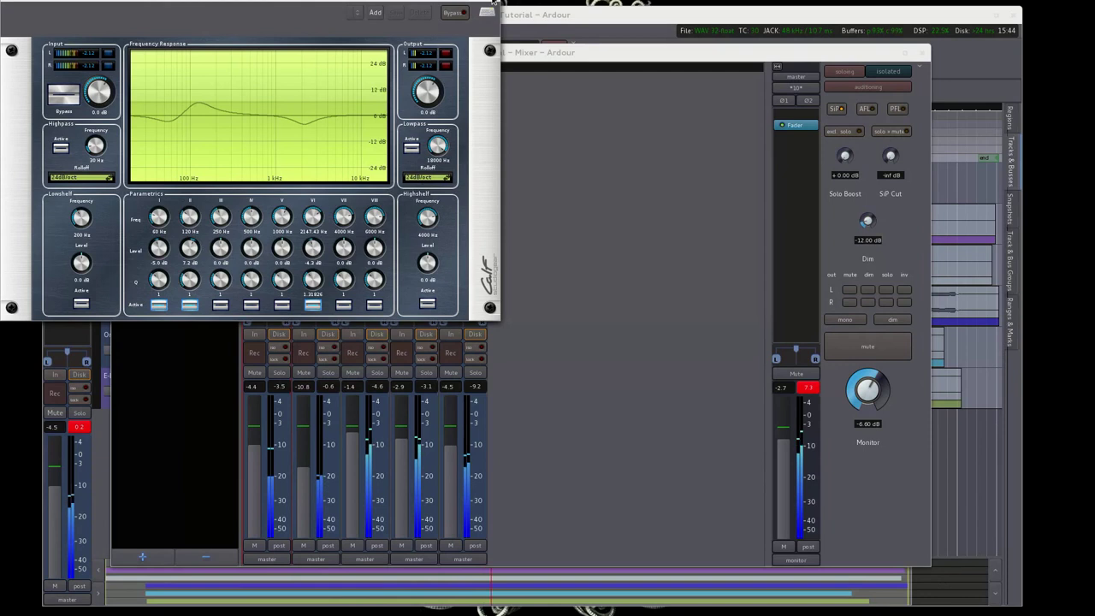
- Close the Gitarre equalizer, stop playback of the mix, and bring the editor window back to the front
left_click(489, 7)
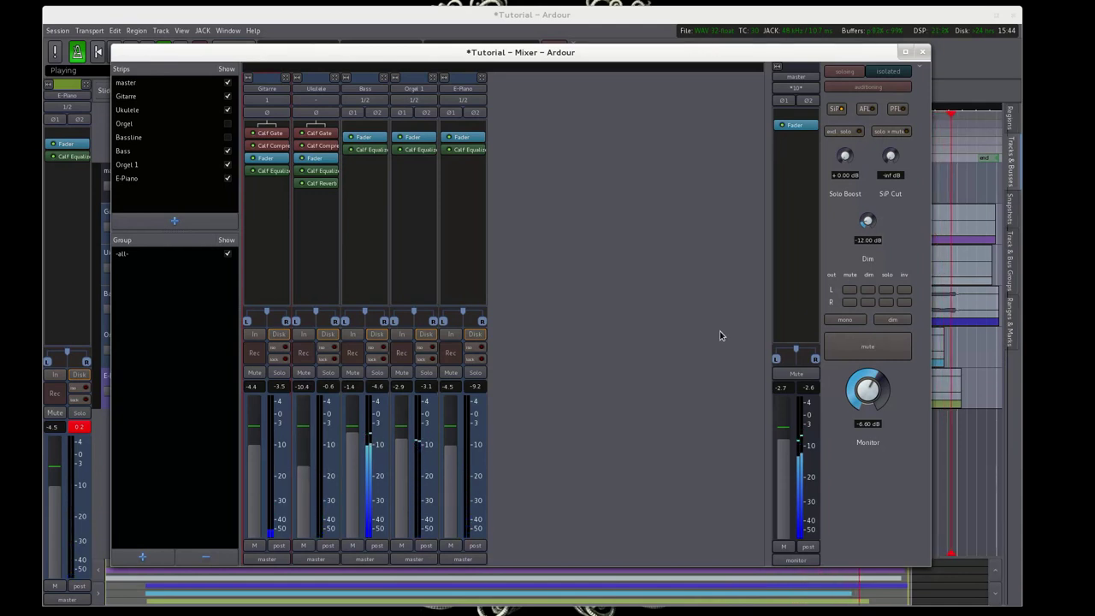
key("space")
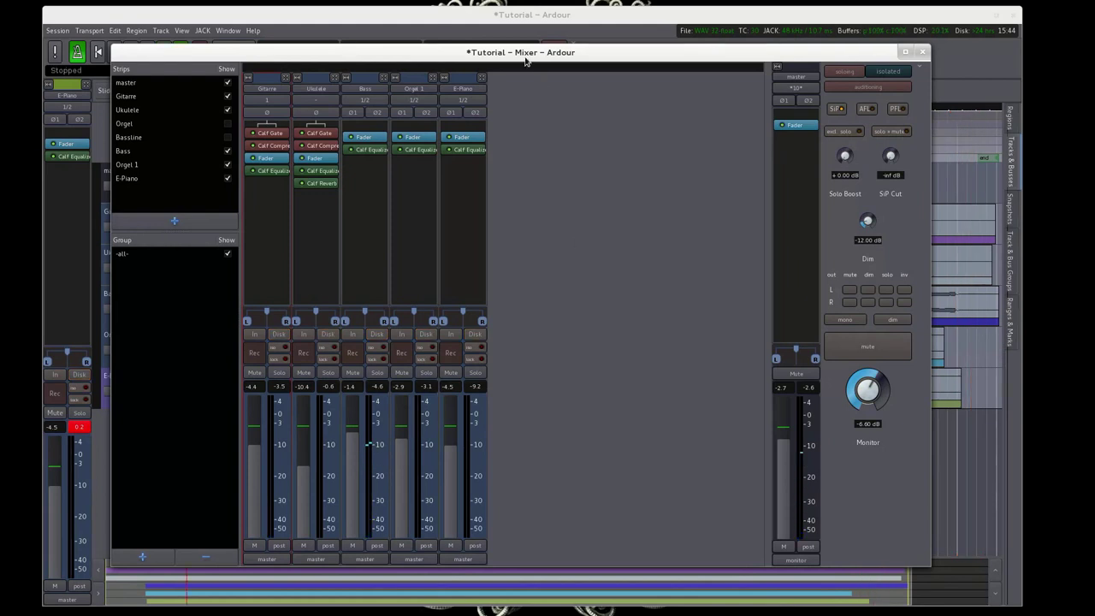
left_click(450, 17)
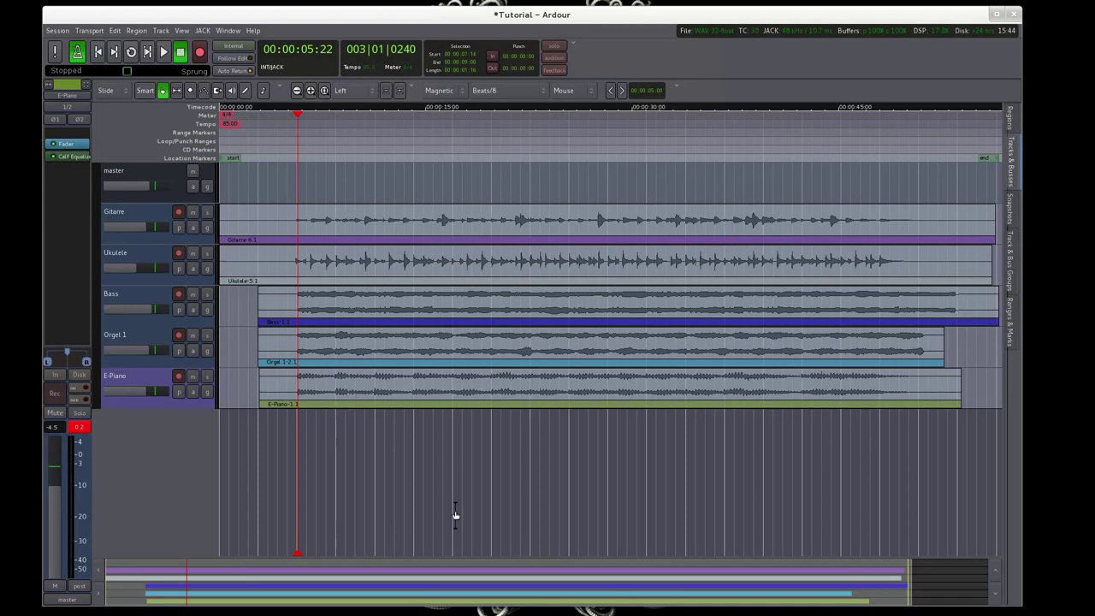